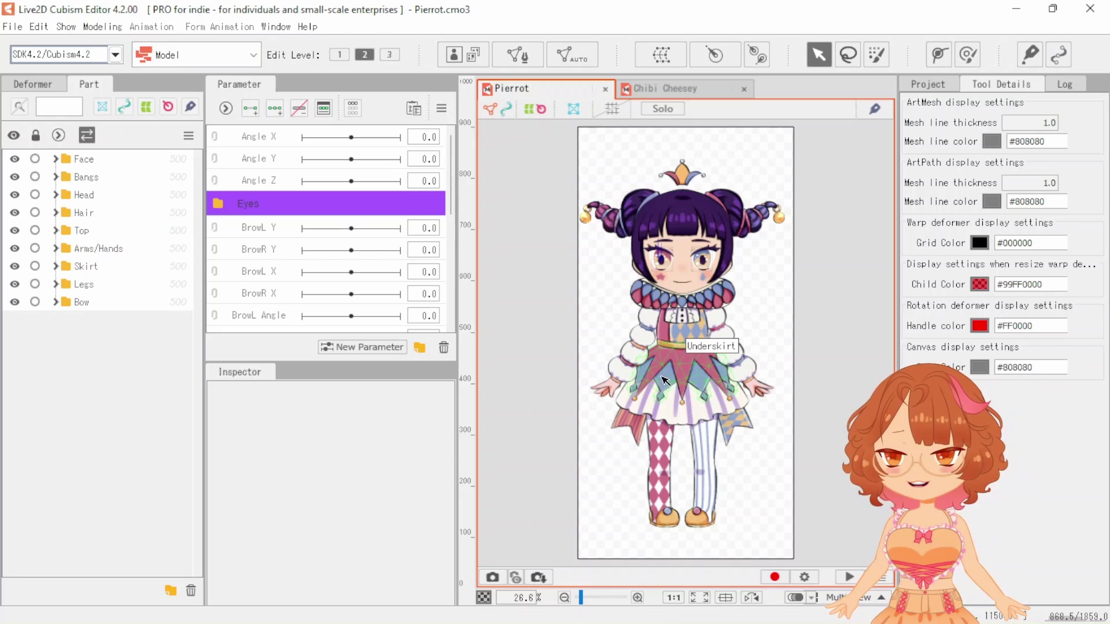
pyautogui.scroll(-5, 714, 258)
pyautogui.scroll(5, 751, 292)
pyautogui.scroll(5, 550, 315)
pyautogui.scroll(-5, 550, 315)
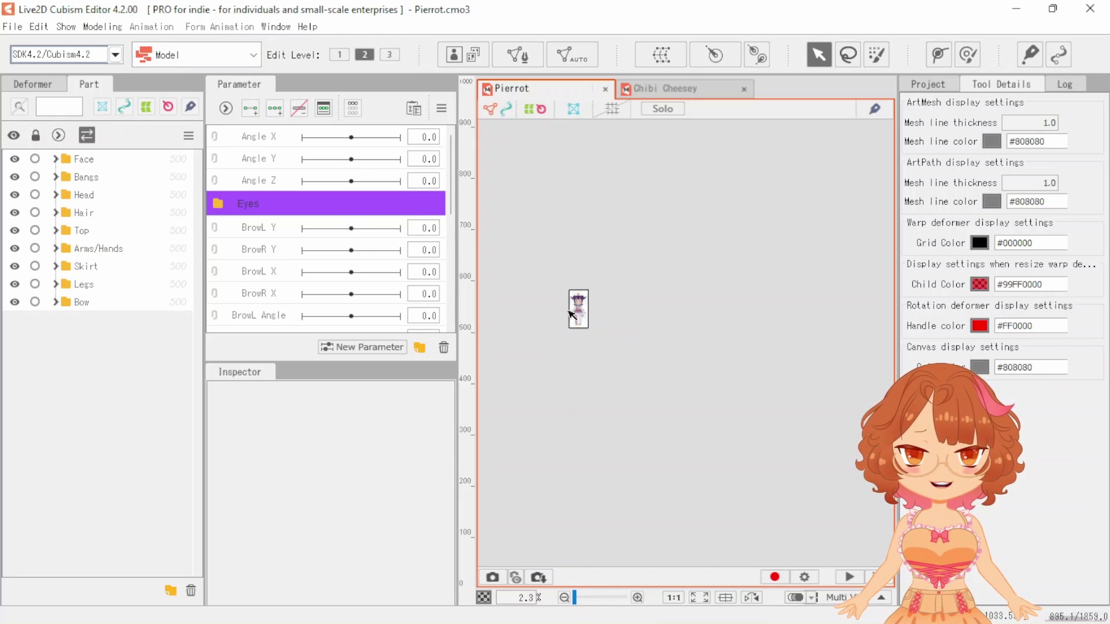
pyautogui.scroll(4, 578, 318)
pyautogui.scroll(-6, 585, 317)
pyautogui.scroll(4, 639, 285)
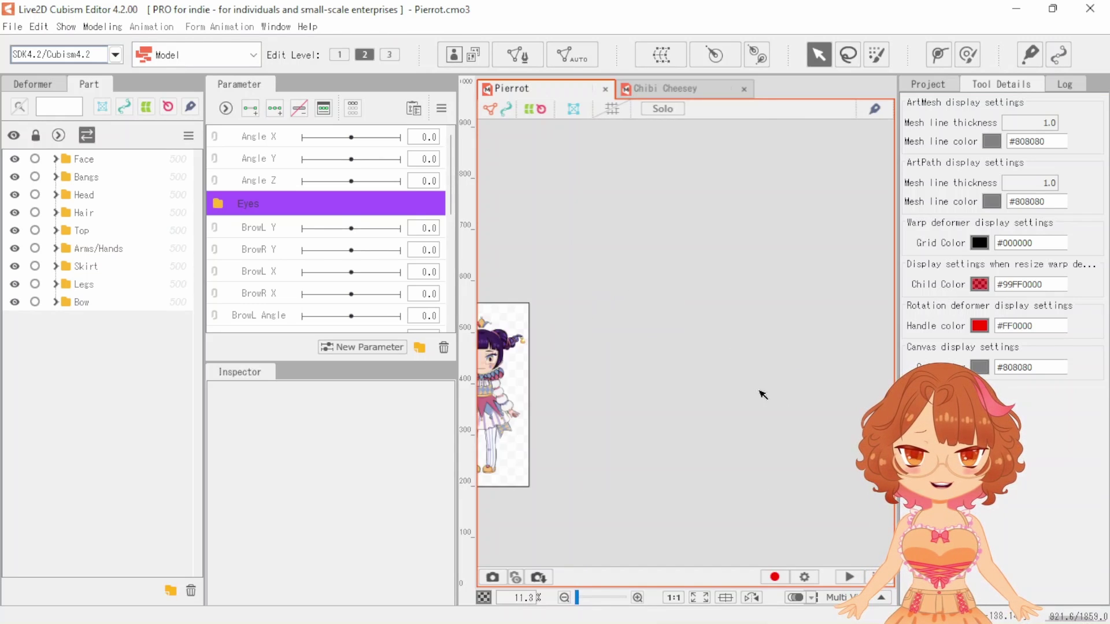
pyautogui.scroll(-5, 761, 391)
pyautogui.scroll(7, 671, 394)
pyautogui.scroll(-3, 567, 414)
pyautogui.scroll(-3, 578, 422)
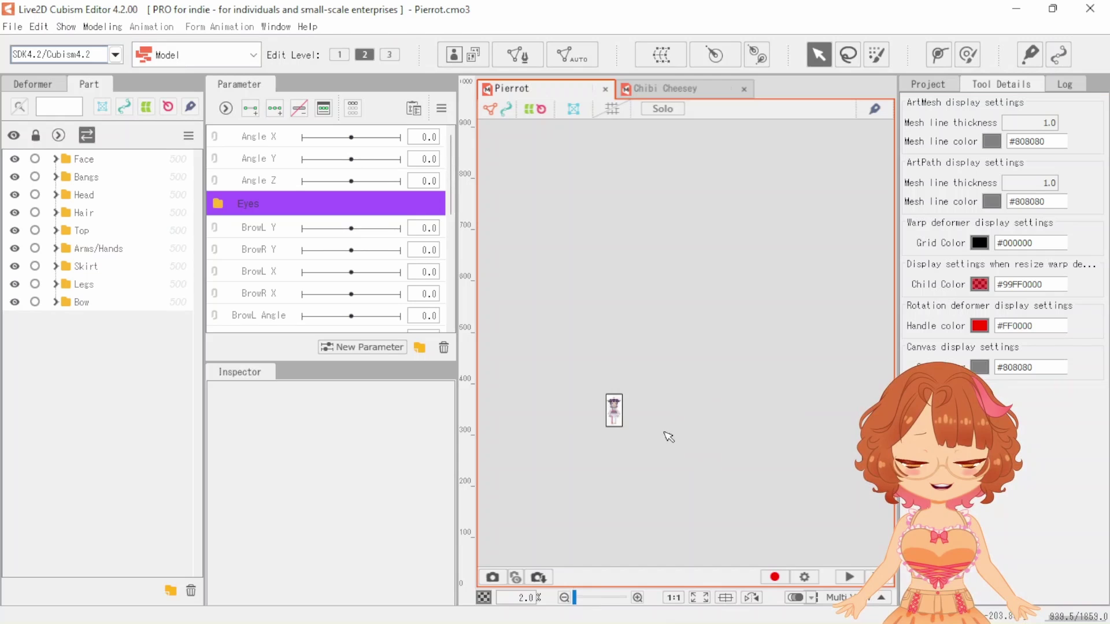
pyautogui.scroll(-2, 768, 408)
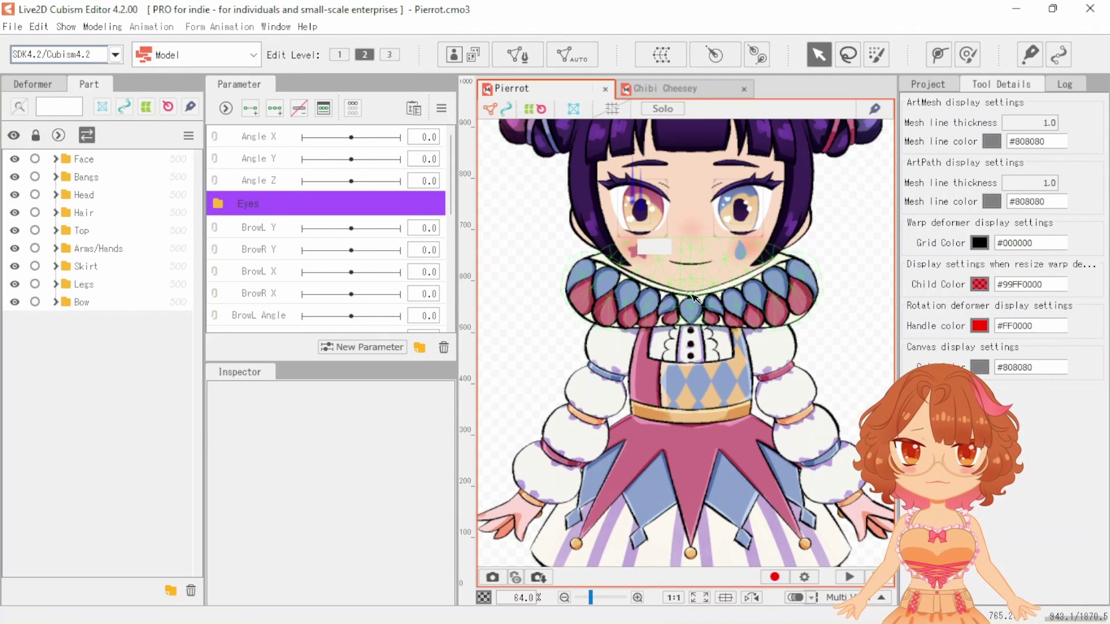
# Switch to the Chibi Cheesey model and preview its mouth shapes by varying the combined Mouth Form and Mouth Open parameters
pyautogui.click(665, 89)
pyautogui.scroll(2, 675, 264)
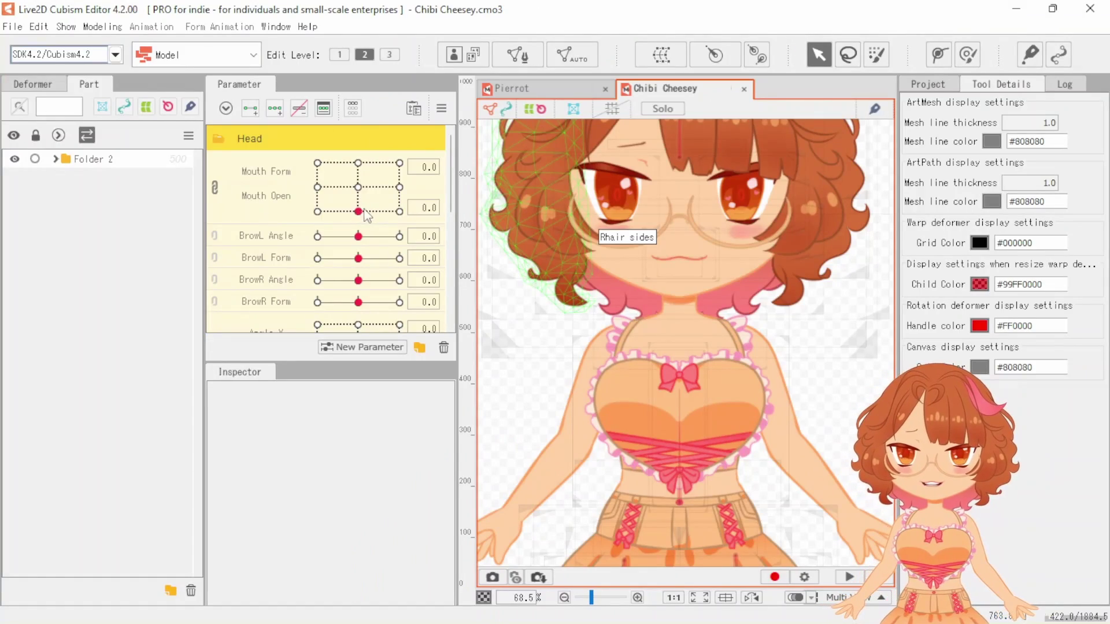
pyautogui.moveTo(364, 210); pyautogui.dragTo(351, 188)
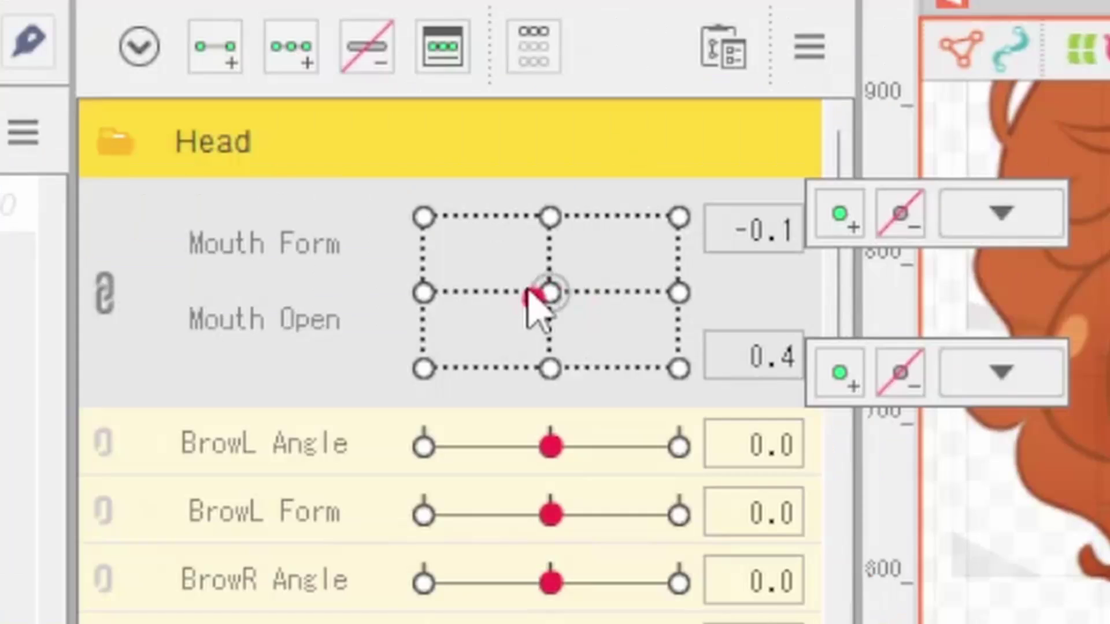
pyautogui.moveTo(529, 295); pyautogui.dragTo(551, 271)
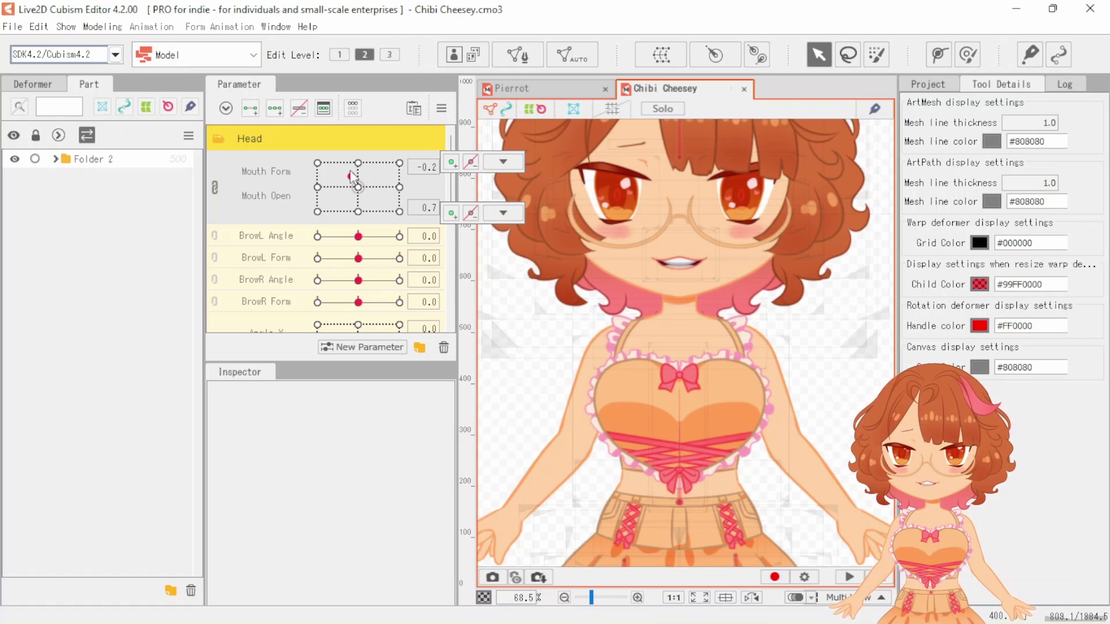
pyautogui.moveTo(360, 203)
pyautogui.mouseDown()
pyautogui.moveTo(323, 168)
pyautogui.moveTo(399, 165)
pyautogui.moveTo(379, 205)
pyautogui.moveTo(399, 168)
pyautogui.moveTo(318, 211)
pyautogui.moveTo(363, 166)
pyautogui.moveTo(359, 209)
pyautogui.moveTo(409, 189)
pyautogui.moveTo(360, 191)
pyautogui.mouseUp()
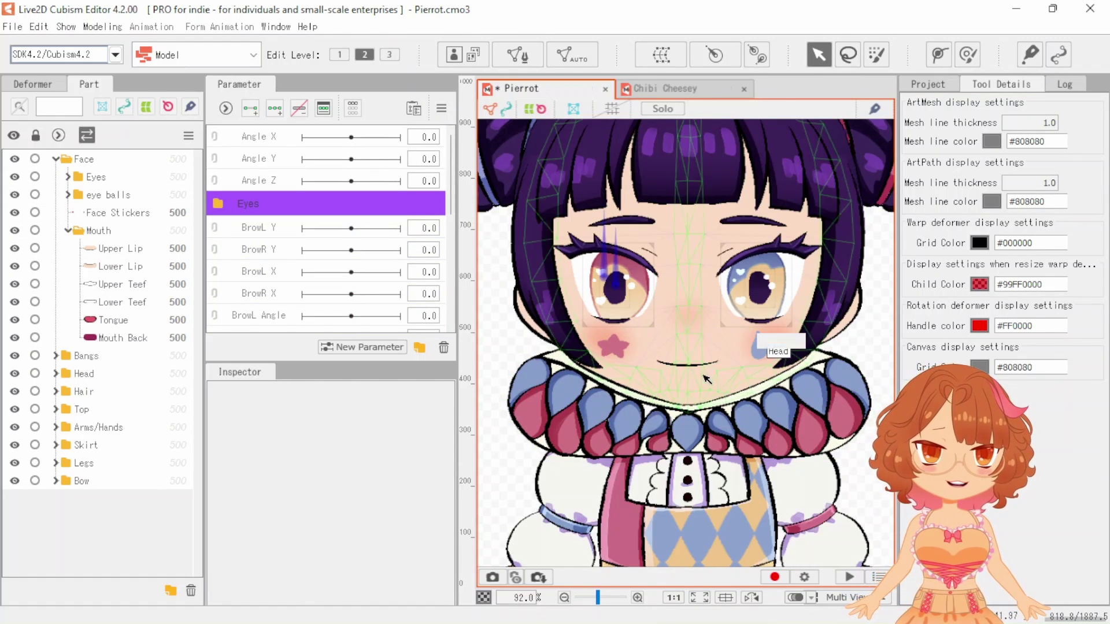
# Draw a five-point deform path on Pierrot's Upper Lip mesh, following the black mouth line from corner to corner
pyautogui.click(688, 354)
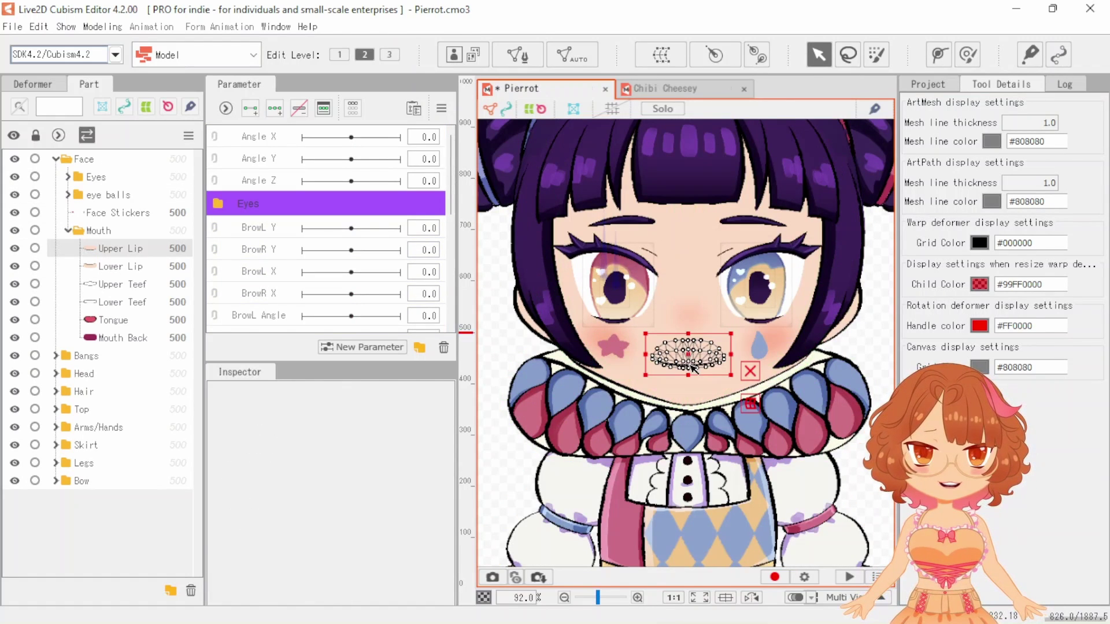
pyautogui.click(938, 55)
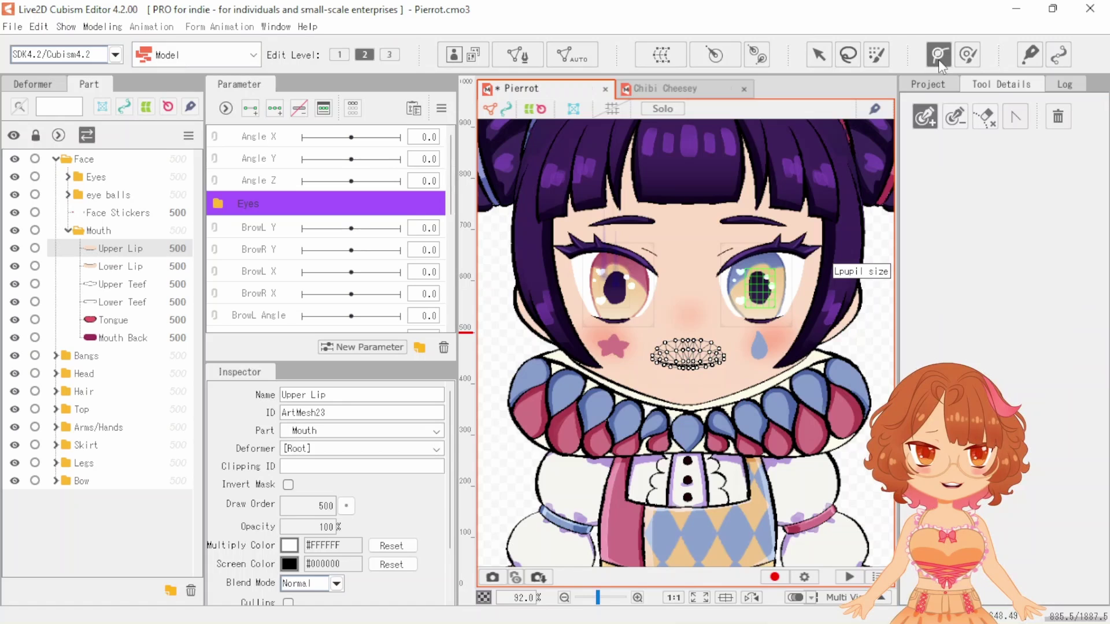
pyautogui.scroll(8, 685, 405)
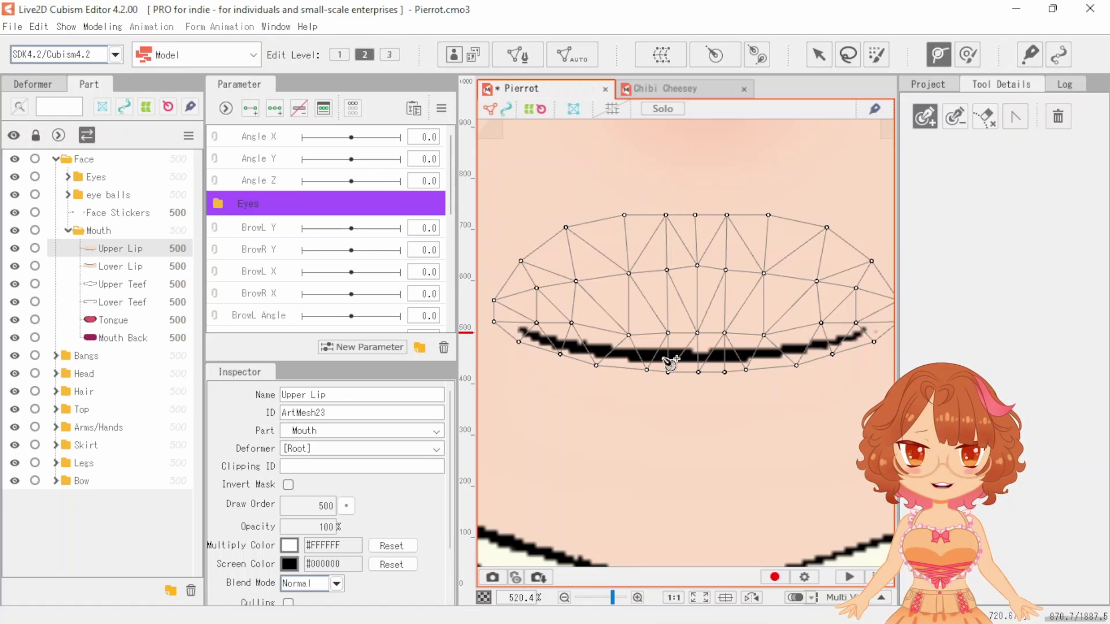
pyautogui.click(519, 328)
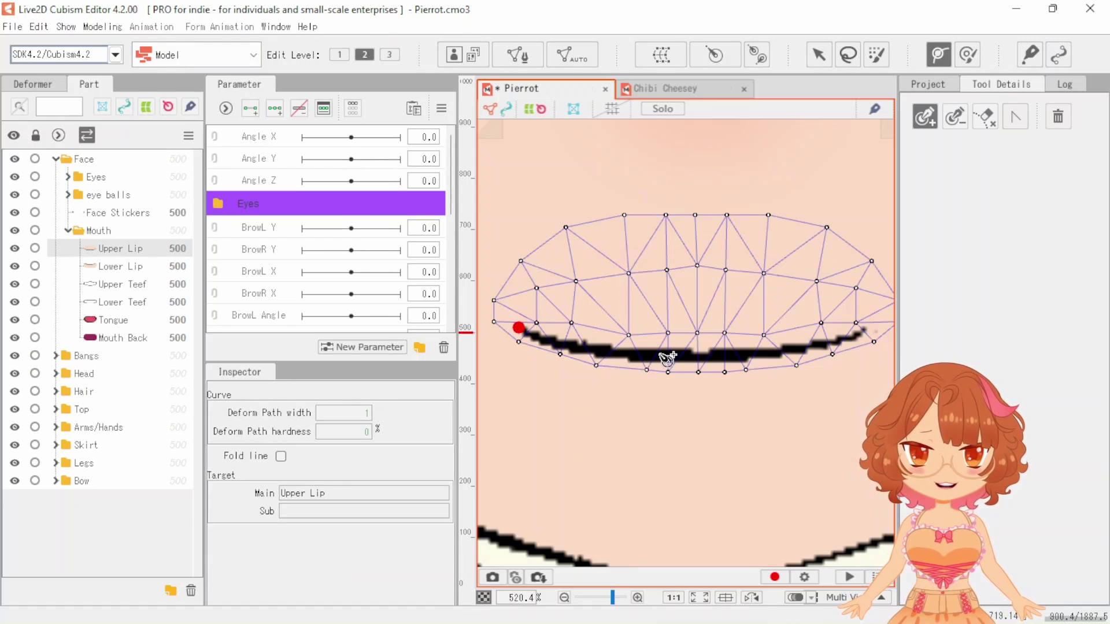
pyautogui.click(599, 353)
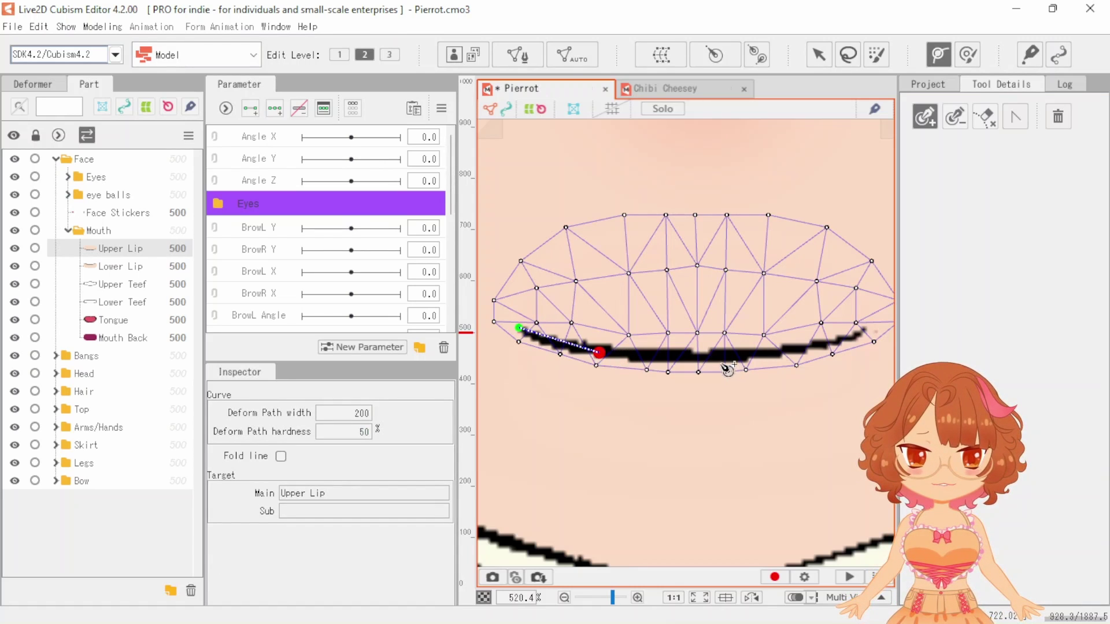
pyautogui.click(692, 355)
pyautogui.click(788, 350)
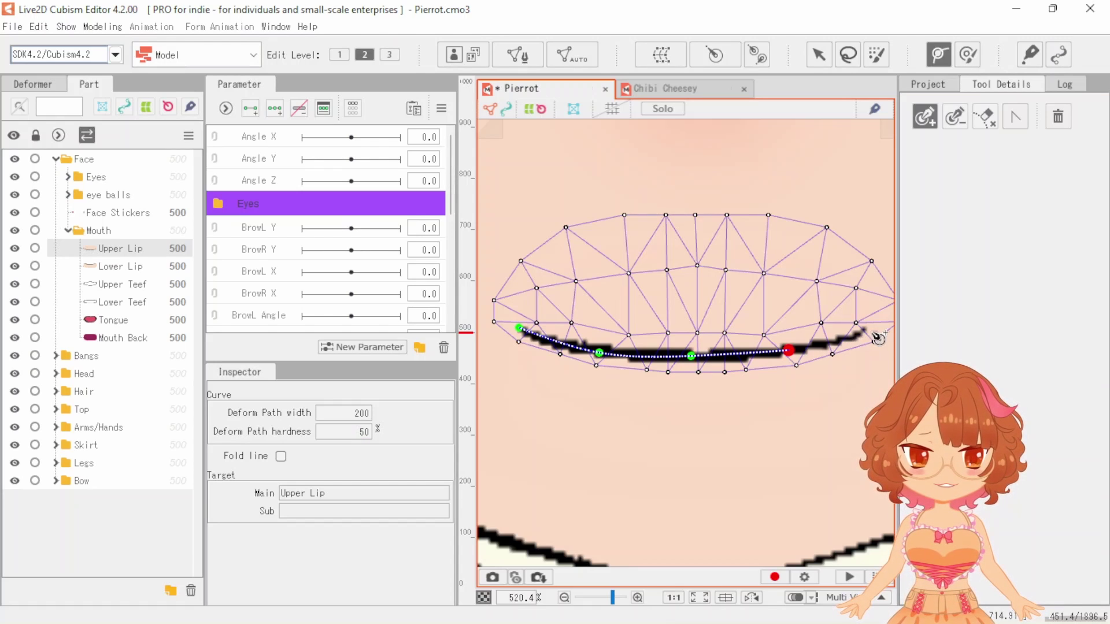
pyautogui.click(867, 332)
# Extend the Upper Lip deform path with one more point beyond the right-hand mouth corner, at the mesh's outer edge
pyautogui.scroll(-2, 749, 373)
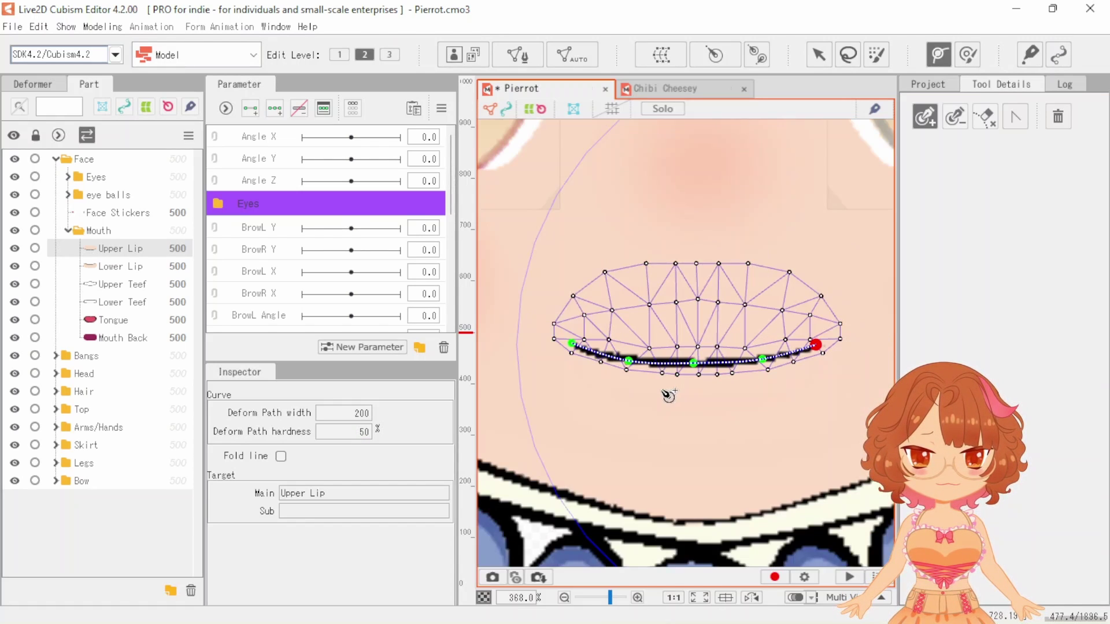
pyautogui.scroll(2, 776, 346)
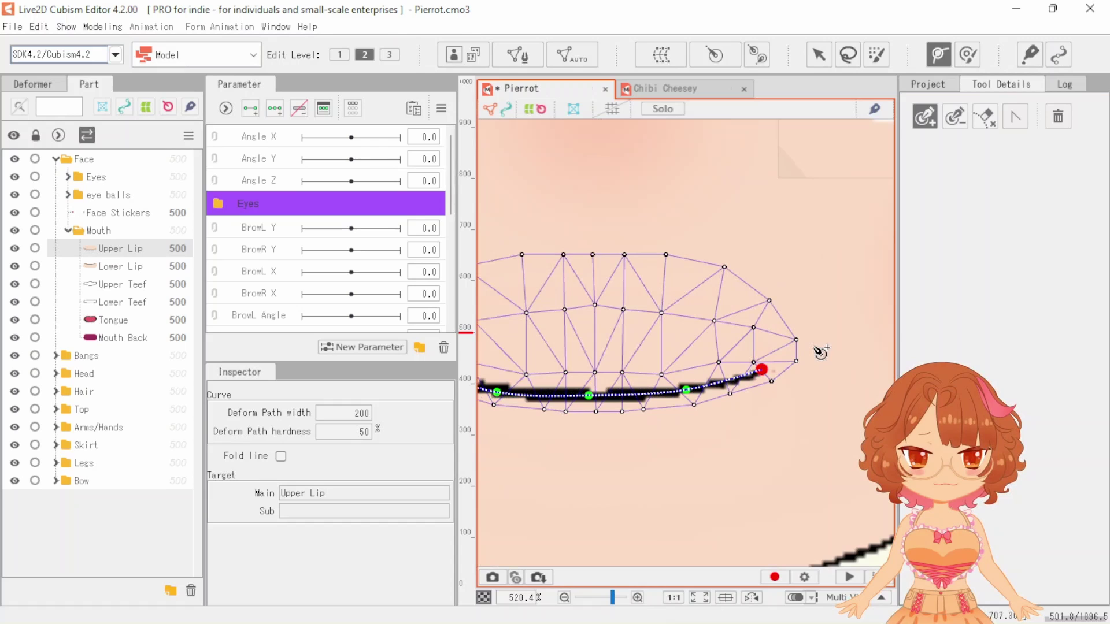
pyautogui.click(802, 345)
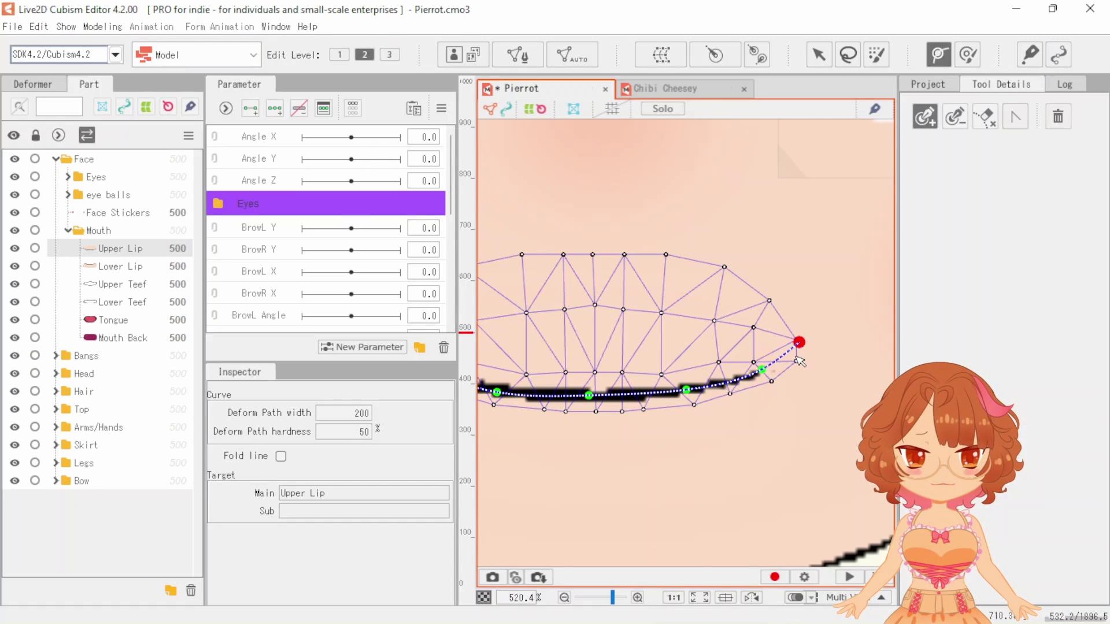
pyautogui.scroll(-1, 802, 346)
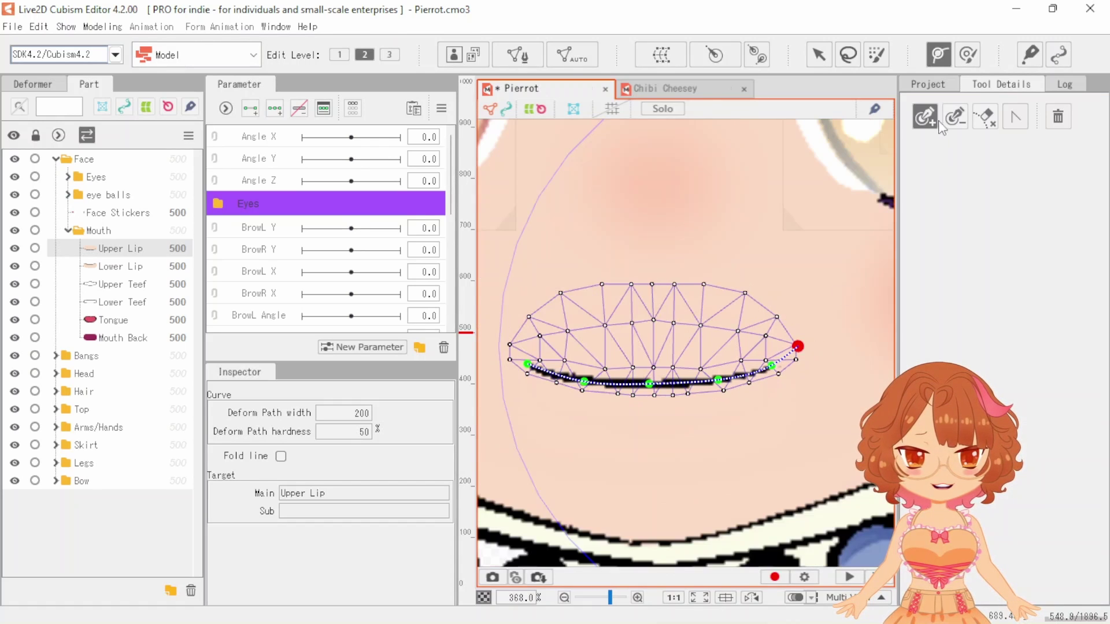
pyautogui.click(528, 364)
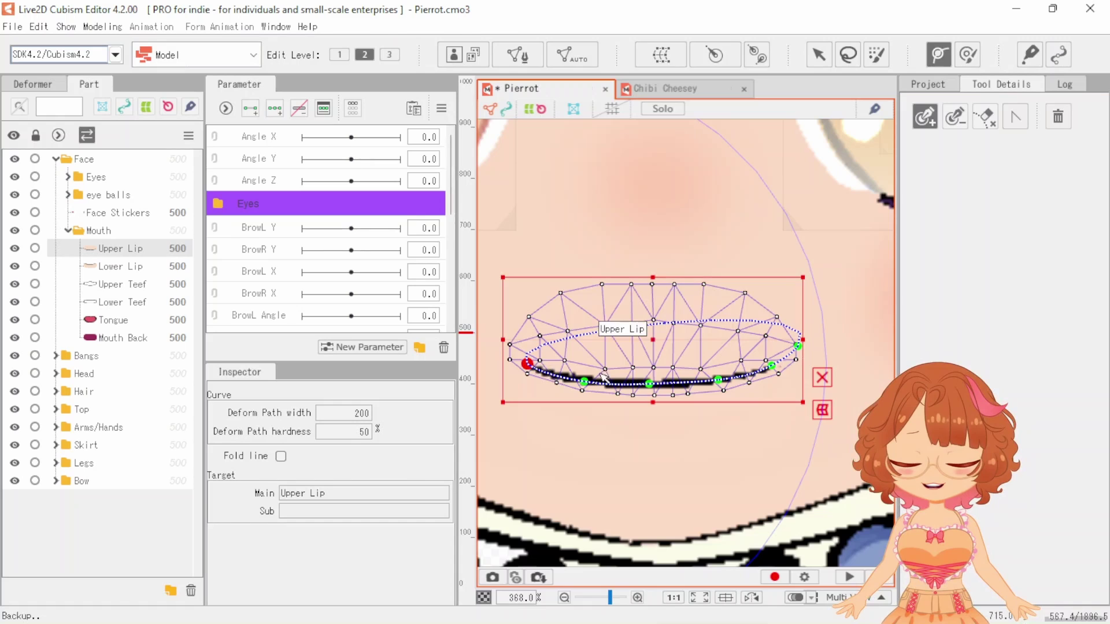
pyautogui.hotkey('ctrl', 'z')
pyautogui.click(819, 54)
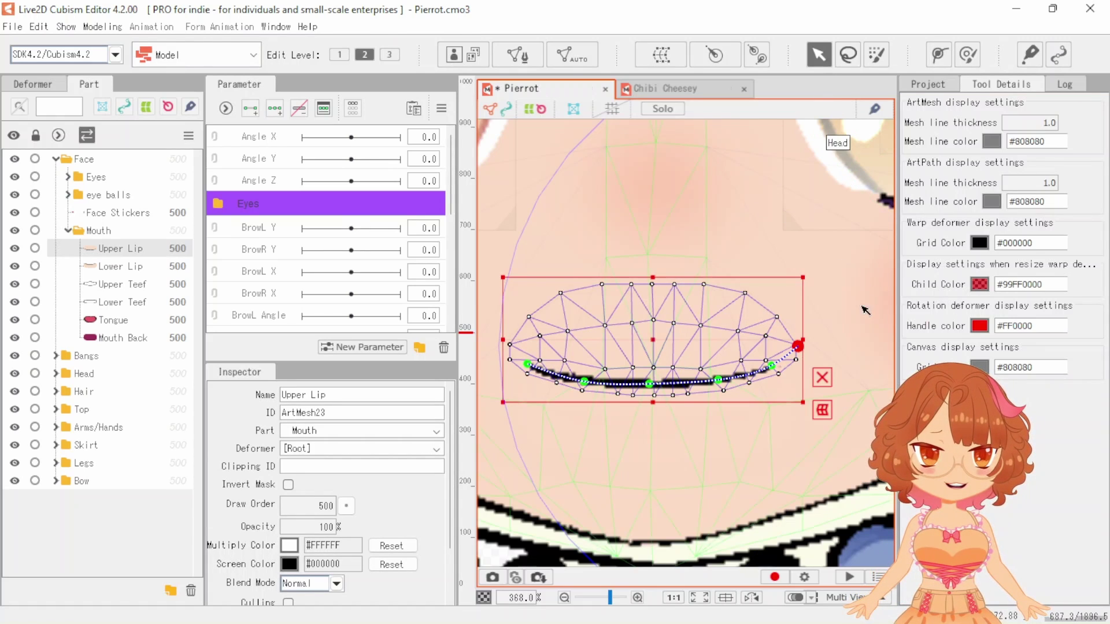
pyautogui.click(939, 54)
# Extend the Upper Lip deform path from its first point with one more point just outside the mesh's left edge
pyautogui.click(818, 55)
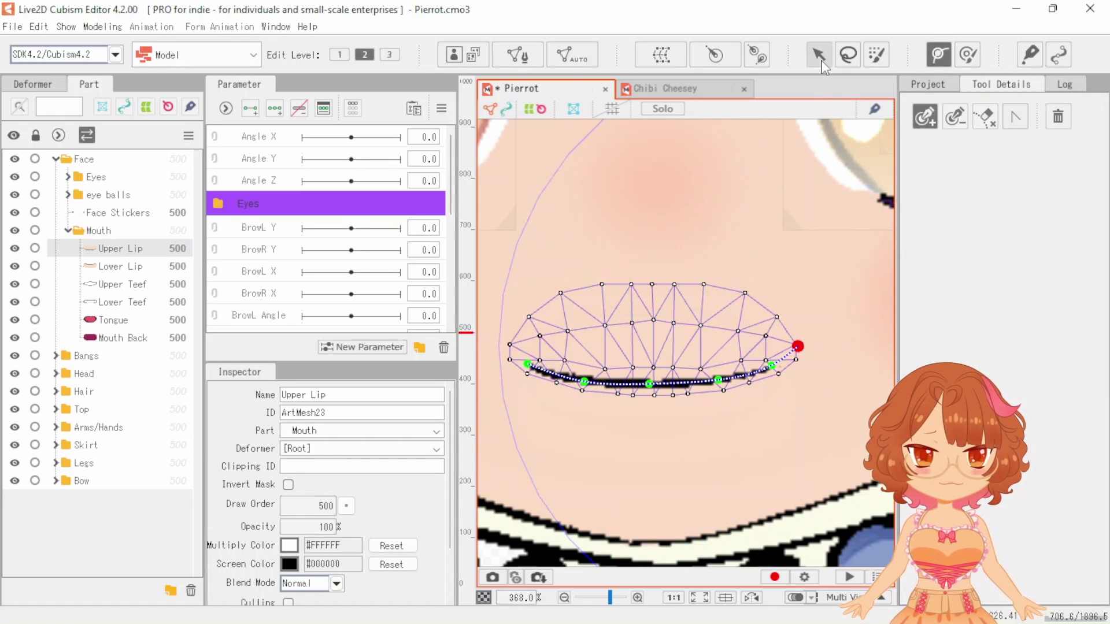
pyautogui.click(527, 364)
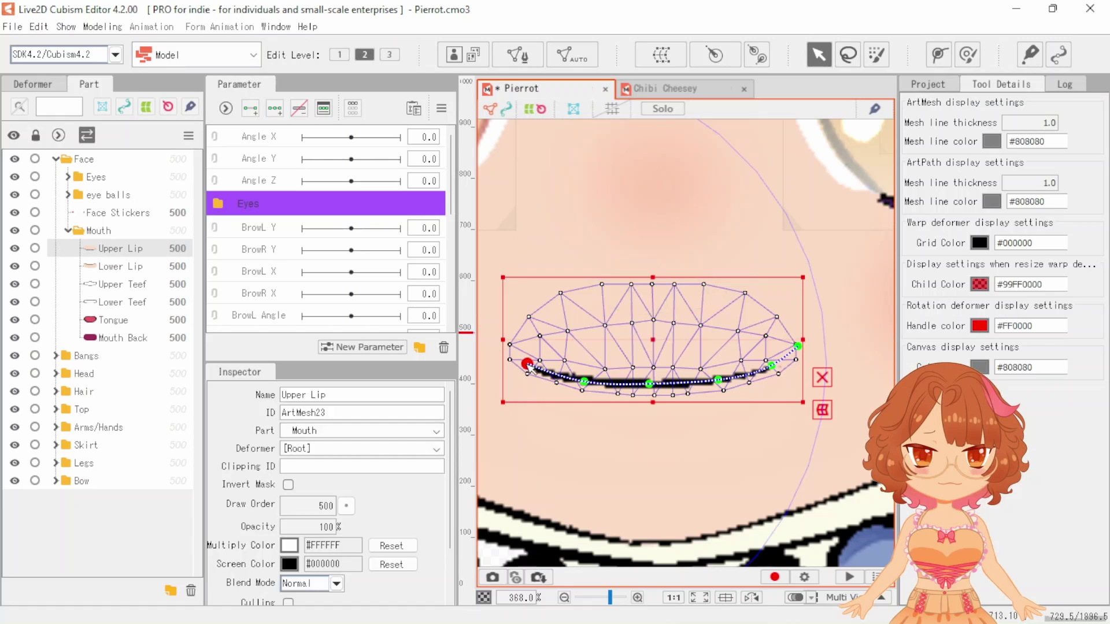
pyautogui.press('p')
pyautogui.scroll(3, 509, 350)
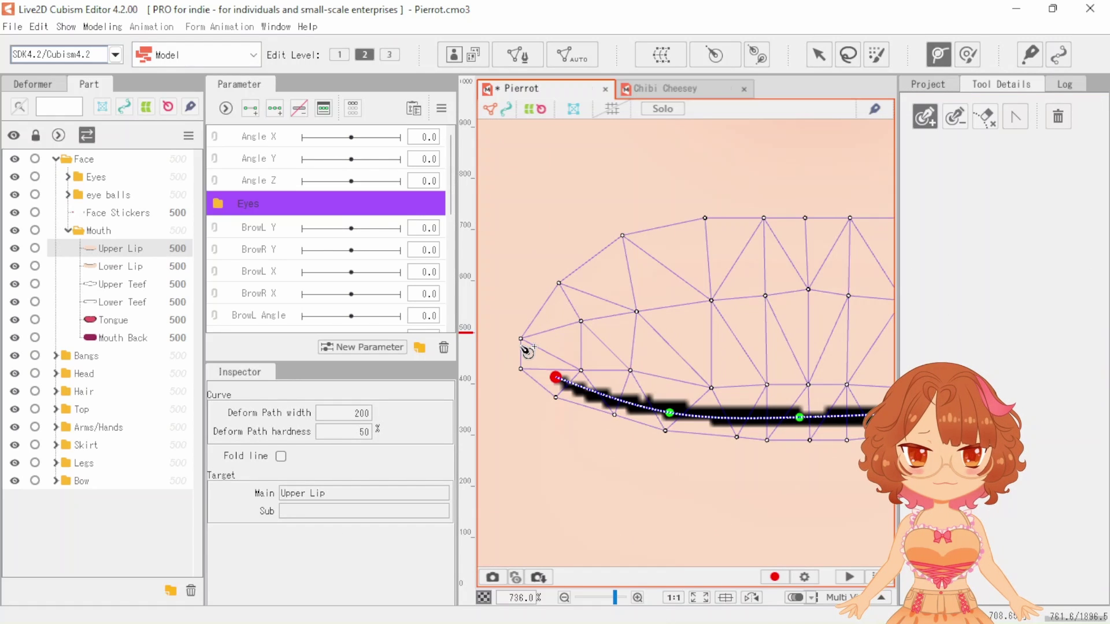
pyautogui.click(511, 345)
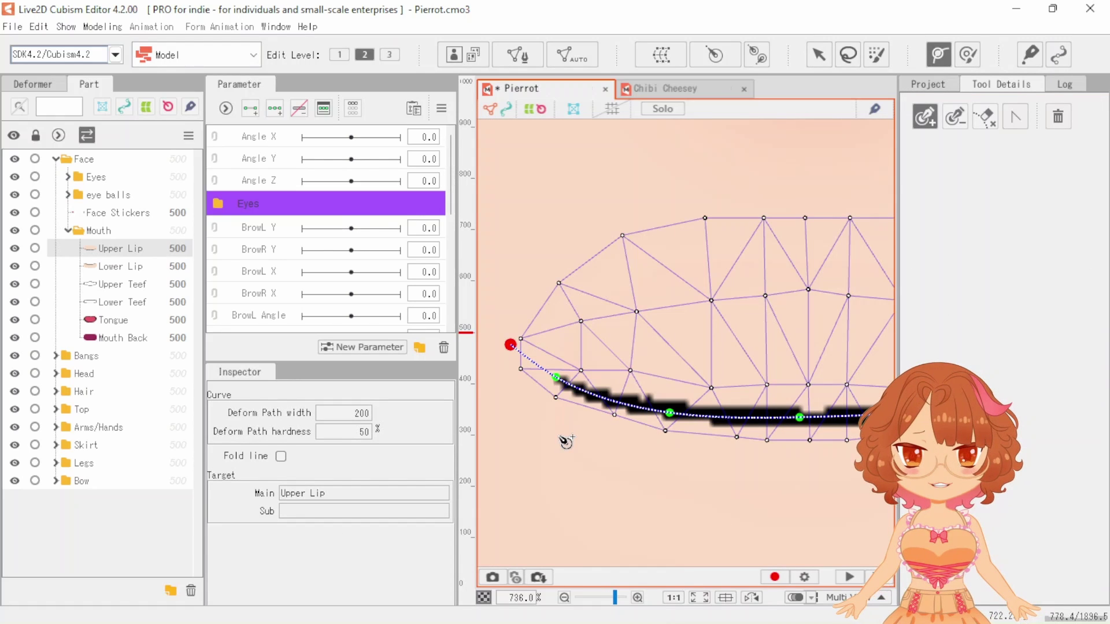
pyautogui.scroll(-3, 566, 442)
pyautogui.click(818, 54)
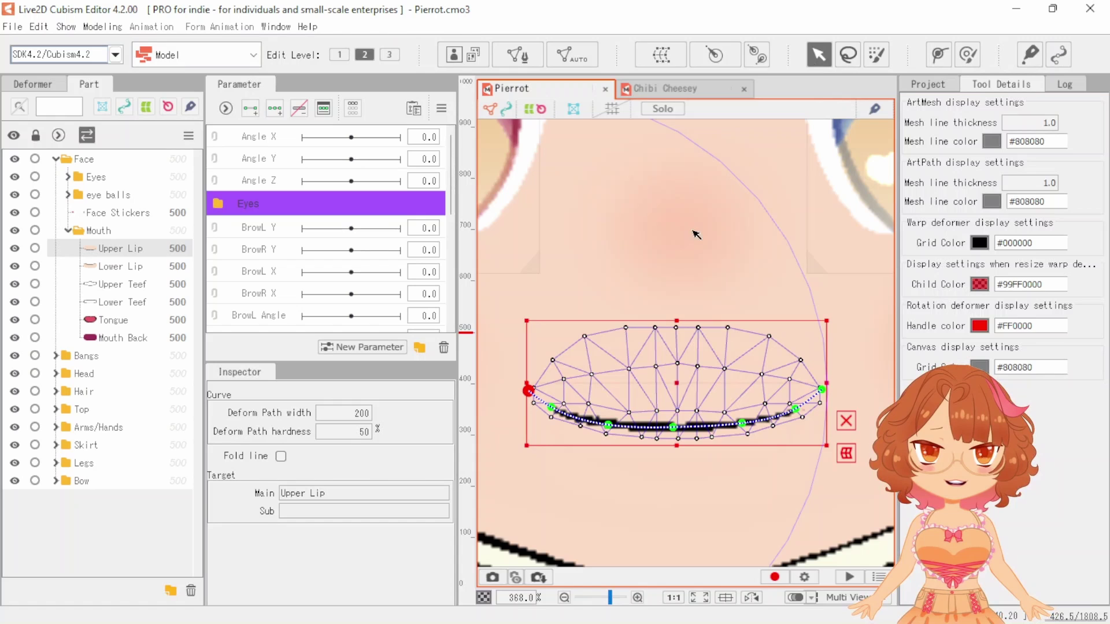
# Hide the Upper Lip part and select the Lower Lip mesh
pyautogui.scroll(-3, 523, 315)
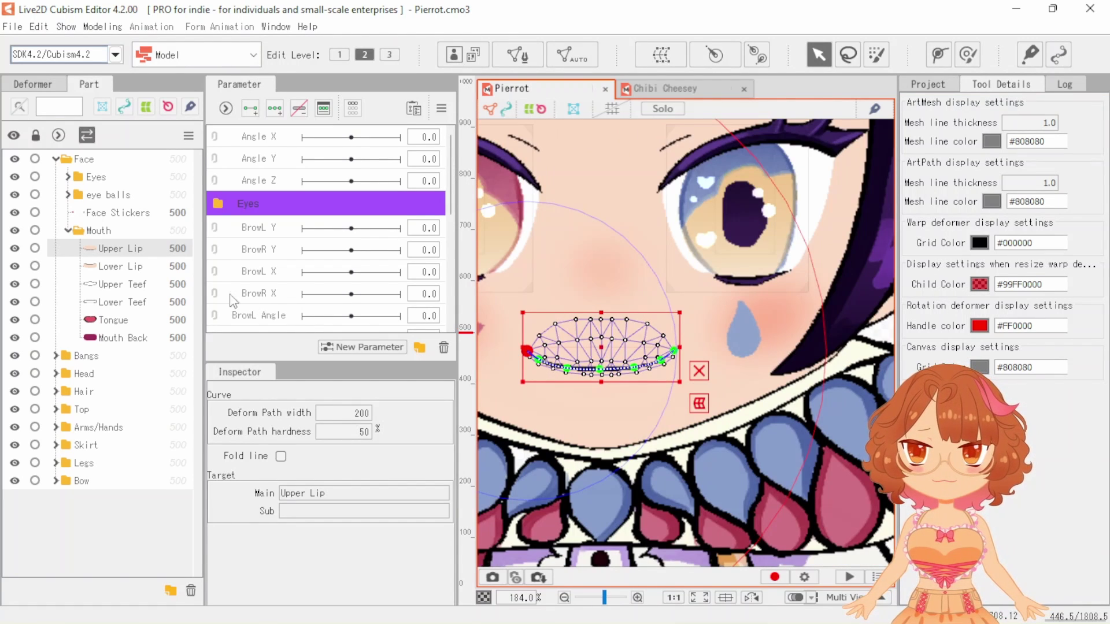
pyautogui.click(14, 248)
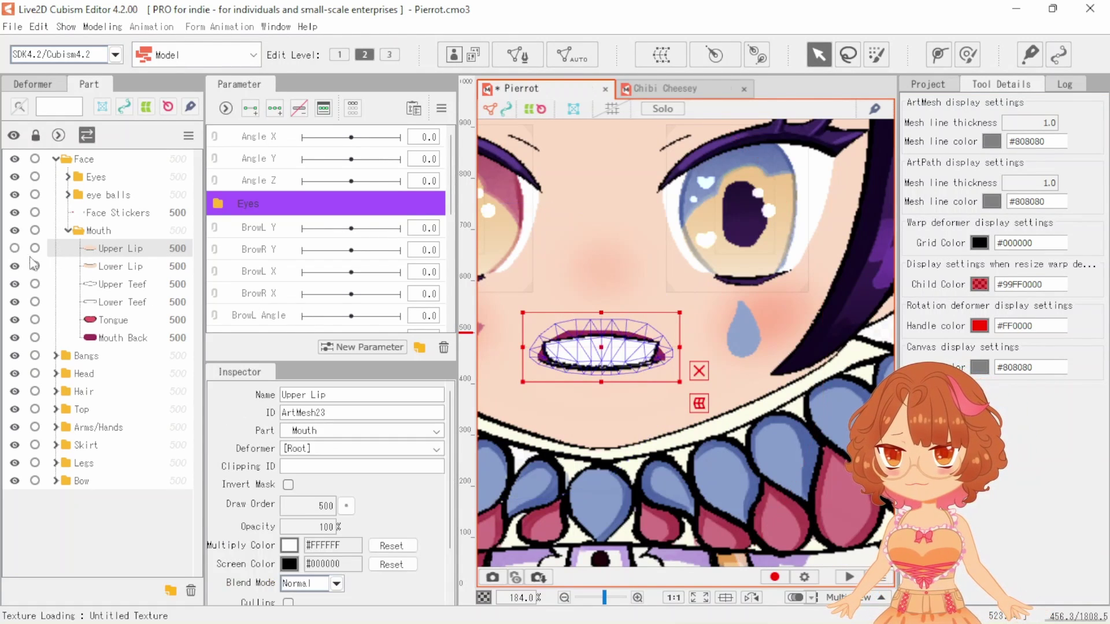
pyautogui.click(104, 268)
pyautogui.scroll(1, 528, 365)
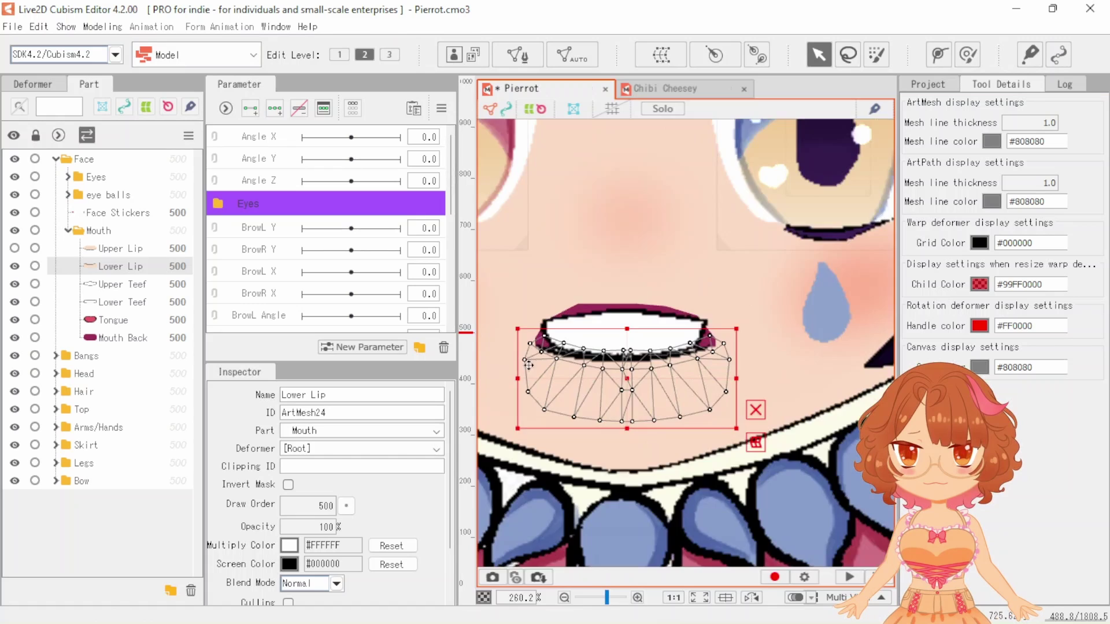
pyautogui.scroll(1, 529, 365)
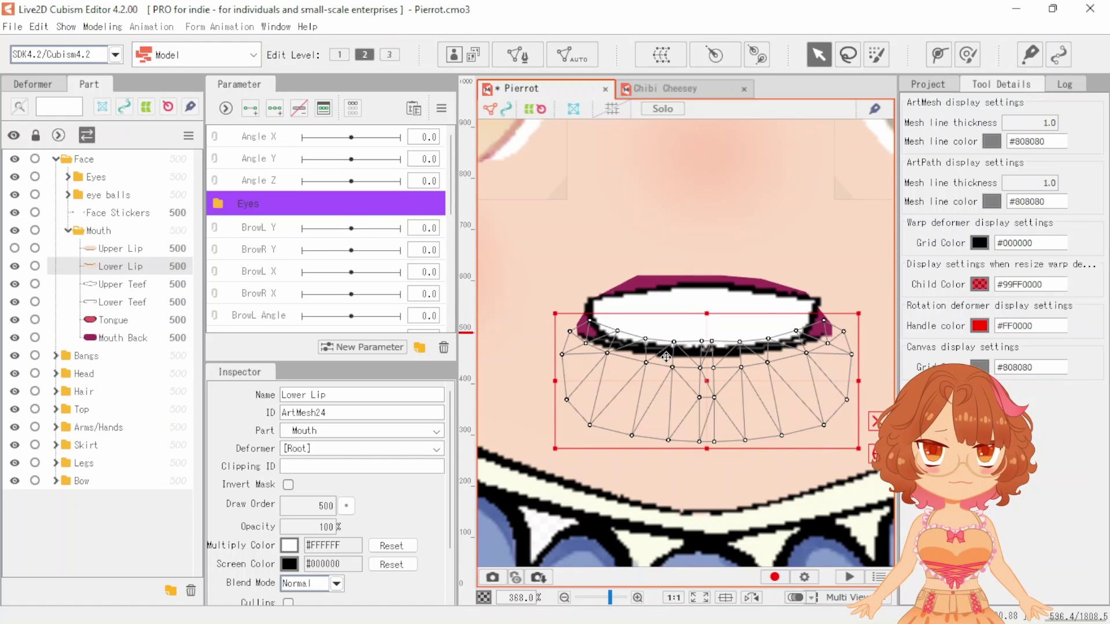
# Draw a seven-point deform path on the Lower Lip mesh along the lower mouth line, with both end points beyond the mouth corners
pyautogui.click(939, 54)
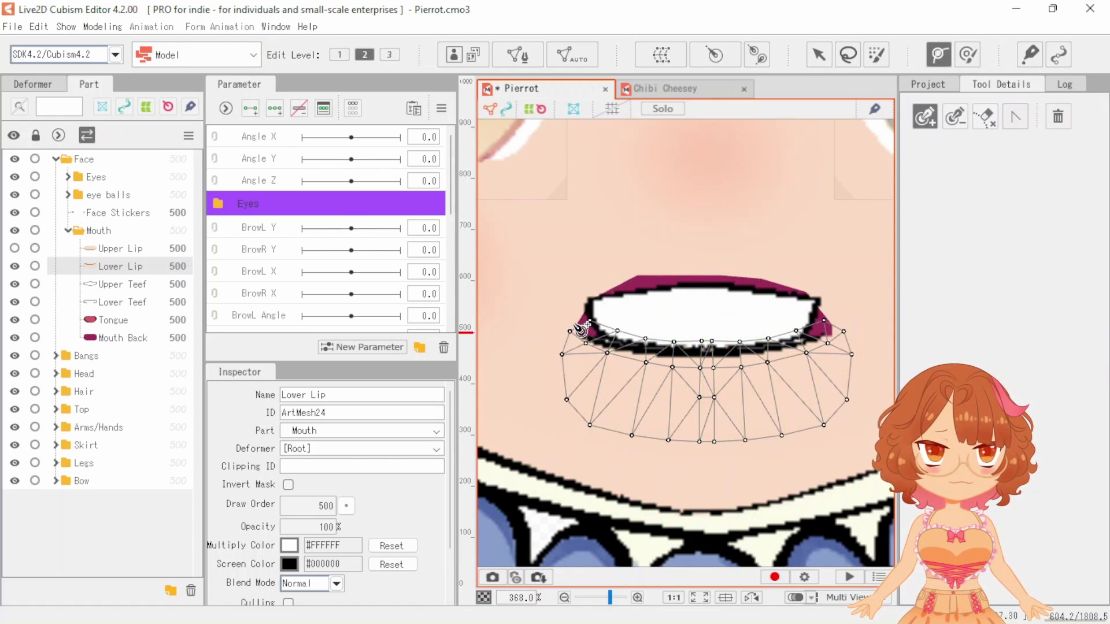
pyautogui.click(554, 316)
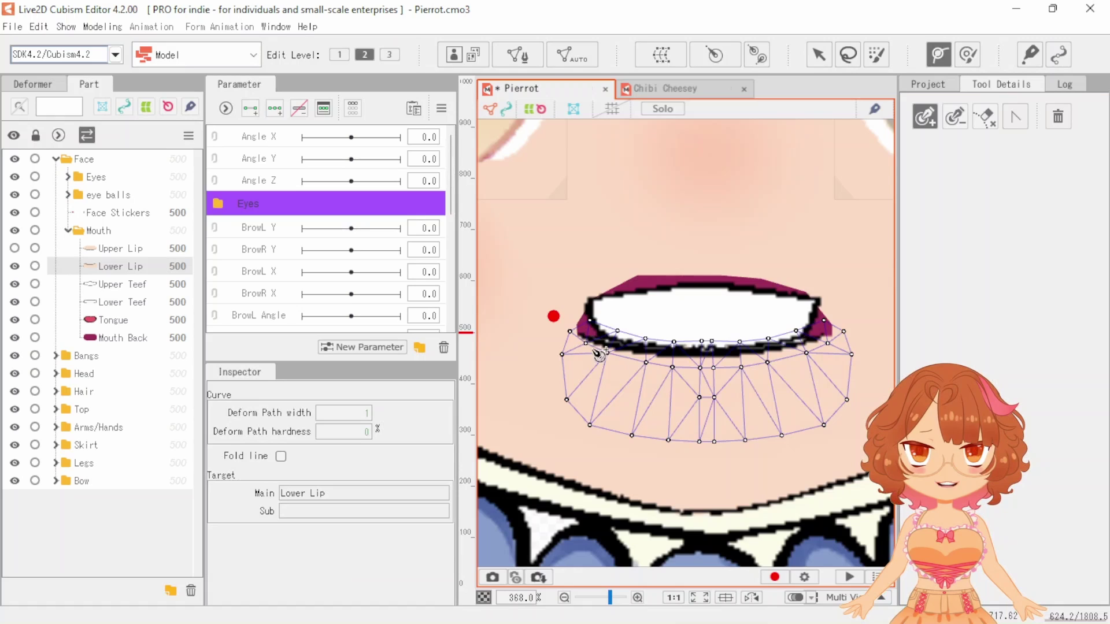
pyautogui.click(581, 335)
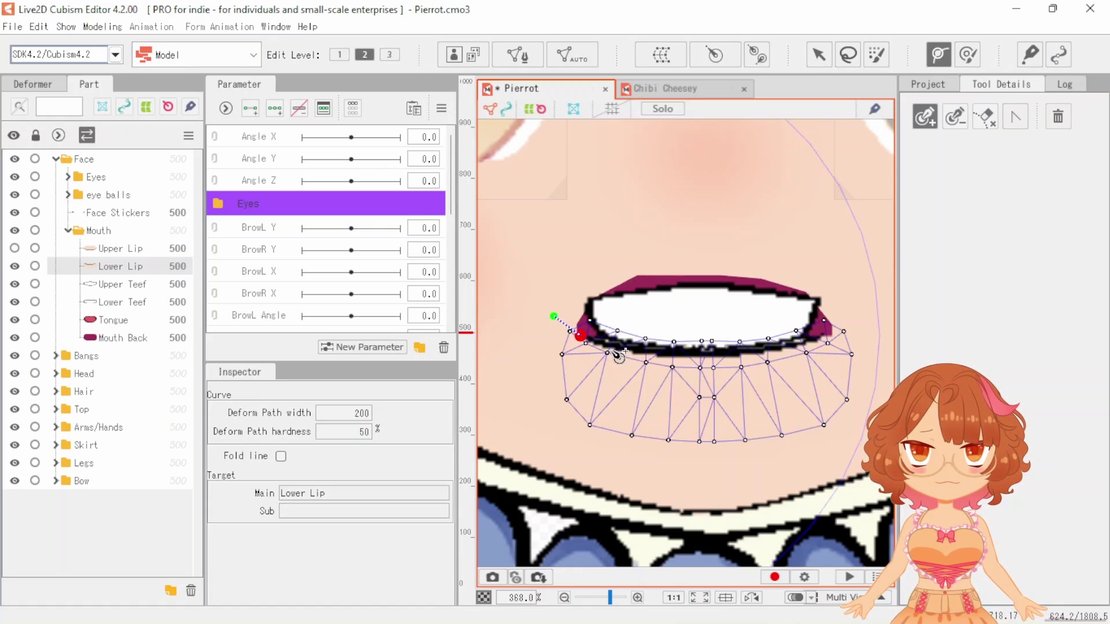
pyautogui.click(644, 350)
pyautogui.click(706, 352)
pyautogui.click(773, 347)
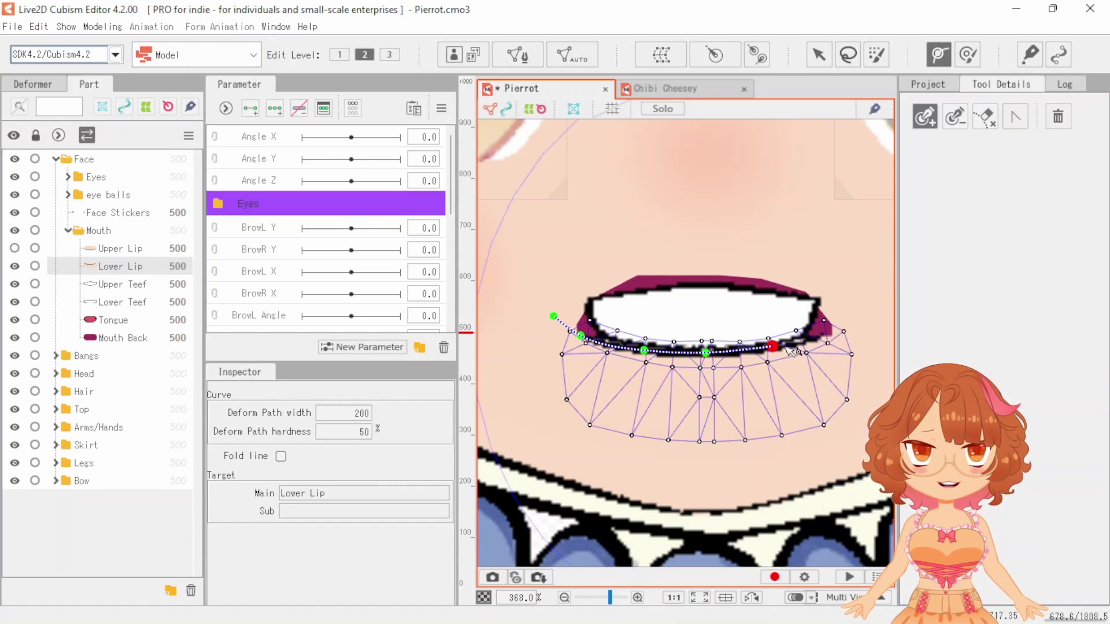
pyautogui.click(820, 337)
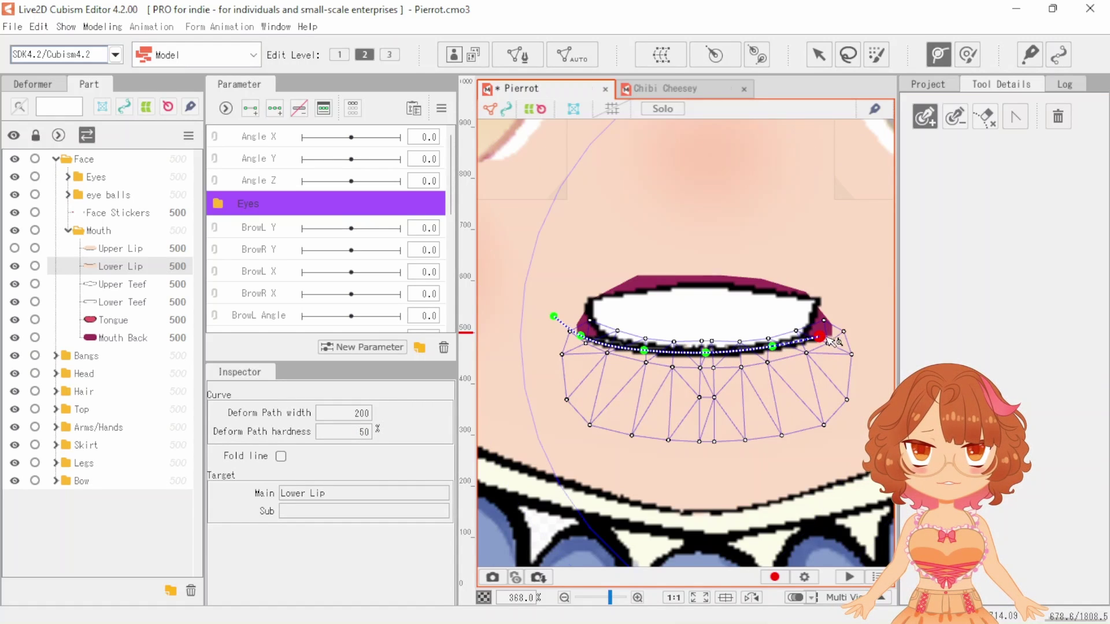
pyautogui.click(862, 319)
pyautogui.scroll(-2, 665, 335)
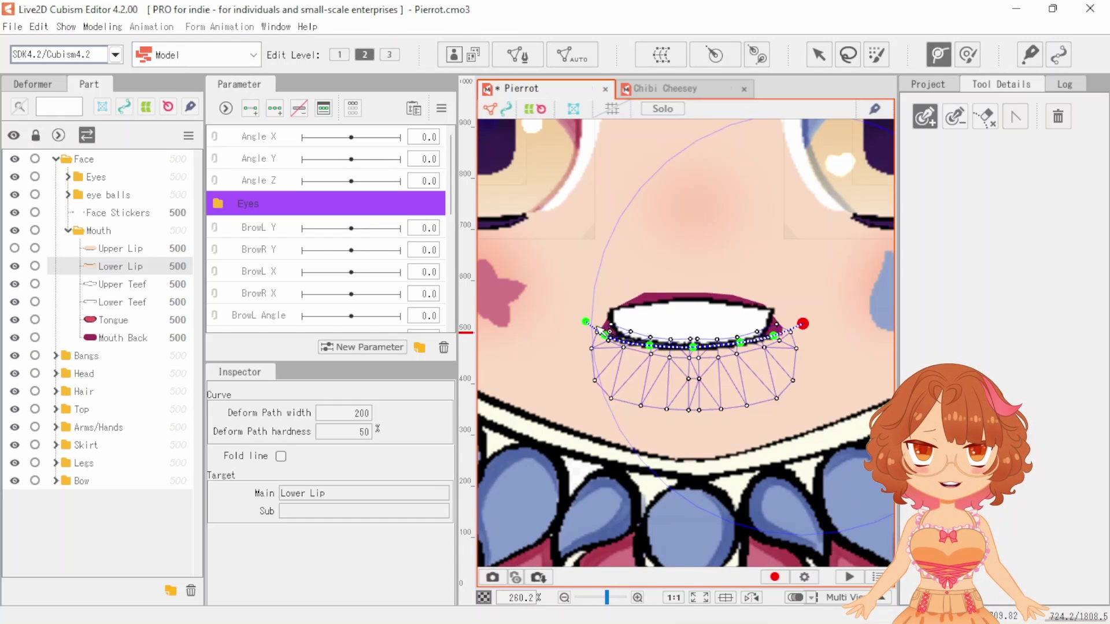
pyautogui.scroll(2, 598, 327)
pyautogui.press('v')
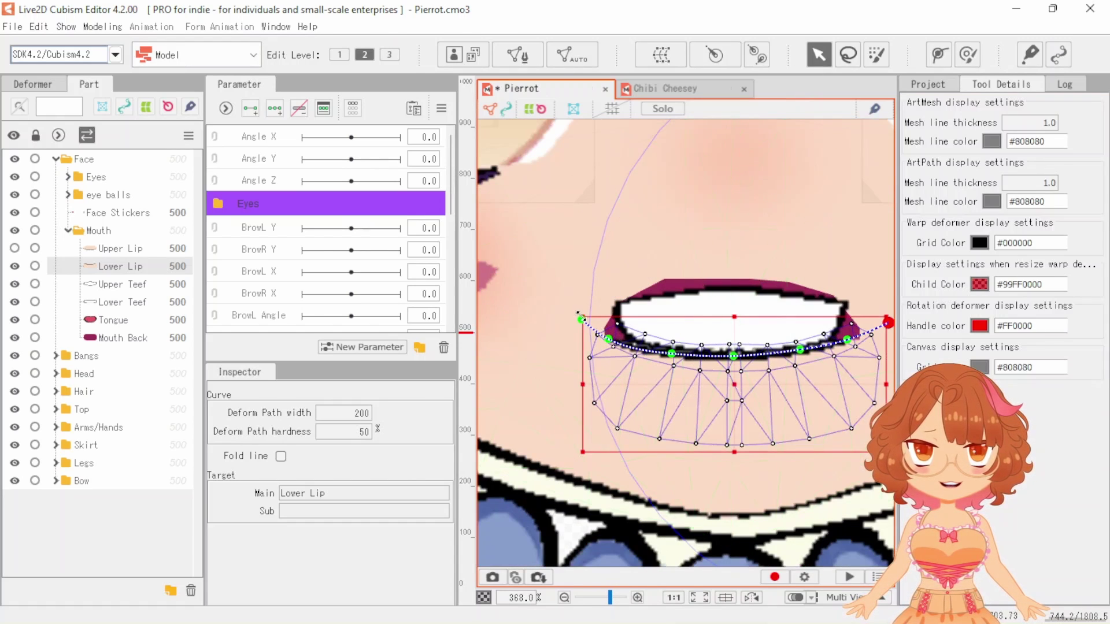
# Move the left end point of the Lower Lip deform path slightly downward so the path's end flattens out
pyautogui.scroll(4, 583, 322)
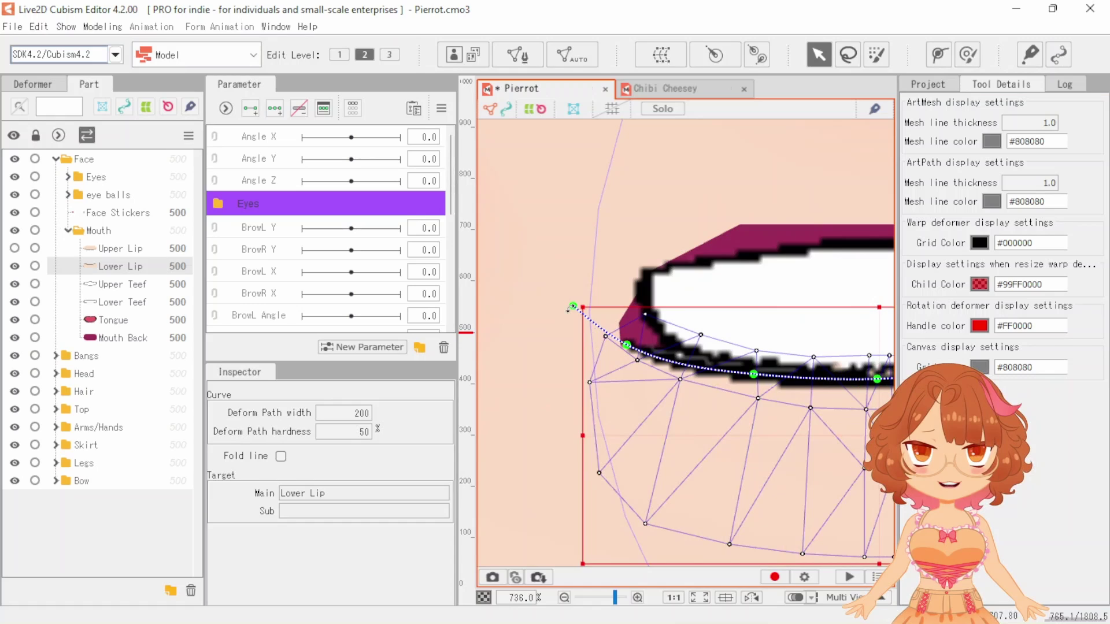
pyautogui.click(630, 350)
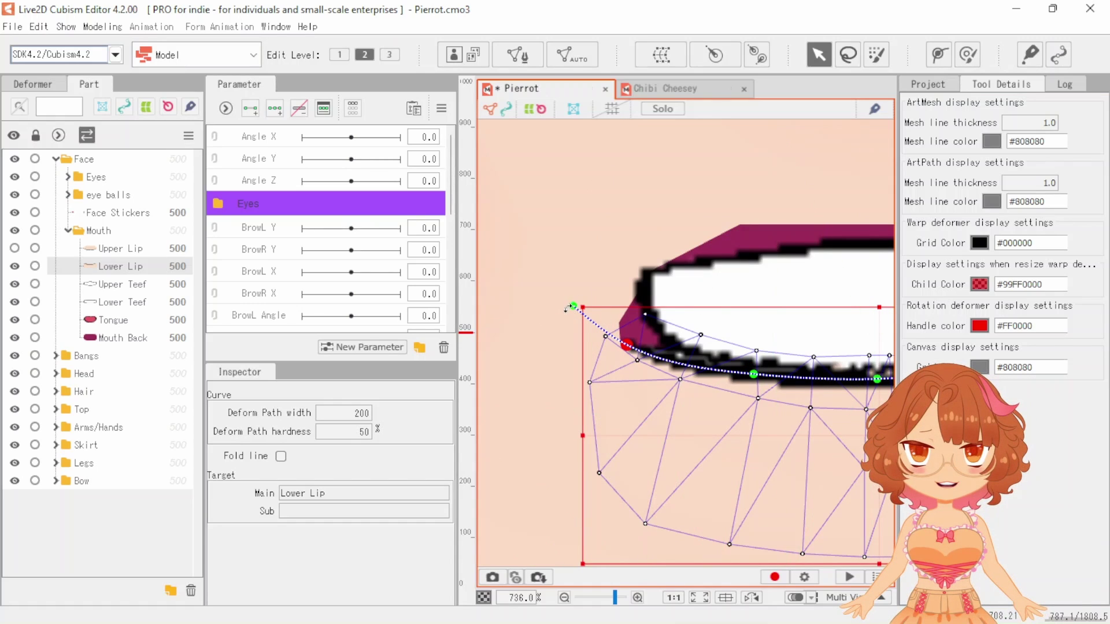
pyautogui.press('p')
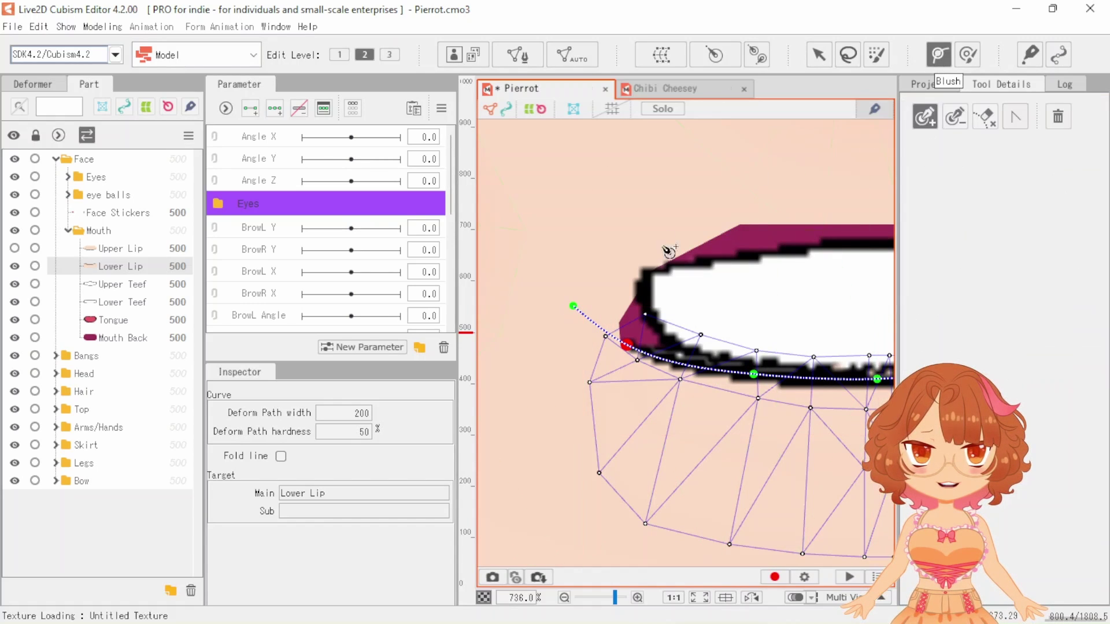
pyautogui.moveTo(573, 305); pyautogui.dragTo(570, 314)
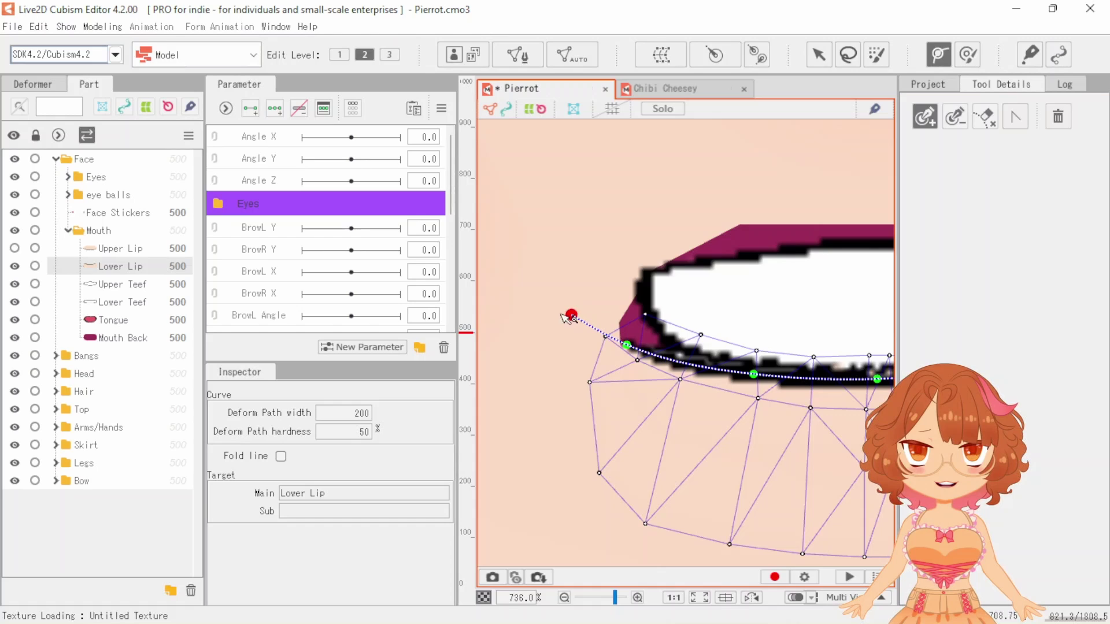
pyautogui.scroll(-4, 515, 308)
pyautogui.scroll(-2, 532, 340)
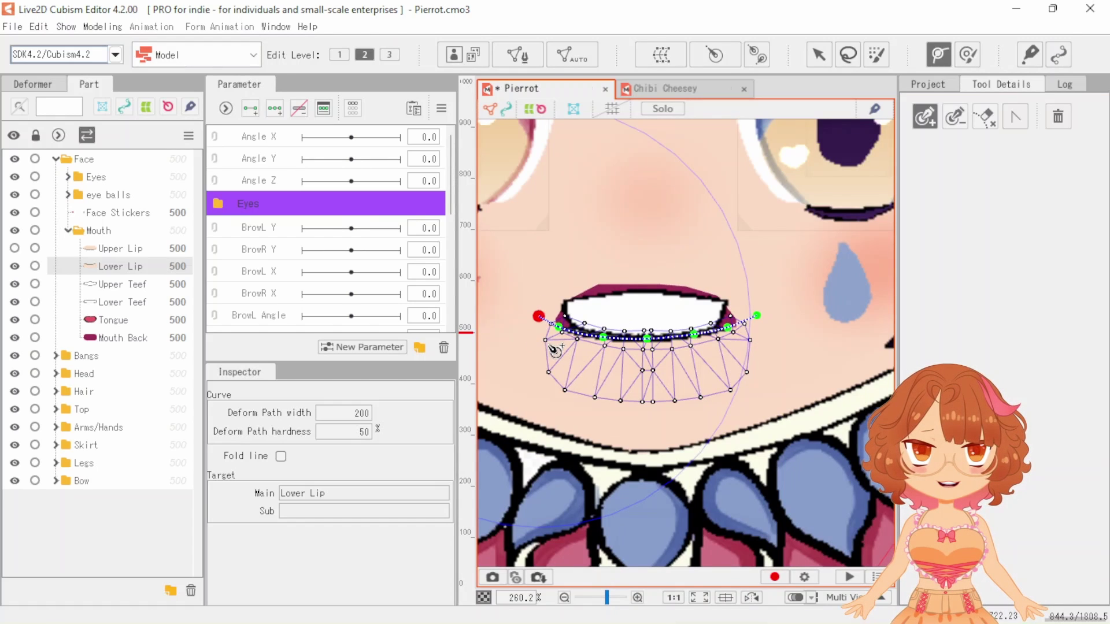
pyautogui.scroll(-2, 558, 352)
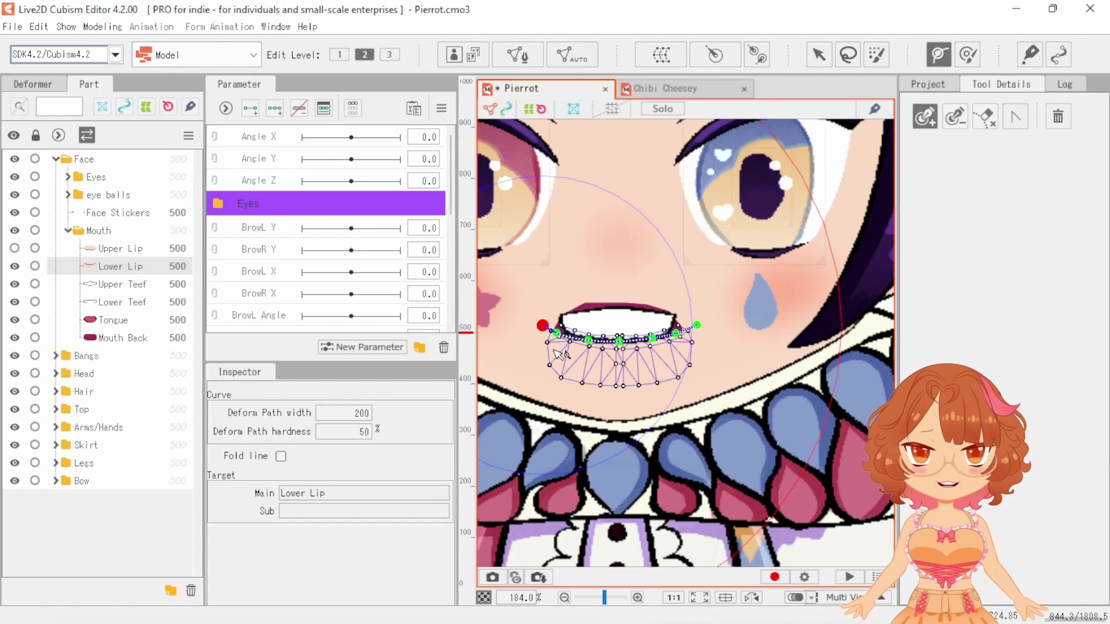
# Return to the selection arrow and make the Upper Lip part visible again
pyautogui.click(819, 55)
pyautogui.click(17, 251)
pyautogui.click(14, 248)
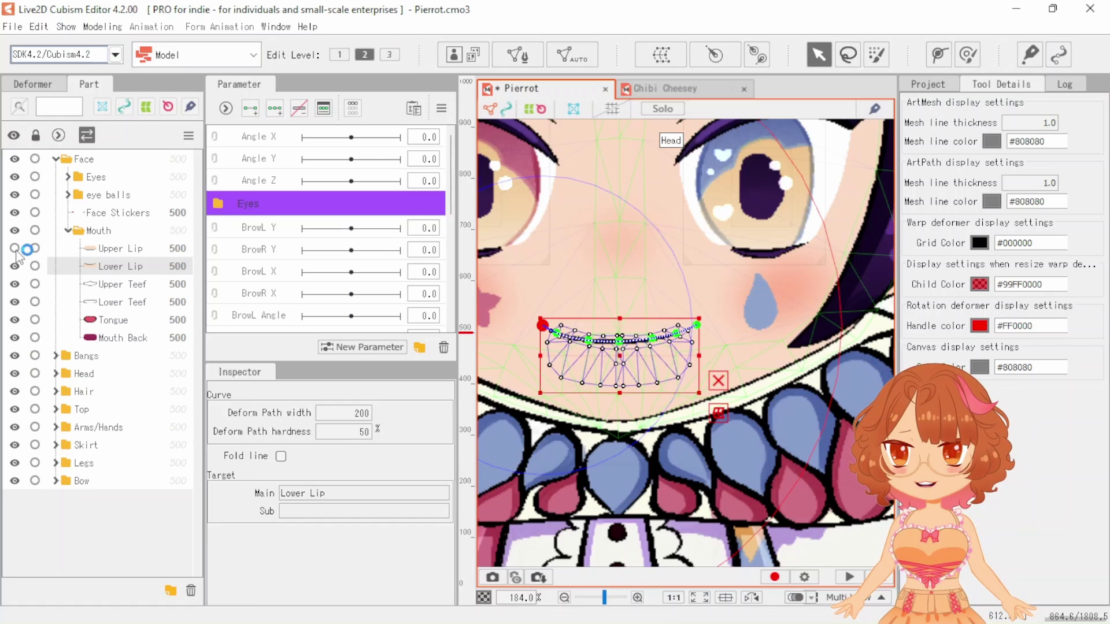
pyautogui.scroll(-2, 727, 444)
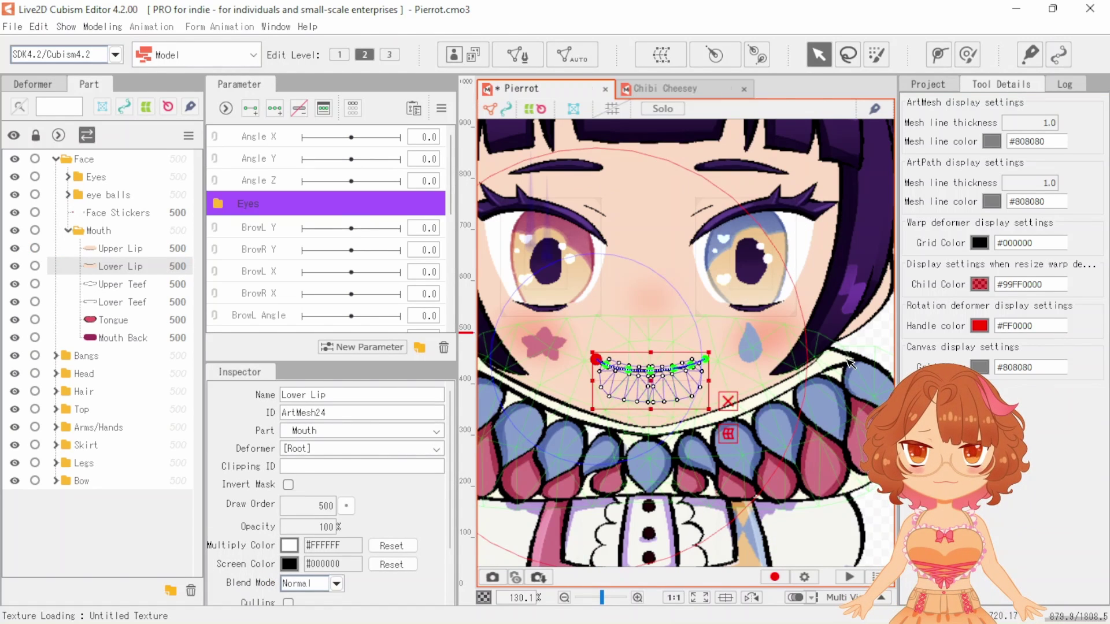
# Select all mouth meshes from Upper Lip to Mouth Back and add three keyforms to both Mouth Open and Mouth Form
pyautogui.click(118, 252)
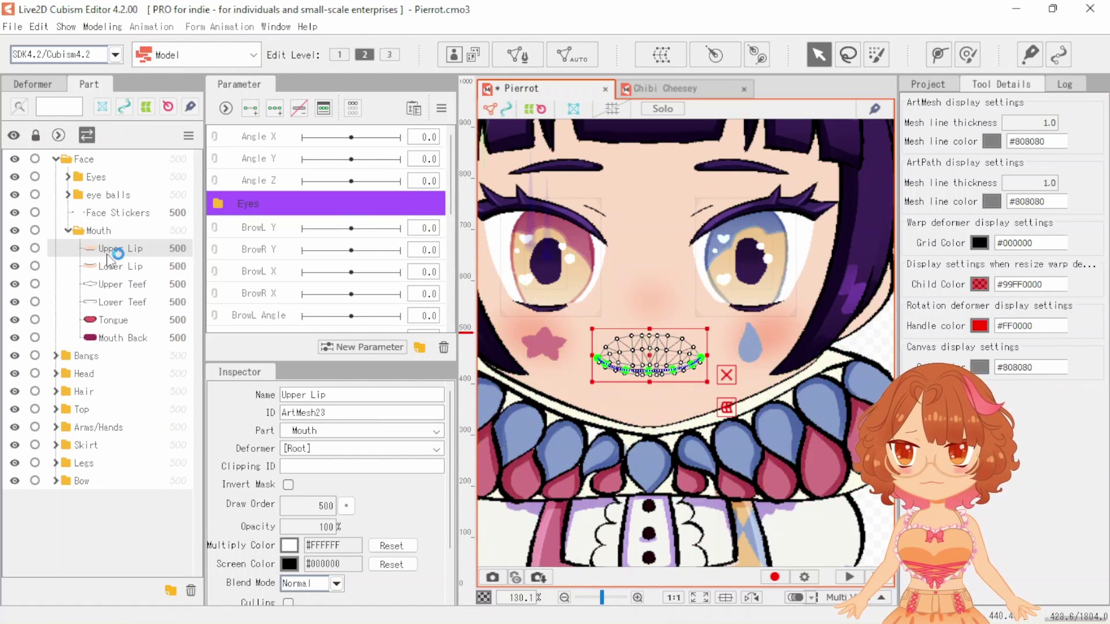
pyautogui.keyDown('ctrl'); pyautogui.click(158, 345); pyautogui.keyUp('ctrl')
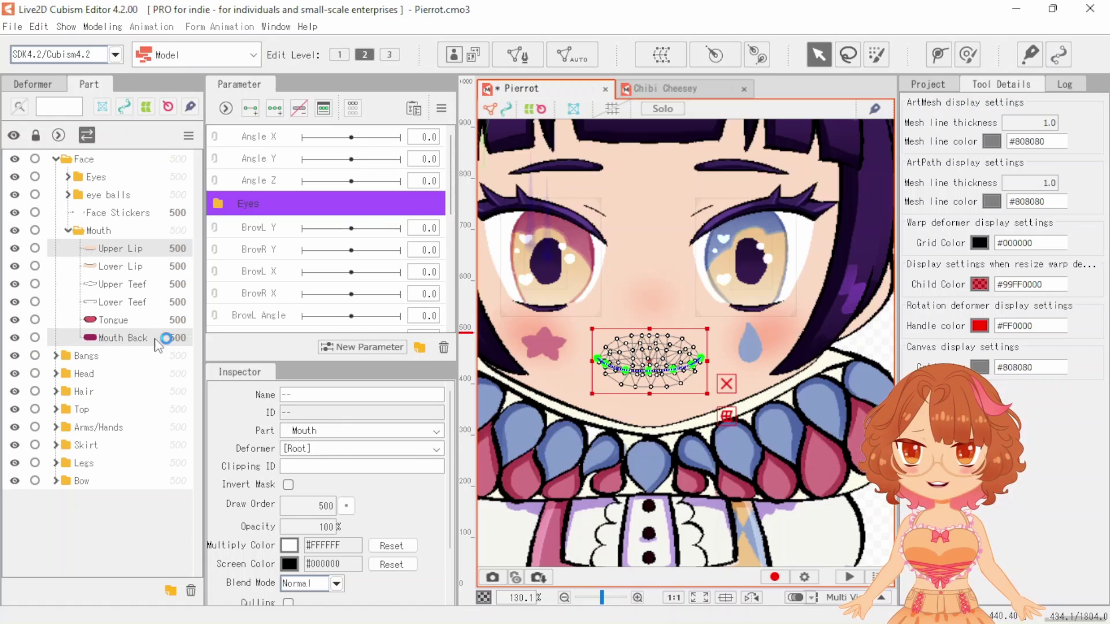
pyautogui.keyDown('ctrl'); pyautogui.click(155, 341); pyautogui.keyUp('ctrl')
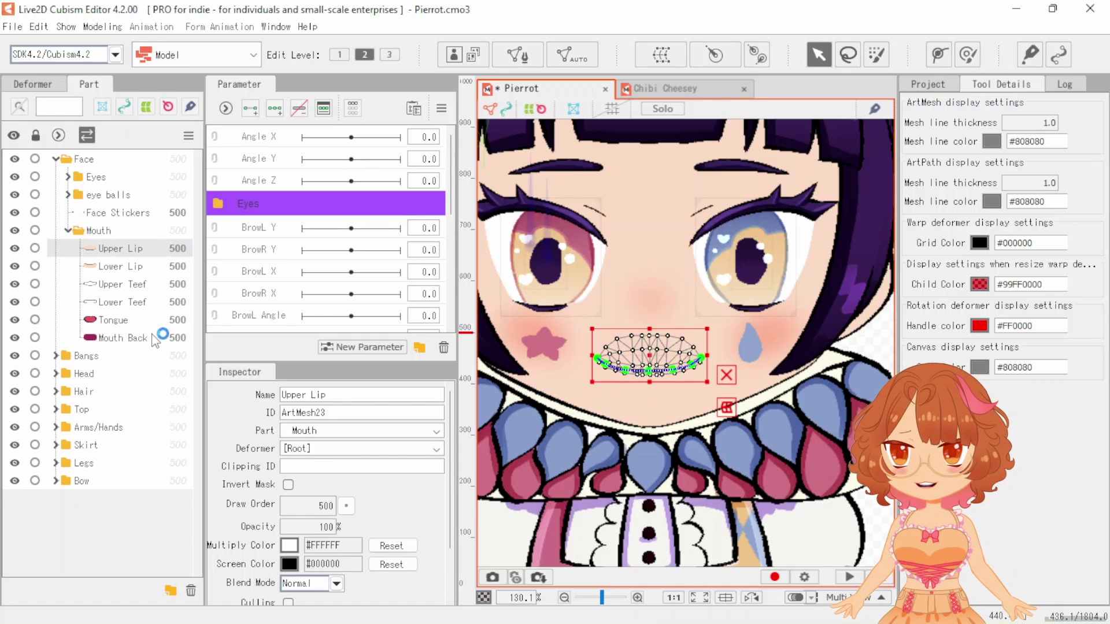
pyautogui.keyDown('shift'); pyautogui.click(156, 341); pyautogui.keyUp('shift')
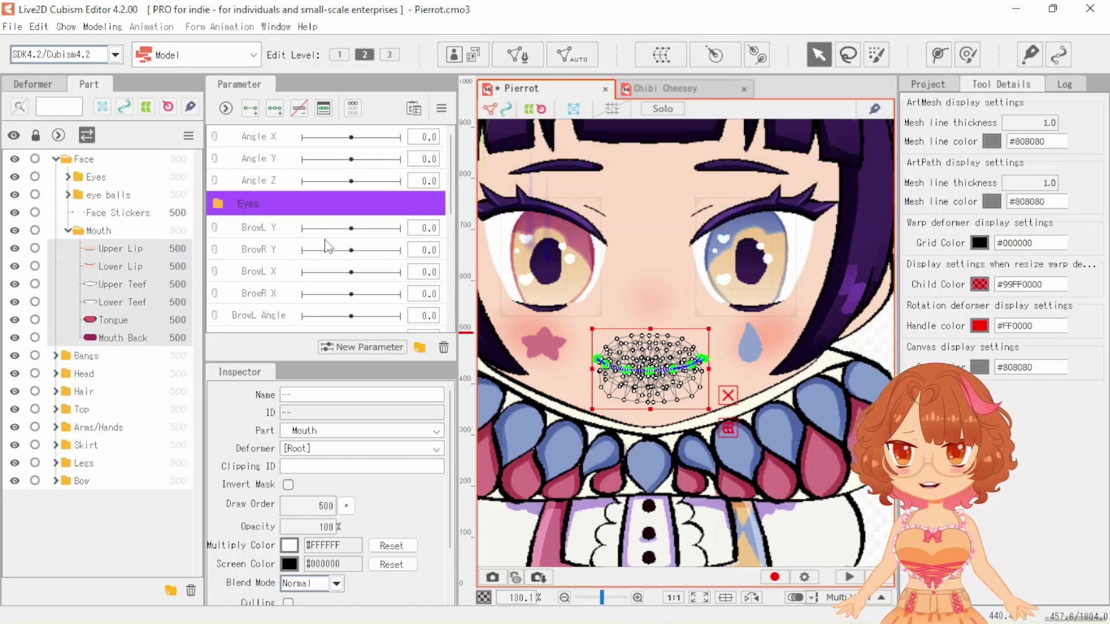
pyautogui.scroll(-3, 328, 247)
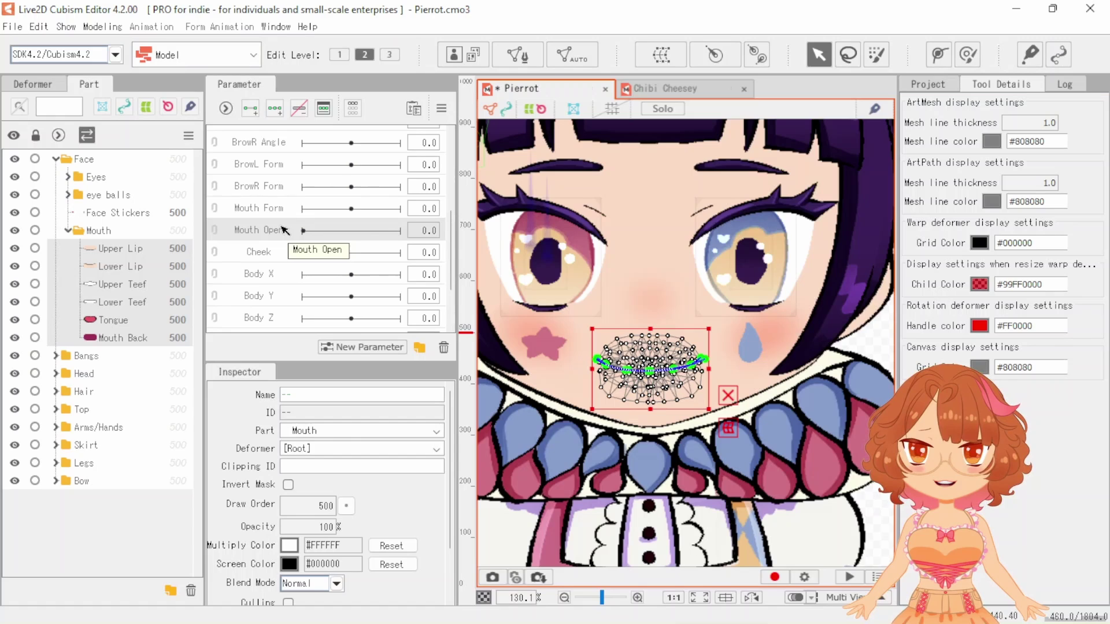
pyautogui.click(278, 115)
pyautogui.click(263, 209)
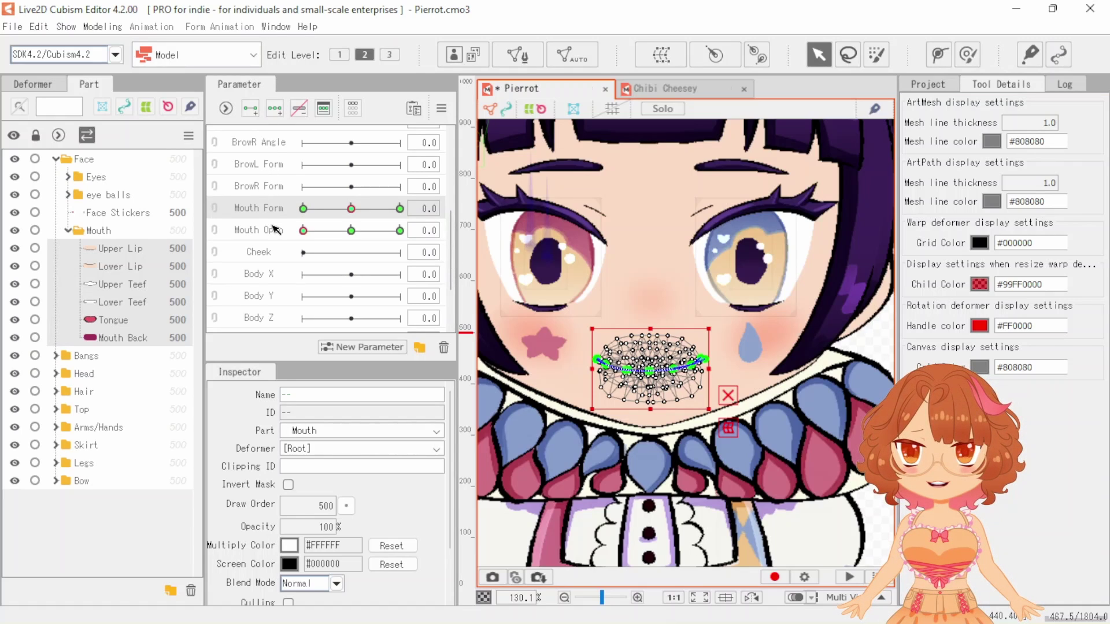
# Move the Mouth Form and Mouth Open parameters up the parameter list to just above the Eyes folder
pyautogui.keyDown('ctrl'); pyautogui.click(272, 225); pyautogui.keyUp('ctrl')
pyautogui.moveTo(273, 202); pyautogui.dragTo(277, 155)
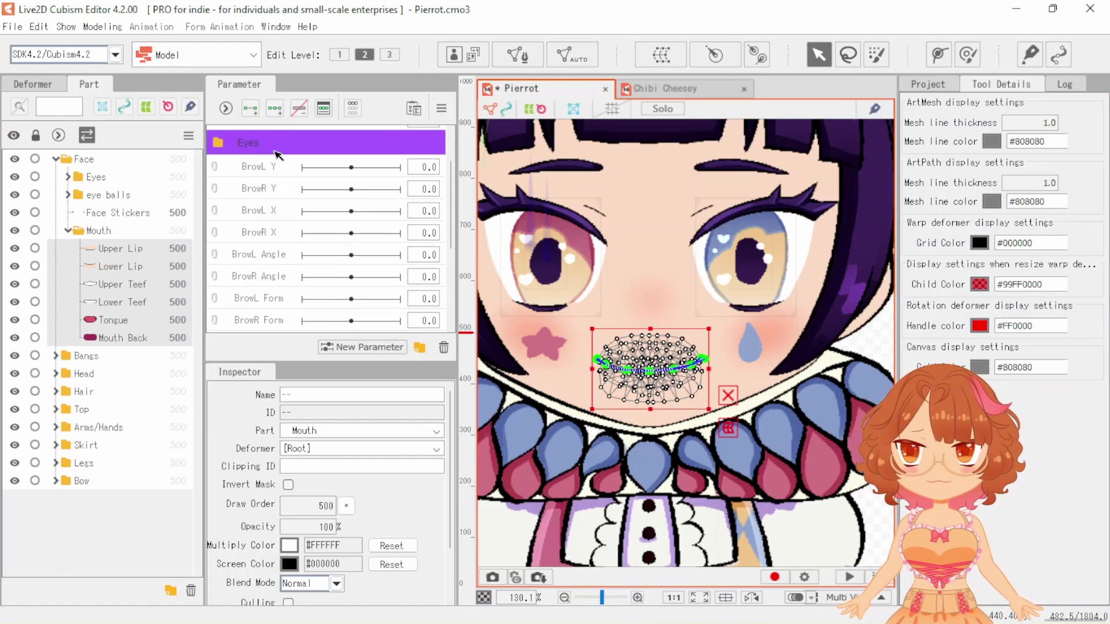
pyautogui.scroll(2, 274, 167)
pyautogui.click(218, 203)
pyautogui.moveTo(271, 234); pyautogui.dragTo(273, 197)
# Create a new parameter folder and name it Mouth
pyautogui.click(419, 347)
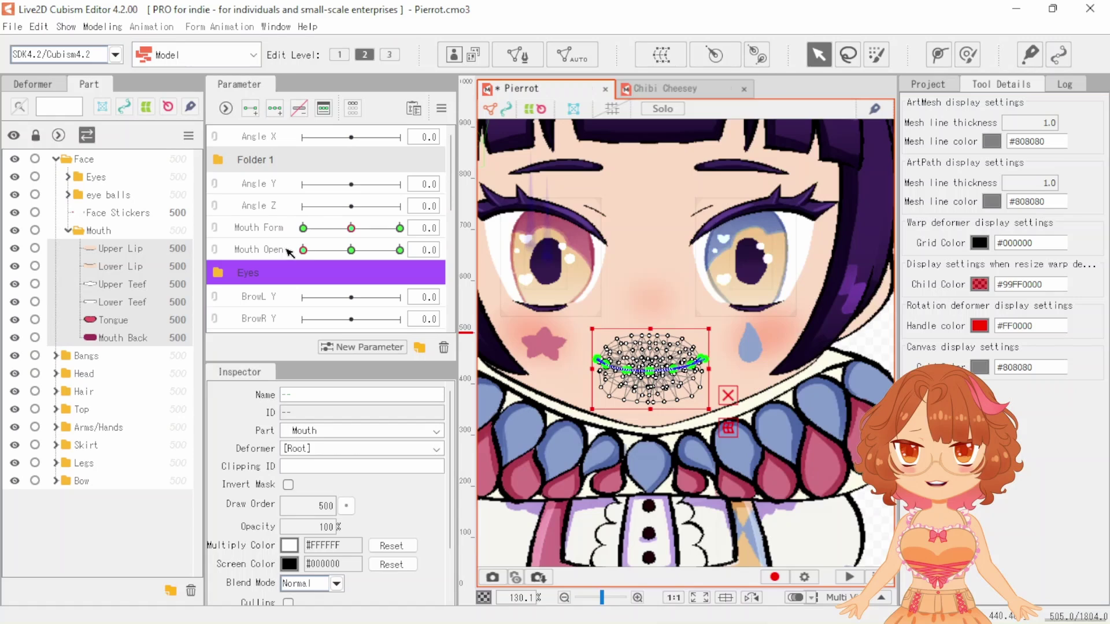
pyautogui.doubleClick(254, 160)
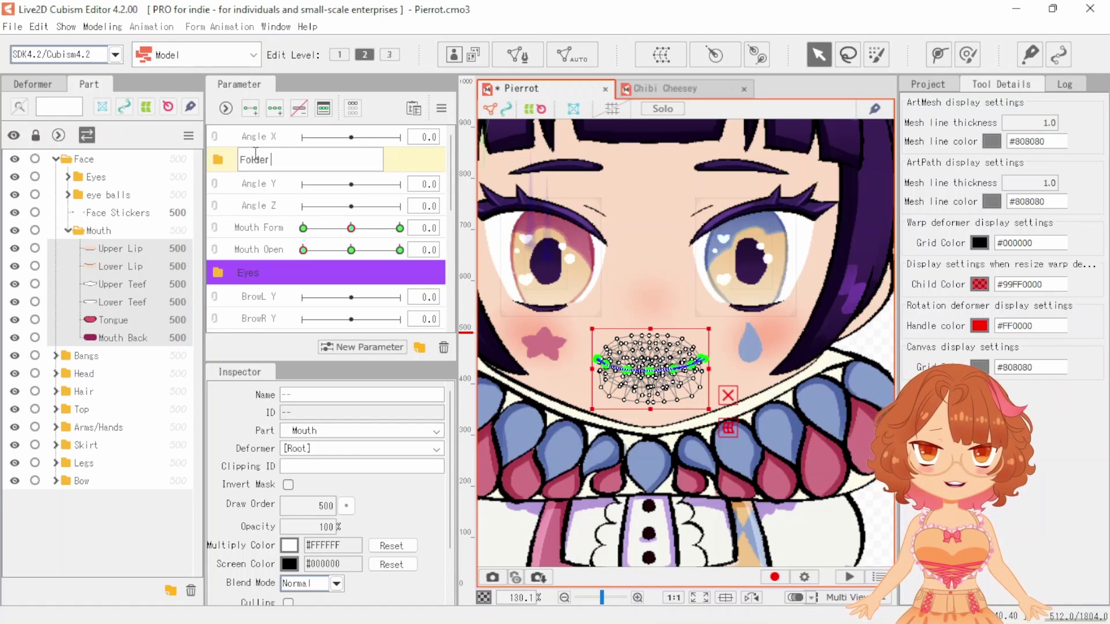
pyautogui.press('BackSpace')
pyautogui.press('BackSpace')
pyautogui.press('BackSpace')
pyautogui.press('BackSpace')
pyautogui.press('BackSpace')
pyautogui.press('BackSpace')
pyautogui.press('BackSpace')
pyautogui.press('BackSpace')
pyautogui.write('Mouth')
pyautogui.press('Return')
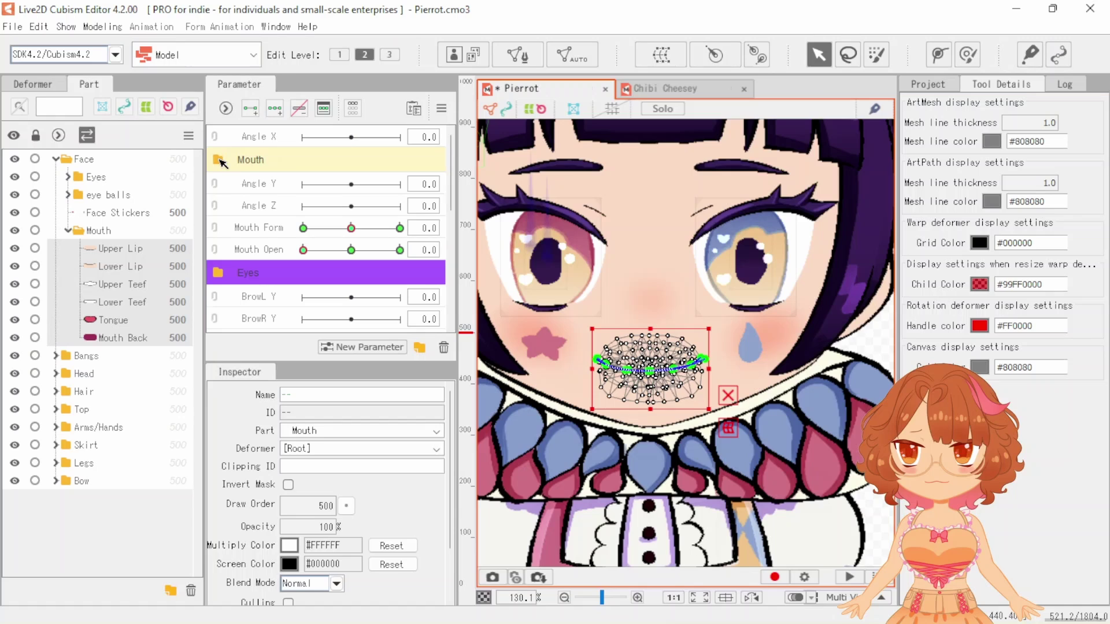
# Move the Mouth Form and Mouth Open parameters into the Mouth folder
pyautogui.click(281, 230)
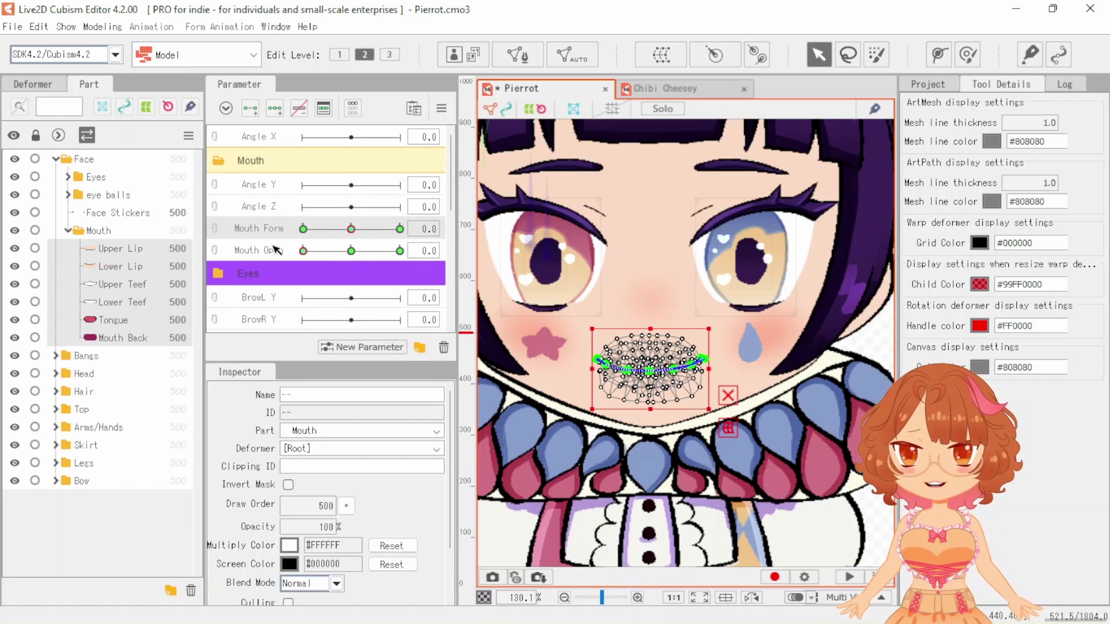
pyautogui.keyDown('ctrl'); pyautogui.click(276, 250); pyautogui.keyUp('ctrl')
pyautogui.moveTo(271, 229); pyautogui.dragTo(260, 162)
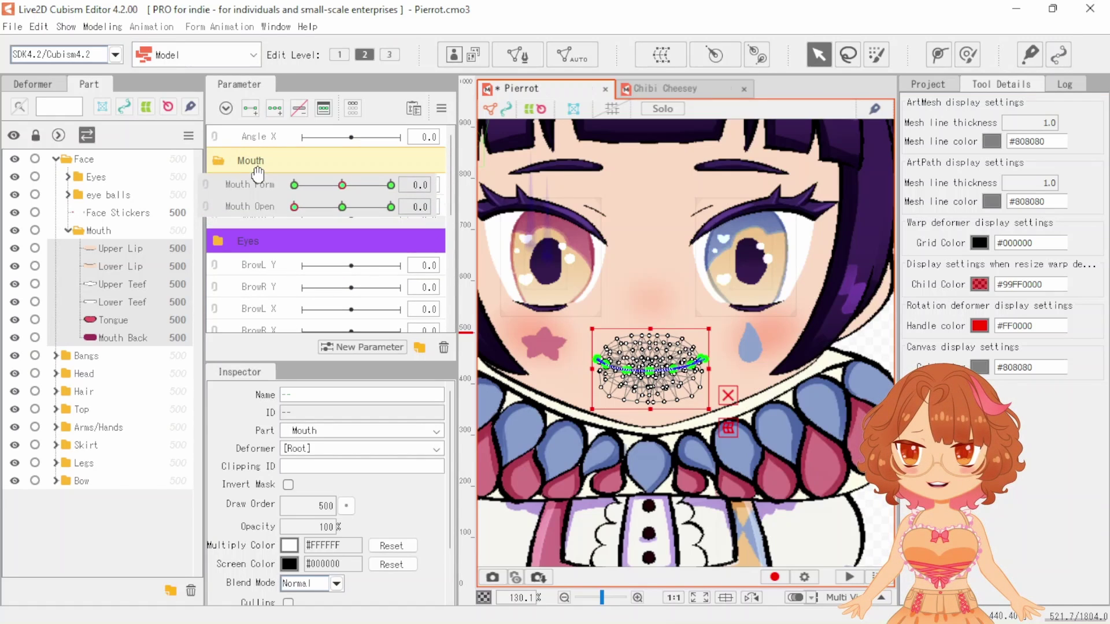
# Set Mouth Open to 1.0, move the Lower Lip mesh down, and stretch the Mouth Back mesh's lower edge down behind it
pyautogui.click(303, 207)
pyautogui.moveTo(304, 209); pyautogui.dragTo(402, 209)
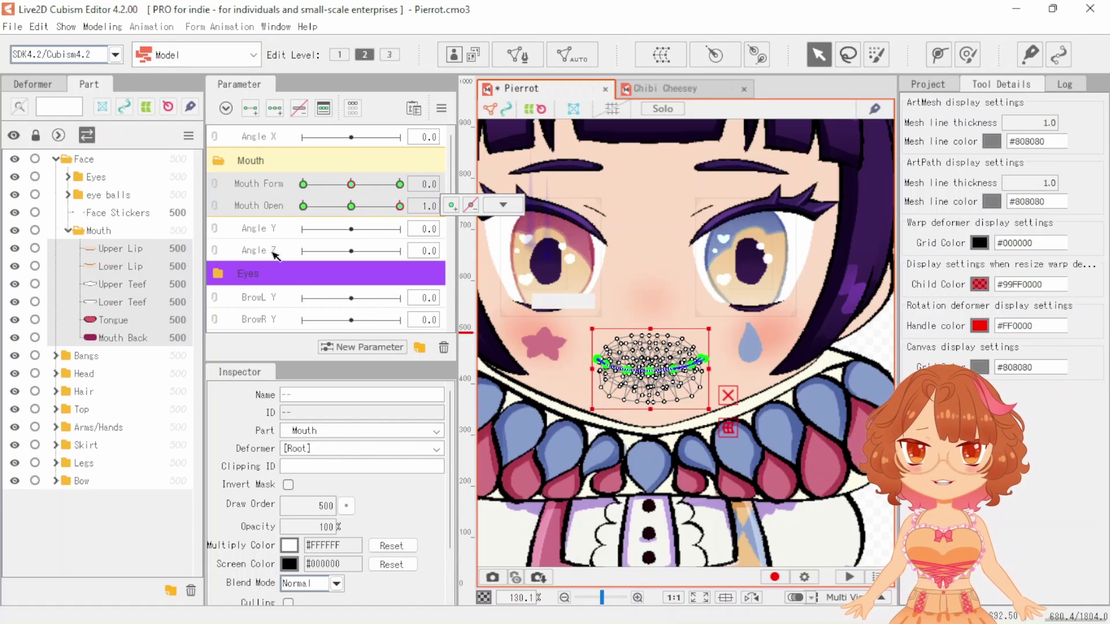
pyautogui.click(113, 257)
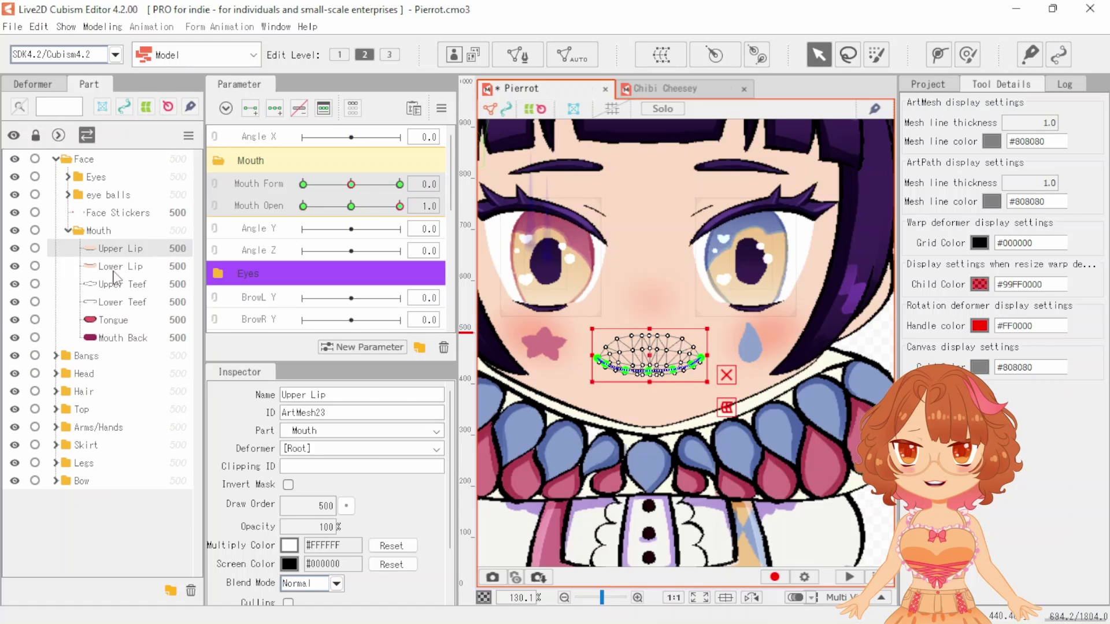
pyautogui.click(115, 268)
pyautogui.scroll(2, 630, 355)
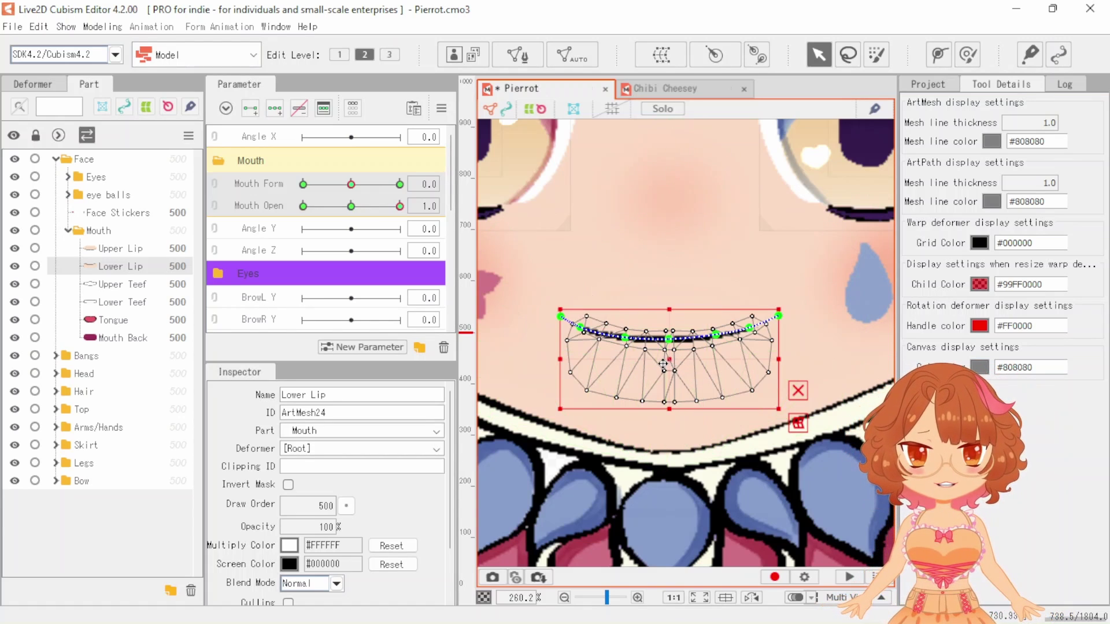
pyautogui.moveTo(665, 364); pyautogui.dragTo(671, 400)
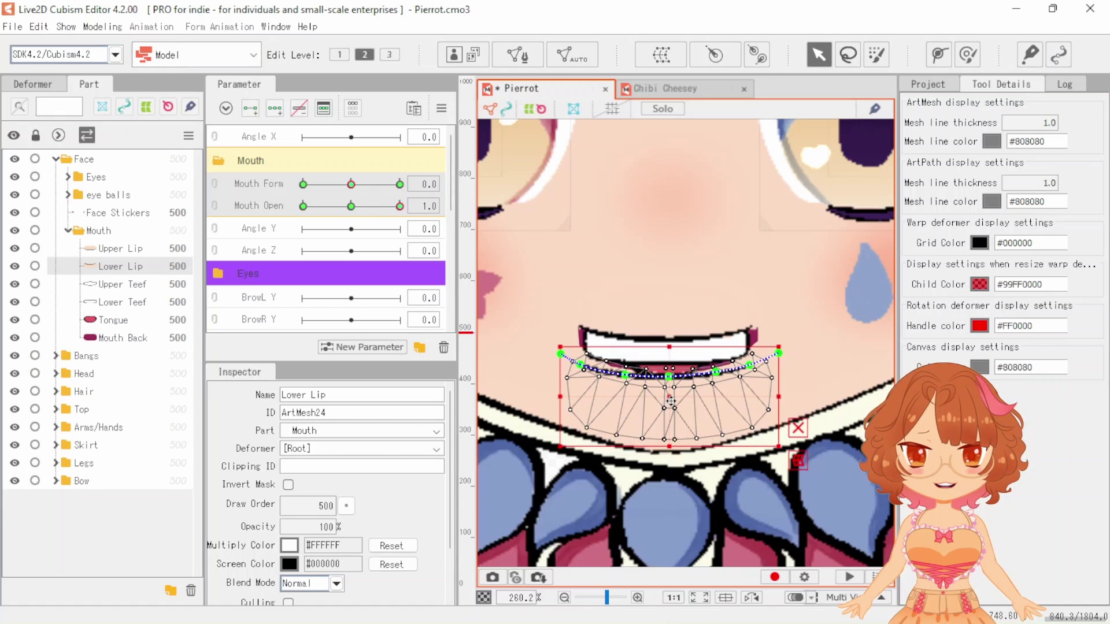
pyautogui.click(86, 342)
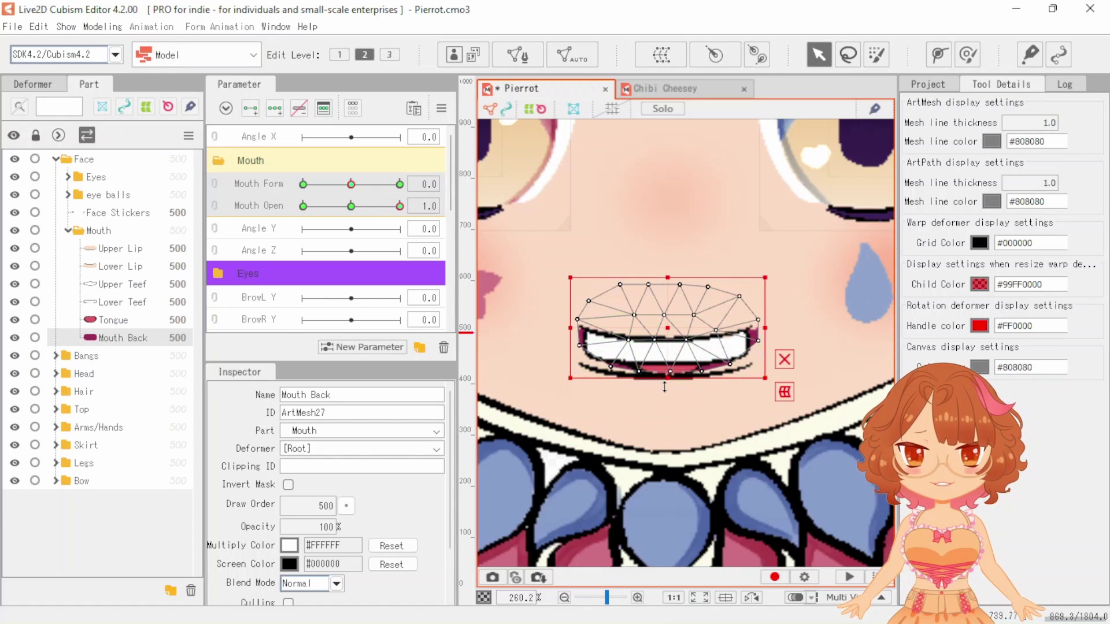
pyautogui.moveTo(665, 388); pyautogui.dragTo(674, 406)
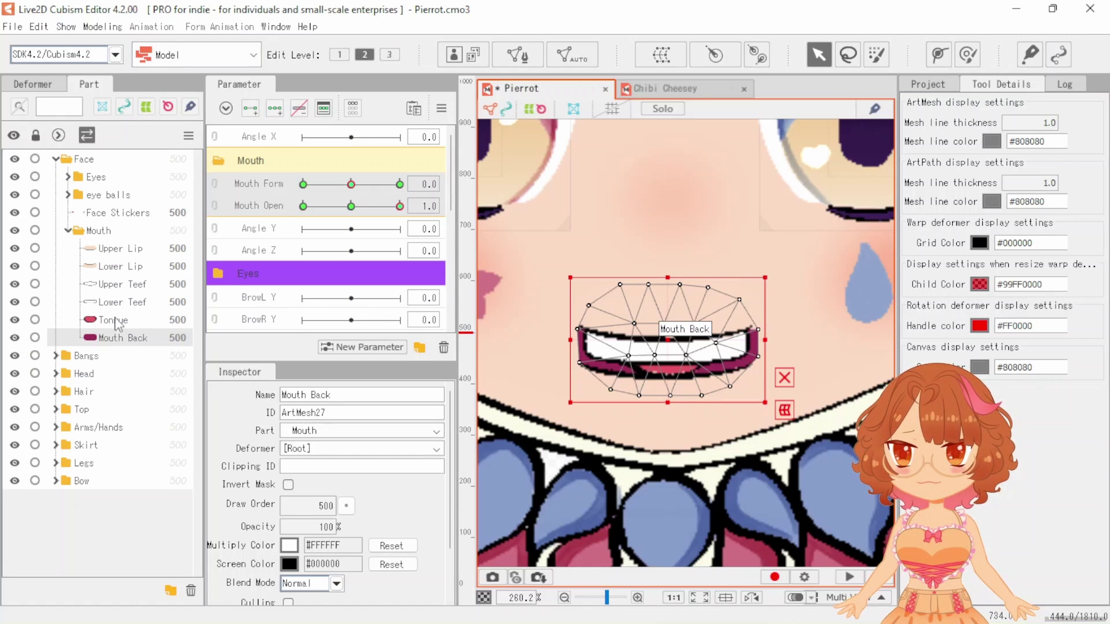
# Try to bend the right end of the Lower Lip deform path up to the right-hand mouth corner by moving its last two points
pyautogui.click(154, 266)
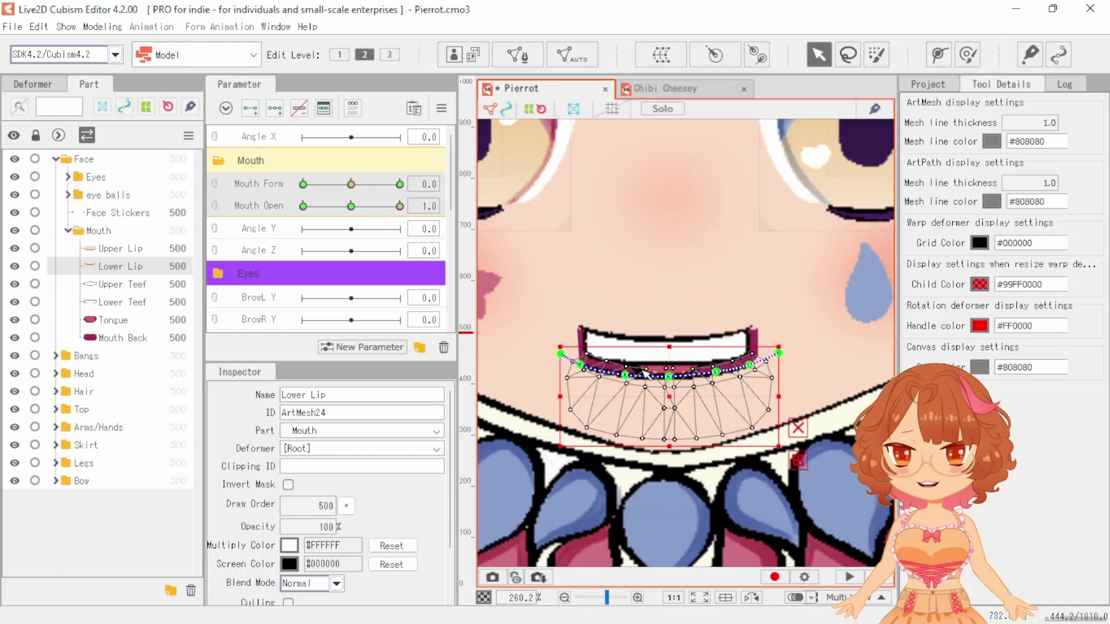
pyautogui.scroll(2, 670, 370)
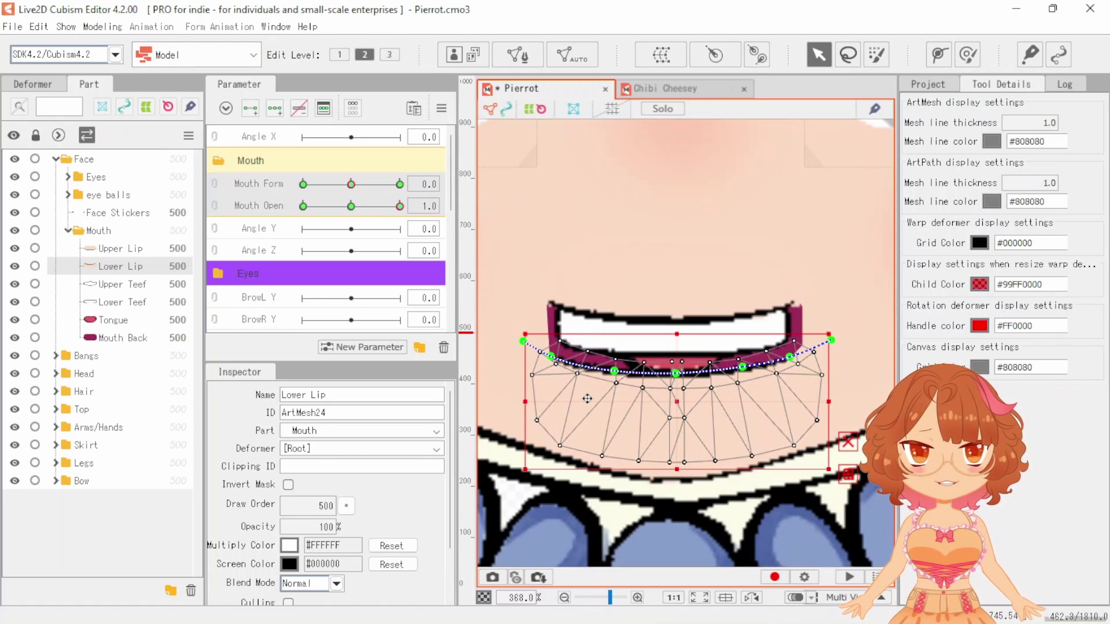
pyautogui.scroll(-2, 587, 399)
pyautogui.scroll(6, 763, 364)
pyautogui.click(761, 341)
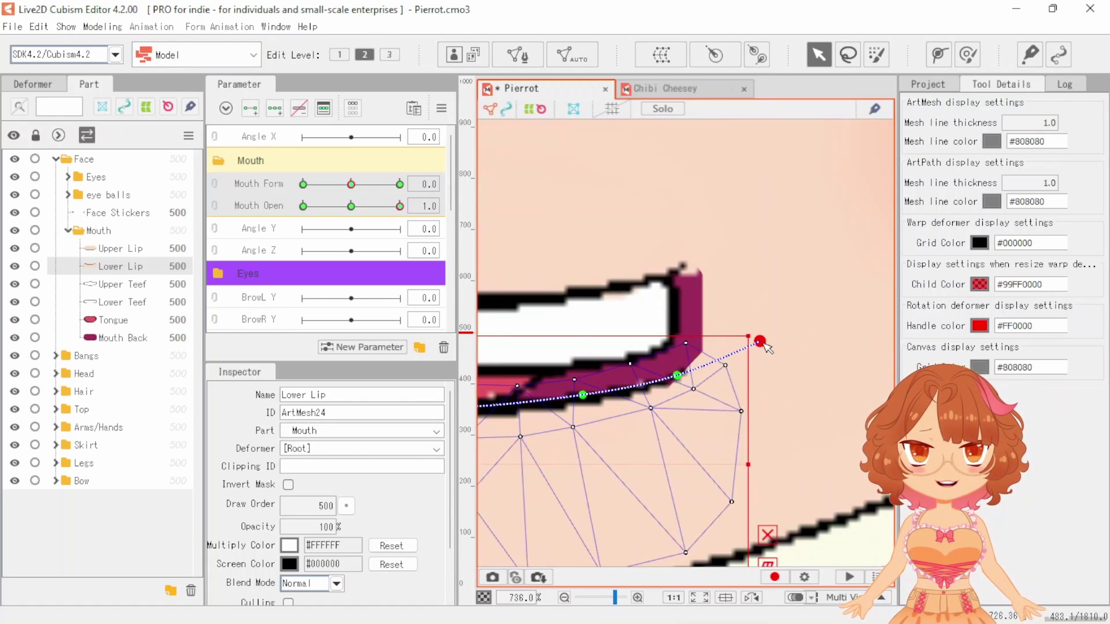
pyautogui.moveTo(761, 341); pyautogui.dragTo(734, 259)
pyautogui.moveTo(682, 380); pyautogui.dragTo(692, 317)
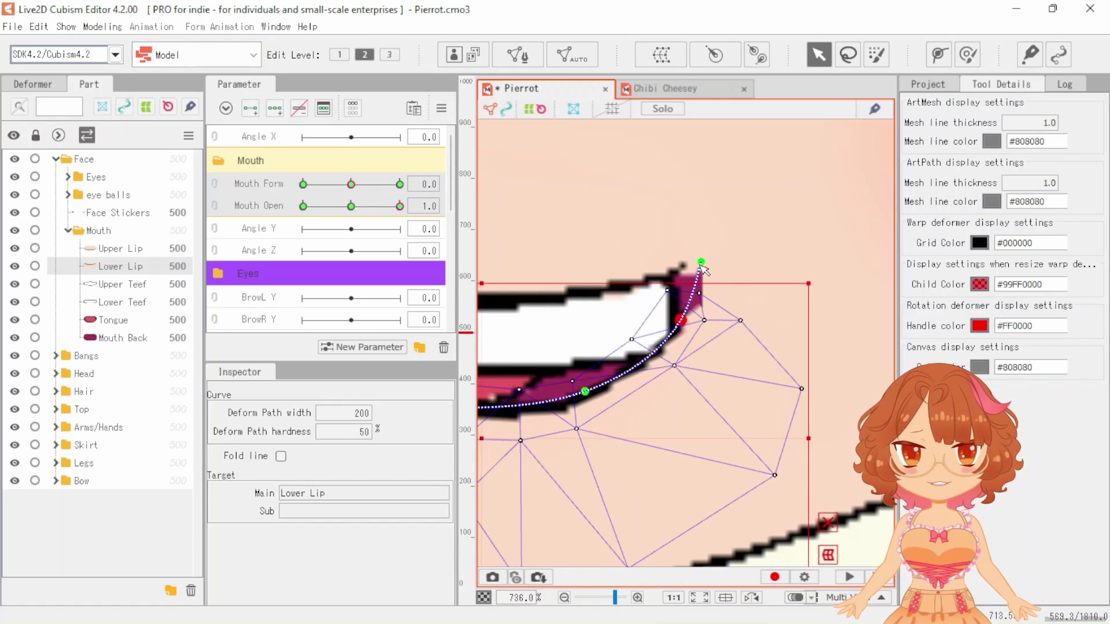
pyautogui.moveTo(701, 265); pyautogui.dragTo(701, 259)
pyautogui.moveTo(686, 319); pyautogui.dragTo(692, 206)
pyautogui.moveTo(674, 293); pyautogui.dragTo(674, 282)
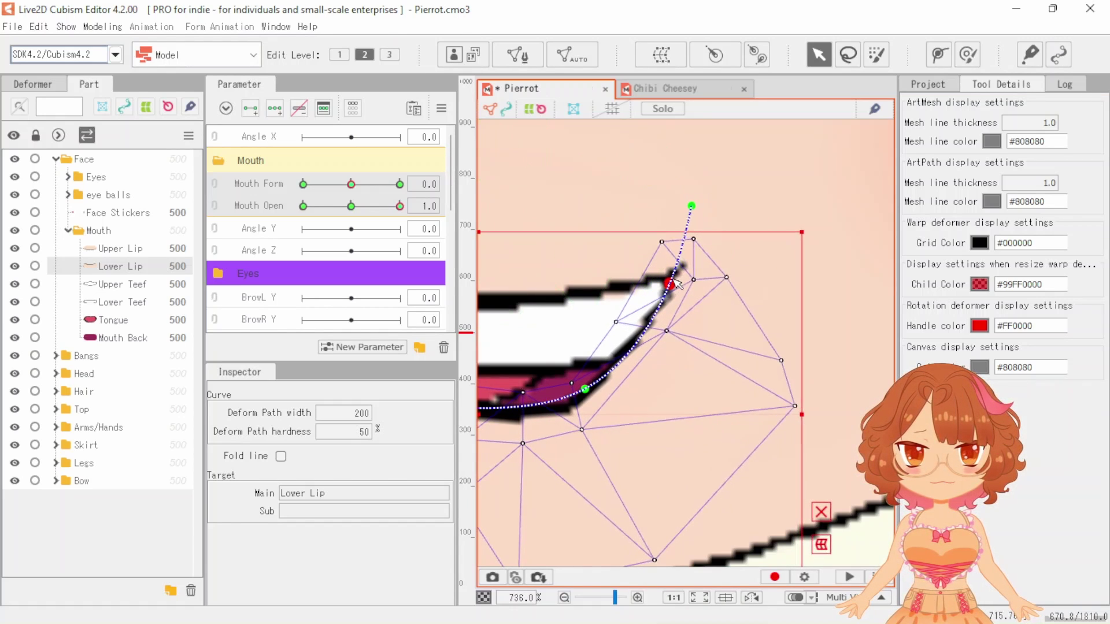
pyautogui.scroll(-5, 666, 348)
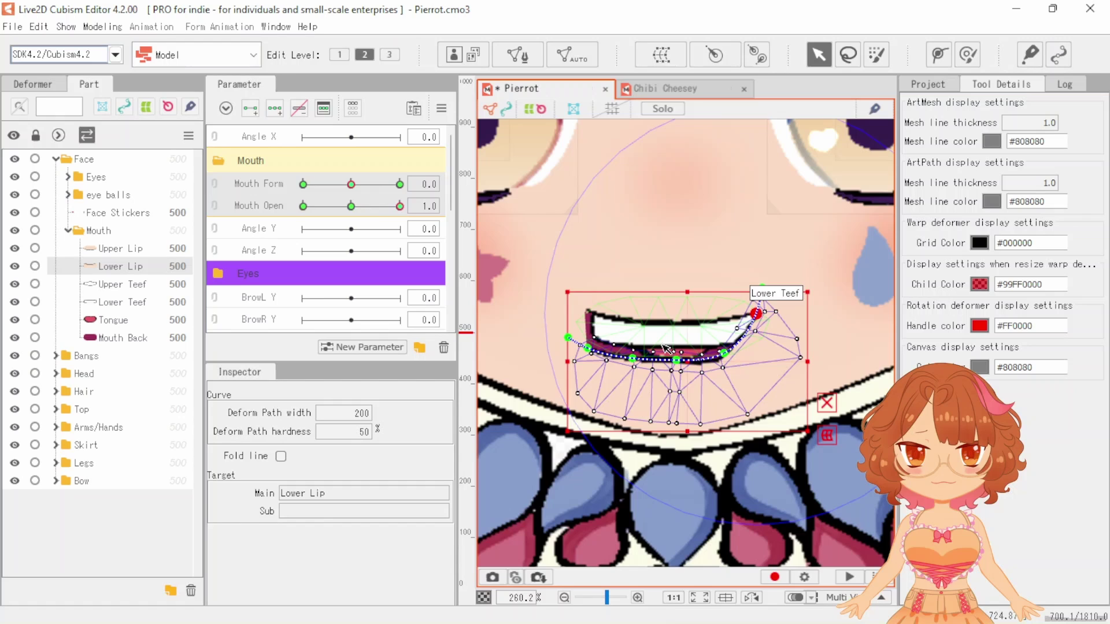
# Undo the point moves at the right end of the Lower Lip deform path
pyautogui.hotkey('ctrl', 'z')
pyautogui.hotkey('ctrl', 'z')
pyautogui.hotkey('ctrl', 'z')
pyautogui.hotkey('ctrl', 'z')
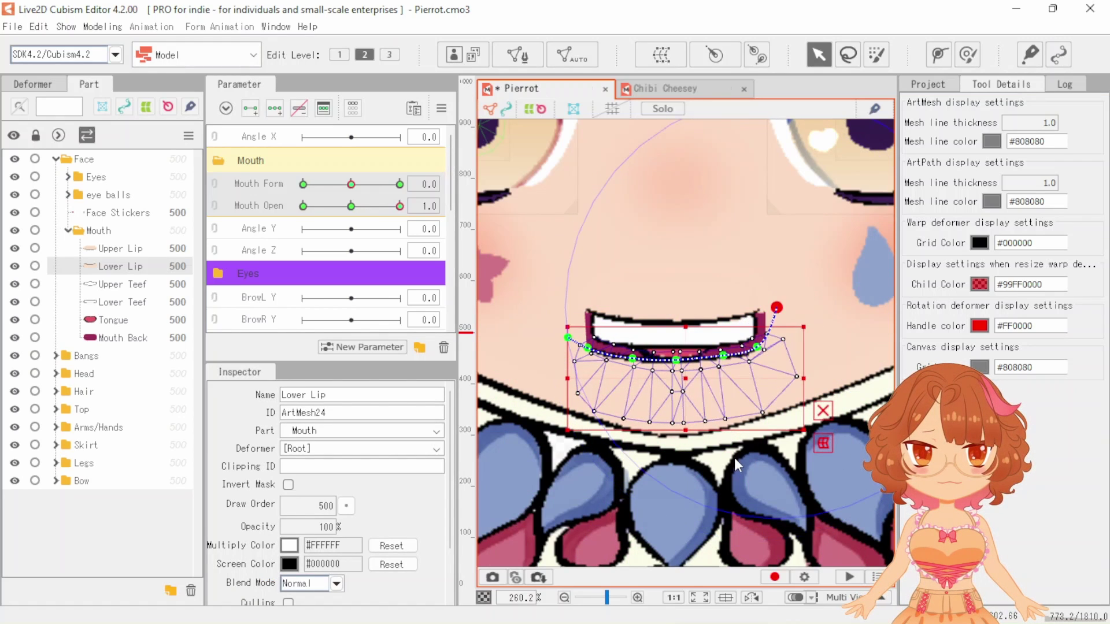
pyautogui.hotkey('ctrl', 'z')
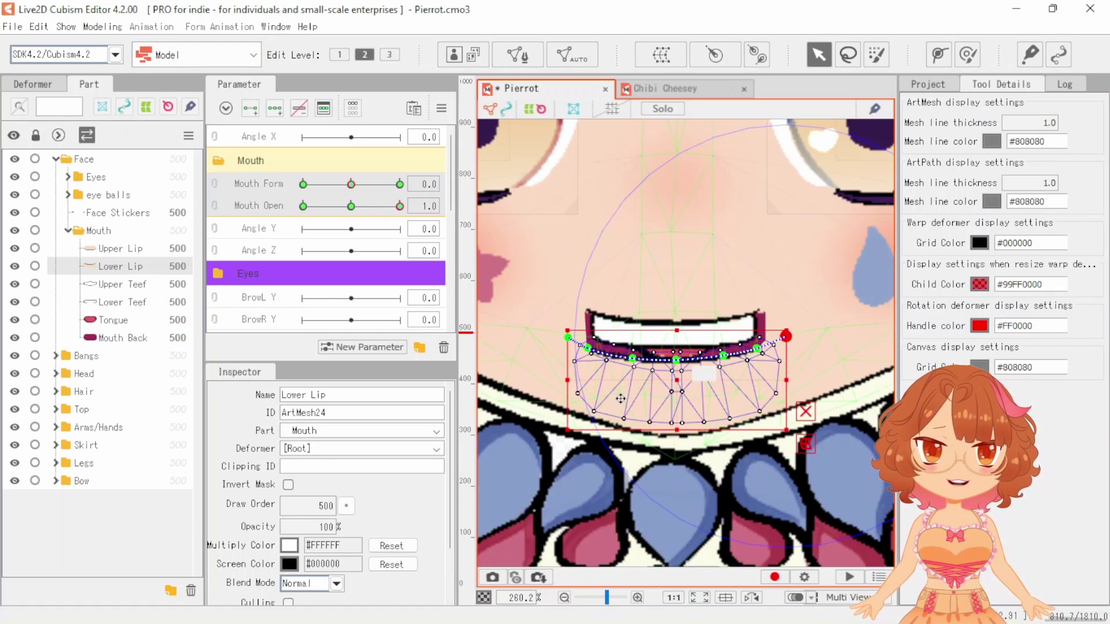
# Raise the left and right end points of the Lower Lip deform path together so the path curves upward at both ends
pyautogui.scroll(1, 583, 354)
pyautogui.scroll(1, 576, 358)
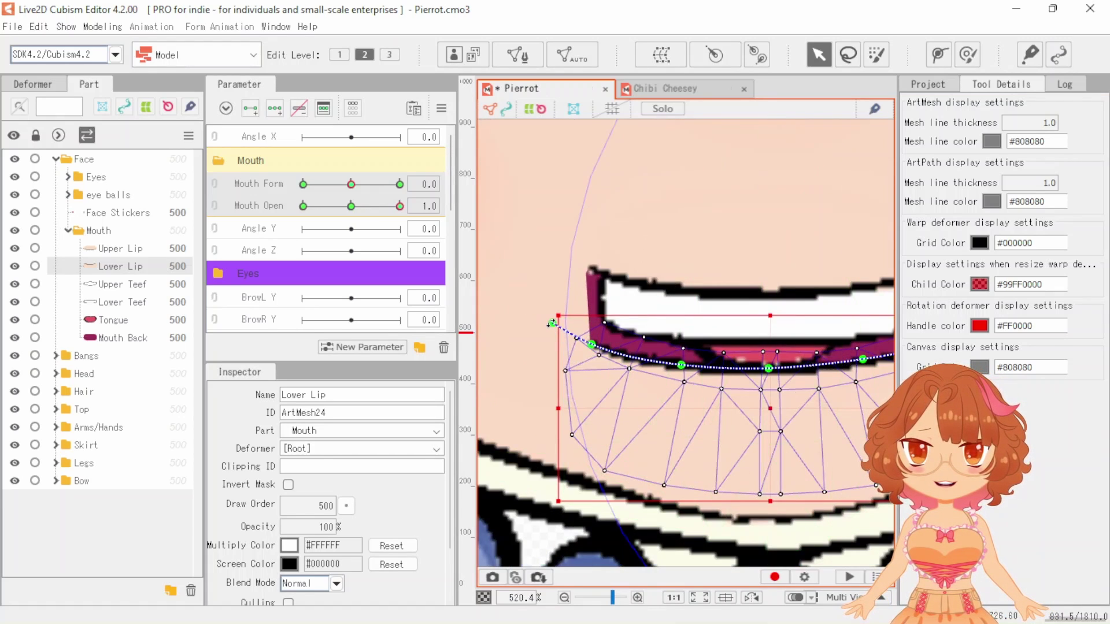
pyautogui.click(554, 325)
pyautogui.scroll(-2, 617, 348)
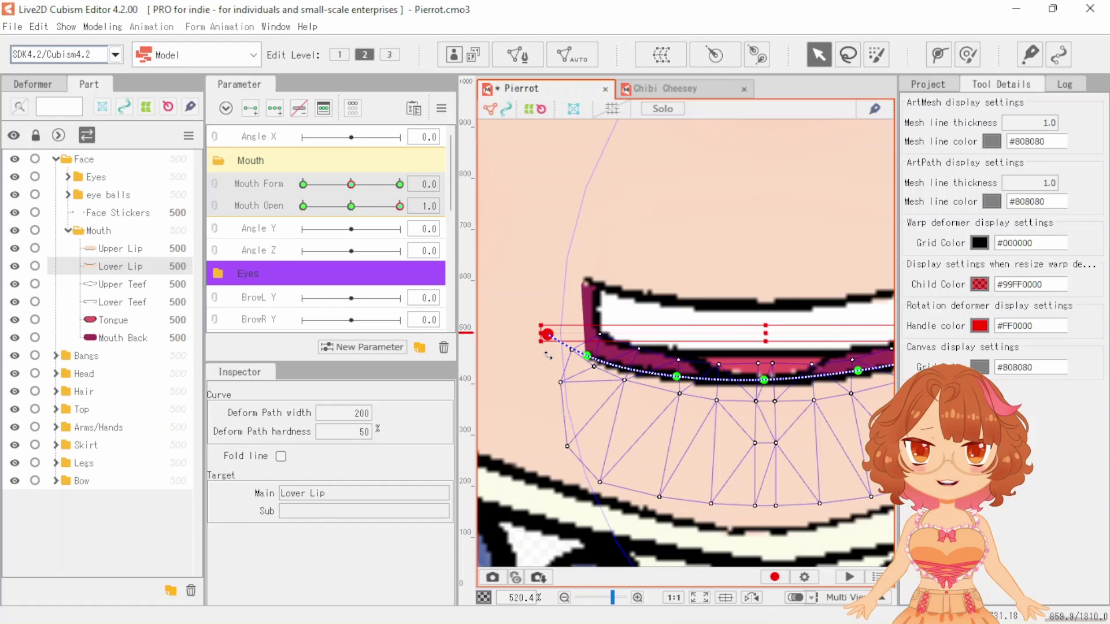
pyautogui.scroll(1, 696, 344)
pyautogui.moveTo(697, 334); pyautogui.dragTo(692, 310)
# Raise the second point from each end of the Lower Lip deform path slightly toward the mouth corners
pyautogui.click(570, 349)
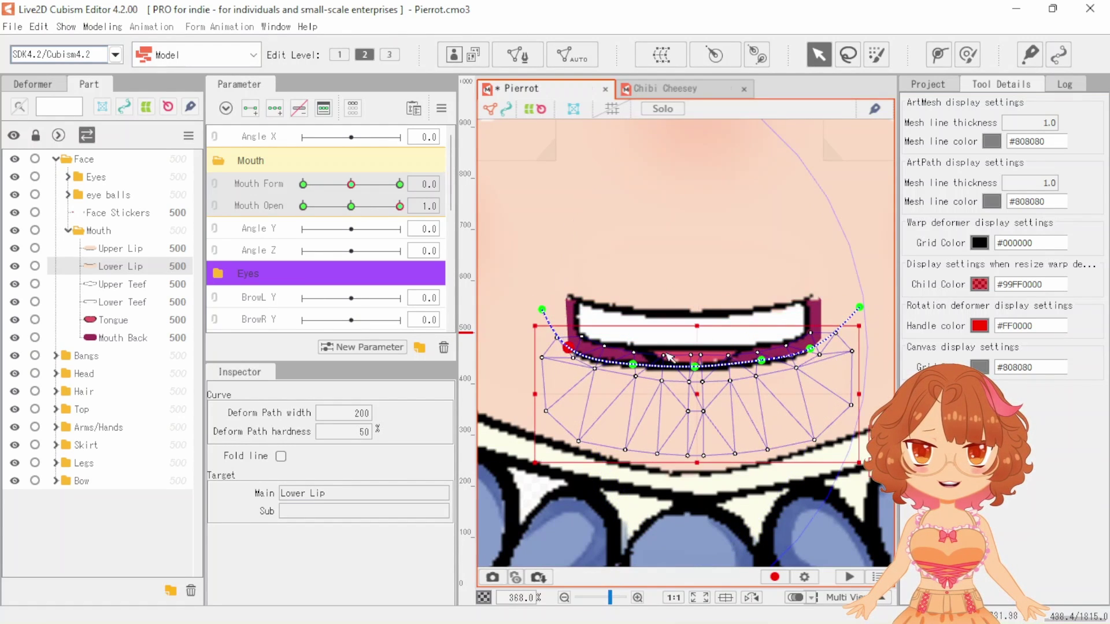
pyautogui.keyDown('shift'); pyautogui.click(809, 349); pyautogui.keyUp('shift')
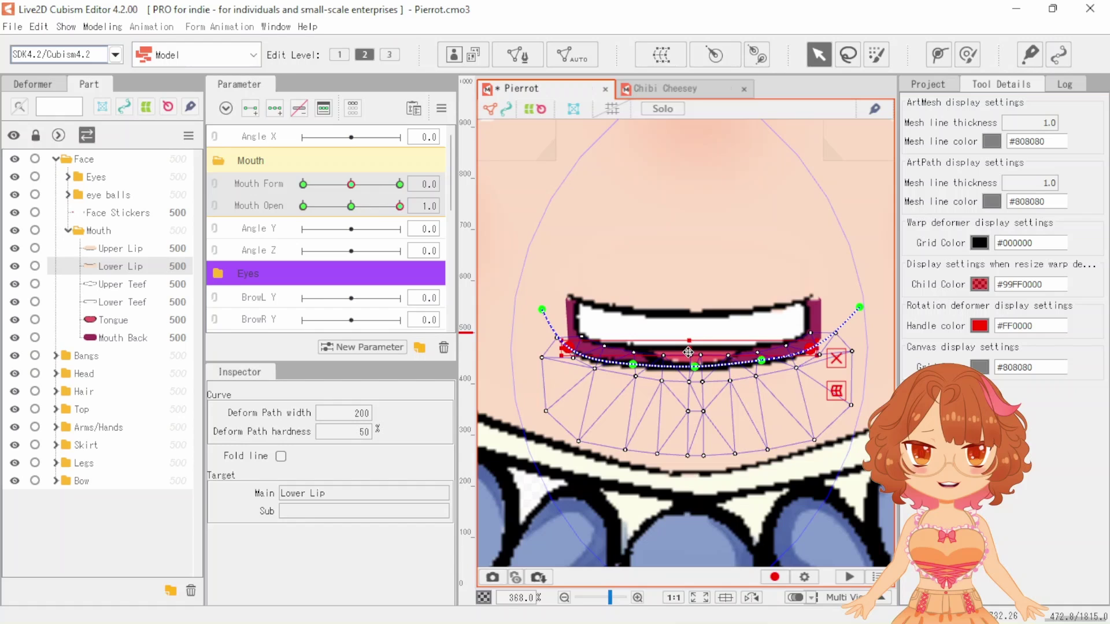
pyautogui.moveTo(689, 351); pyautogui.dragTo(690, 340)
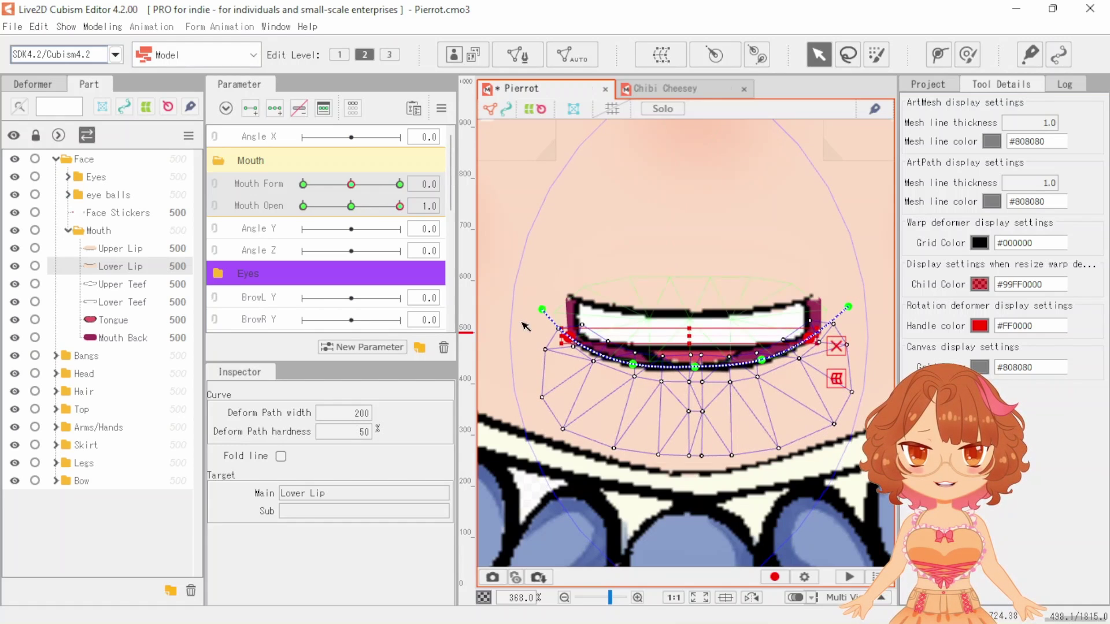
# Raise the two outermost points on each side of the Lower Lip deform path together and pull its center point down a little
pyautogui.click(541, 311)
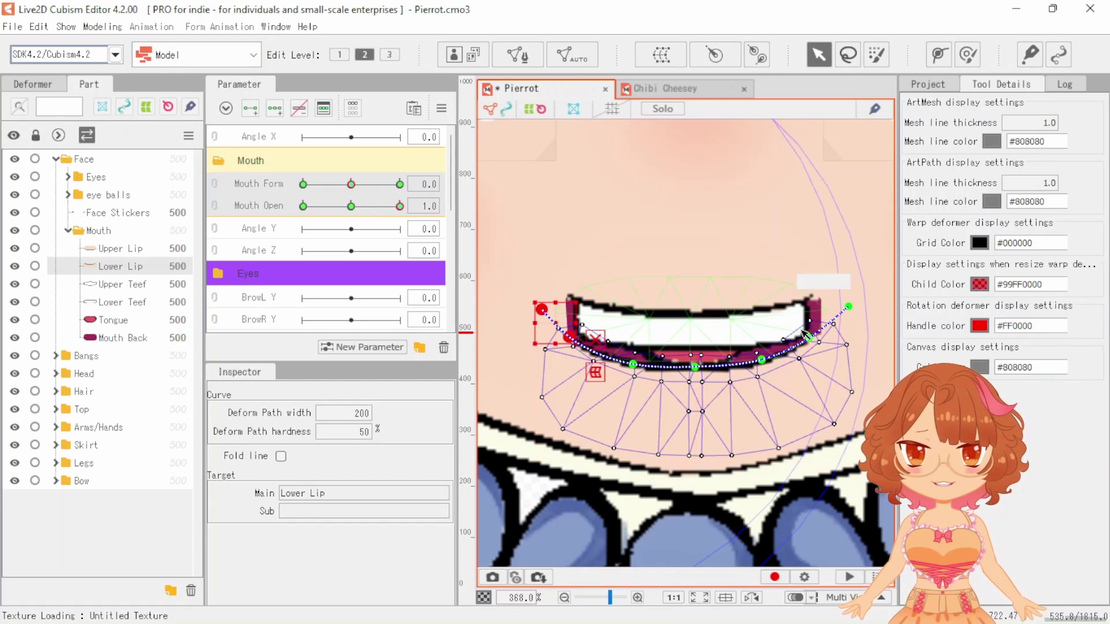
pyautogui.click(848, 307)
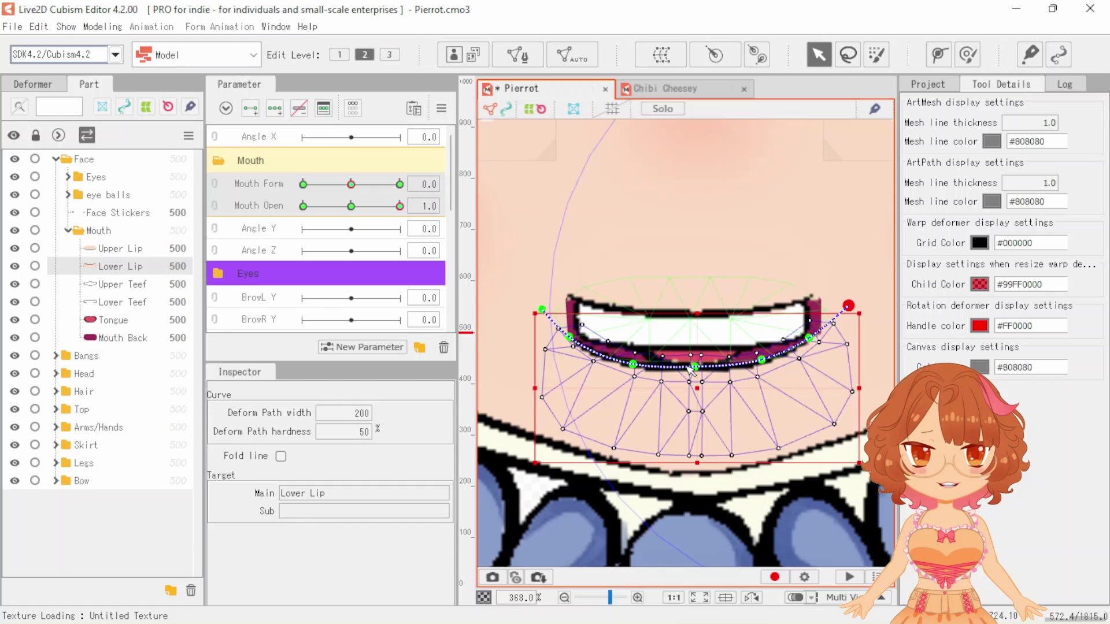
pyautogui.click(809, 339)
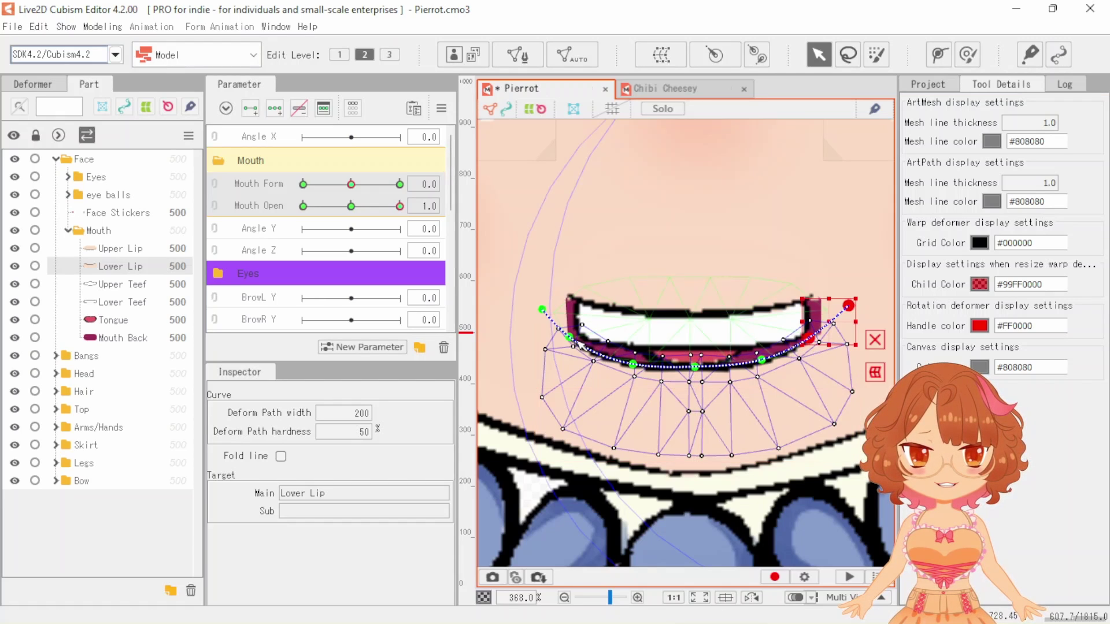
pyautogui.keyDown('shift'); pyautogui.click(542, 309); pyautogui.keyUp('shift')
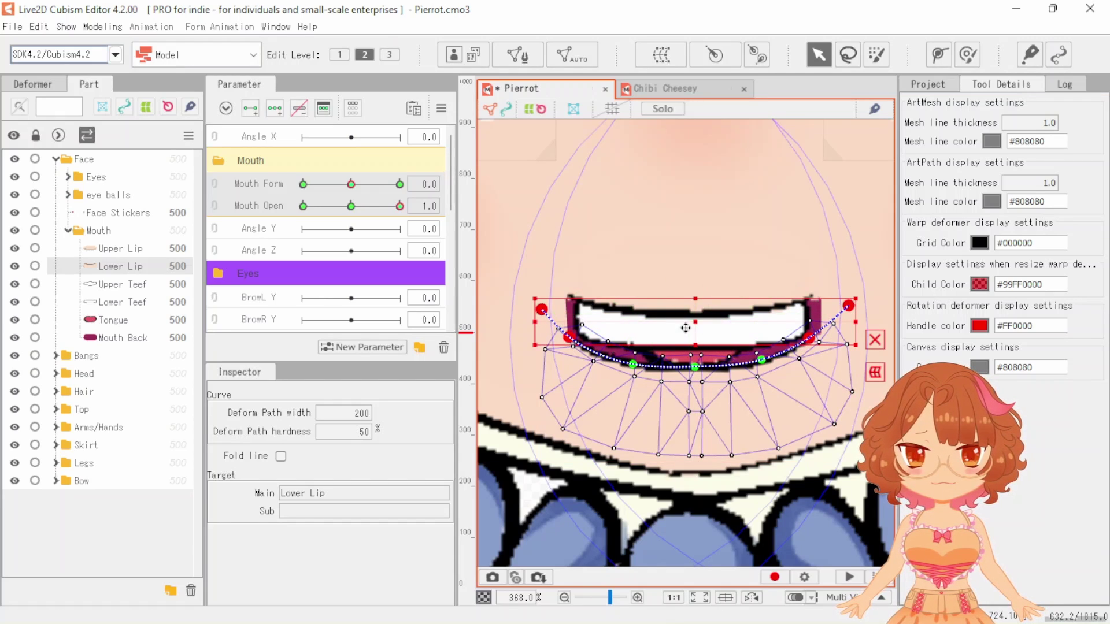
pyautogui.moveTo(700, 325); pyautogui.dragTo(696, 308)
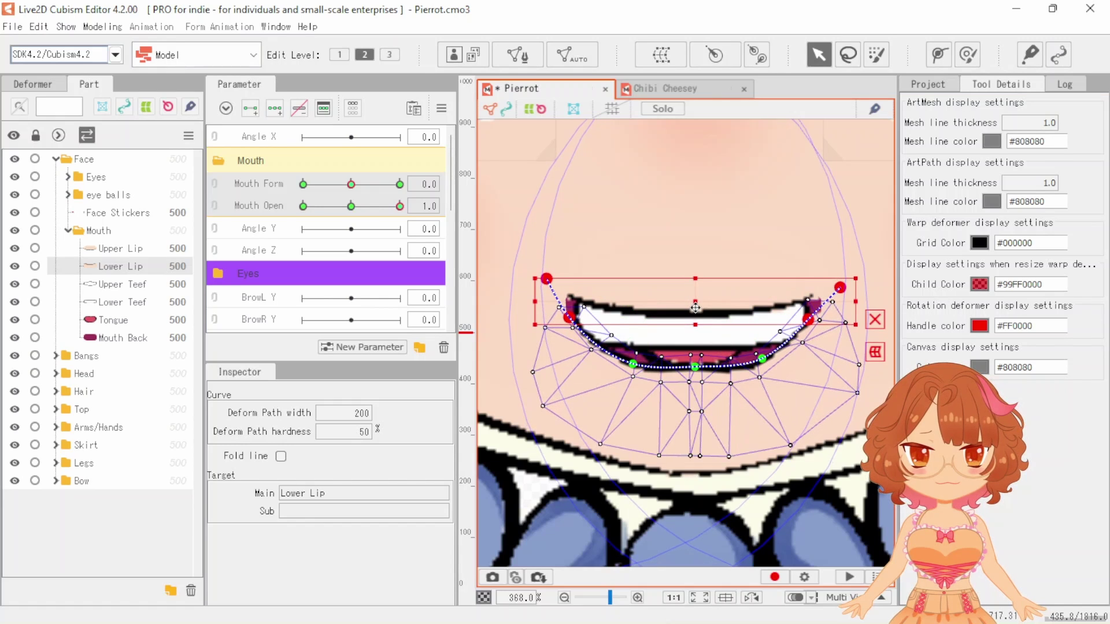
pyautogui.click(696, 368)
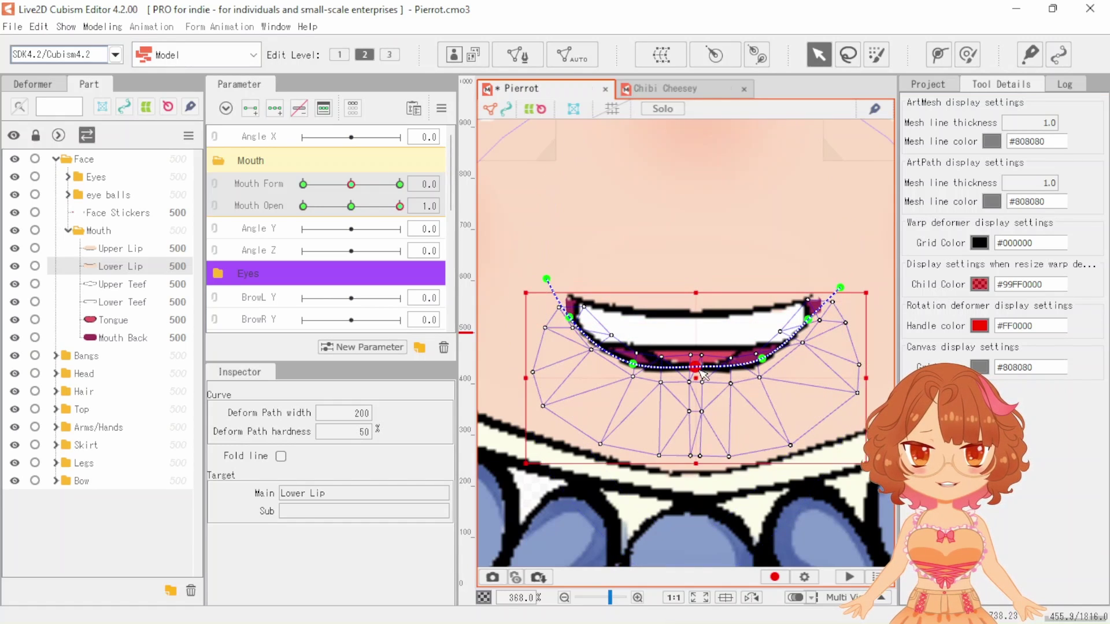
pyautogui.moveTo(696, 367); pyautogui.dragTo(699, 379)
# Reposition the outer points at both ends of the Lower Lip deform path so the lip meets the mouth corners and points steeply upward
pyautogui.click(547, 280)
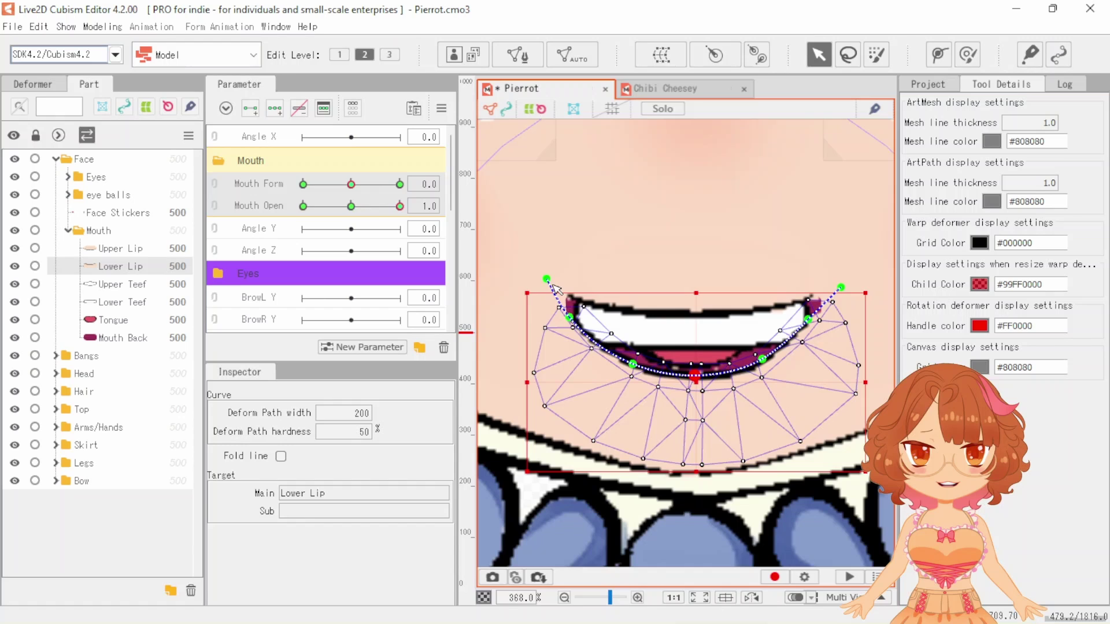
pyautogui.moveTo(547, 280); pyautogui.dragTo(561, 275)
pyautogui.moveTo(579, 325); pyautogui.dragTo(577, 319)
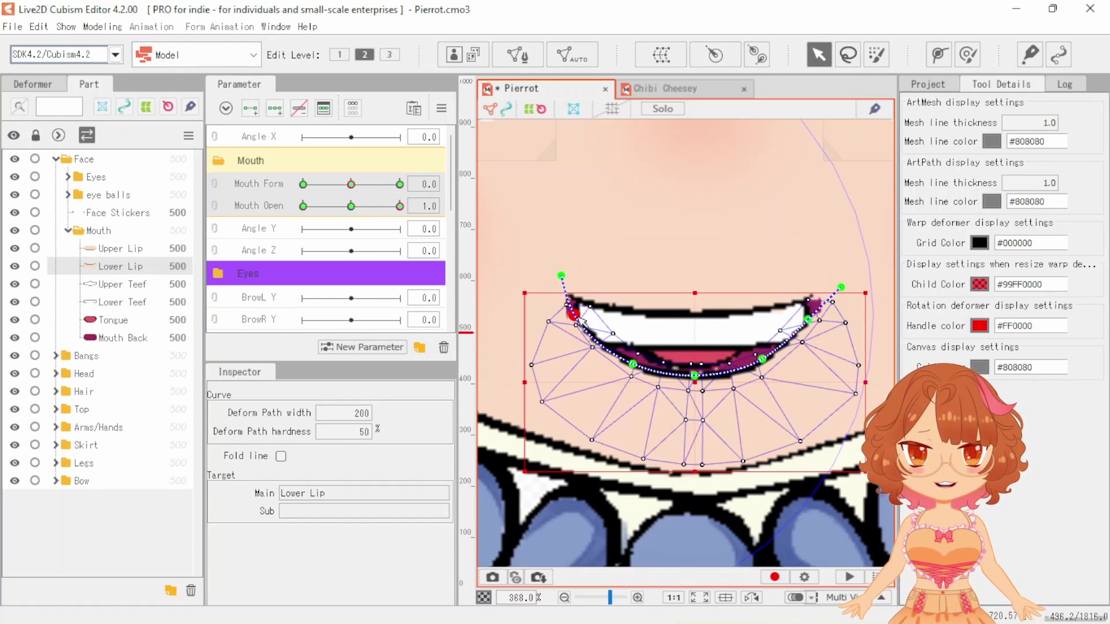
pyautogui.moveTo(562, 279); pyautogui.dragTo(561, 267)
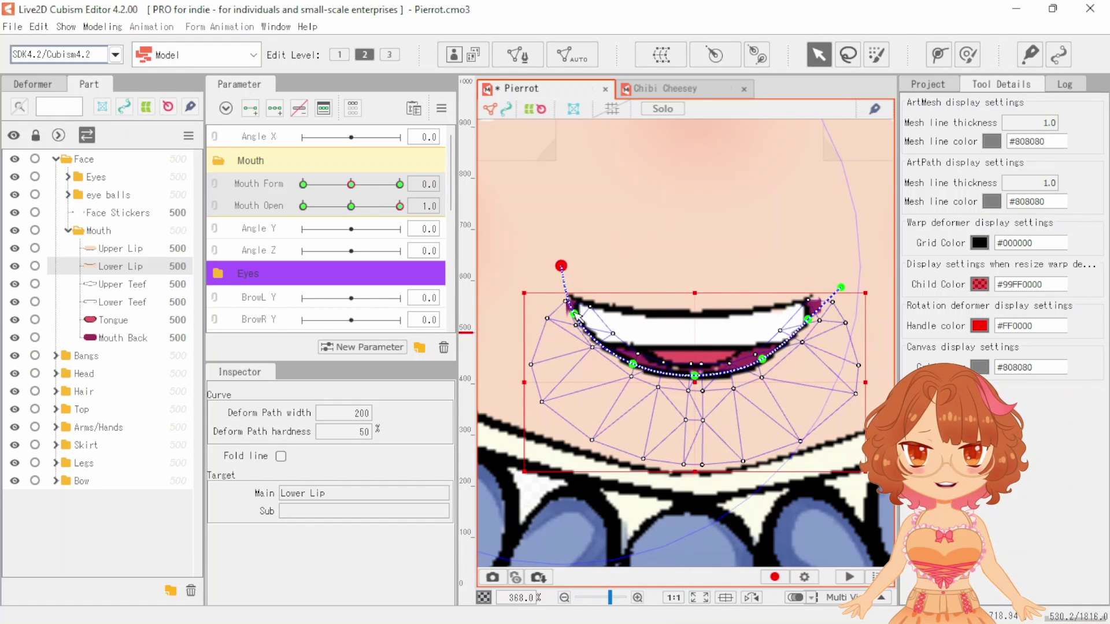
pyautogui.moveTo(575, 314); pyautogui.dragTo(569, 303)
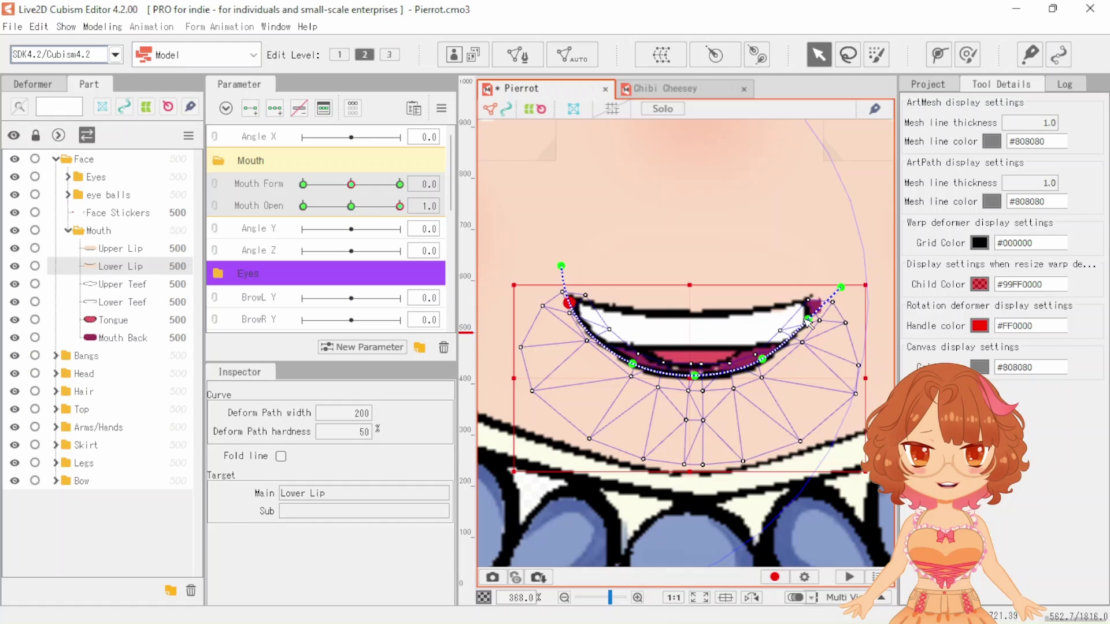
pyautogui.moveTo(808, 319); pyautogui.dragTo(817, 262)
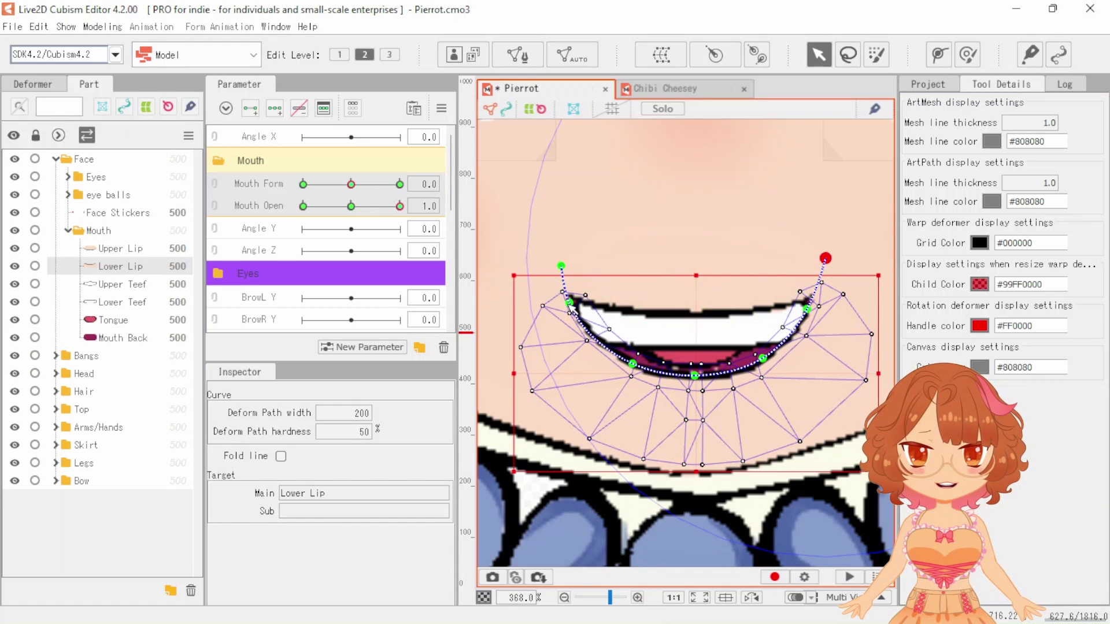
# Shift the two outermost points on both sides of the Lower Lip deform path down slightly as one group
pyautogui.click(569, 303)
pyautogui.keyDown('shift'); pyautogui.click(562, 267); pyautogui.keyUp('shift')
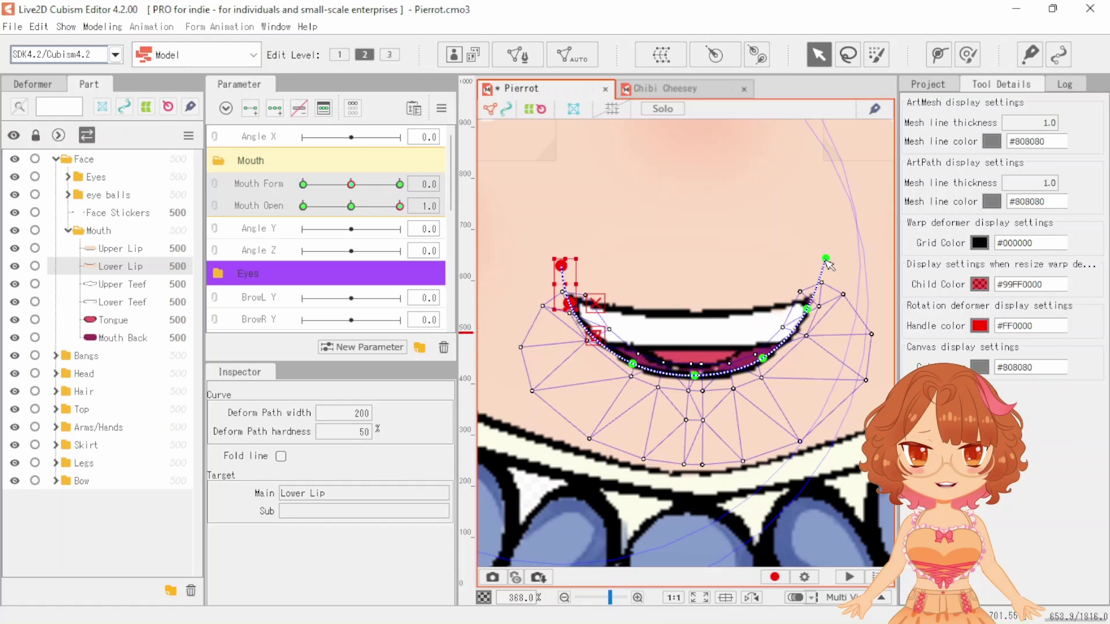
pyautogui.keyDown('shift'); pyautogui.click(826, 260); pyautogui.keyUp('shift')
pyautogui.moveTo(698, 285); pyautogui.dragTo(699, 300)
# Try to lower the right-hand corner point of the Upper Lip deform path, and undo the move
pyautogui.click(728, 312)
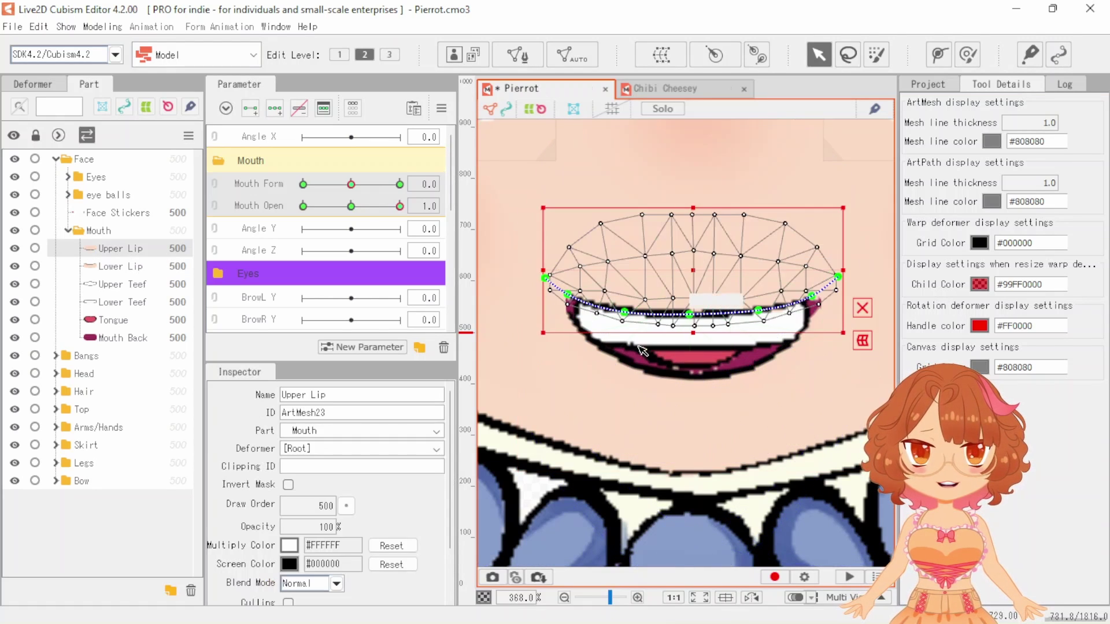
pyautogui.scroll(2, 818, 298)
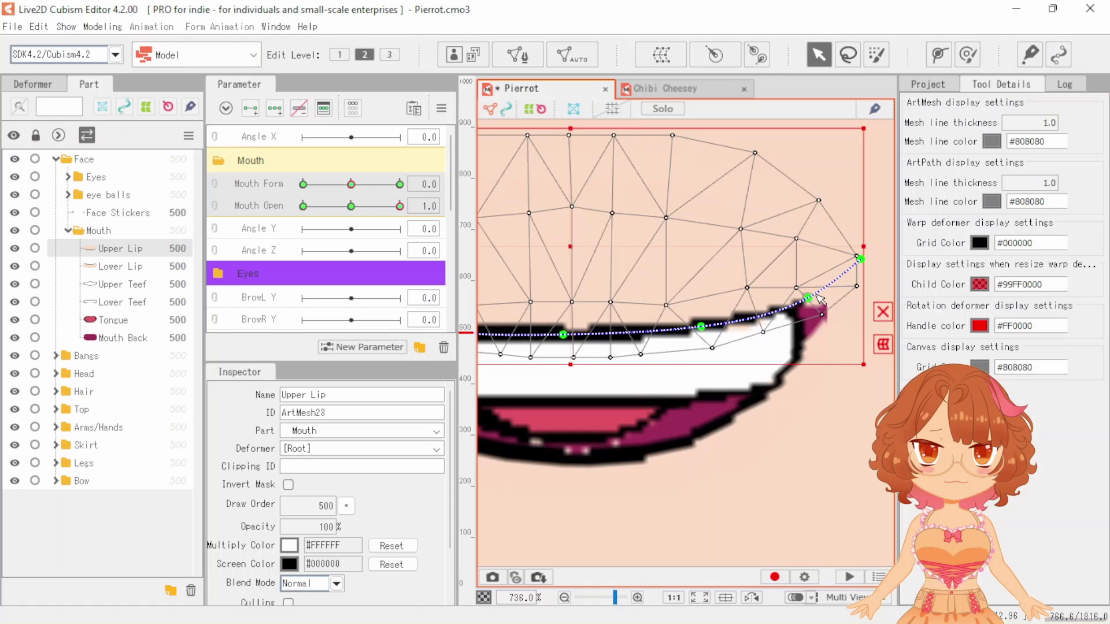
pyautogui.click(808, 302)
pyautogui.moveTo(809, 309); pyautogui.dragTo(808, 319)
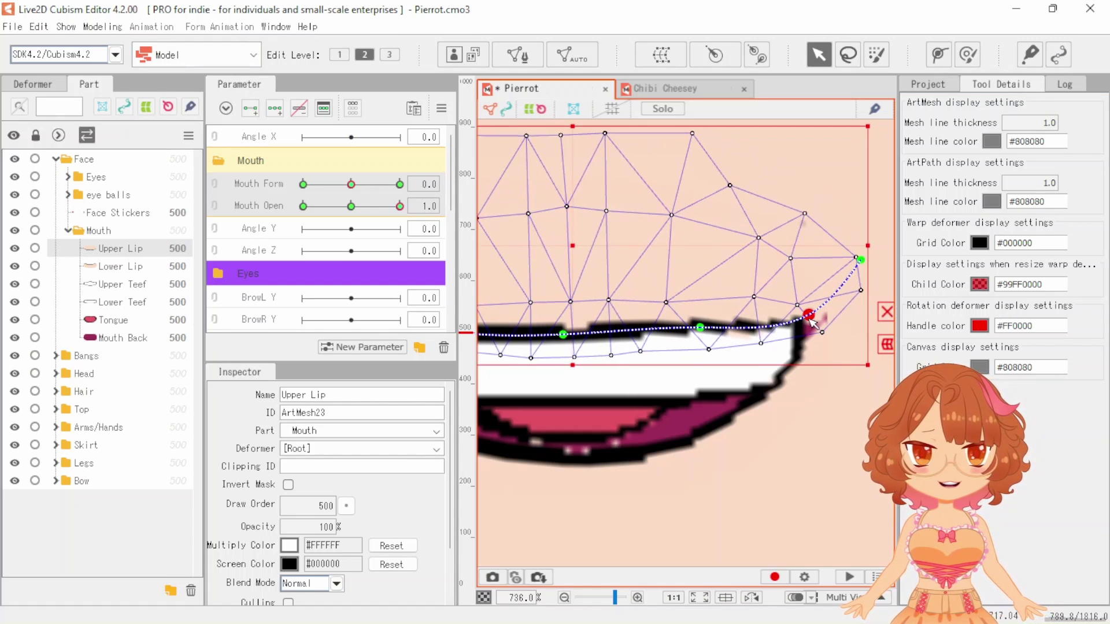
pyautogui.hotkey('ctrl', 'z')
# Lower the two outermost points on each side of the Upper Lip deform path together so the upper lip line flattens
pyautogui.scroll(-1, 808, 319)
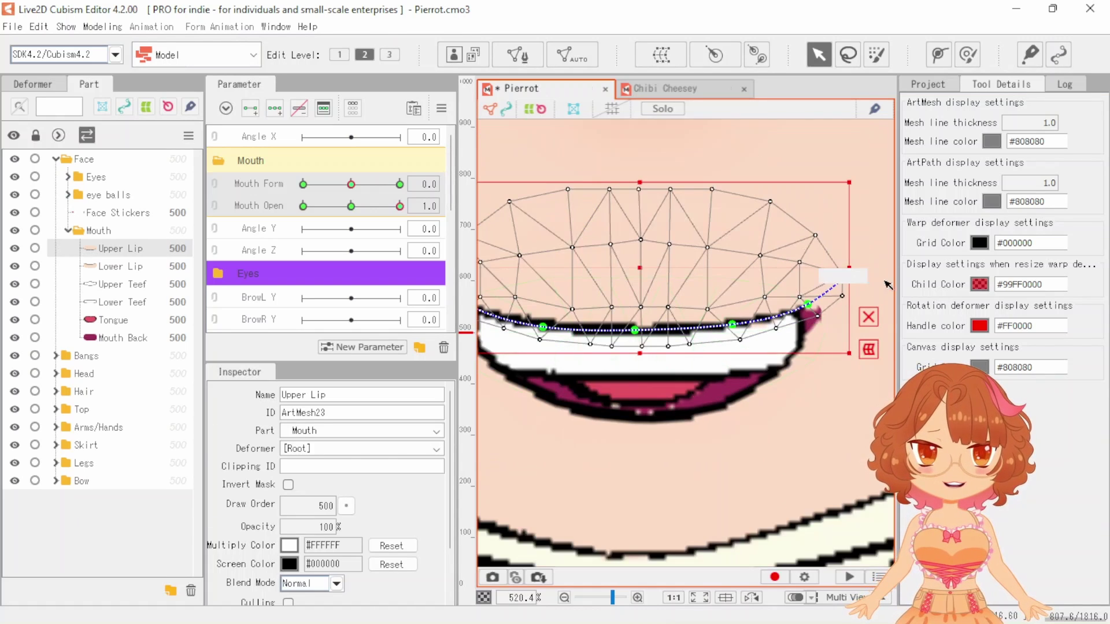
pyautogui.click(808, 304)
pyautogui.scroll(-1, 833, 326)
pyautogui.keyDown('shift'); pyautogui.click(574, 314); pyautogui.keyUp('shift')
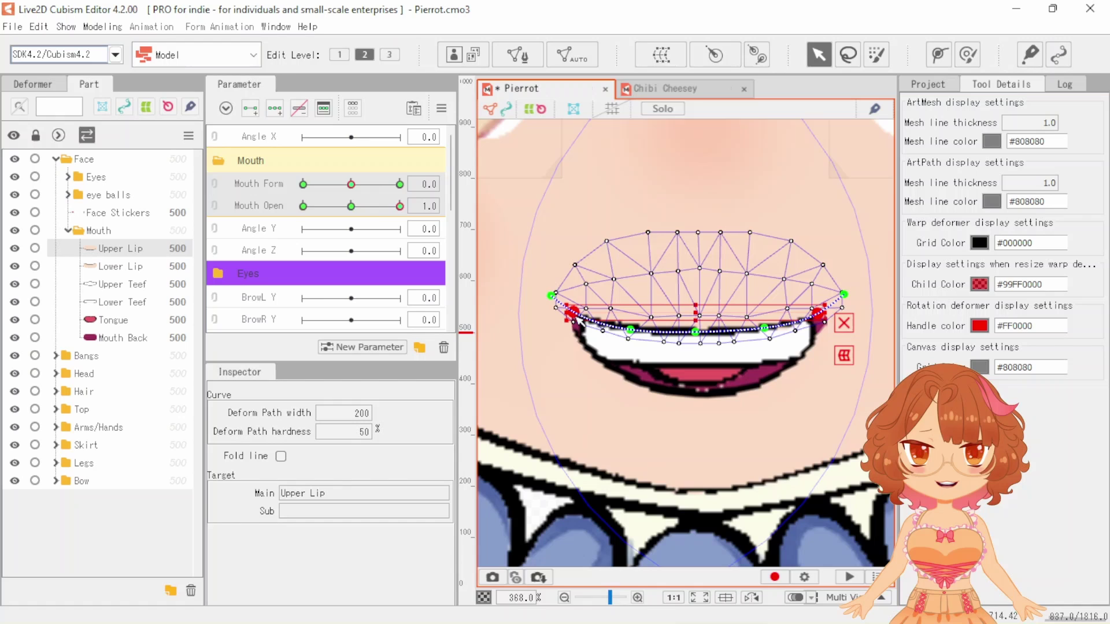
pyautogui.keyDown('shift'); pyautogui.click(551, 295); pyautogui.keyUp('shift')
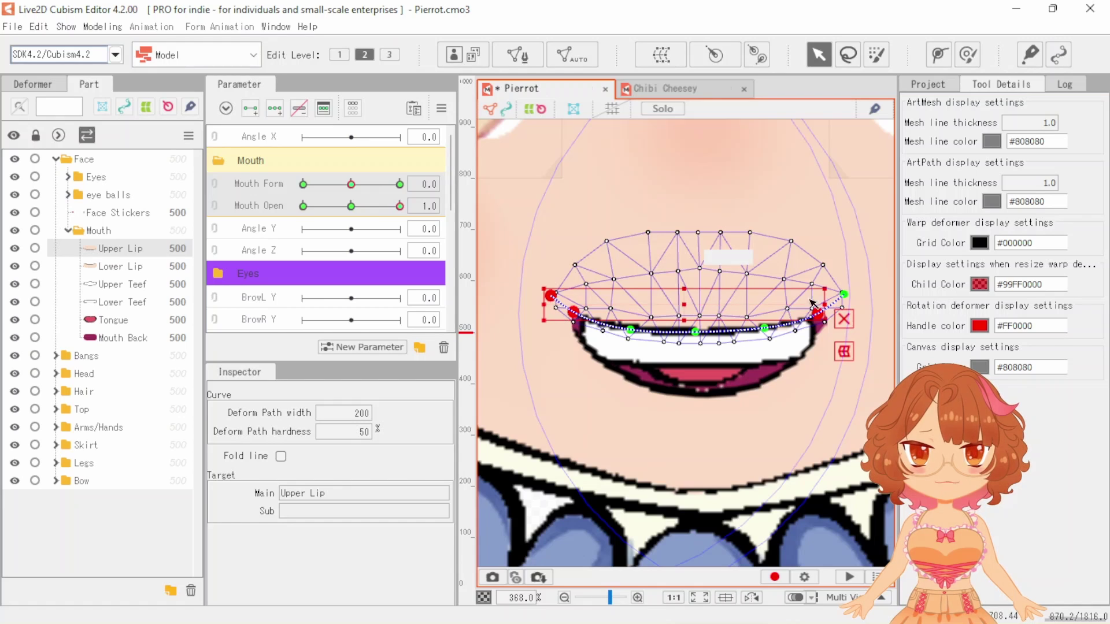
pyautogui.keyDown('shift'); pyautogui.click(844, 295); pyautogui.keyUp('shift')
pyautogui.scroll(1, 694, 300)
pyautogui.moveTo(695, 294); pyautogui.dragTo(696, 316)
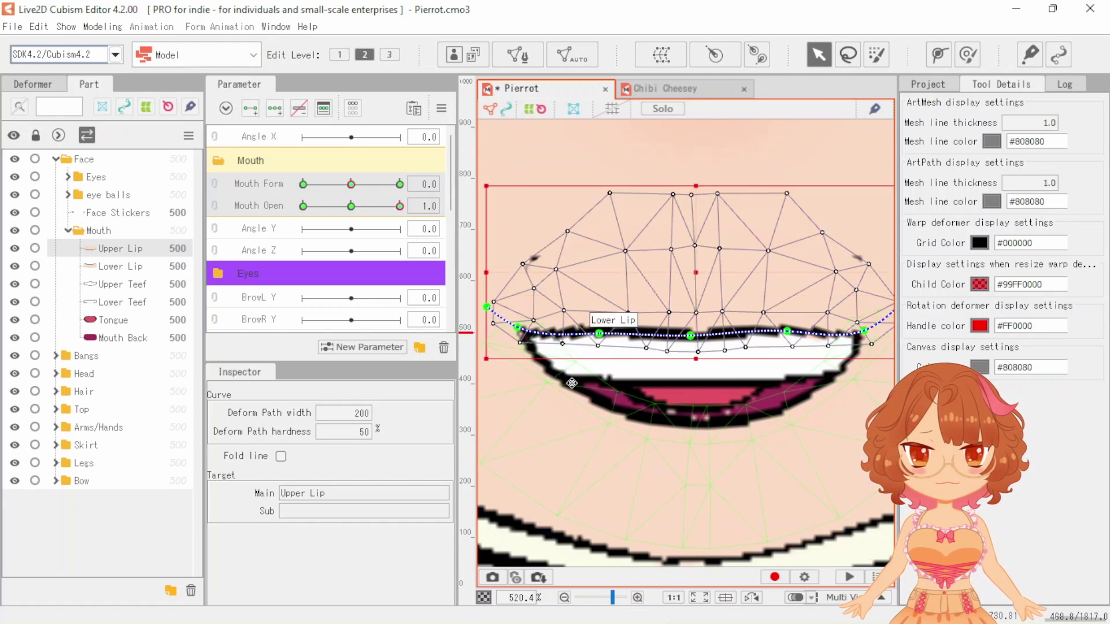
# Nudge the left and right corner points of the Lower Lip deform path to line up with the Upper Lip's ends
pyautogui.click(604, 347)
pyautogui.click(520, 332)
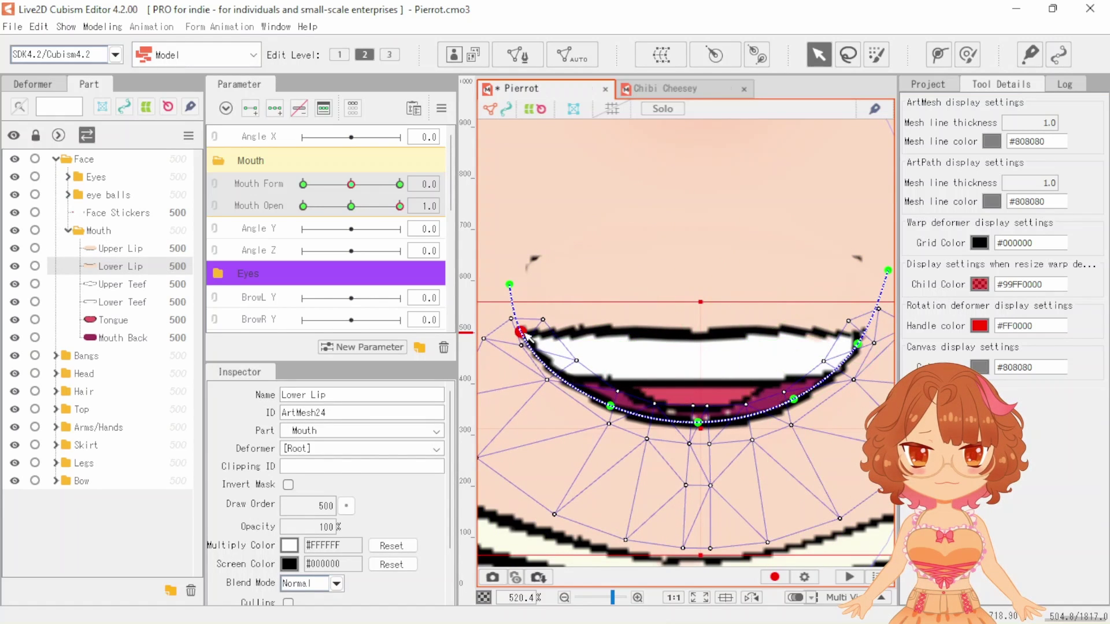
pyautogui.click(858, 342)
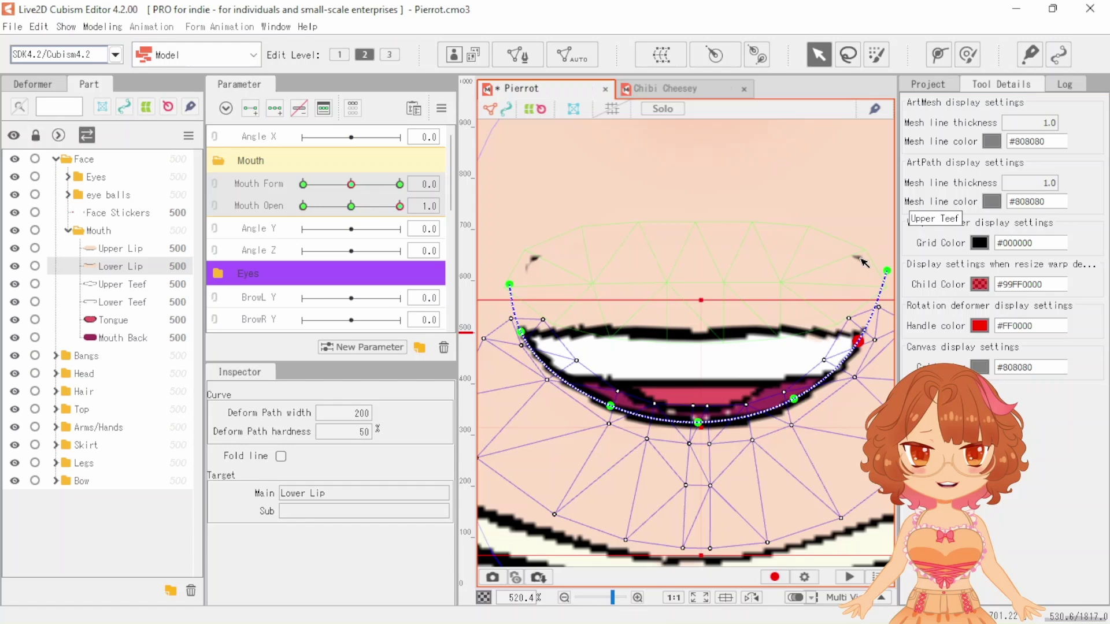
# Squash the Mouth Back mesh slightly by lowering its upper edge behind the upper lip
pyautogui.click(863, 263)
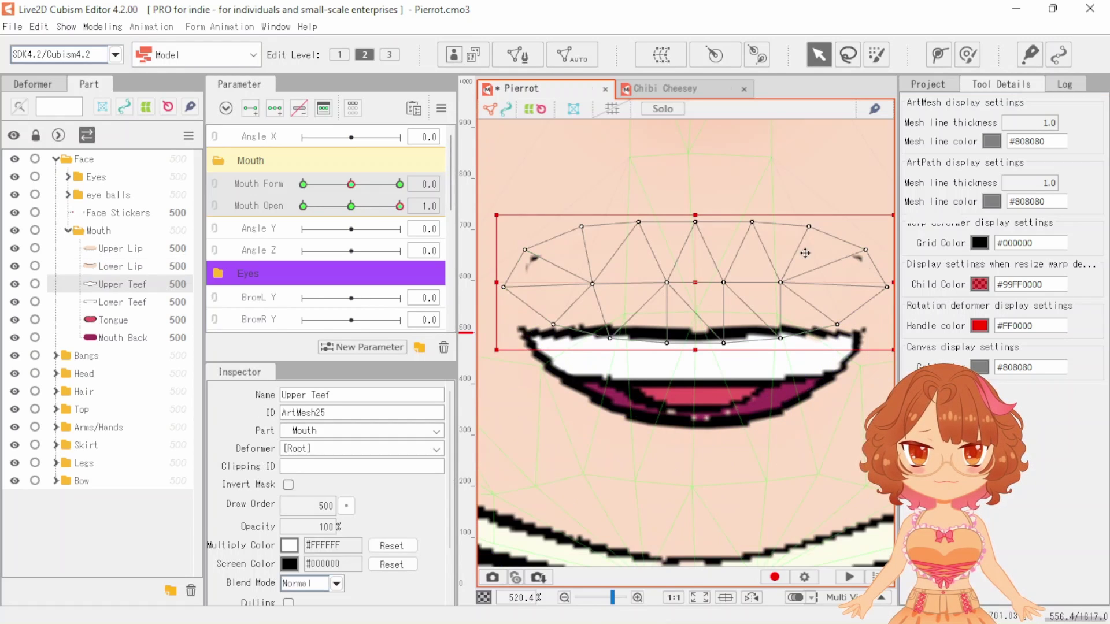
pyautogui.click(114, 338)
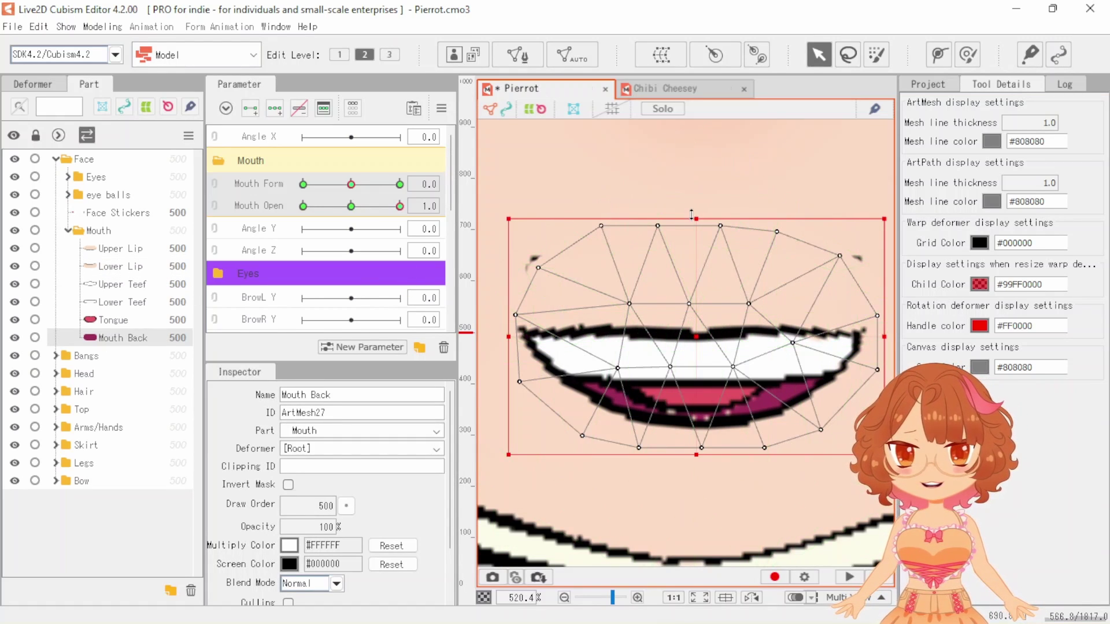
pyautogui.moveTo(696, 220); pyautogui.dragTo(696, 225)
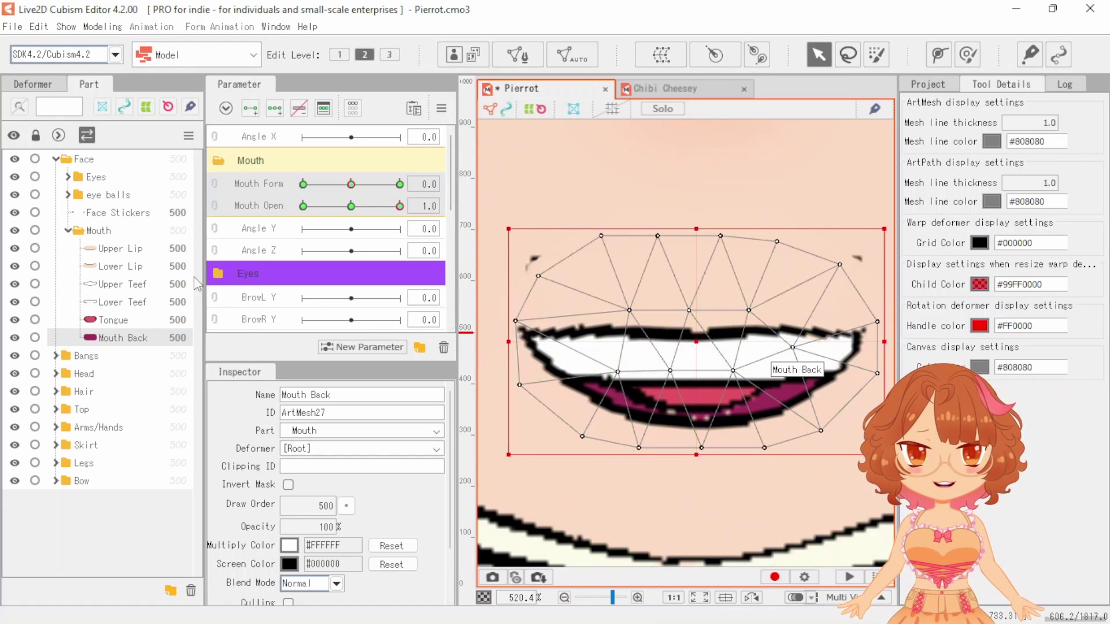
# Clip the Upper Teef and Lower Teef to the Mouth Back by copying its ID, ArtMesh27, into both Clipping IDs
pyautogui.click(125, 289)
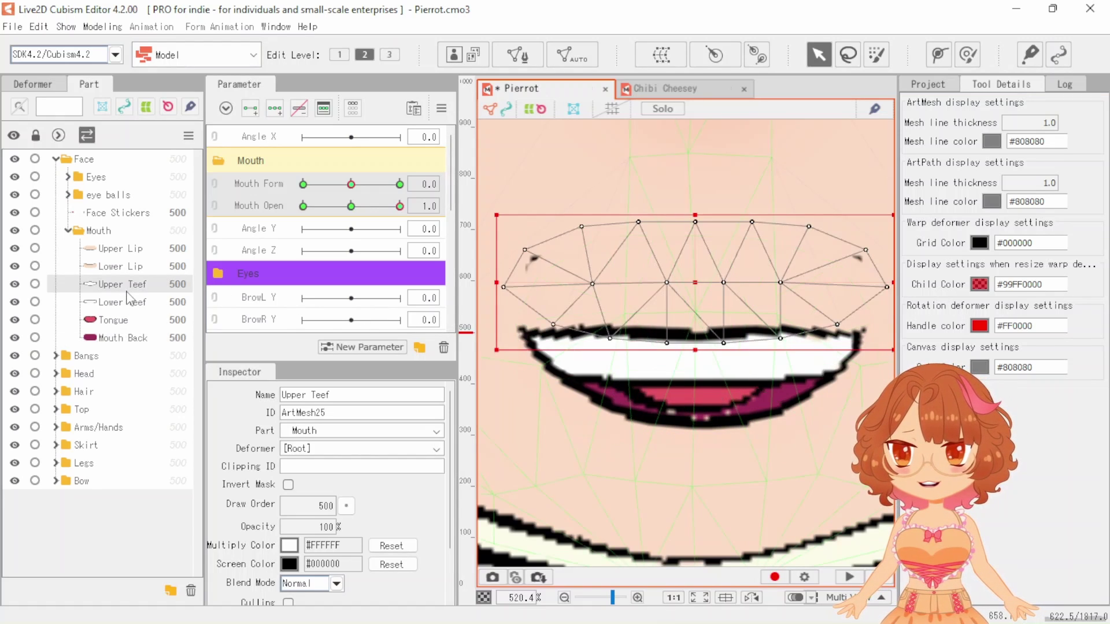
pyautogui.click(152, 327)
pyautogui.click(116, 340)
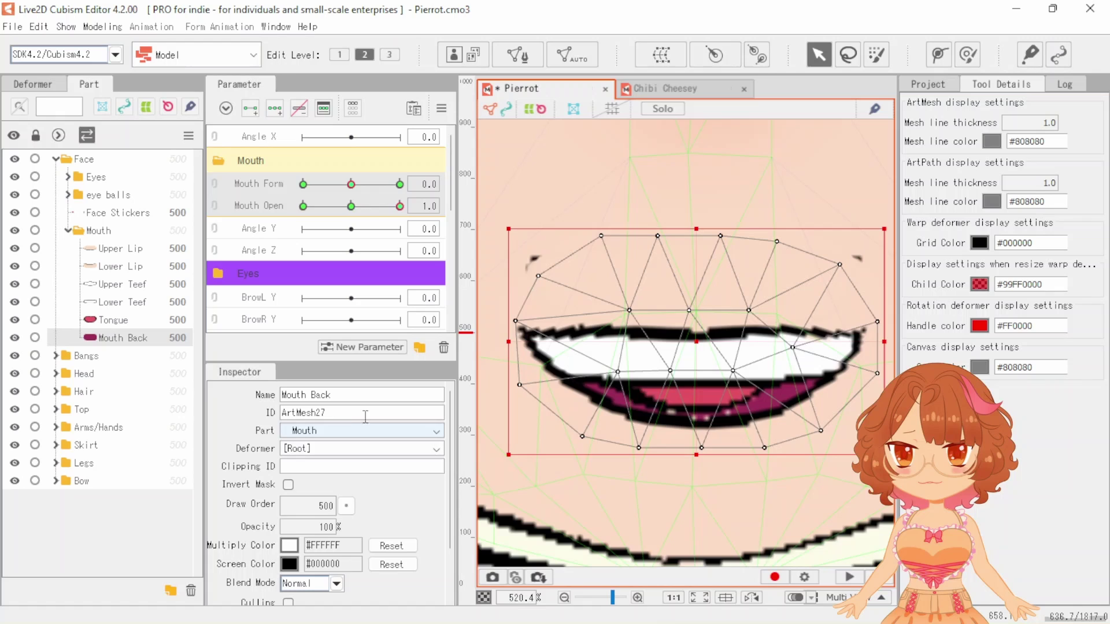
pyautogui.doubleClick(324, 413)
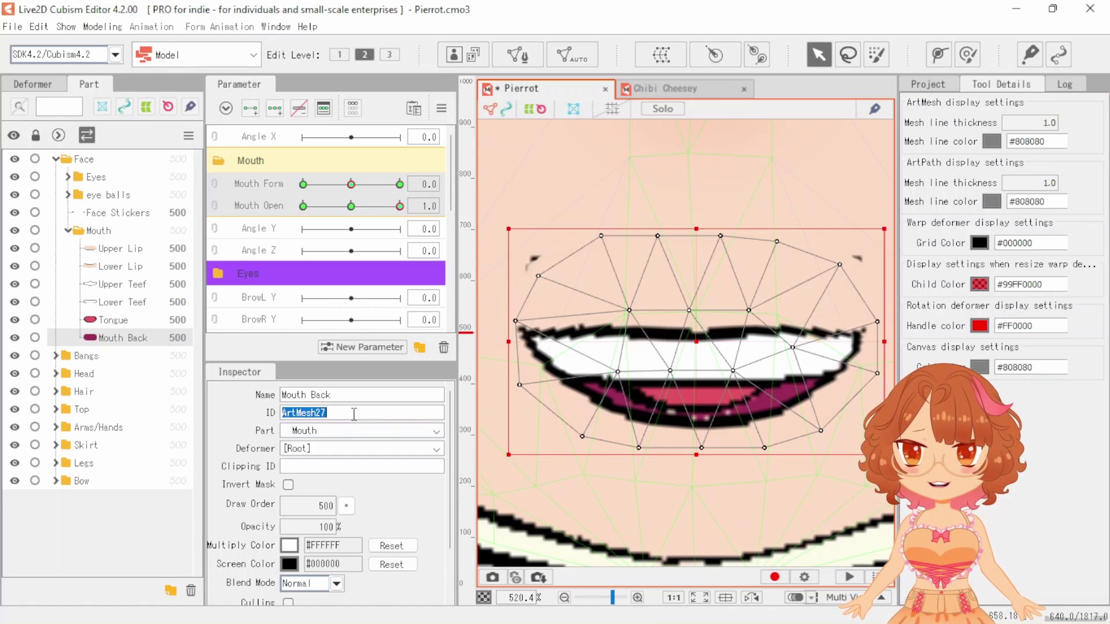
pyautogui.click(110, 269)
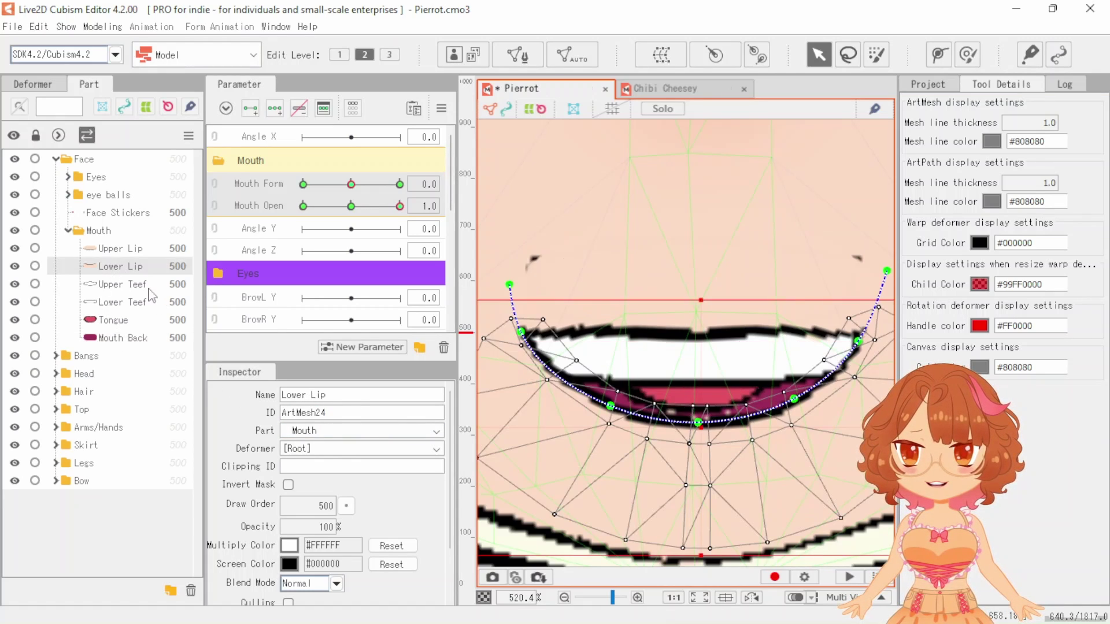
pyautogui.click(119, 285)
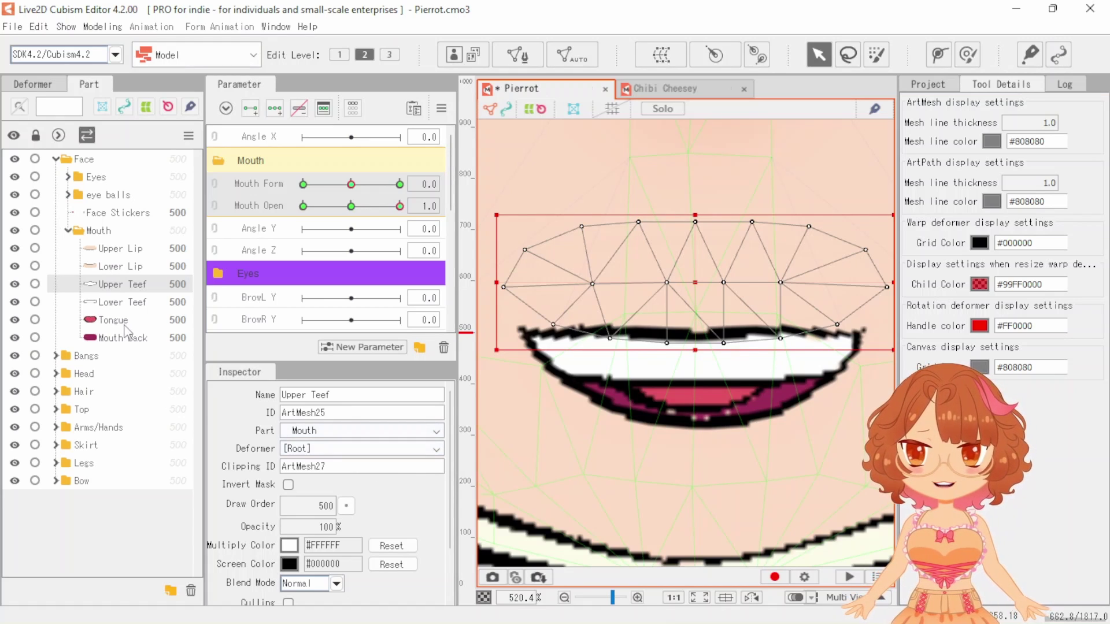
pyautogui.click(132, 309)
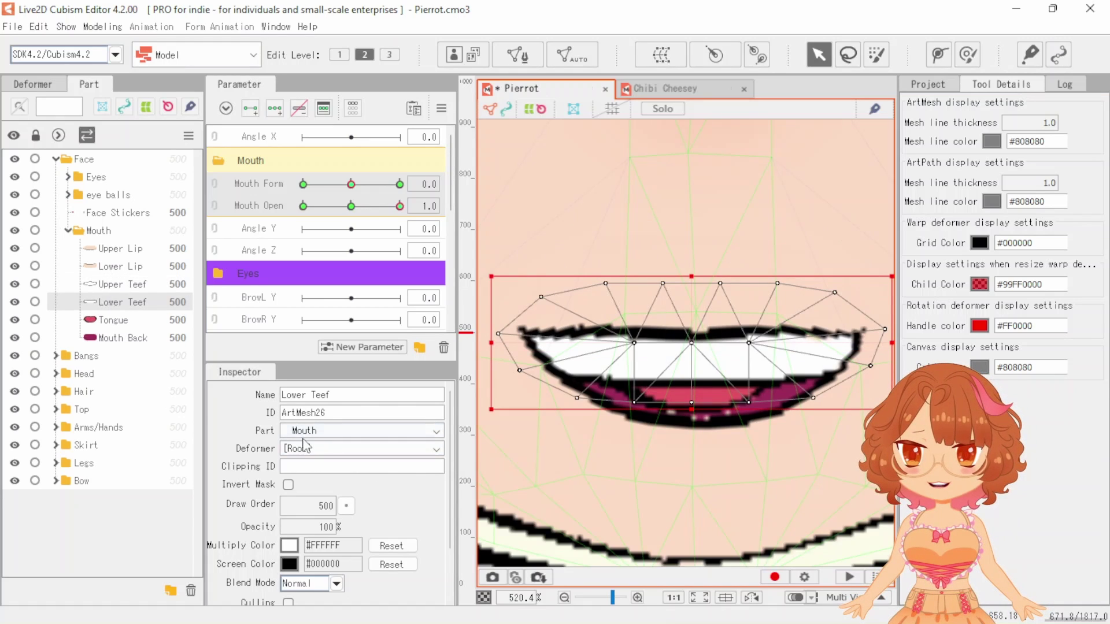
pyautogui.click(332, 462)
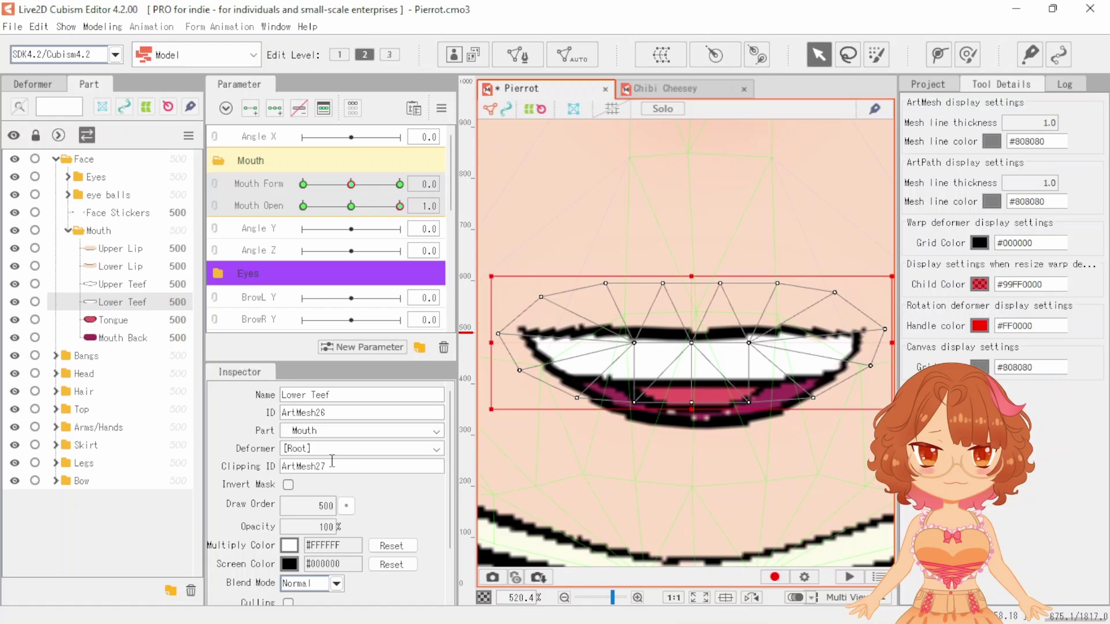
# Move the Tongue mesh down towards the lower lip inside the open mouth and deselect it
pyautogui.click(711, 398)
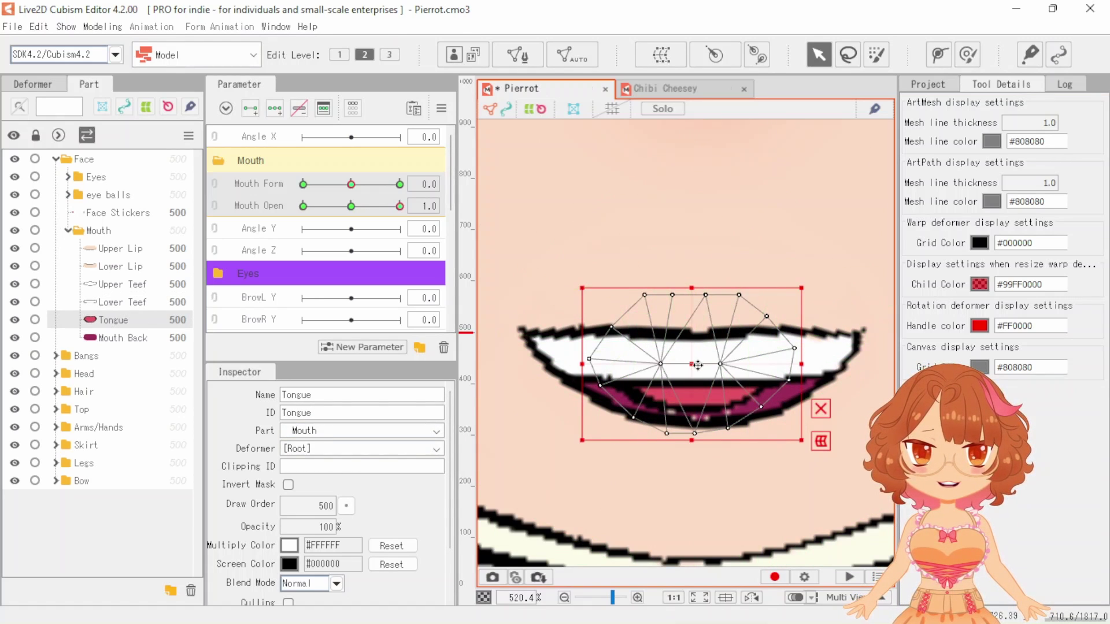
pyautogui.moveTo(697, 365); pyautogui.dragTo(719, 444)
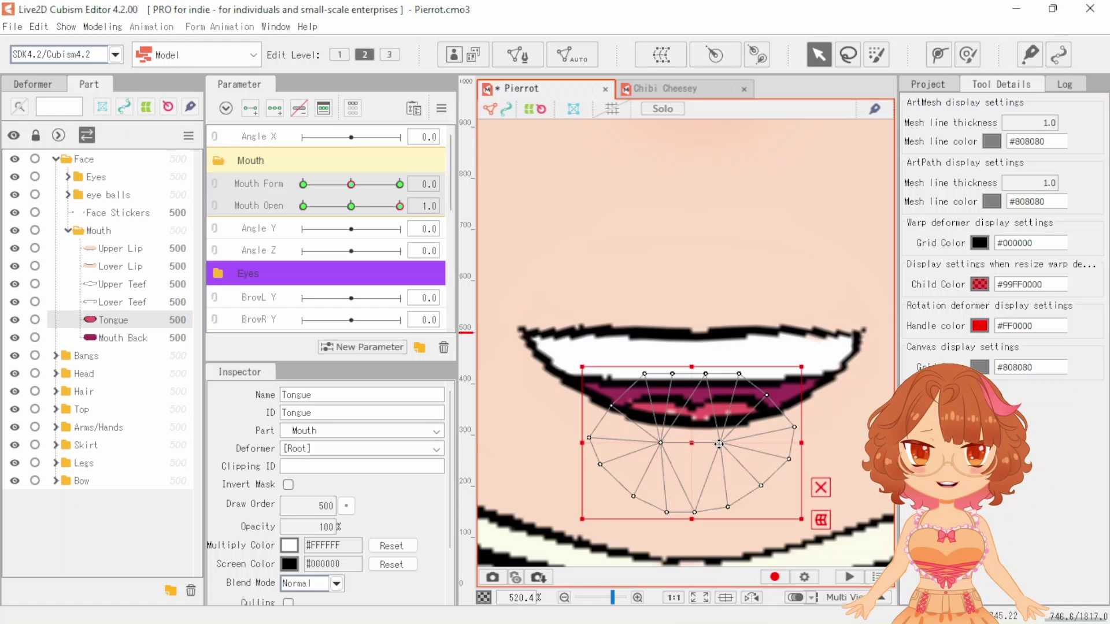
pyautogui.scroll(-8, 706, 441)
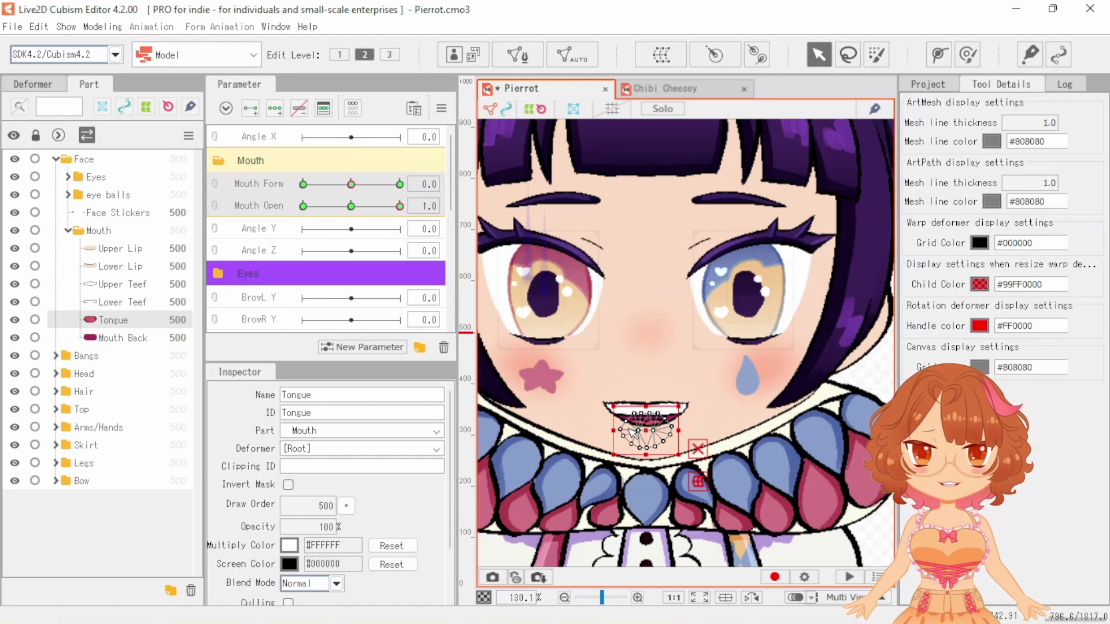
pyautogui.click(698, 448)
pyautogui.scroll(-2, 755, 493)
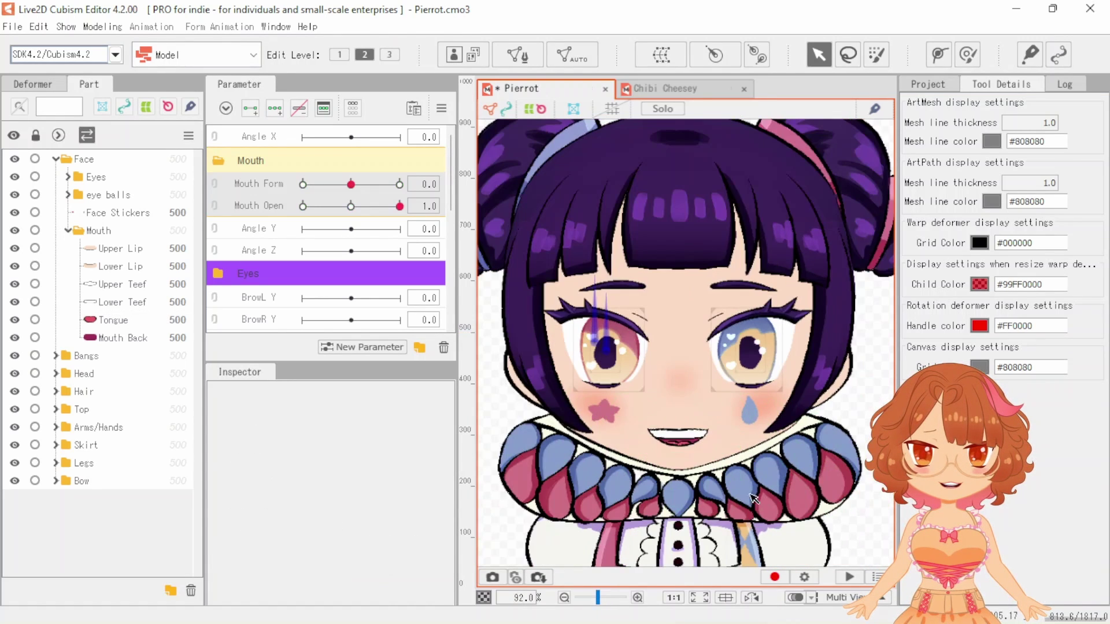
pyautogui.scroll(5, 691, 469)
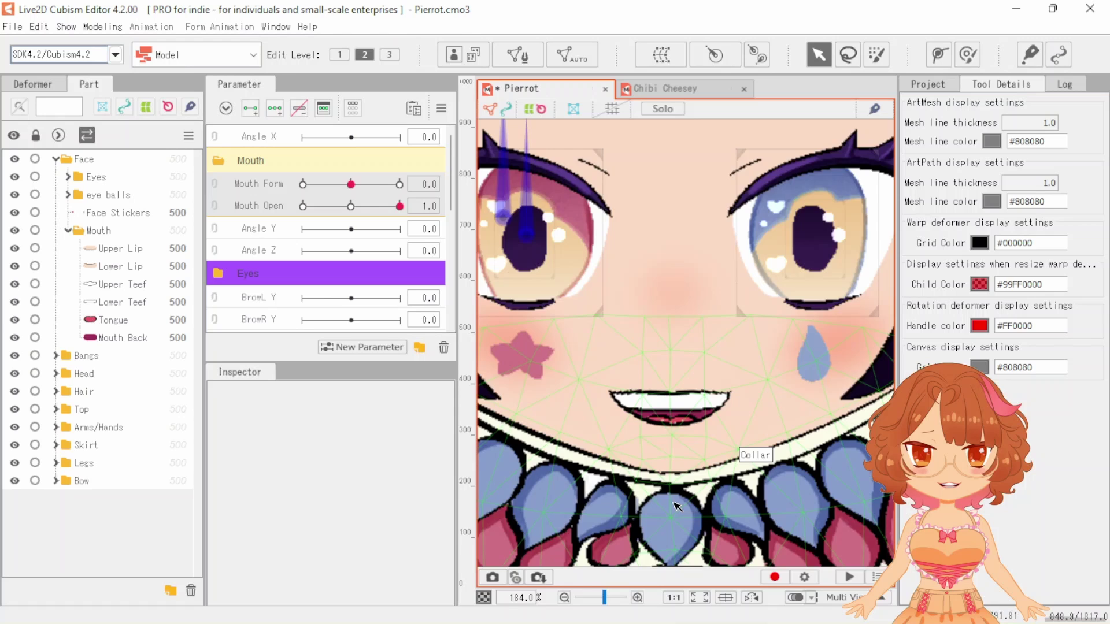
pyautogui.scroll(3, 676, 490)
pyautogui.scroll(-1, 628, 407)
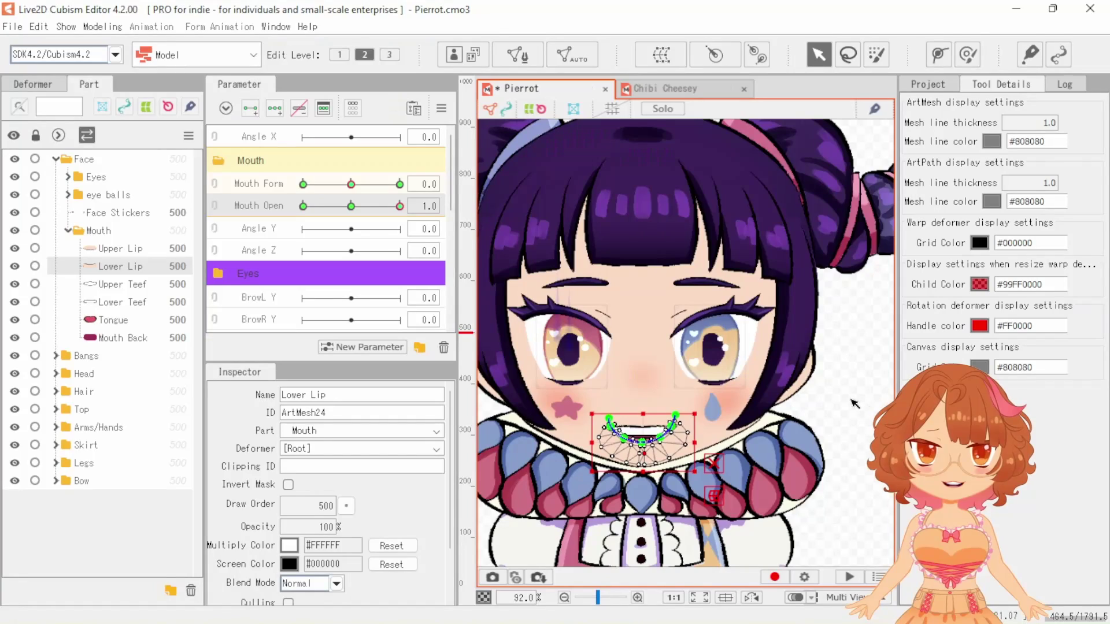
pyautogui.click(851, 420)
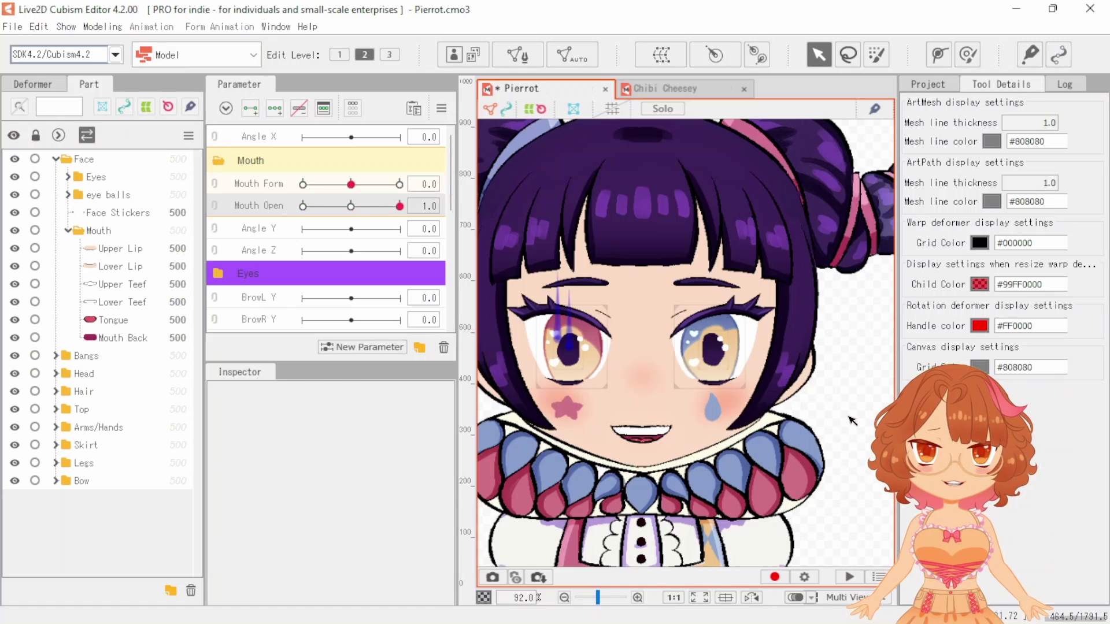
pyautogui.scroll(2, 685, 510)
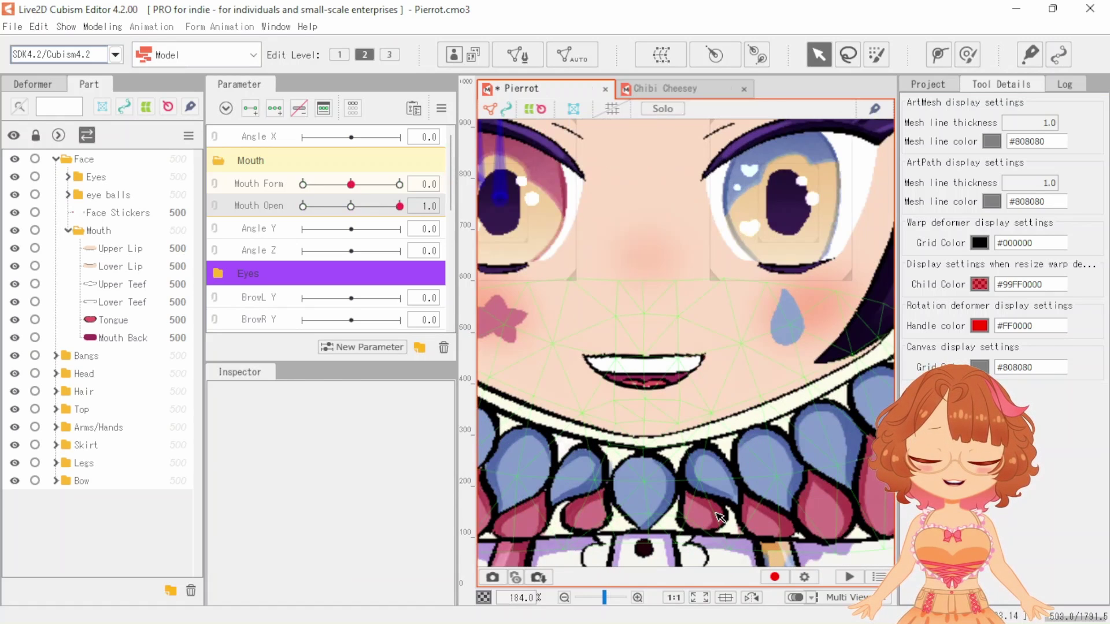
# Move the Lower Teef down to the lower lip and the Upper Teef down just below the upper lip
pyautogui.click(655, 368)
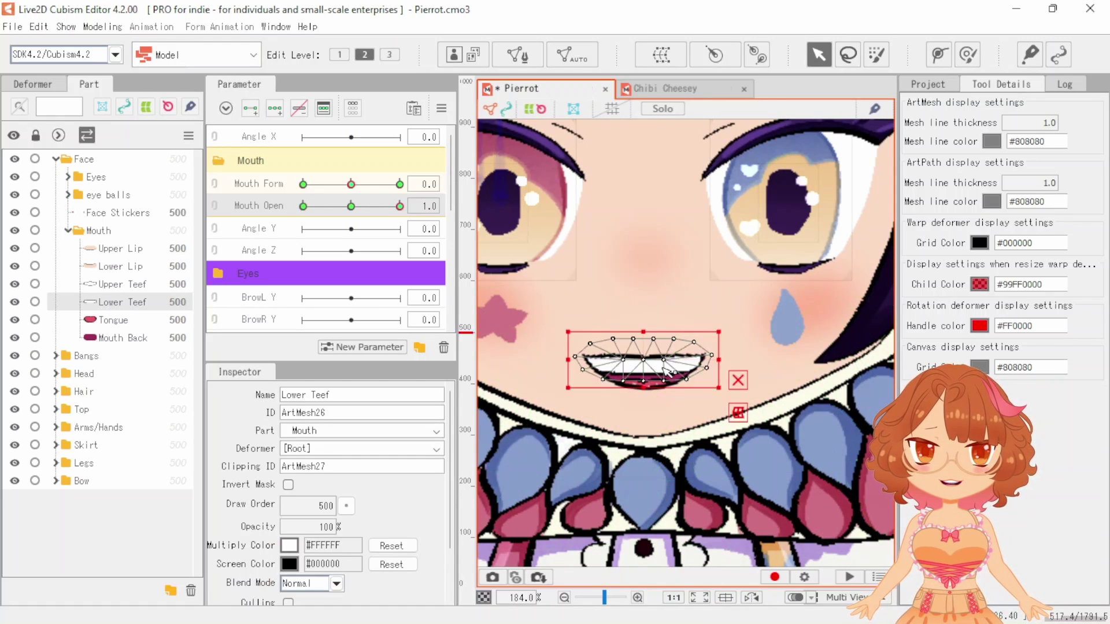
pyautogui.scroll(1, 622, 365)
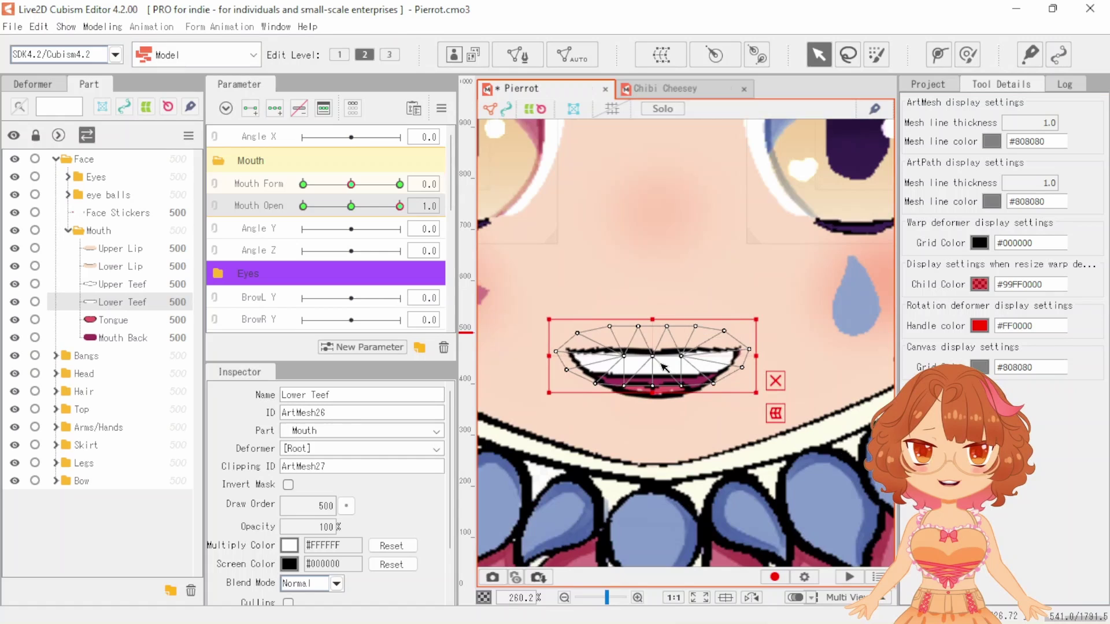
pyautogui.moveTo(653, 357); pyautogui.dragTo(661, 402)
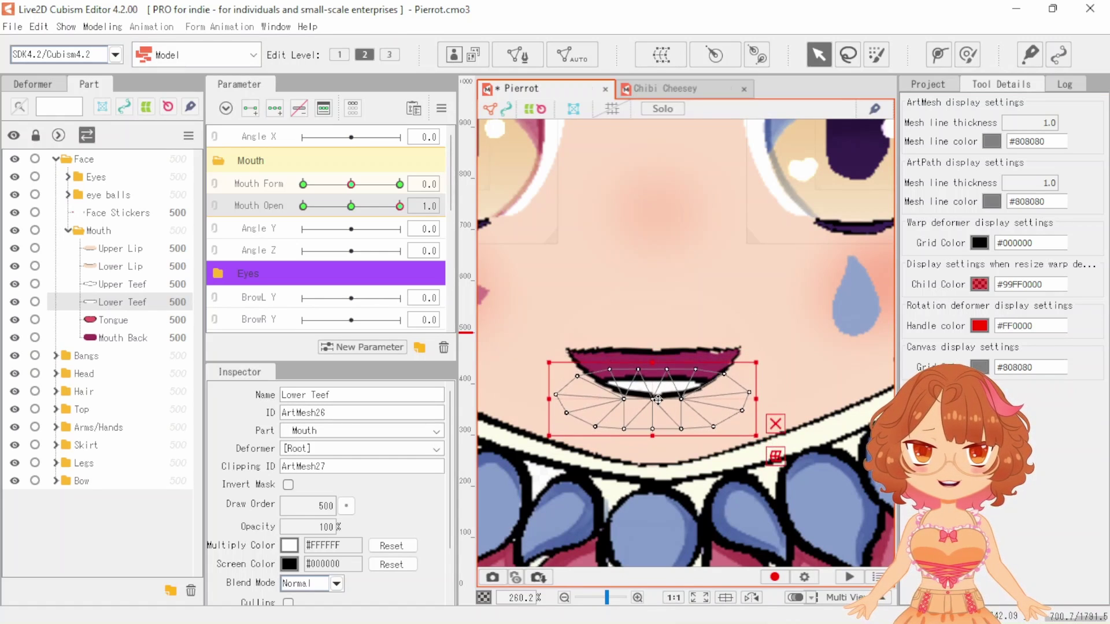
pyautogui.click(663, 333)
pyautogui.click(113, 285)
pyautogui.moveTo(656, 328); pyautogui.dragTo(658, 379)
# Raise the Tongue mesh slightly between the upper and lower teeth, and deselect it
pyautogui.scroll(-5, 613, 439)
pyautogui.click(627, 411)
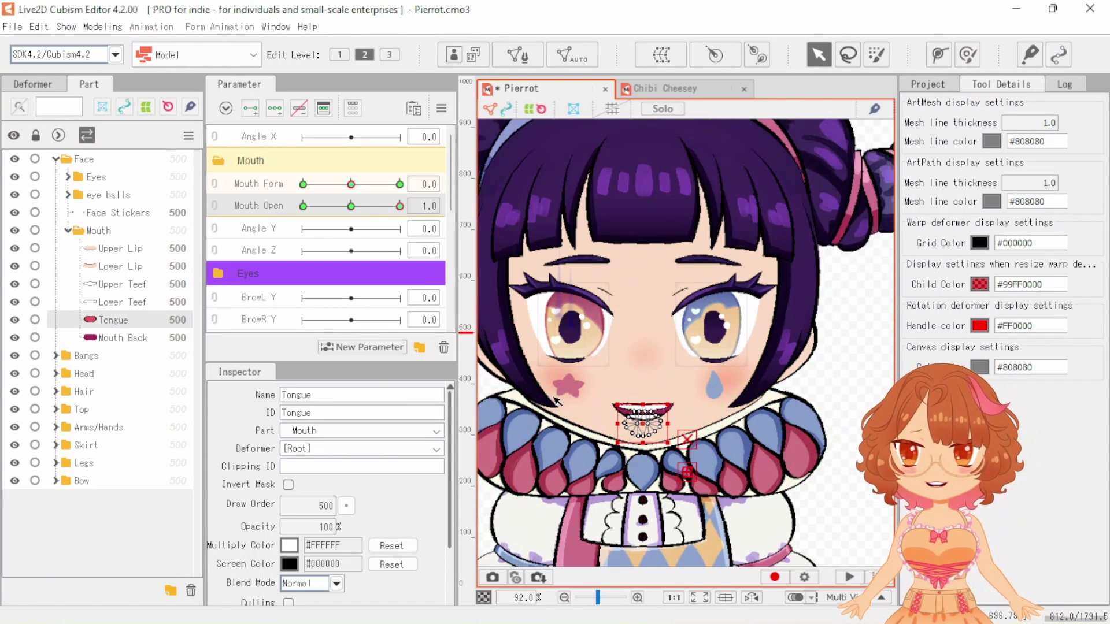
pyautogui.scroll(5, 627, 411)
pyautogui.moveTo(681, 432); pyautogui.dragTo(678, 412)
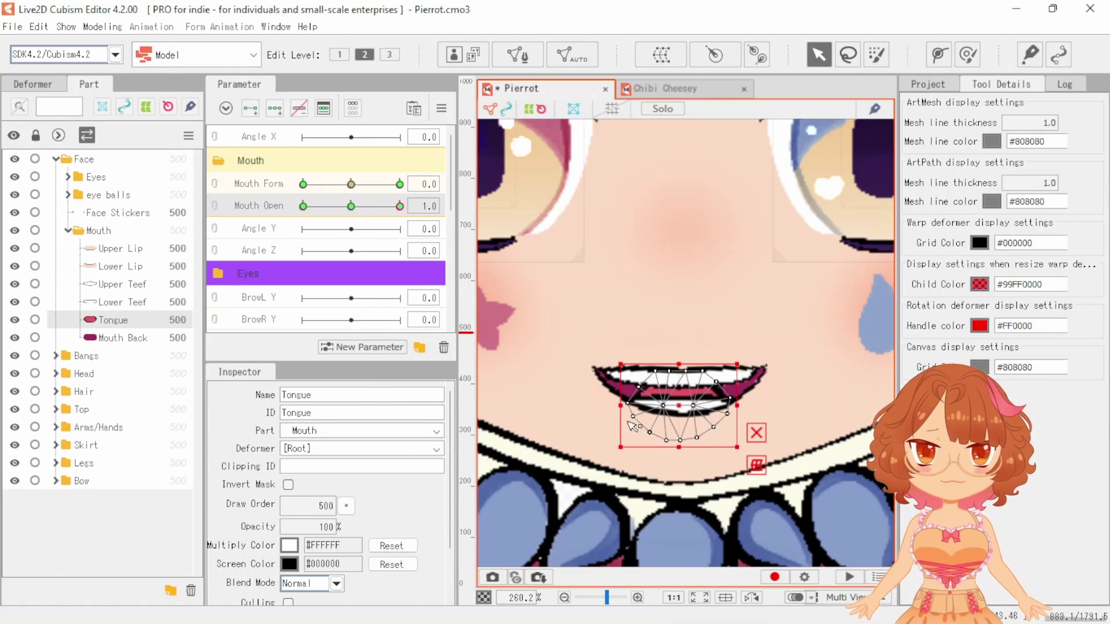
pyautogui.scroll(-2, 657, 405)
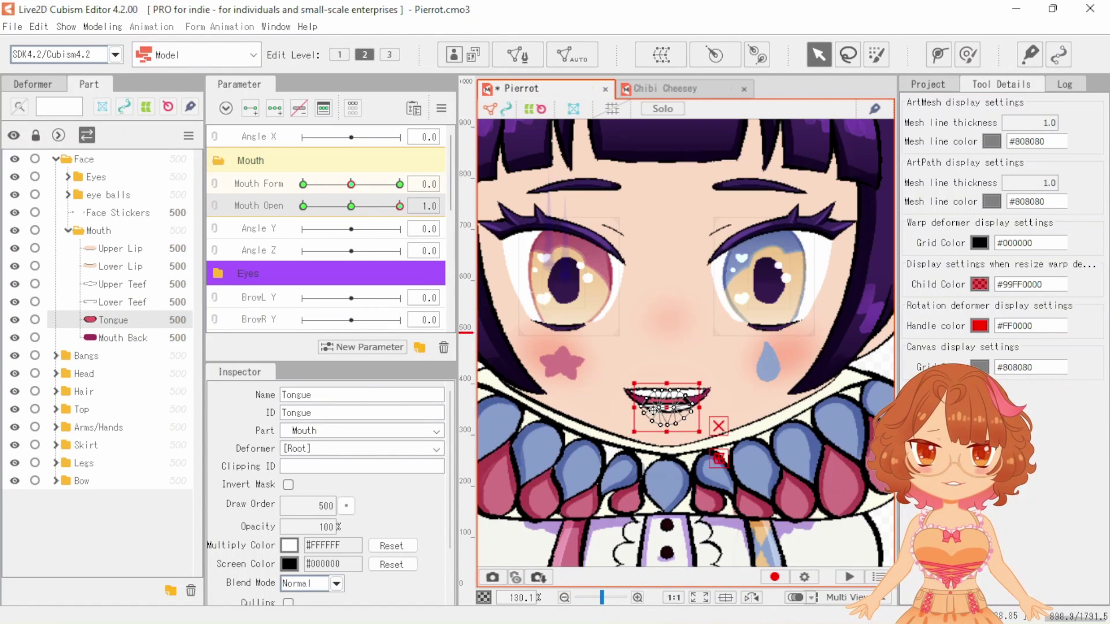
pyautogui.click(879, 367)
pyautogui.scroll(-1, 596, 495)
pyautogui.scroll(3, 653, 485)
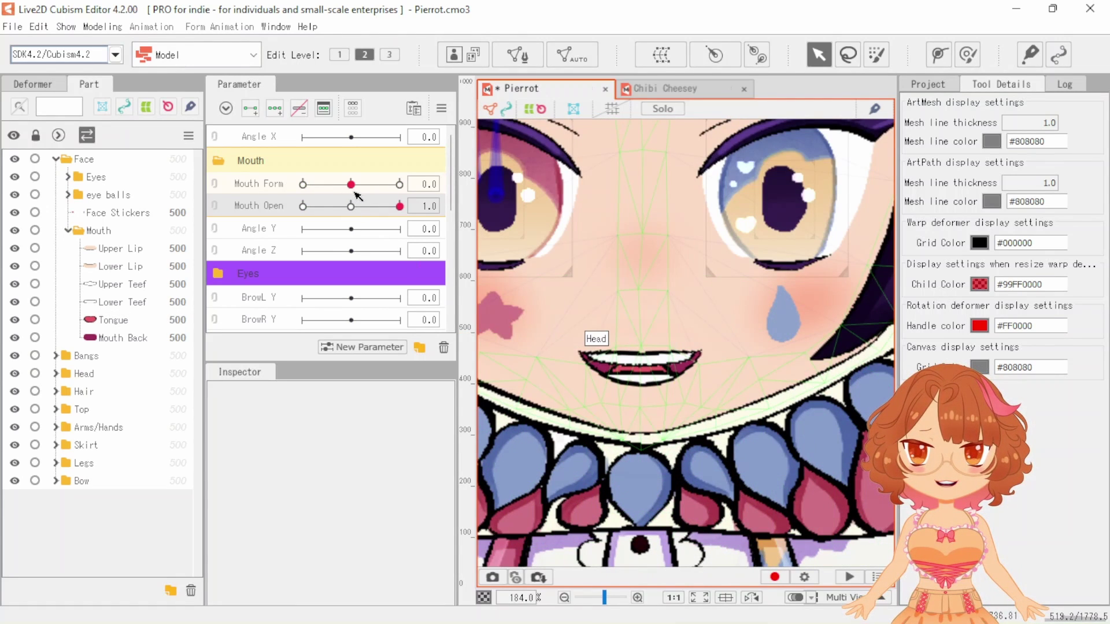
# Close the mouth by setting Mouth Open to 0.0, and preview the Mouth Form range from -1.0 to the positive side
pyautogui.moveTo(354, 192); pyautogui.dragTo(363, 192)
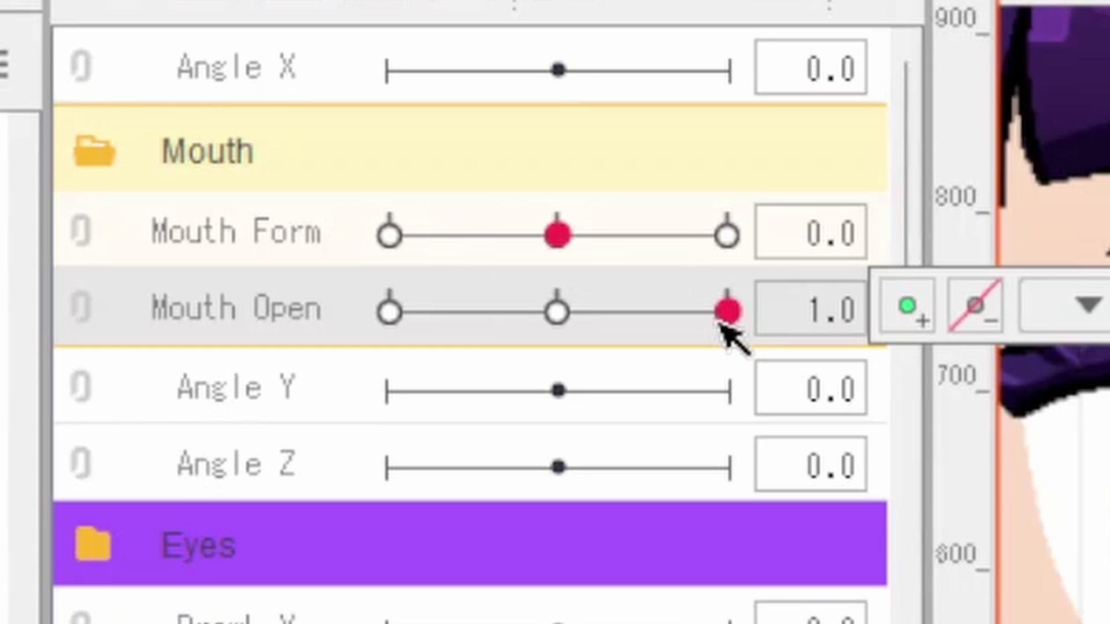
pyautogui.moveTo(721, 325); pyautogui.dragTo(381, 315)
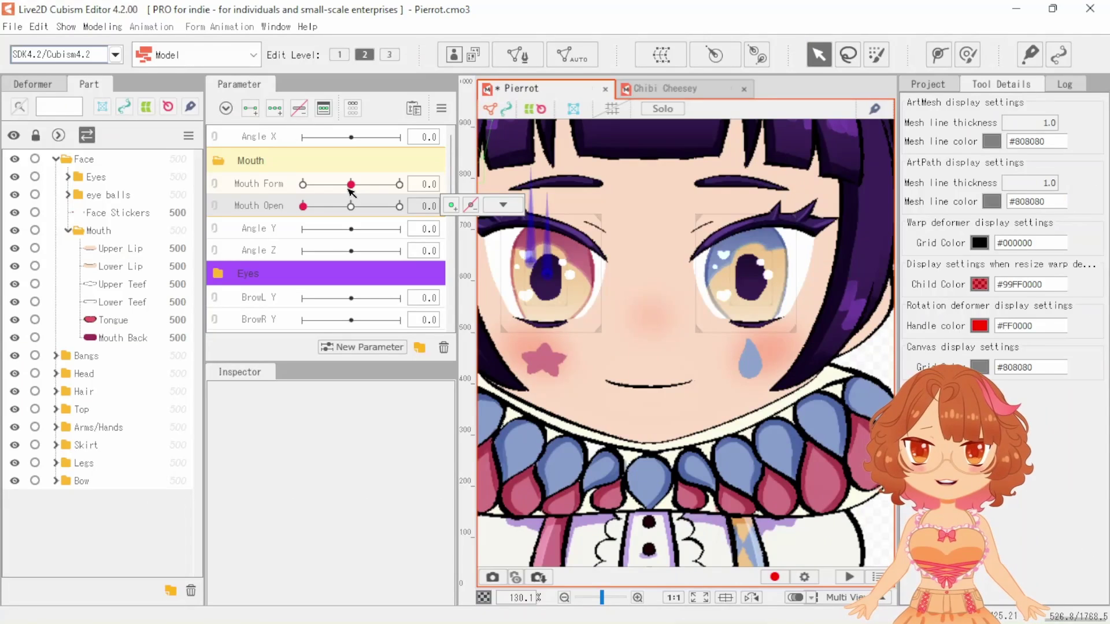
pyautogui.moveTo(350, 186); pyautogui.dragTo(302, 194)
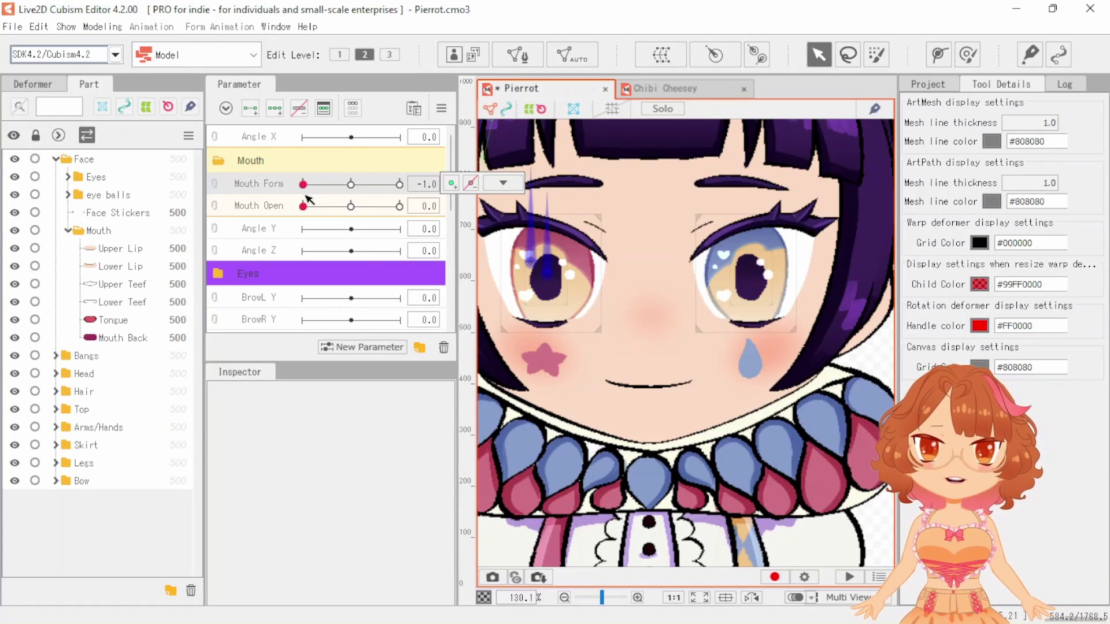
pyautogui.moveTo(314, 190); pyautogui.dragTo(348, 194)
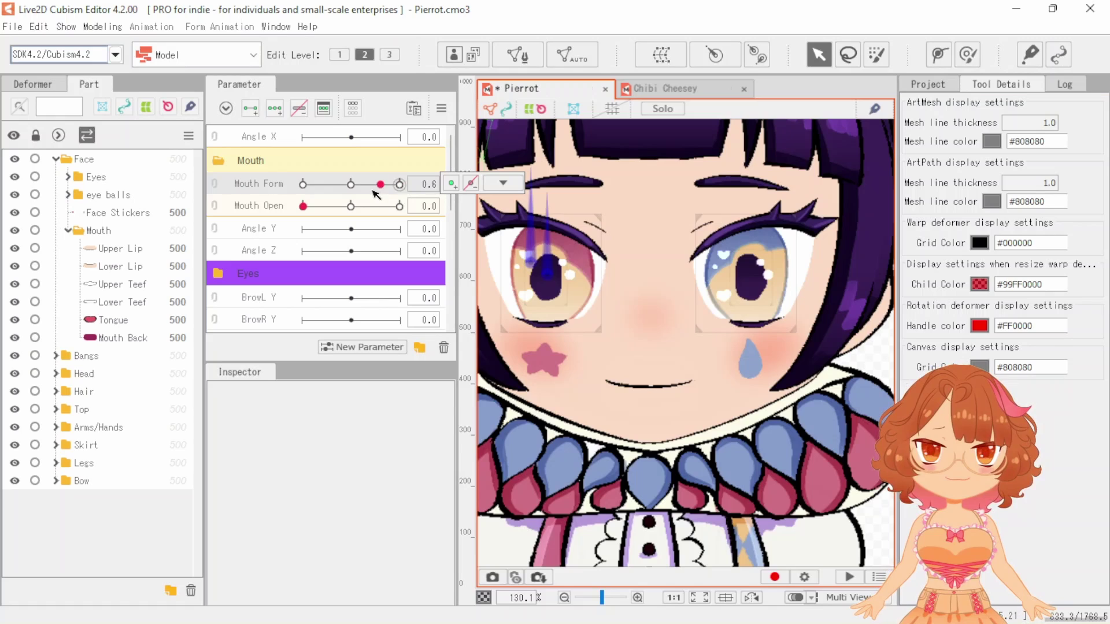
pyautogui.moveTo(377, 195); pyautogui.dragTo(354, 199)
# With Mouth Form and Mouth Open both at 1.0, move the Lower Lip mesh down to open the mouth
pyautogui.doubleClick(426, 185)
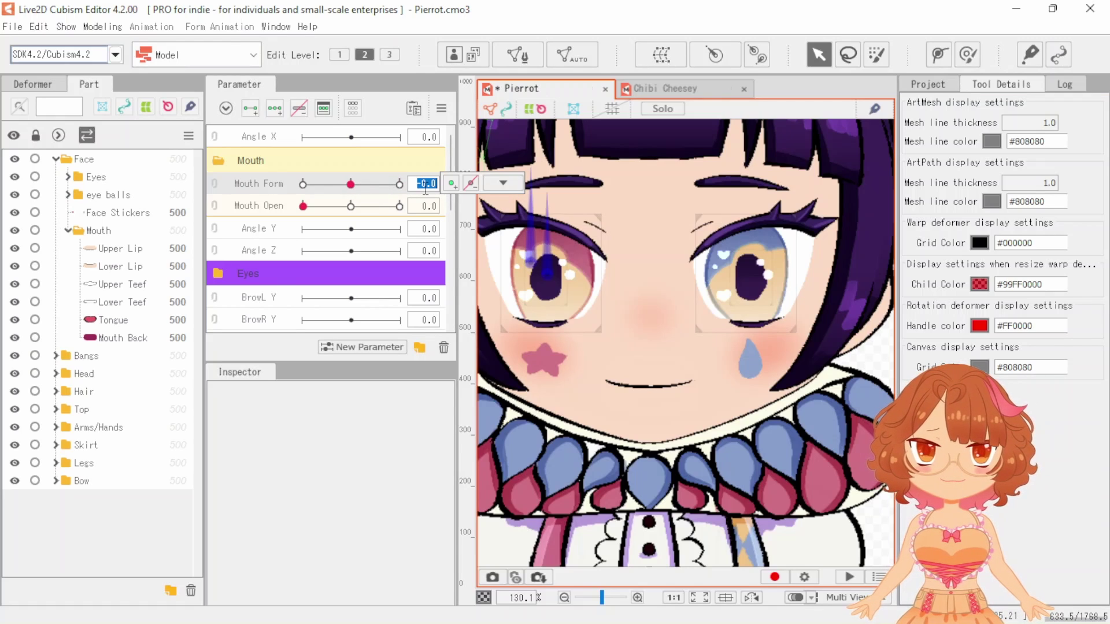
pyautogui.write('1')
pyautogui.press('Return')
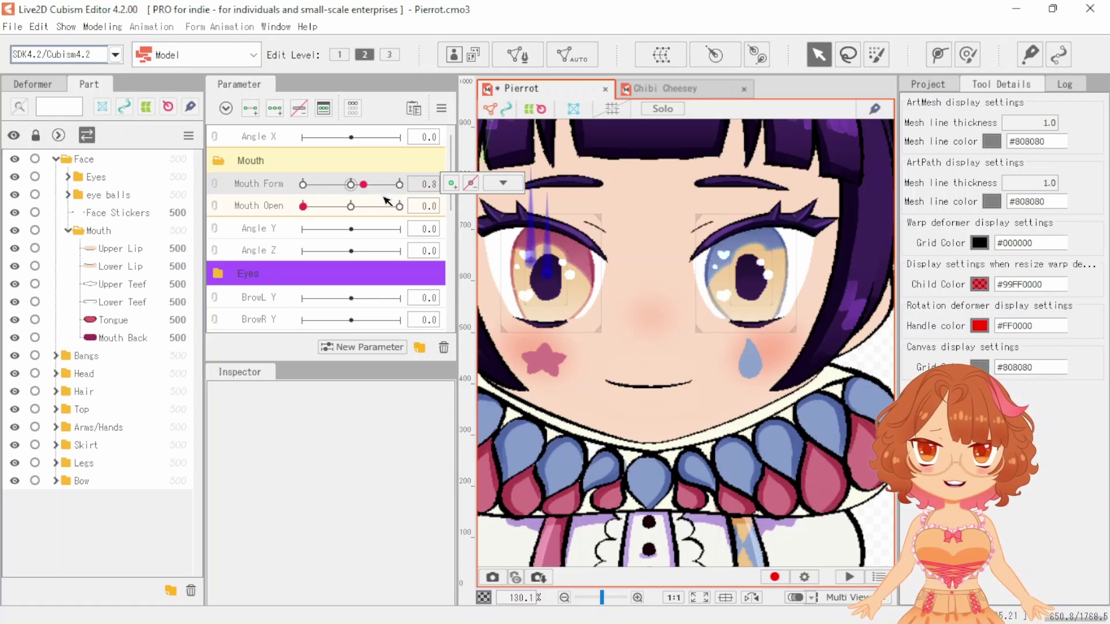
pyautogui.moveTo(305, 210); pyautogui.dragTo(355, 219)
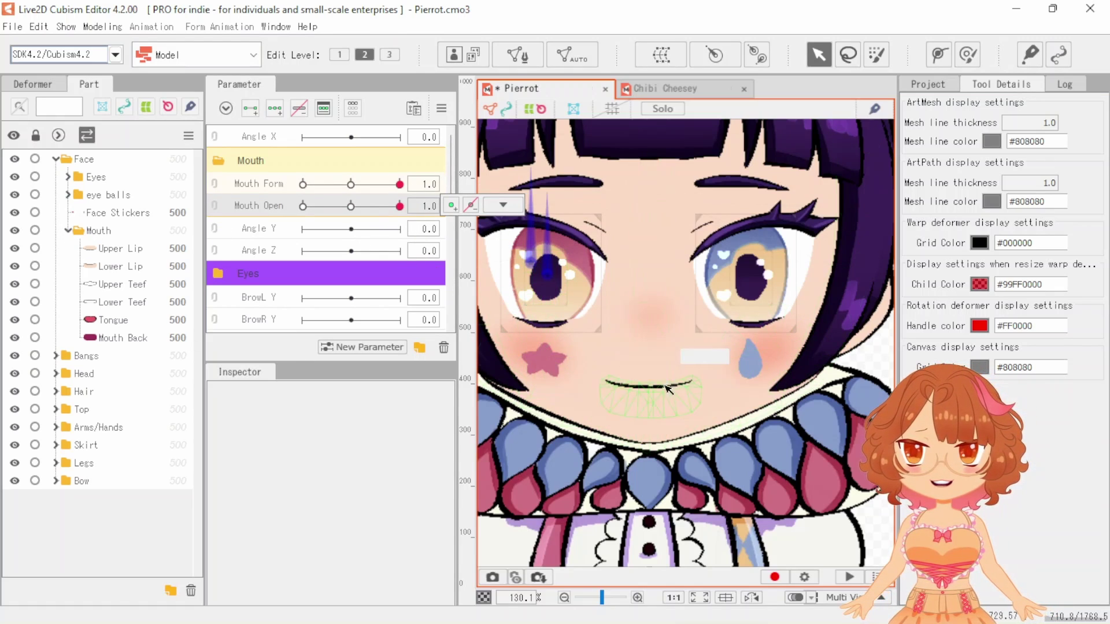
pyautogui.click(655, 398)
pyautogui.click(355, 208)
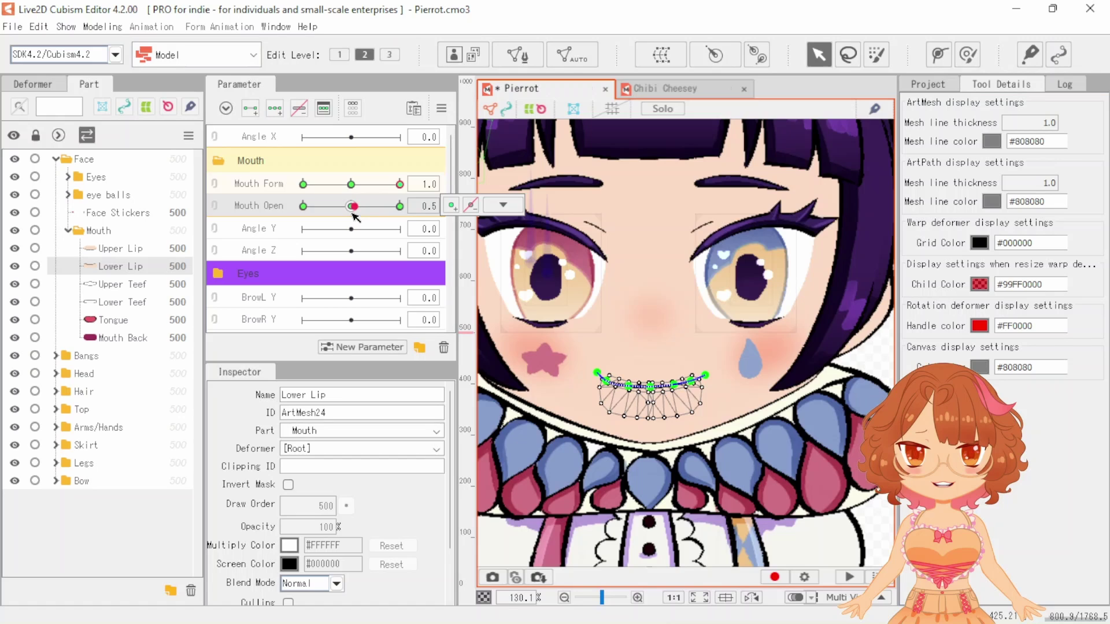
pyautogui.moveTo(360, 208); pyautogui.dragTo(403, 191)
pyautogui.scroll(2, 630, 454)
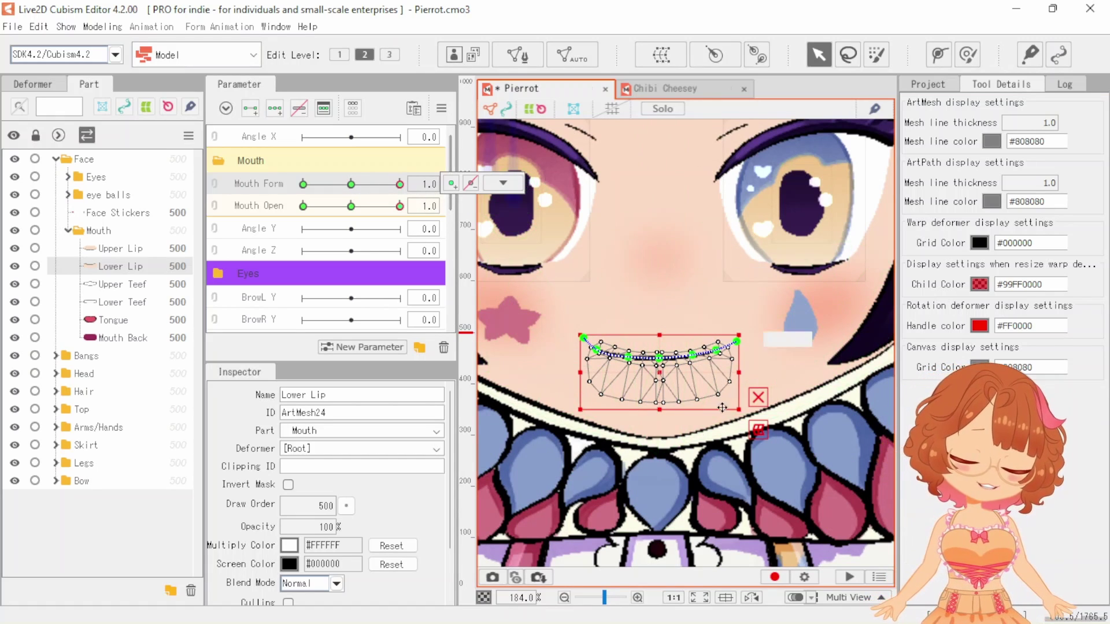
pyautogui.scroll(2, 673, 364)
pyautogui.moveTo(690, 348); pyautogui.dragTo(690, 404)
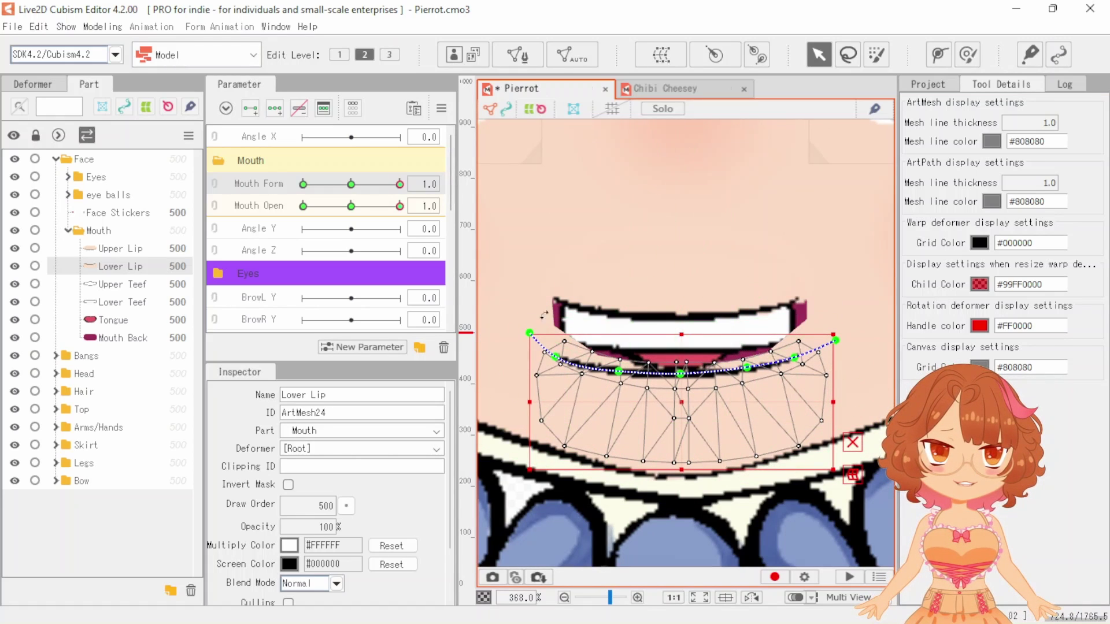
# Lower the outer deform path points at both corners of the Upper Lip slightly
pyautogui.click(670, 299)
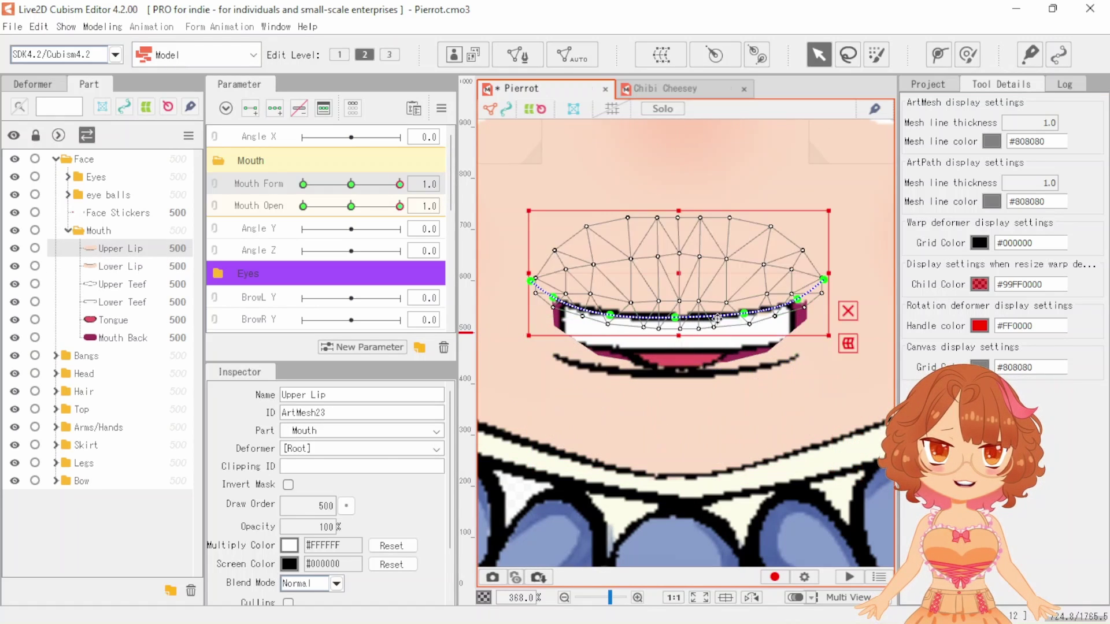
pyautogui.click(824, 281)
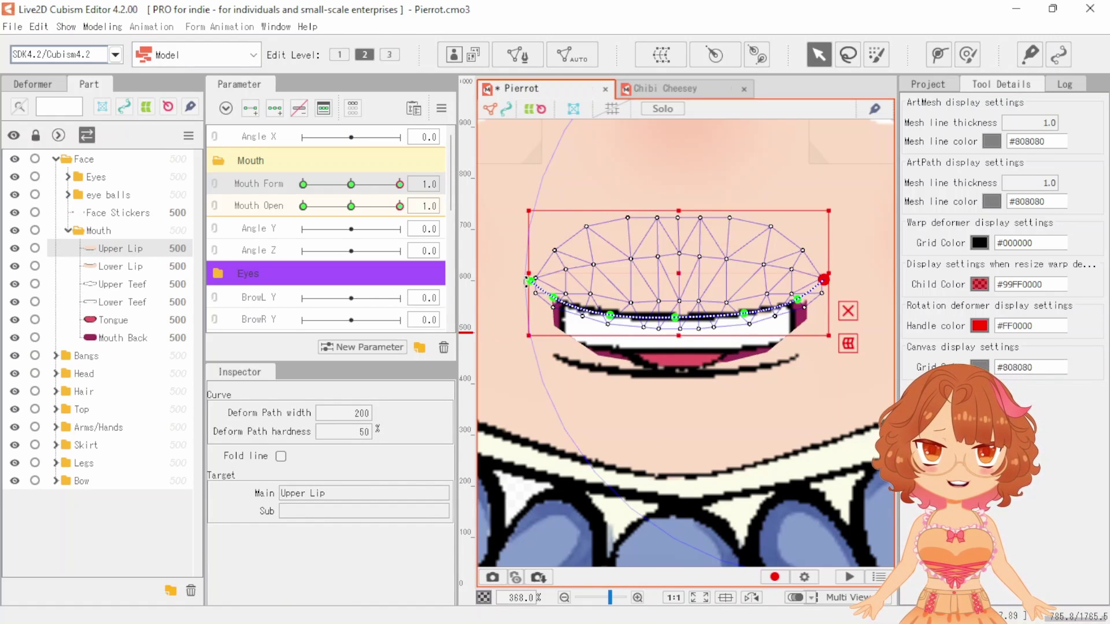
pyautogui.scroll(2, 526, 282)
pyautogui.click(535, 281)
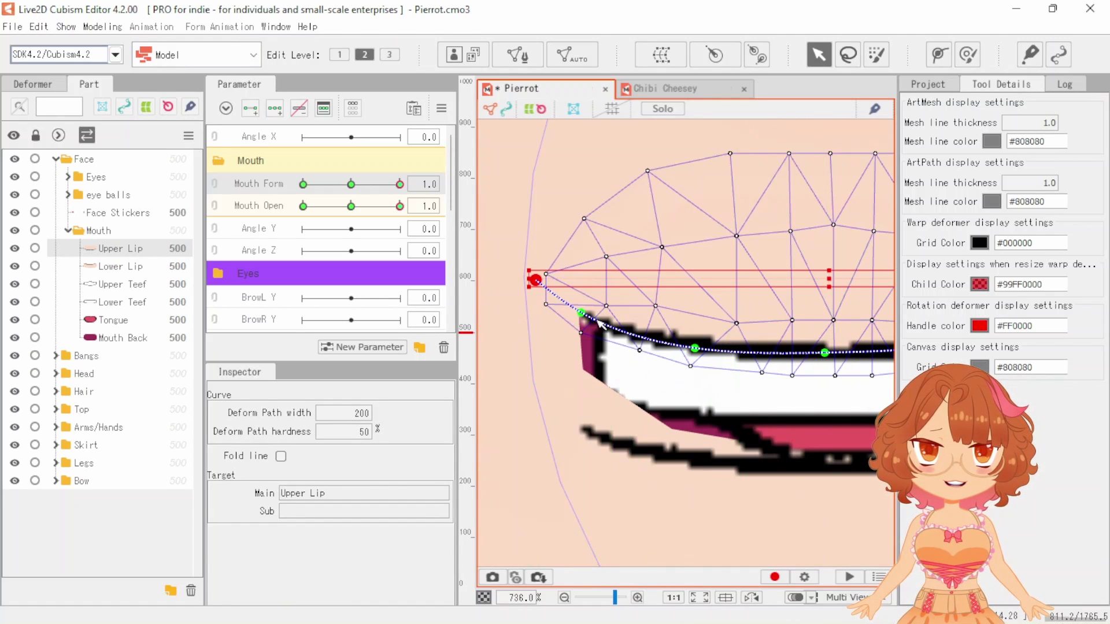
pyautogui.scroll(-1, 536, 351)
pyautogui.scroll(-2, 572, 372)
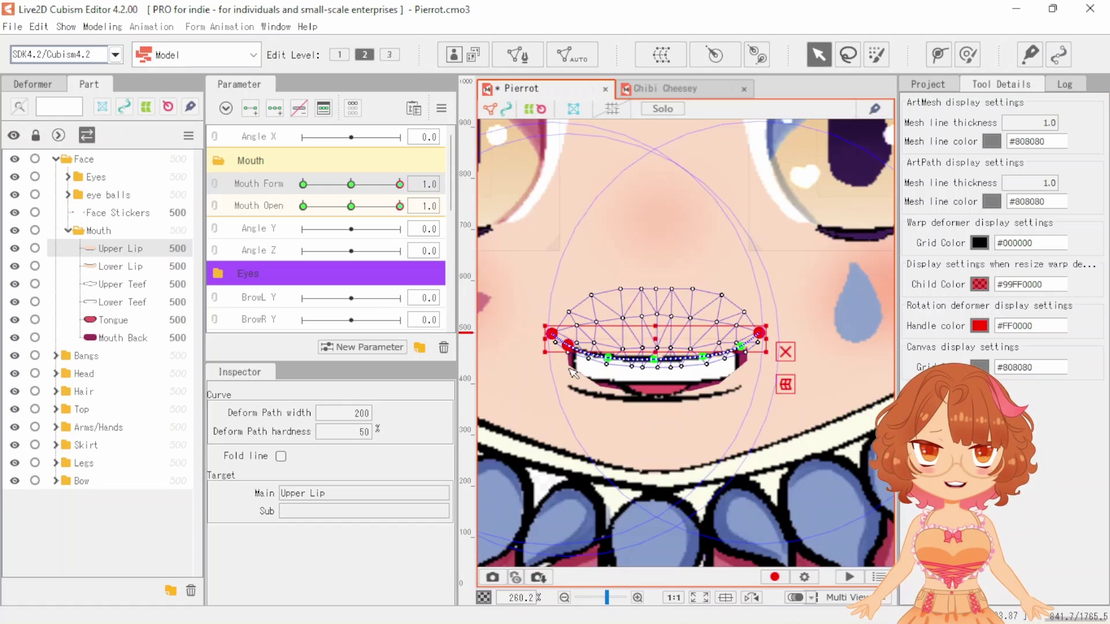
pyautogui.scroll(2, 722, 363)
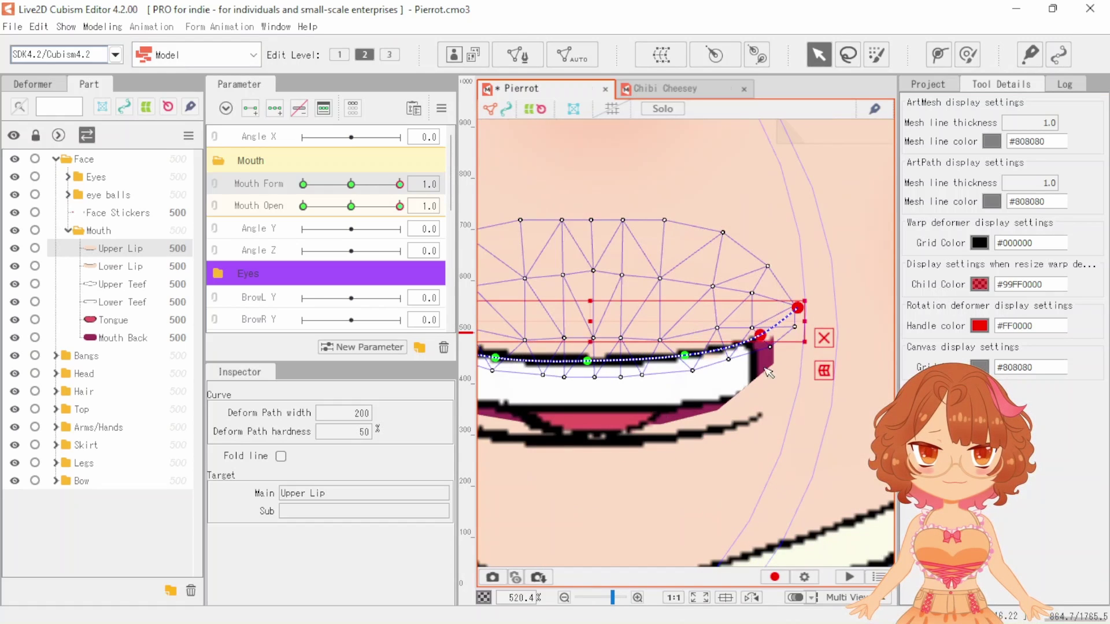
pyautogui.scroll(-1, 764, 376)
pyautogui.moveTo(636, 341); pyautogui.dragTo(637, 348)
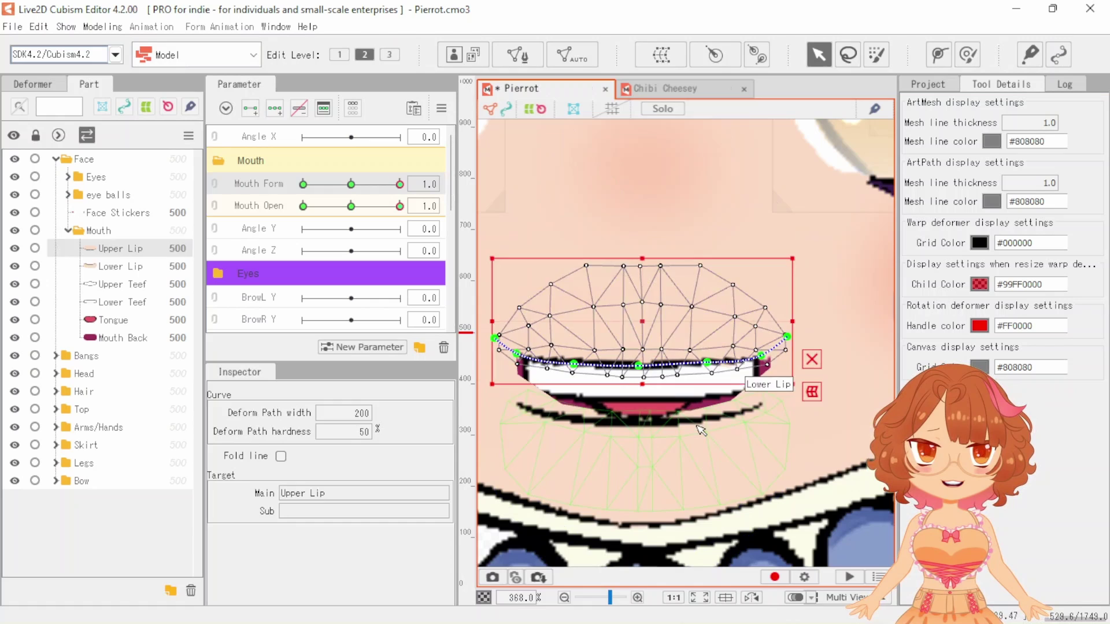
# Raise the two outermost deform path points on each side of the Lower Lip toward the mouth corners
pyautogui.click(782, 414)
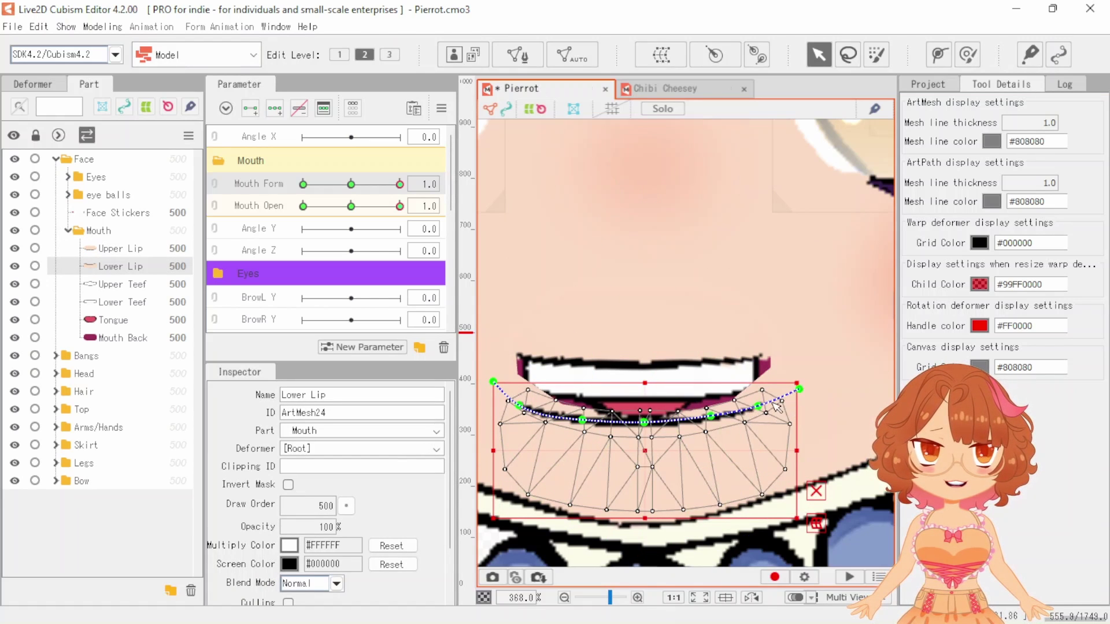
pyautogui.scroll(1, 778, 407)
pyautogui.click(752, 408)
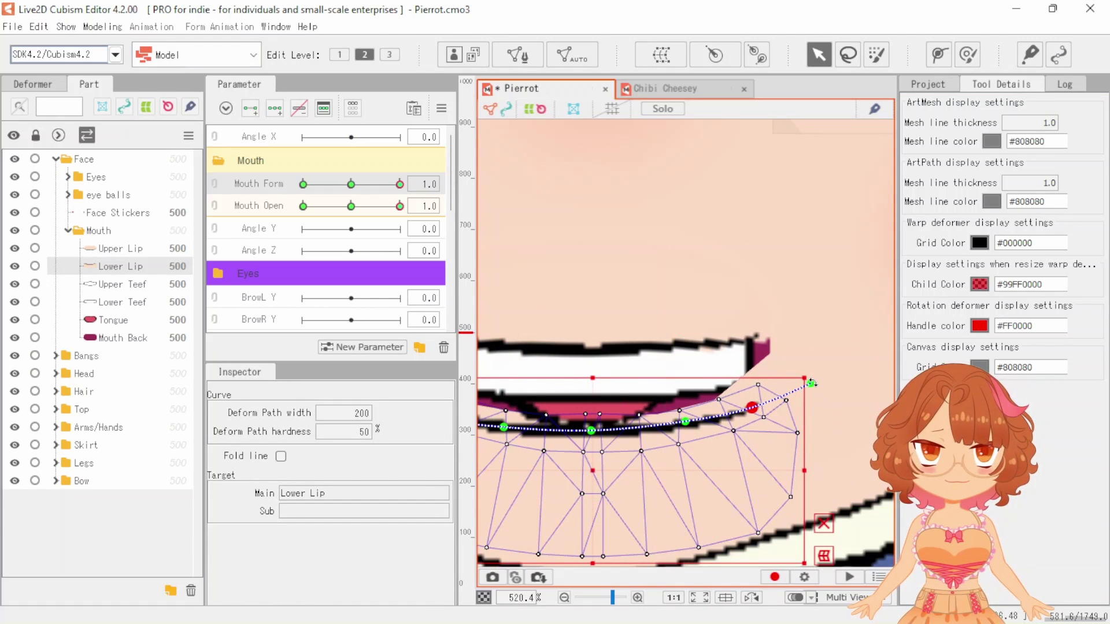
pyautogui.scroll(2, 811, 383)
pyautogui.scroll(-3, 832, 424)
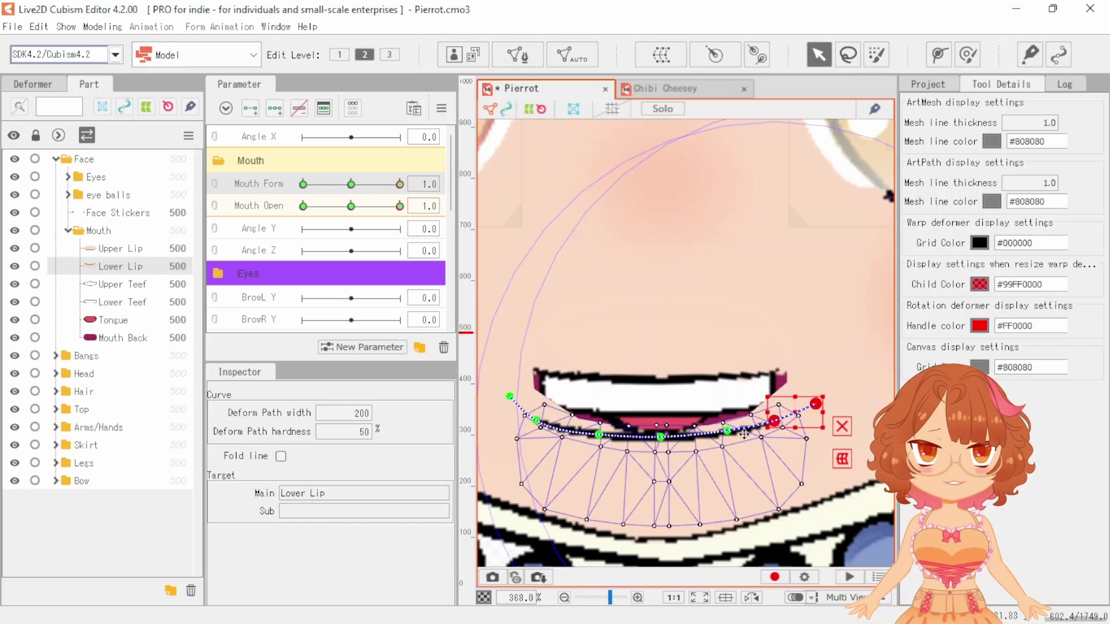
pyautogui.scroll(2, 508, 389)
pyautogui.click(495, 377)
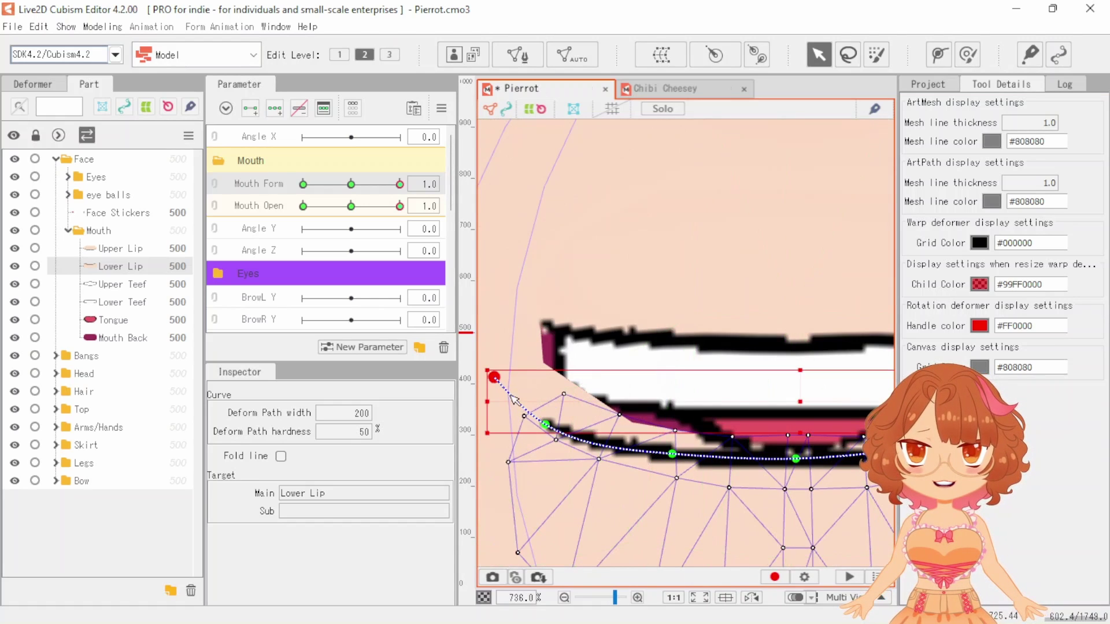
pyautogui.keyDown('shift'); pyautogui.click(546, 425); pyautogui.keyUp('shift')
pyautogui.scroll(-2, 566, 457)
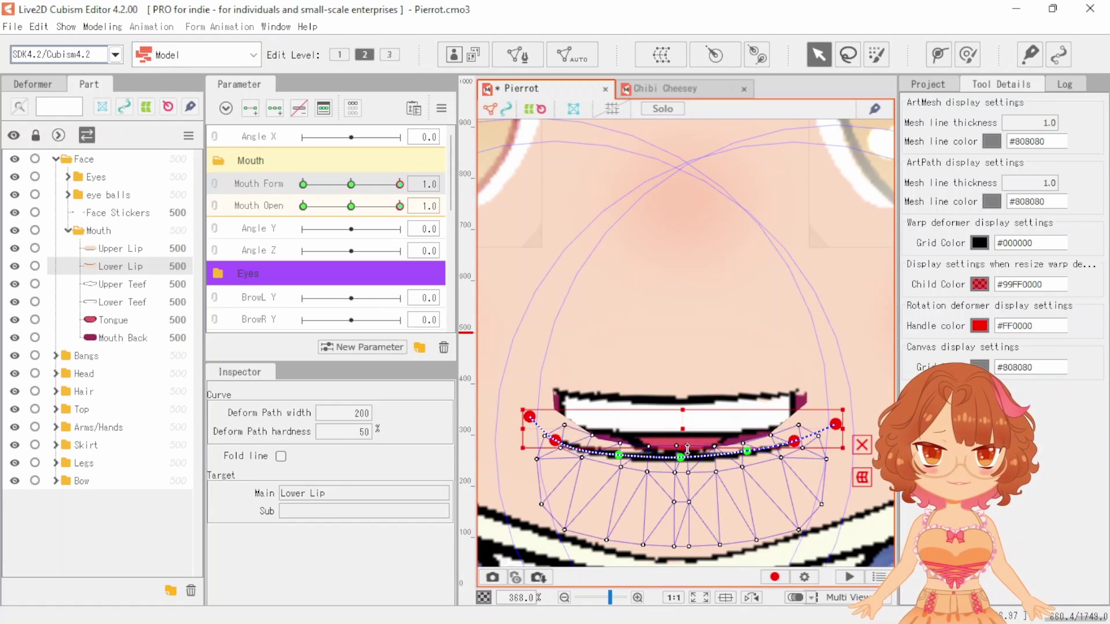
pyautogui.moveTo(685, 430); pyautogui.dragTo(684, 411)
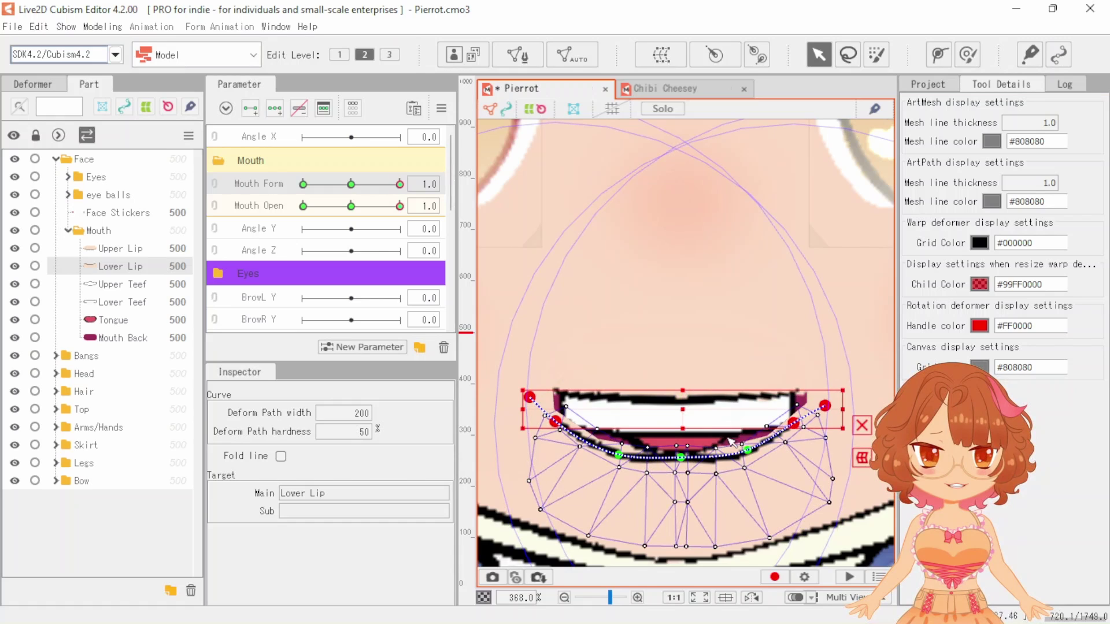
# Stretch the Mouth Back mesh down to the lower lip line and narrow it slightly
pyautogui.click(161, 339)
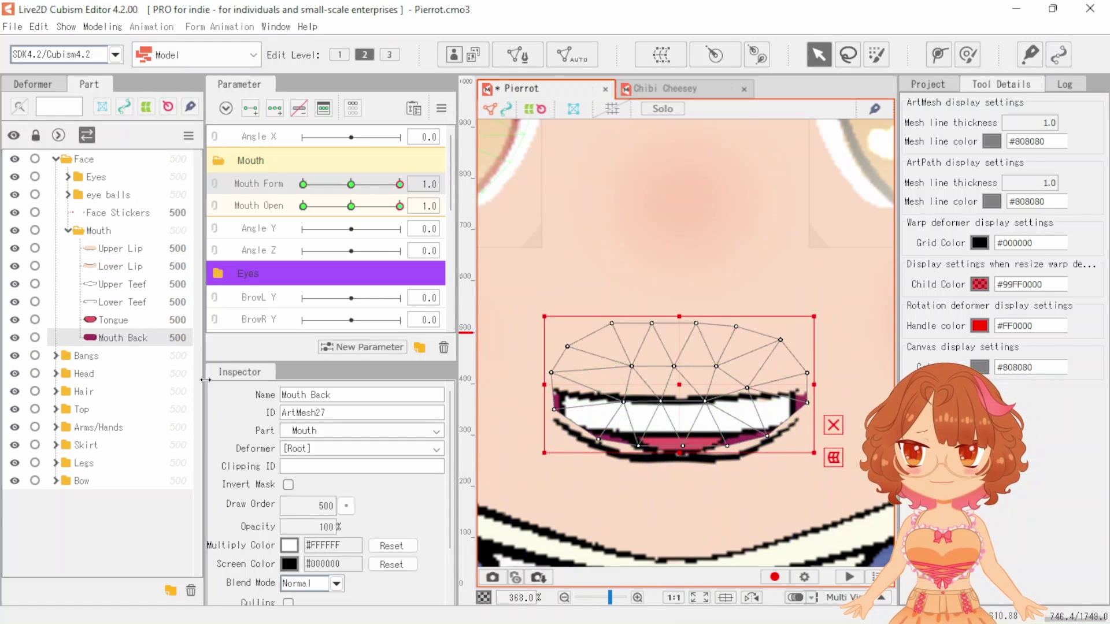
pyautogui.moveTo(683, 454); pyautogui.dragTo(680, 473)
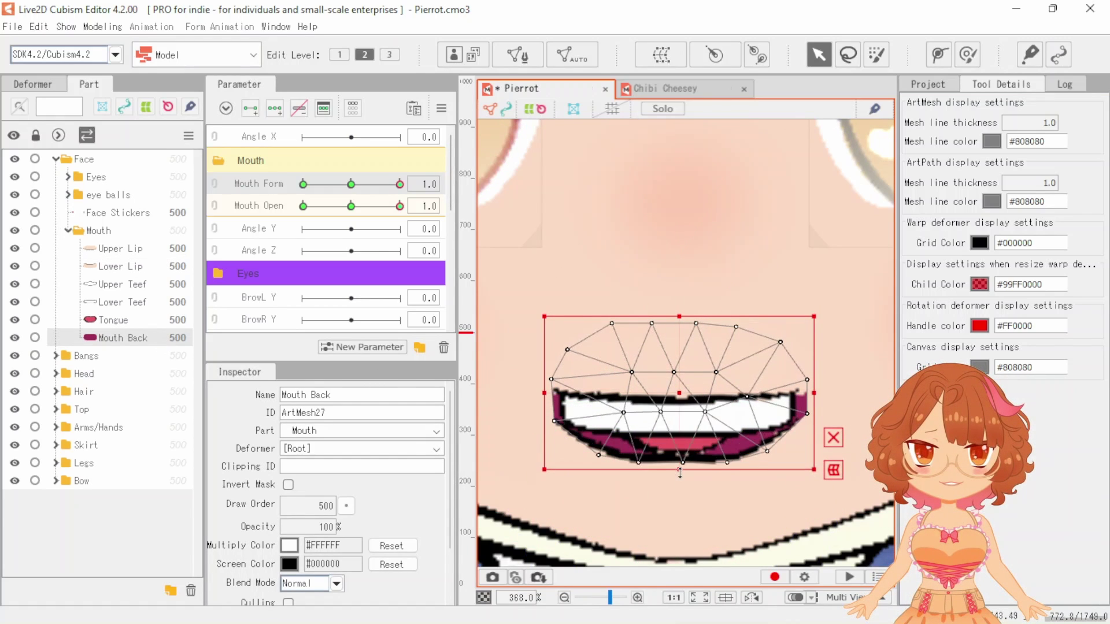
pyautogui.moveTo(813, 395); pyautogui.dragTo(810, 395)
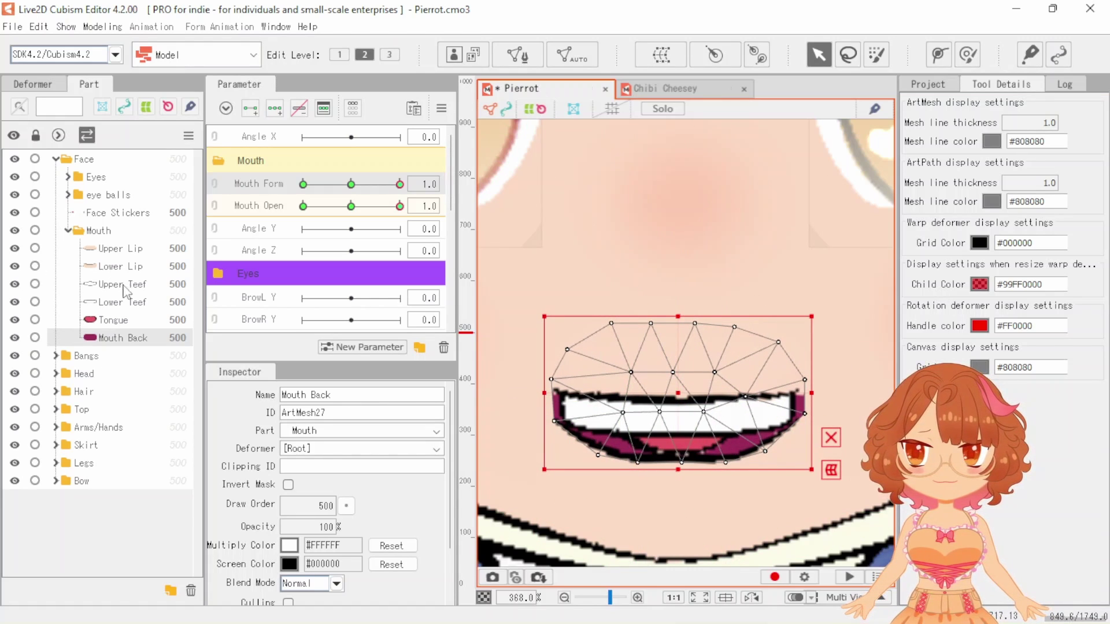
# Raise both end points of the Lower Lip's deform path above the mouth corners and pull them inward
pyautogui.click(141, 260)
pyautogui.scroll(2, 536, 405)
pyautogui.scroll(2, 521, 383)
pyautogui.click(524, 385)
pyautogui.scroll(-4, 524, 386)
pyautogui.scroll(2, 824, 404)
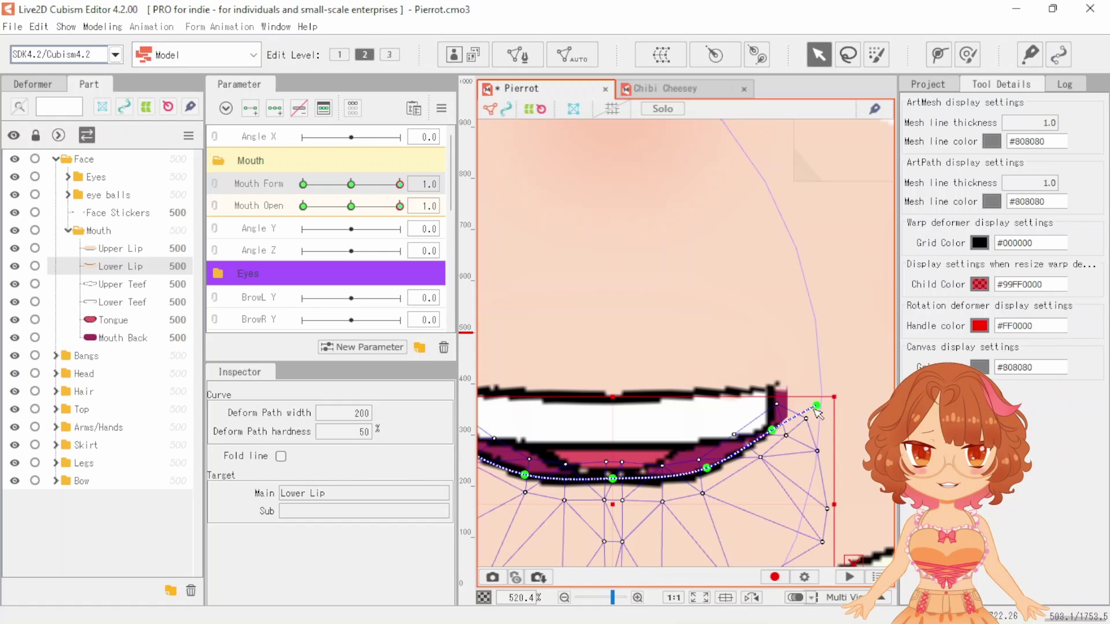
pyautogui.keyDown('shift'); pyautogui.click(815, 407); pyautogui.keyUp('shift')
pyautogui.moveTo(743, 411); pyautogui.dragTo(789, 371)
pyautogui.scroll(-2, 827, 386)
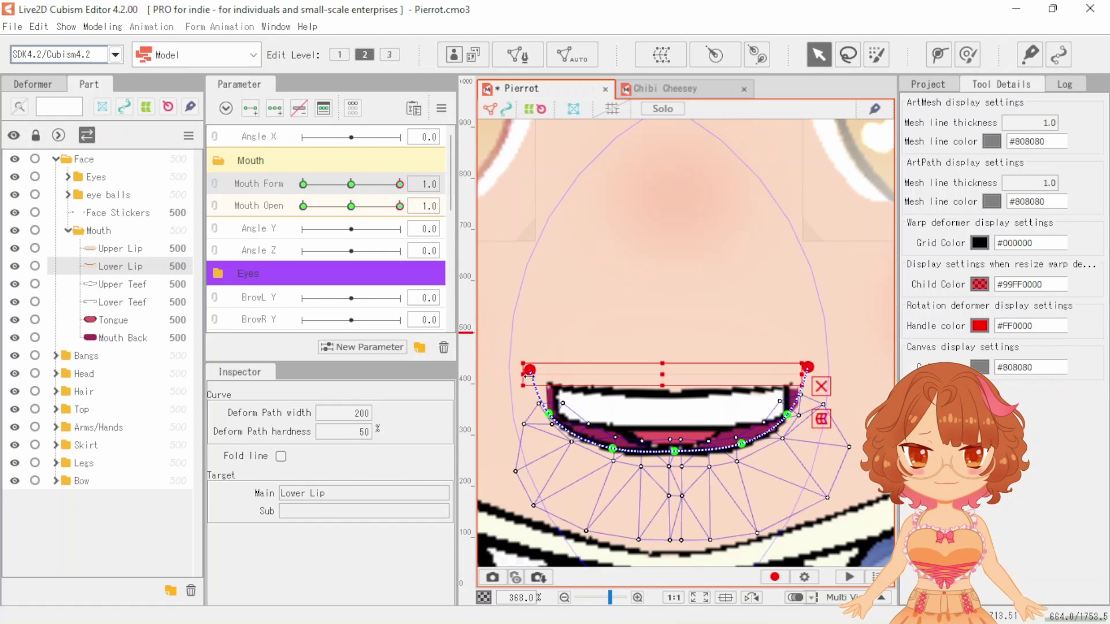
pyautogui.moveTo(528, 376); pyautogui.dragTo(542, 376)
# Raise the second path point on each side of the Lower Lip up to the mouth corners
pyautogui.click(551, 415)
pyautogui.keyDown('shift'); pyautogui.click(788, 414); pyautogui.keyUp('shift')
pyautogui.moveTo(670, 411); pyautogui.dragTo(668, 390)
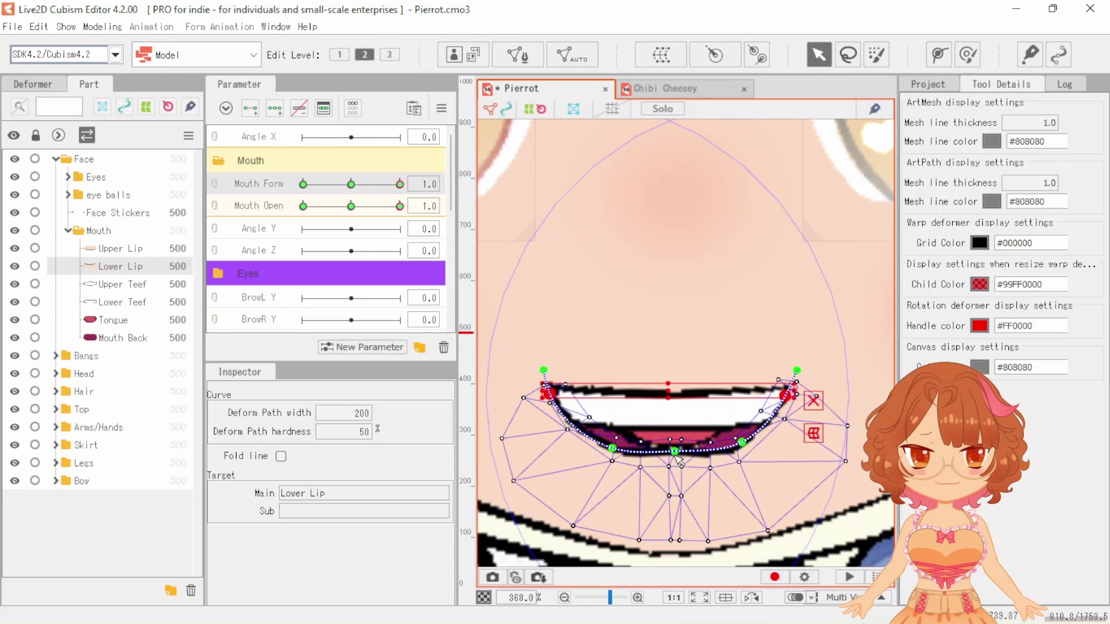
# Lower and widen the middle of the Lower Lip's path, and raise the Upper Lip's center path point slightly
pyautogui.moveTo(675, 452)
pyautogui.mouseDown()
pyautogui.moveTo(675, 462)
pyautogui.moveTo(677, 452)
pyautogui.mouseUp()
pyautogui.click(742, 443)
pyautogui.keyDown('shift'); pyautogui.click(612, 448); pyautogui.keyUp('shift')
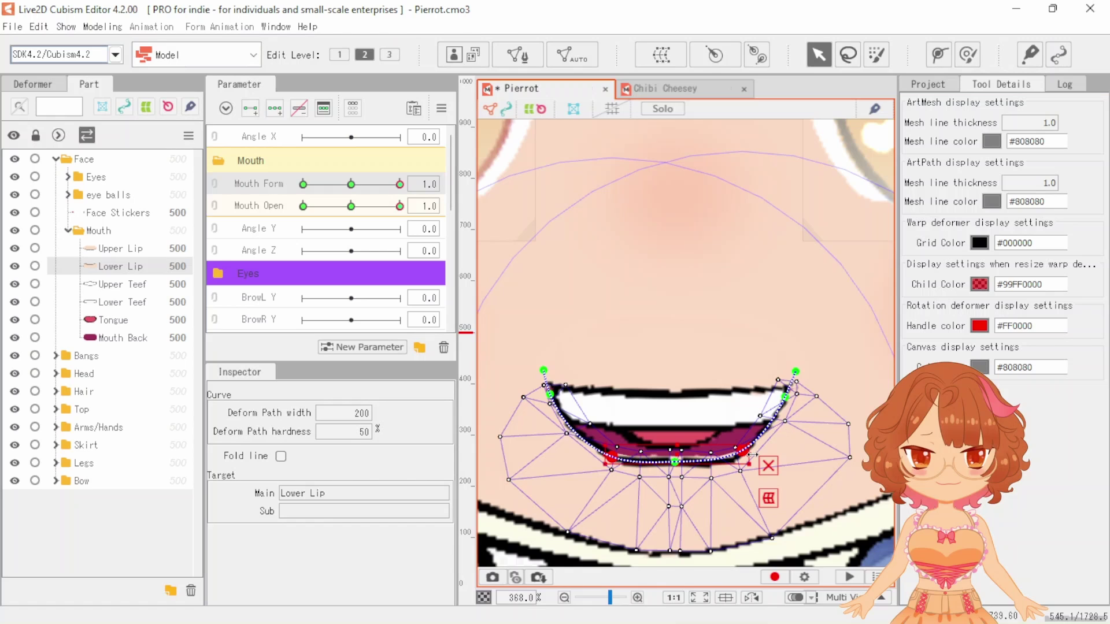
pyautogui.moveTo(753, 454); pyautogui.dragTo(764, 455)
pyautogui.moveTo(606, 460); pyautogui.dragTo(595, 459)
pyautogui.scroll(4, 668, 473)
pyautogui.moveTo(696, 435); pyautogui.dragTo(696, 467)
pyautogui.scroll(-4, 658, 449)
pyautogui.click(730, 304)
pyautogui.moveTo(664, 347); pyautogui.dragTo(665, 339)
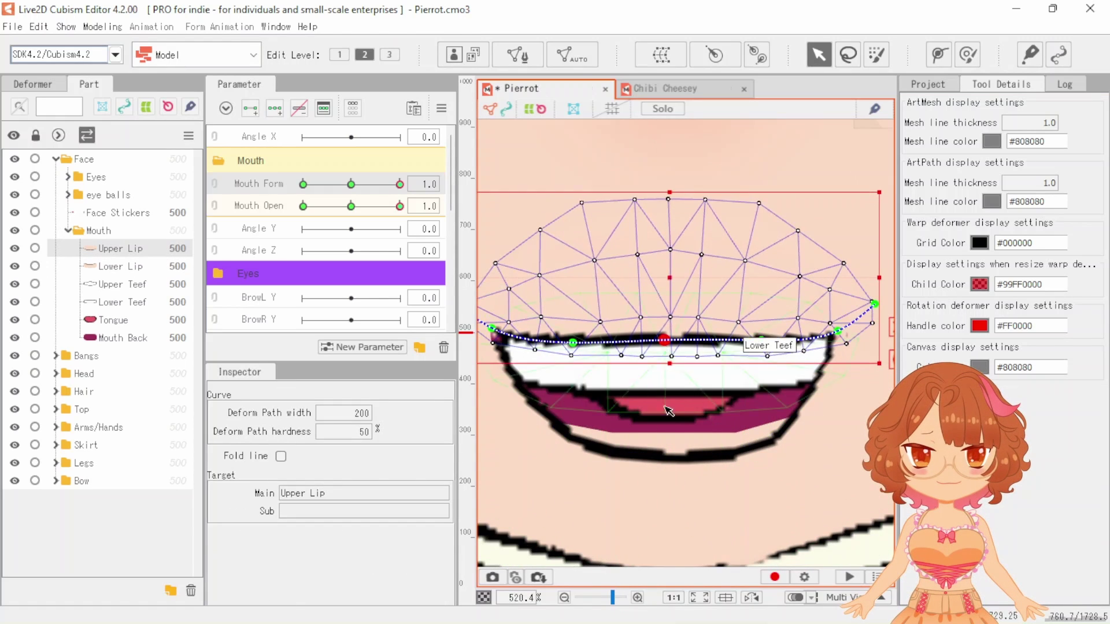
# Extend the Mouth Back down to the lowered lip, and move the Lower Teef down onto the lower lip
pyautogui.scroll(-2, 668, 410)
pyautogui.click(722, 376)
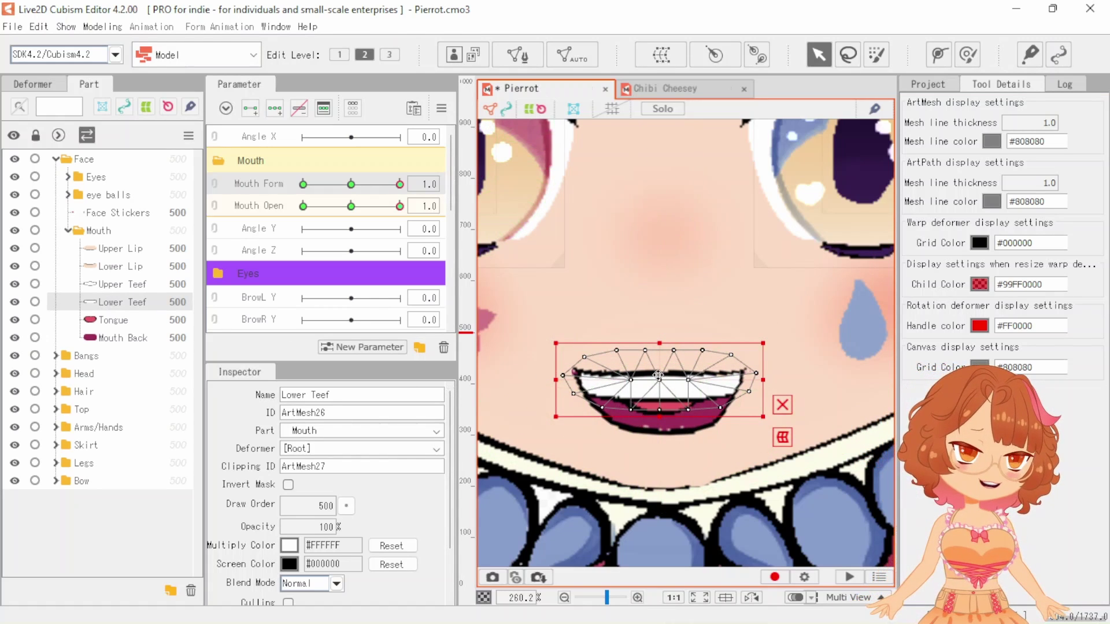
pyautogui.moveTo(658, 376); pyautogui.dragTo(664, 433)
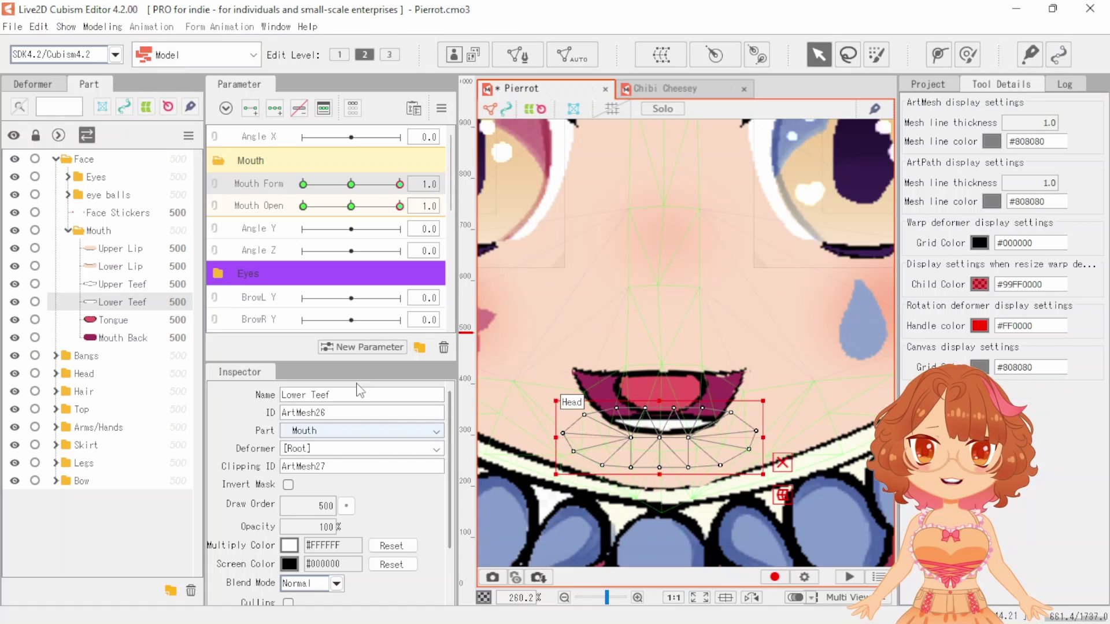
# Move the Tongue down to just above the lower teeth, and raise the Upper Teef toward the upper lip
pyautogui.click(134, 320)
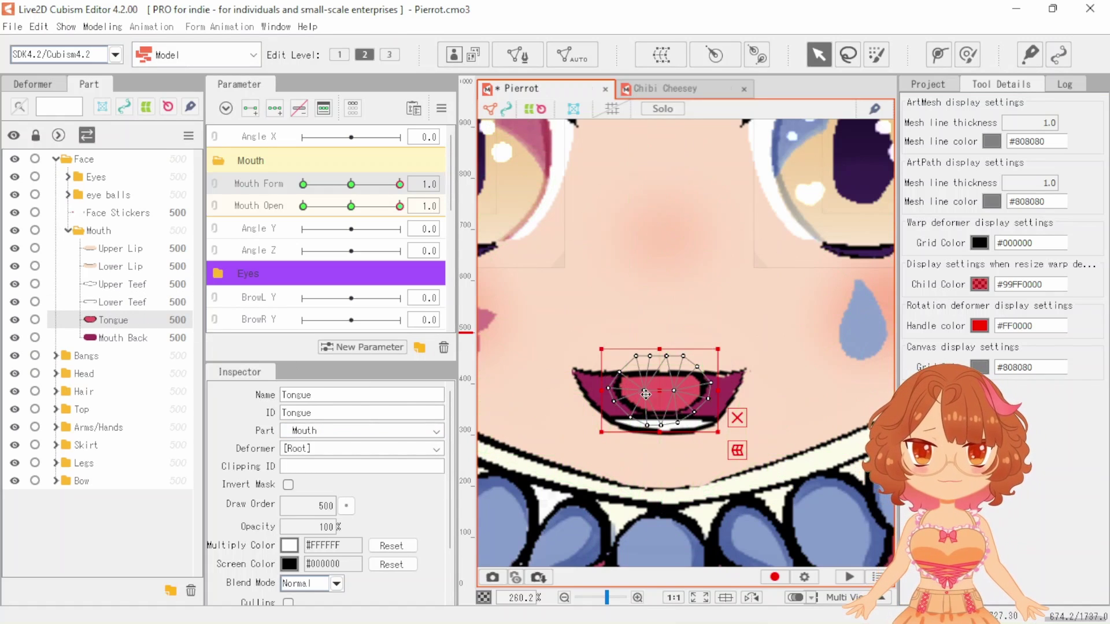
pyautogui.moveTo(665, 391); pyautogui.dragTo(681, 428)
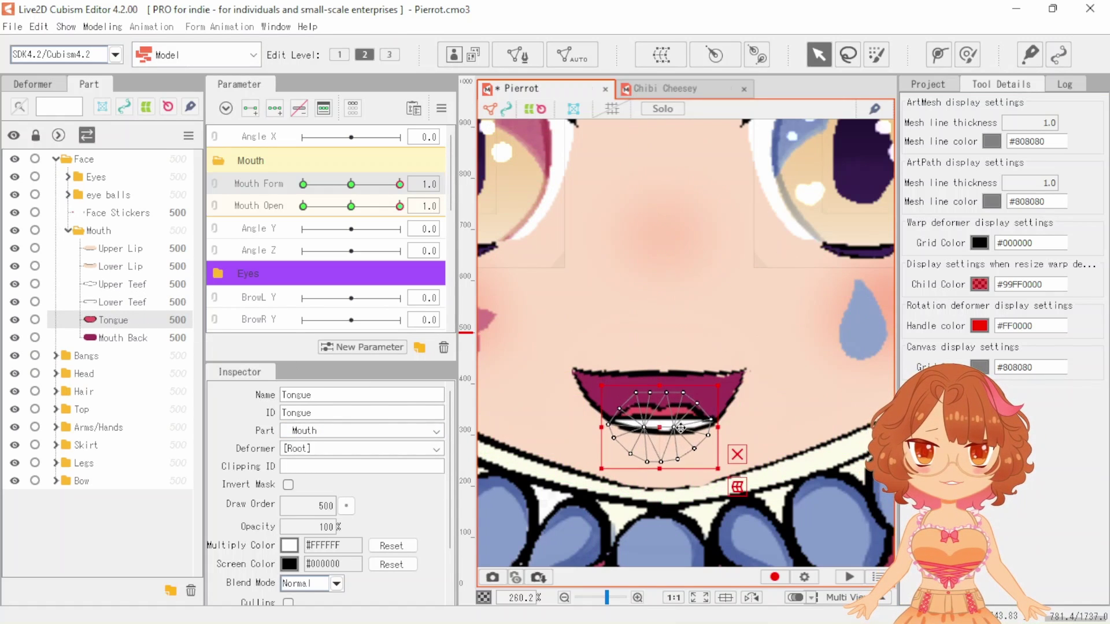
pyautogui.click(124, 284)
pyautogui.moveTo(665, 383); pyautogui.dragTo(668, 366)
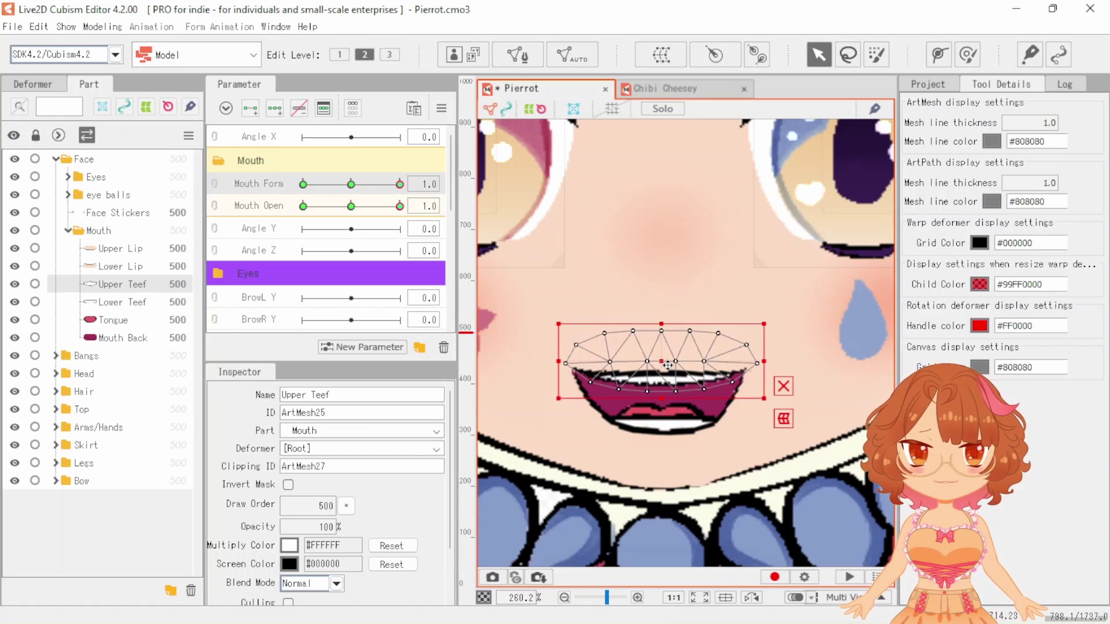
# Deselect the teeth and preview the Mouth Open and Mouth Form movement, returning both to 1.0
pyautogui.scroll(-3, 643, 411)
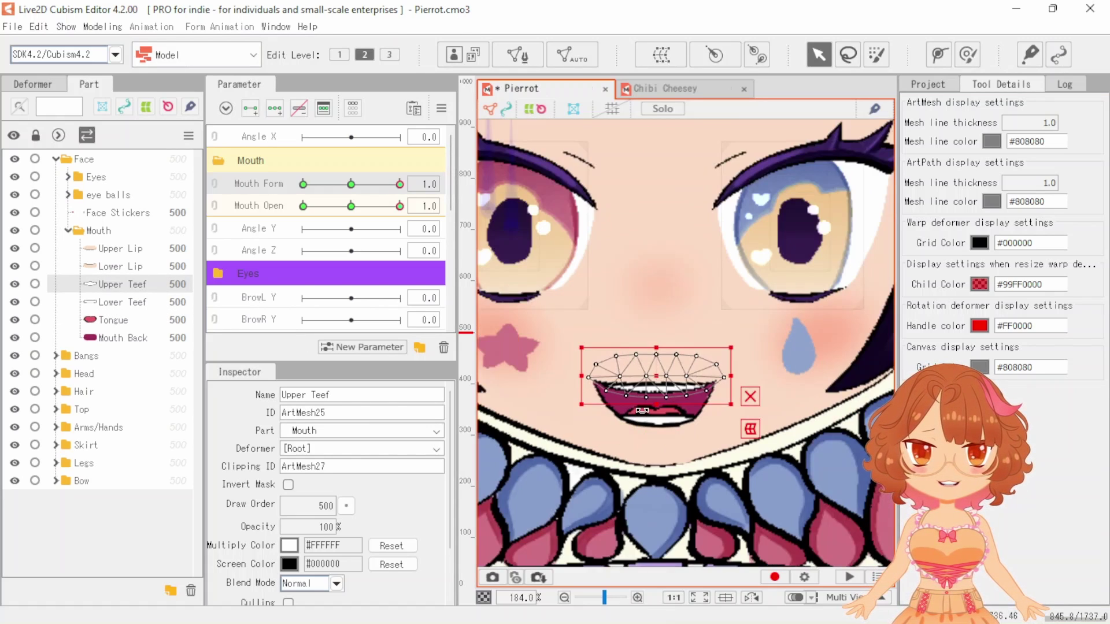
pyautogui.scroll(-3, 665, 436)
pyautogui.click(858, 385)
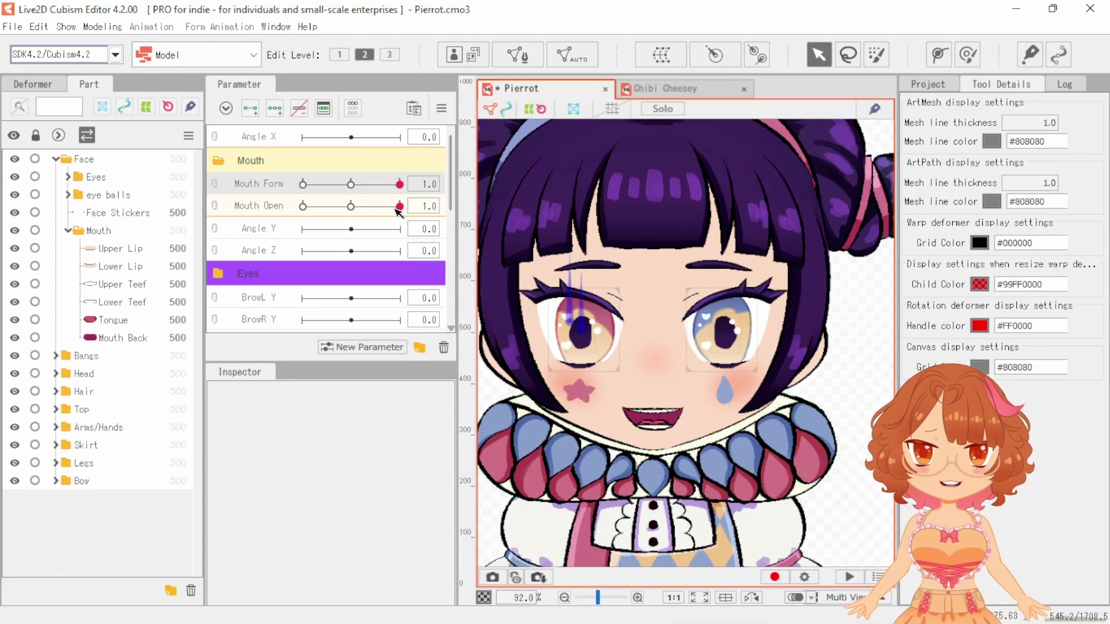
pyautogui.moveTo(399, 206)
pyautogui.mouseDown()
pyautogui.moveTo(378, 207)
pyautogui.moveTo(405, 223)
pyautogui.mouseUp()
pyautogui.moveTo(398, 185); pyautogui.dragTo(411, 209)
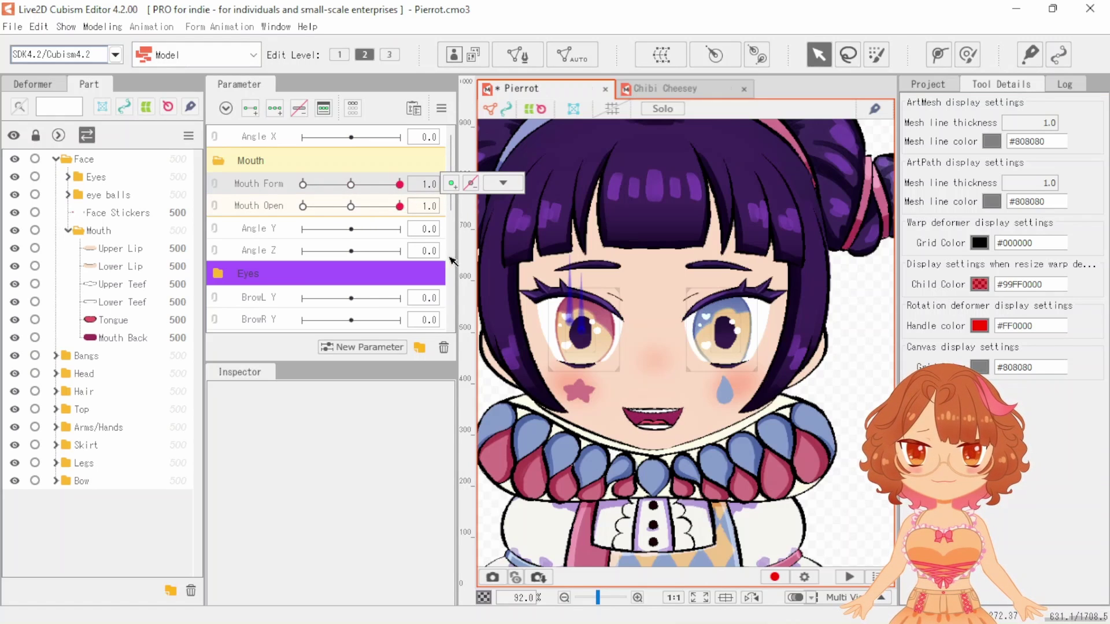
# Pull the bottom vertices of the Lower Lip mesh up onto the chin outline above the collar, and deselect the mesh
pyautogui.scroll(6, 659, 421)
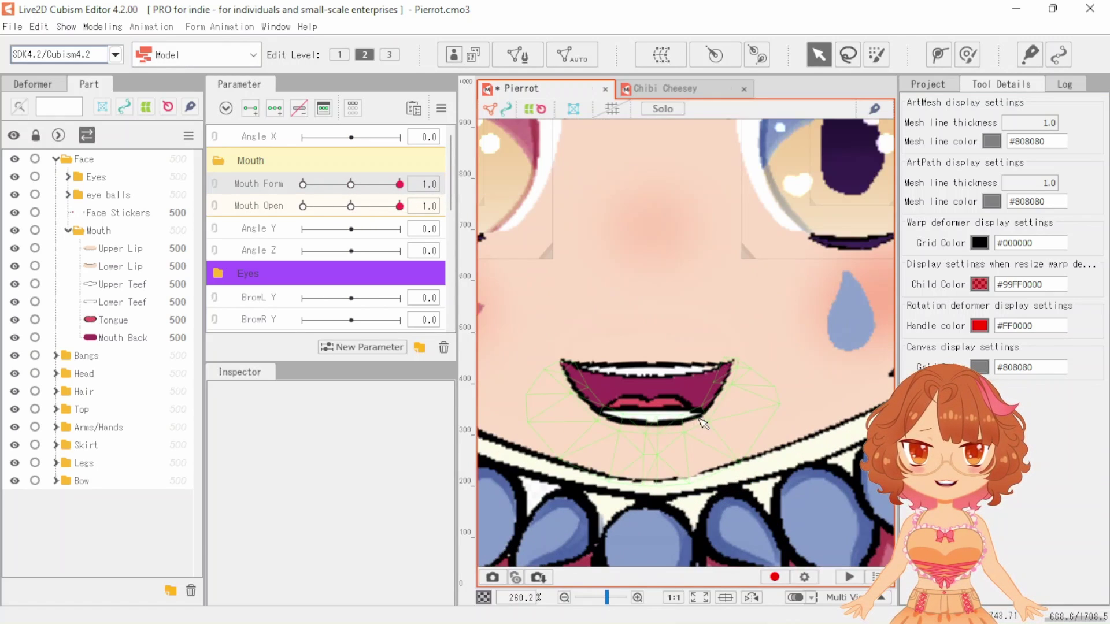
pyautogui.click(703, 424)
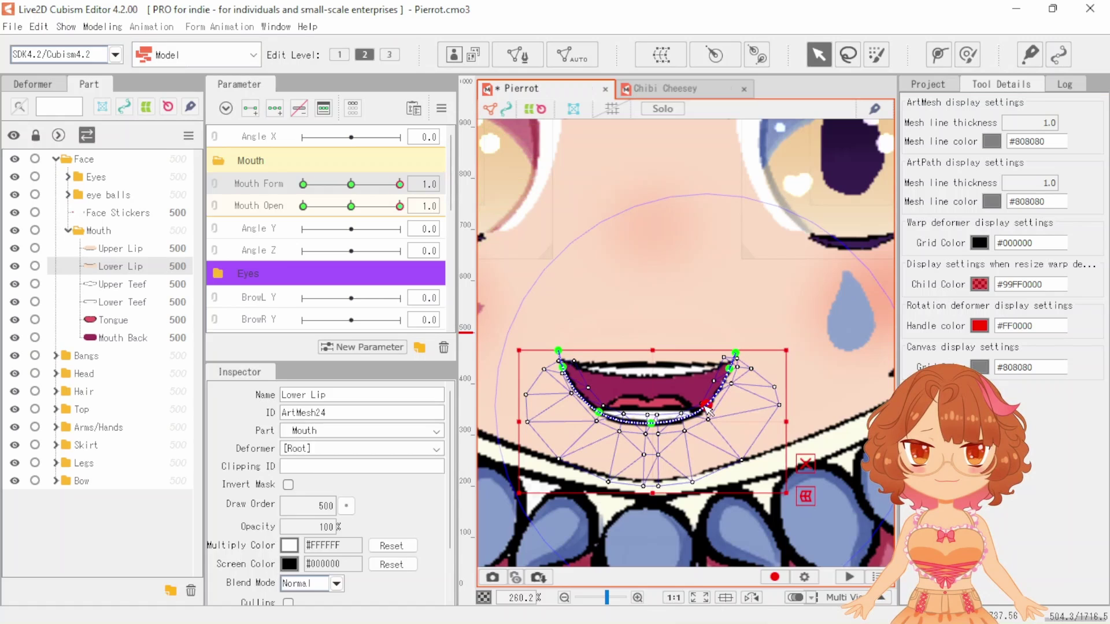
pyautogui.click(706, 407)
pyautogui.scroll(2, 688, 498)
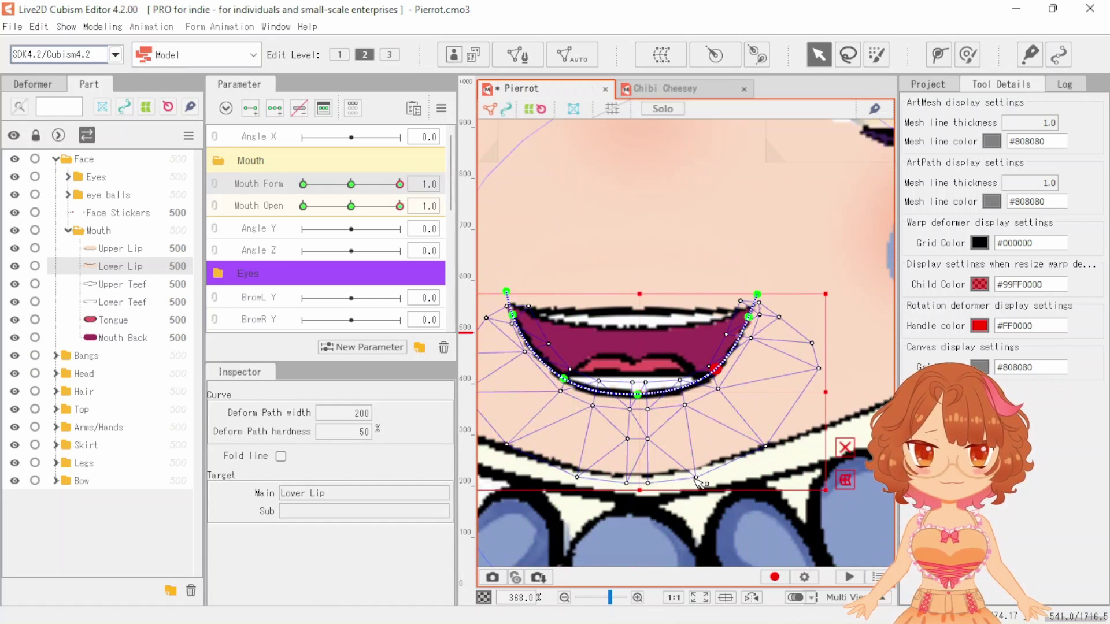
pyautogui.moveTo(696, 478); pyautogui.dragTo(692, 467)
pyautogui.moveTo(765, 446); pyautogui.dragTo(762, 443)
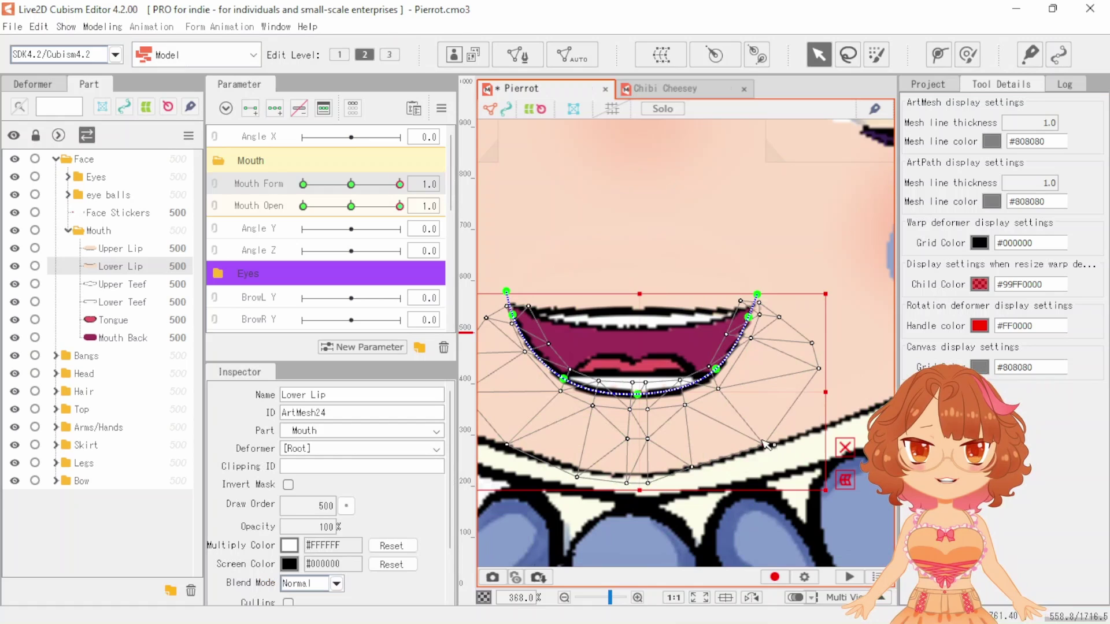
pyautogui.click(763, 444)
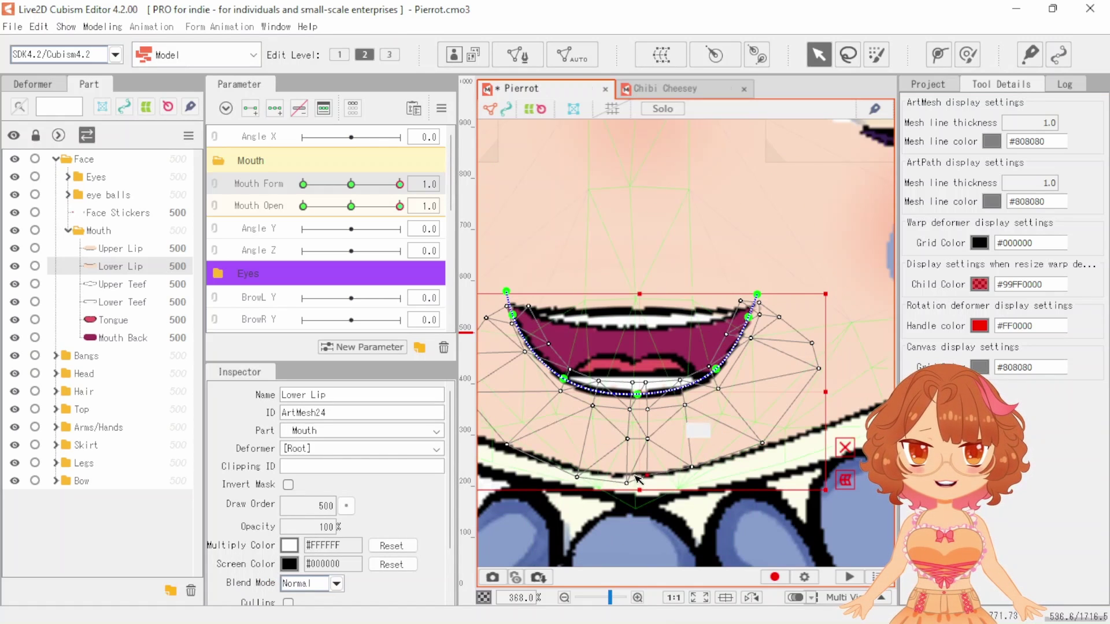
pyautogui.scroll(-2, 669, 489)
pyautogui.scroll(-4, 604, 503)
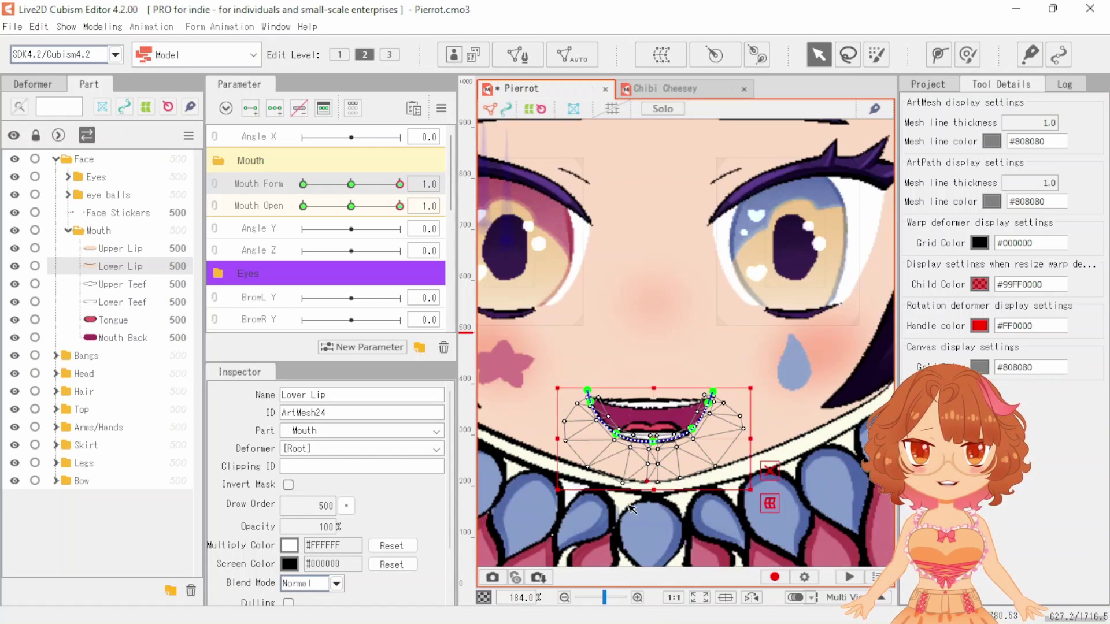
pyautogui.scroll(6, 601, 509)
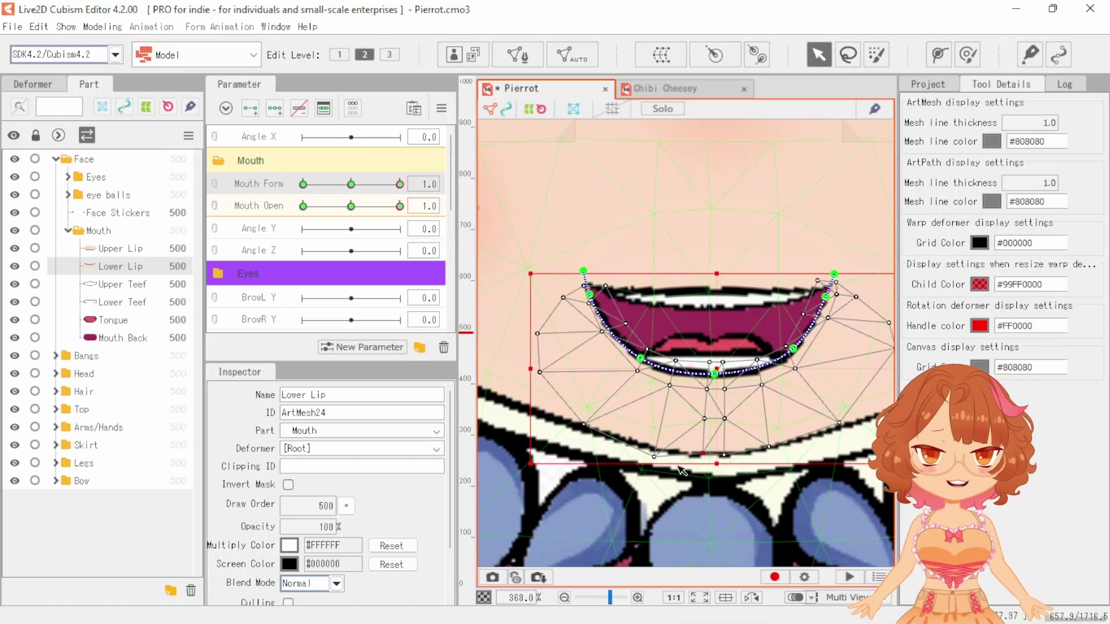
pyautogui.moveTo(655, 456); pyautogui.dragTo(655, 448)
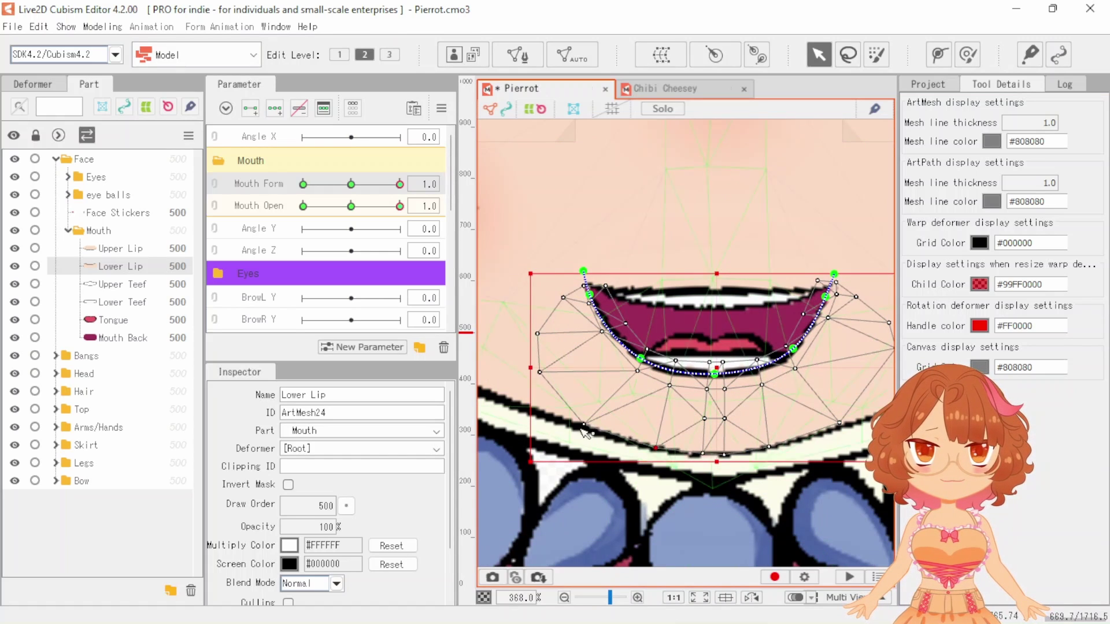
pyautogui.scroll(-6, 587, 427)
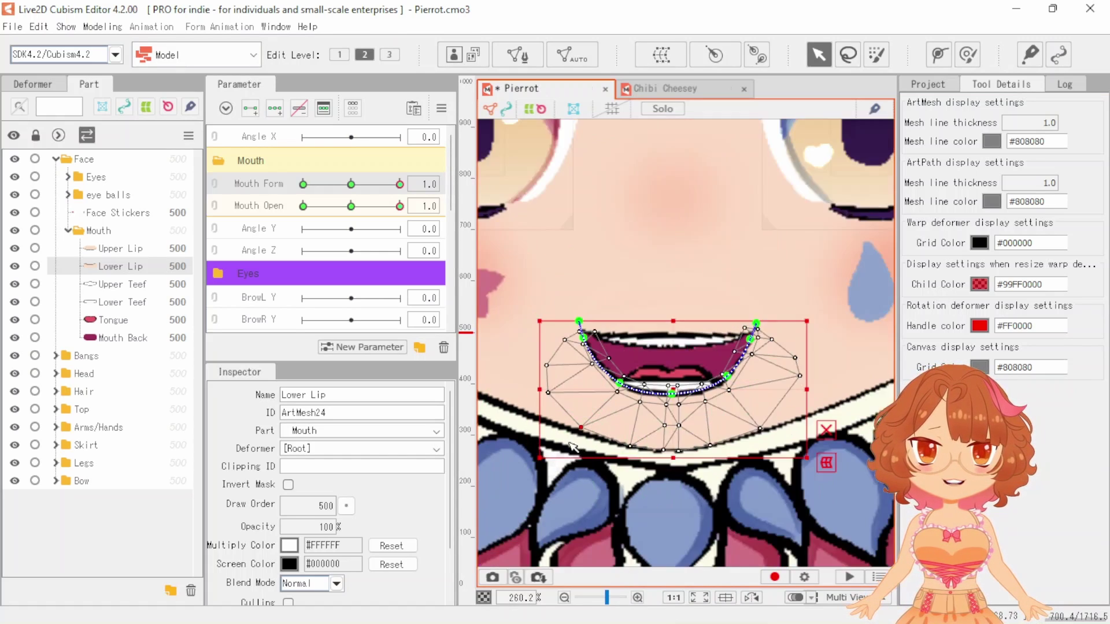
pyautogui.click(884, 368)
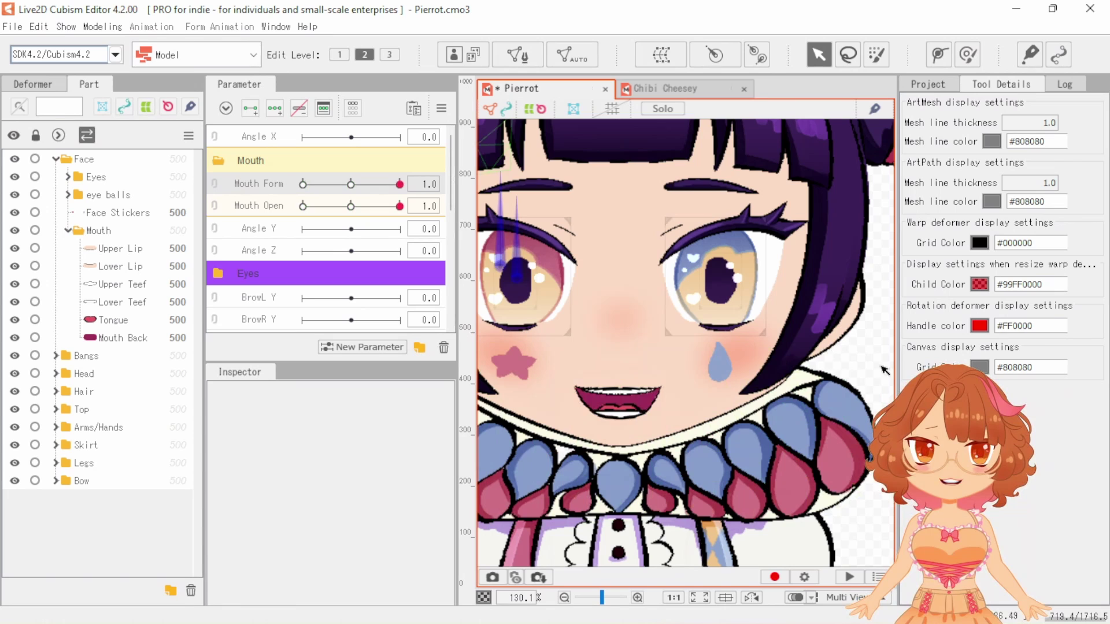
pyautogui.scroll(-2, 684, 538)
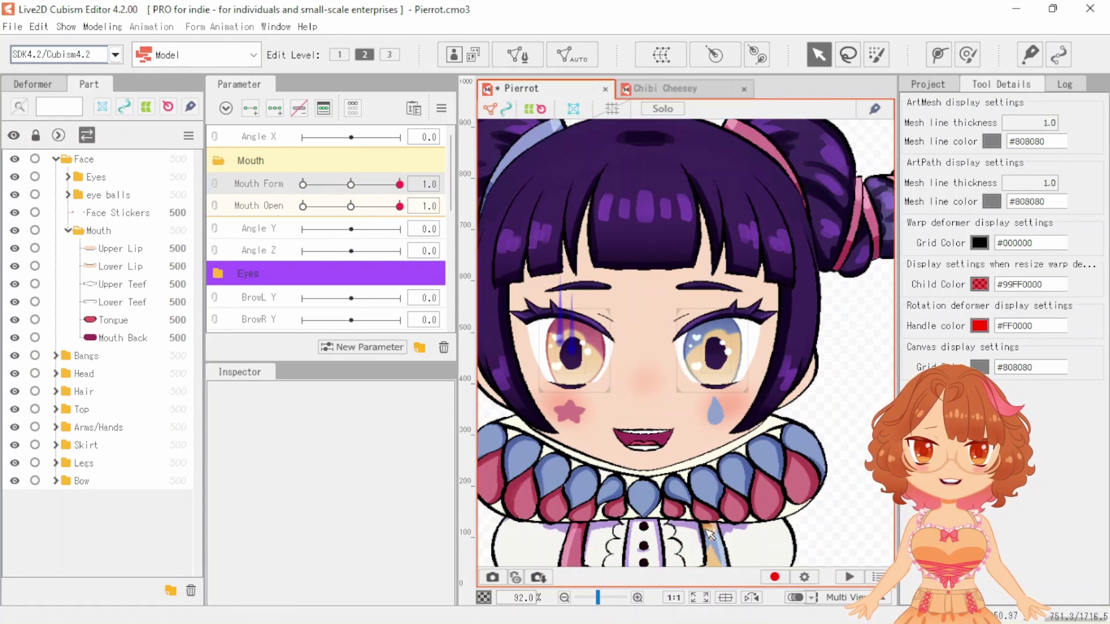
pyautogui.scroll(4, 596, 517)
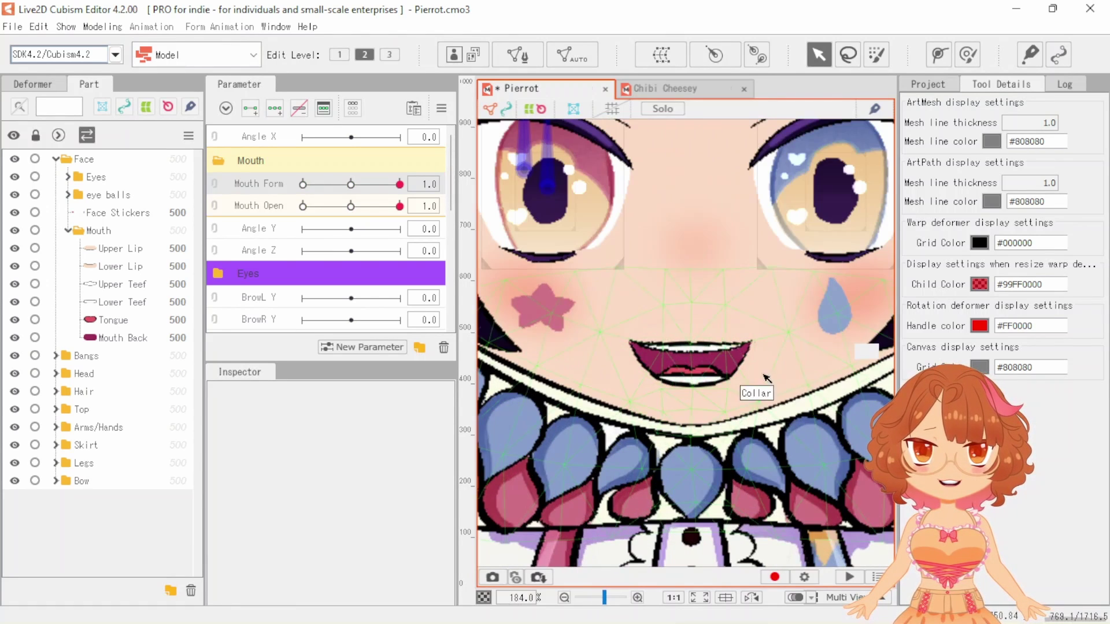
pyautogui.scroll(-2, 656, 520)
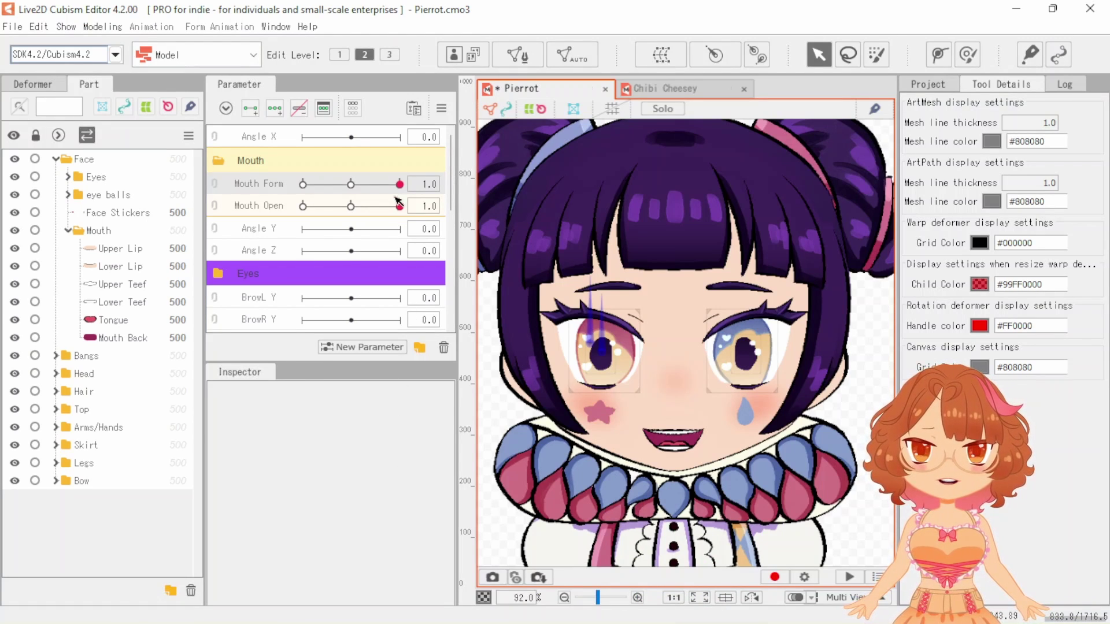
# Set Mouth Form to -1.0 with Mouth Open at 1.0, and move the whole Lower Lip down to open the mouth
pyautogui.moveTo(394, 189); pyautogui.dragTo(296, 189)
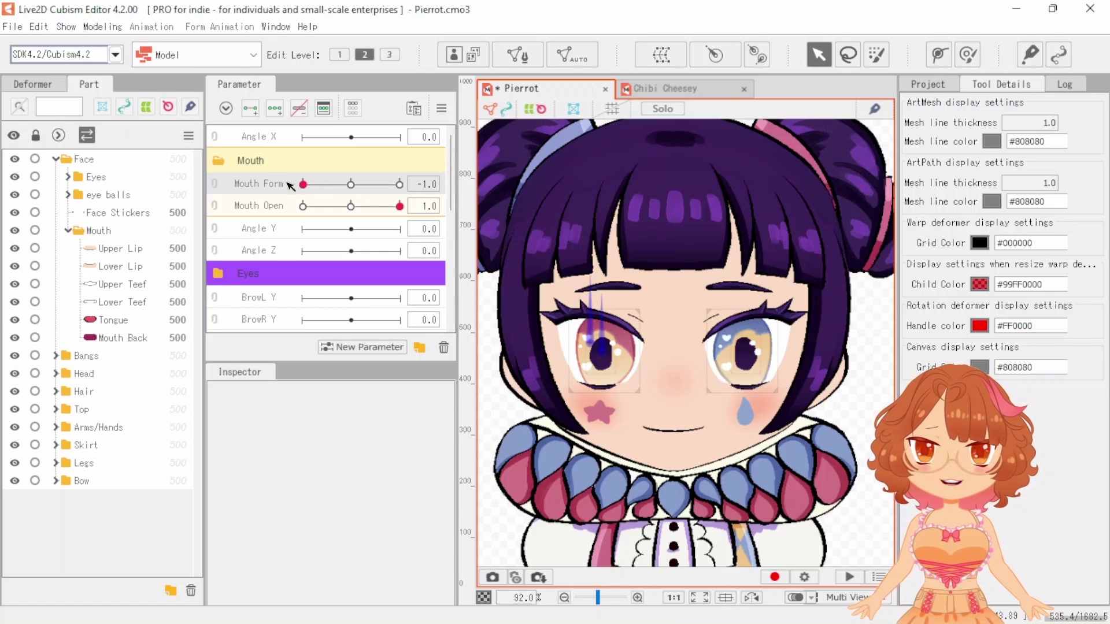
pyautogui.scroll(5, 668, 440)
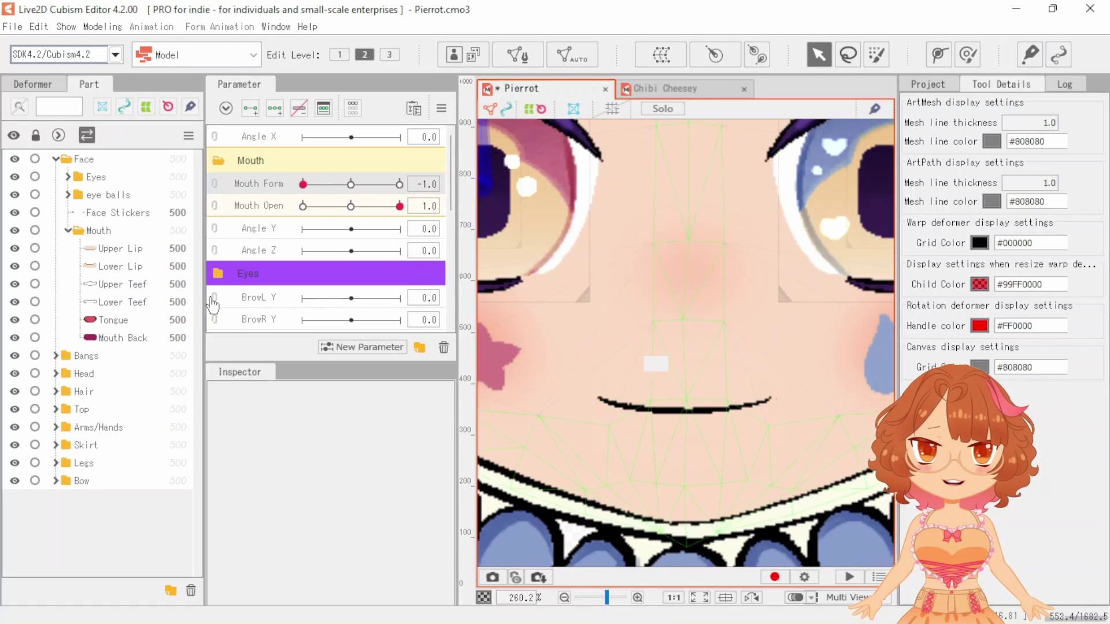
pyautogui.click(145, 251)
pyautogui.click(145, 266)
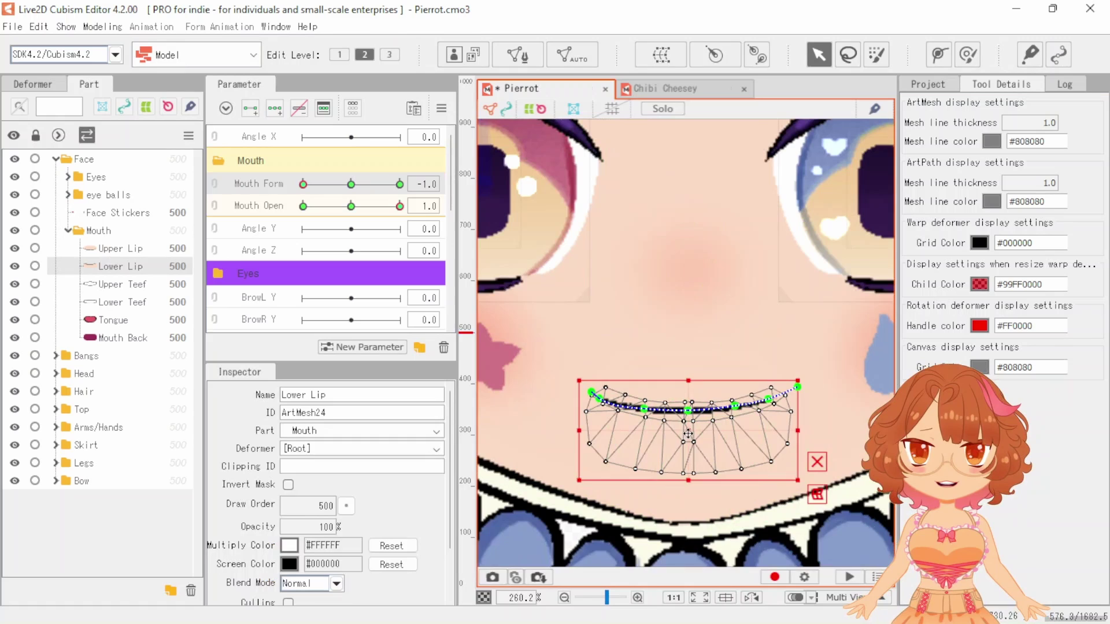
pyautogui.moveTo(691, 432); pyautogui.dragTo(691, 482)
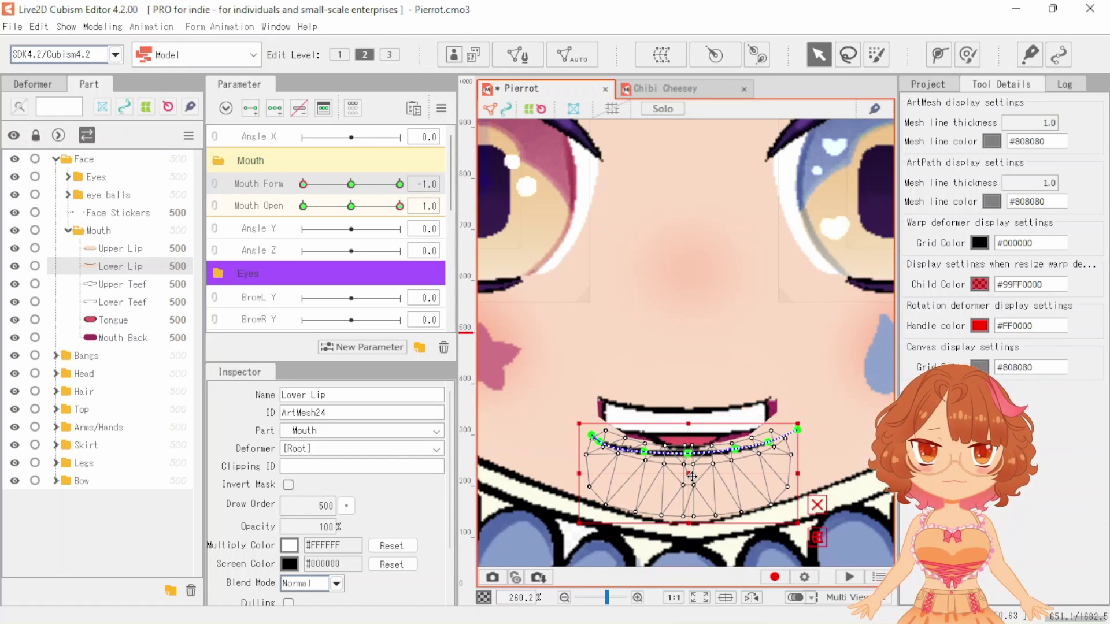
# Lower both end points of the Upper Lip's deform path slightly
pyautogui.click(135, 247)
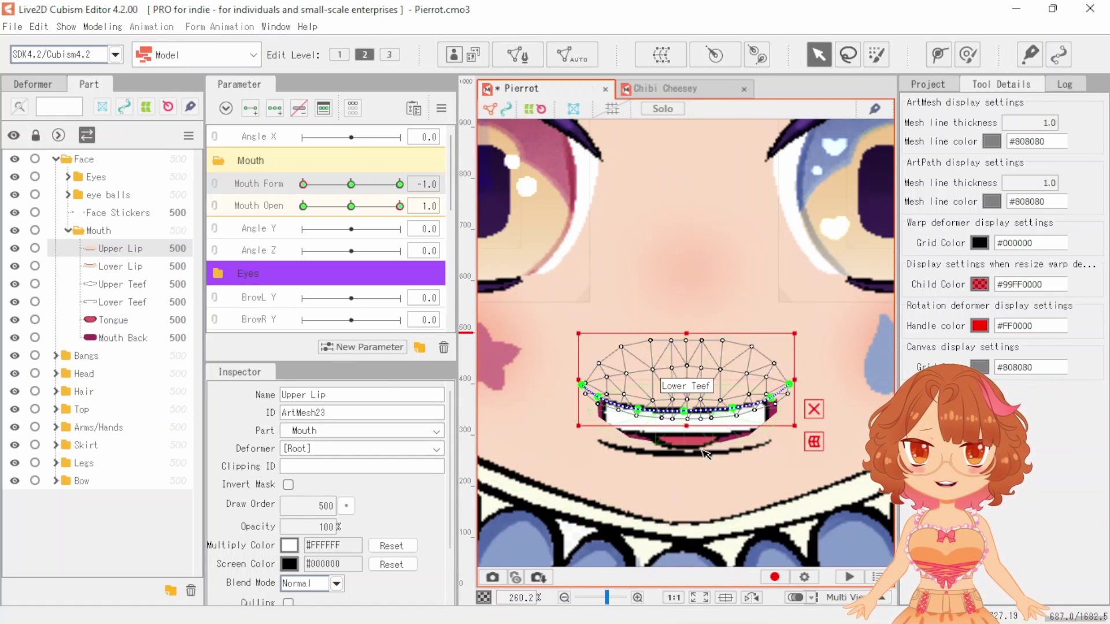
pyautogui.scroll(2, 690, 408)
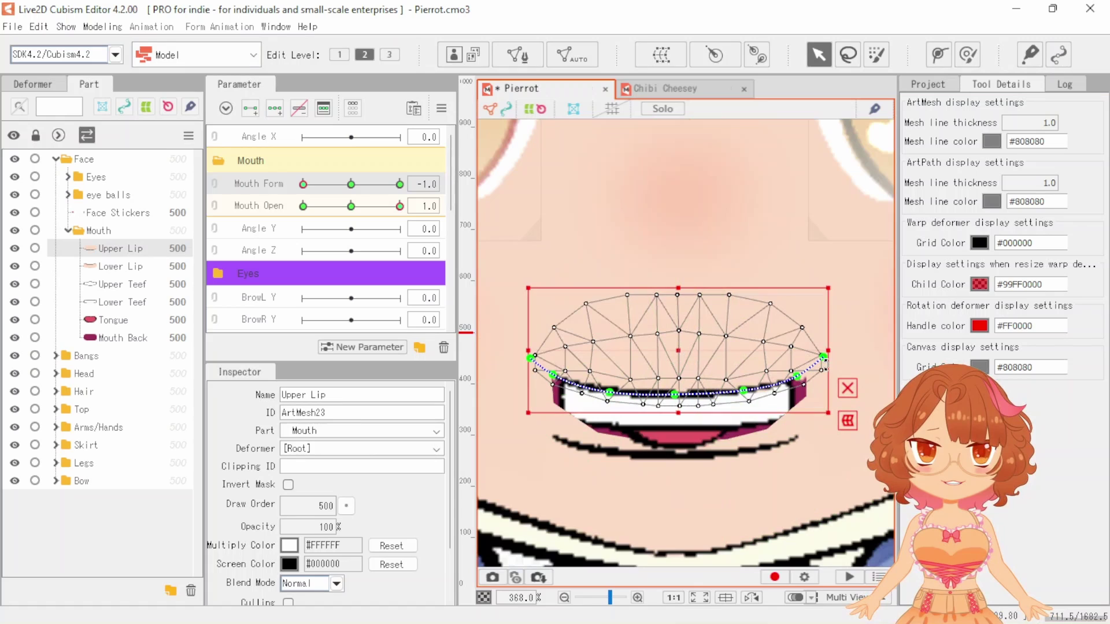
pyautogui.click(823, 357)
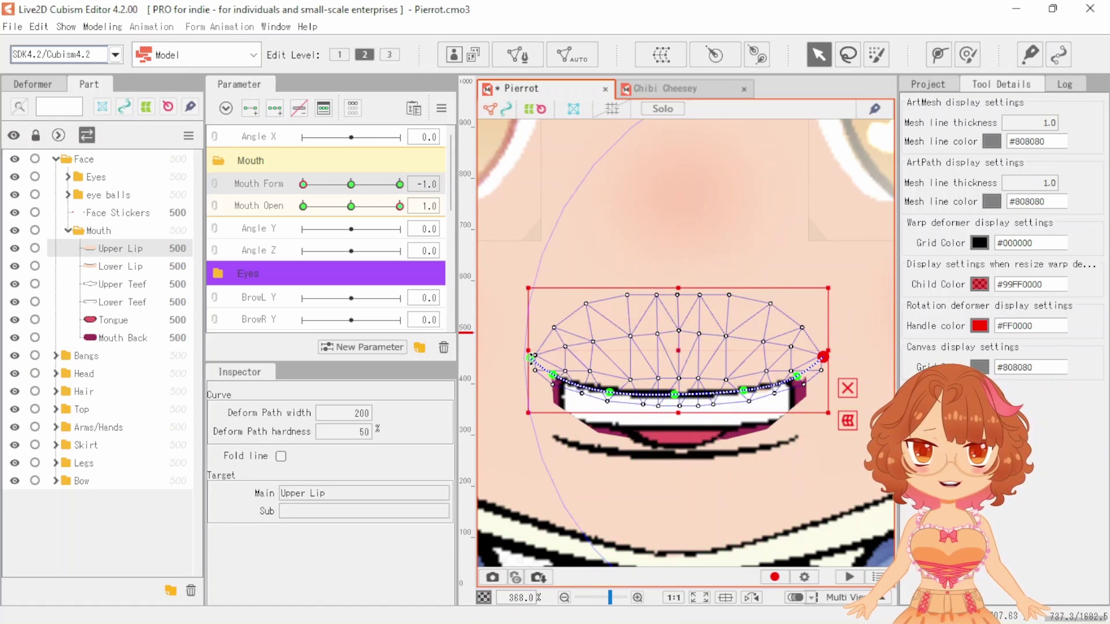
pyautogui.scroll(2, 530, 359)
pyautogui.click(533, 356)
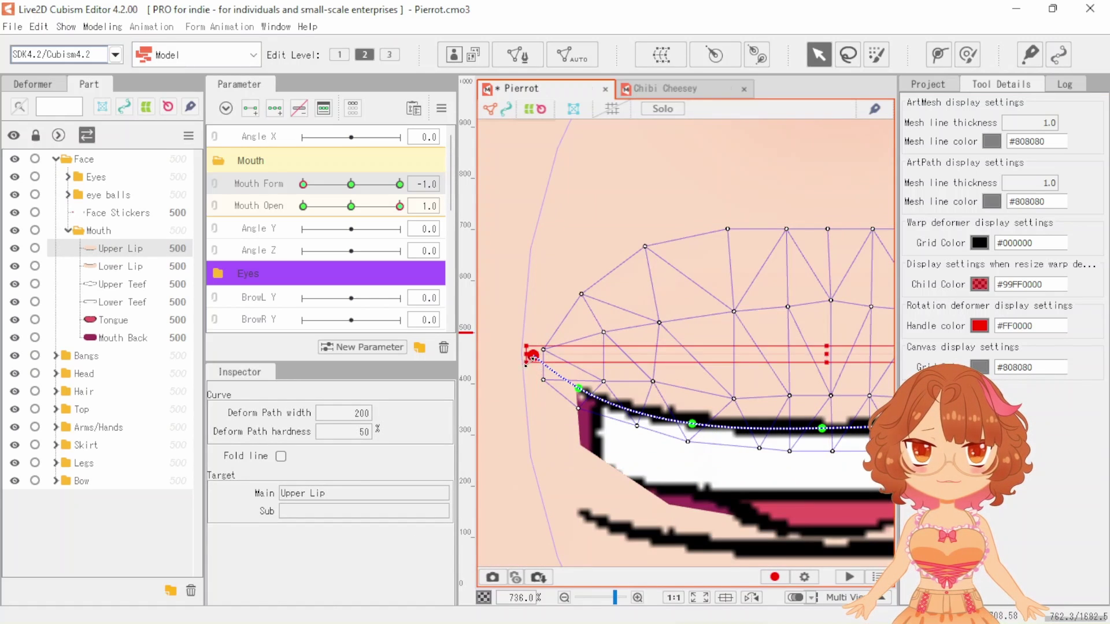
pyautogui.scroll(-1, 527, 365)
pyautogui.moveTo(734, 360); pyautogui.dragTo(734, 382)
# Lower the end and side points of the Upper Lip's path together so its center arches above them
pyautogui.keyDown('shift'); pyautogui.click(561, 384); pyautogui.keyUp('shift')
pyautogui.scroll(-1, 530, 400)
pyautogui.scroll(-1, 578, 391)
pyautogui.scroll(1, 729, 399)
pyautogui.scroll(1, 719, 403)
pyautogui.keyDown('shift'); pyautogui.click(742, 384); pyautogui.keyUp('shift')
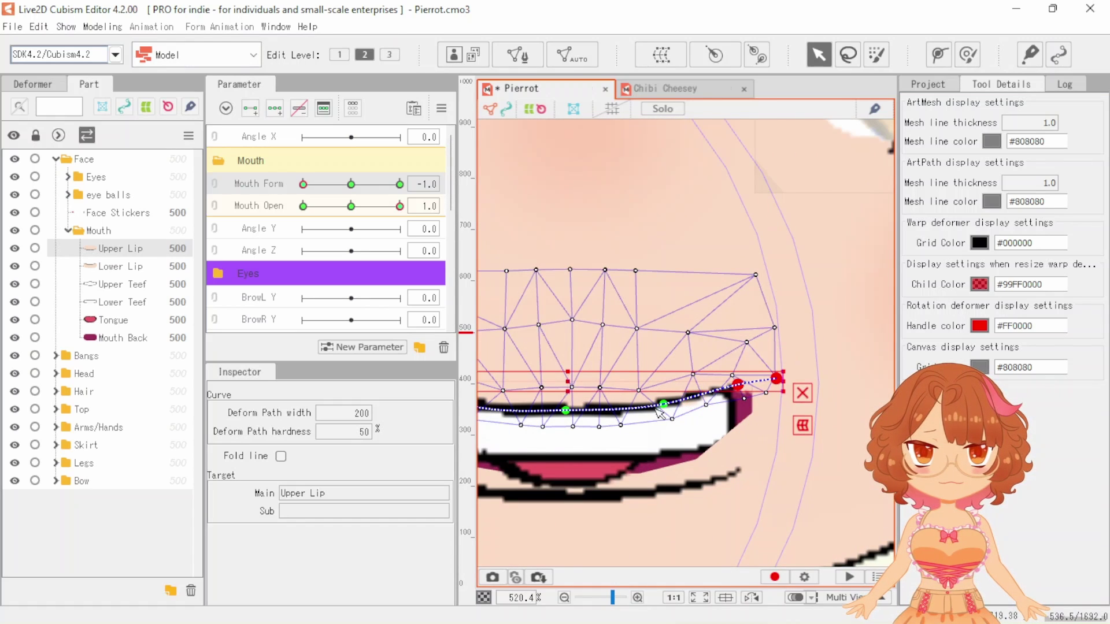
pyautogui.keyDown('shift'); pyautogui.click(665, 407); pyautogui.keyUp('shift')
pyautogui.scroll(-1, 642, 413)
pyautogui.keyDown('shift'); pyautogui.click(555, 412); pyautogui.keyUp('shift')
pyautogui.moveTo(620, 409); pyautogui.dragTo(622, 423)
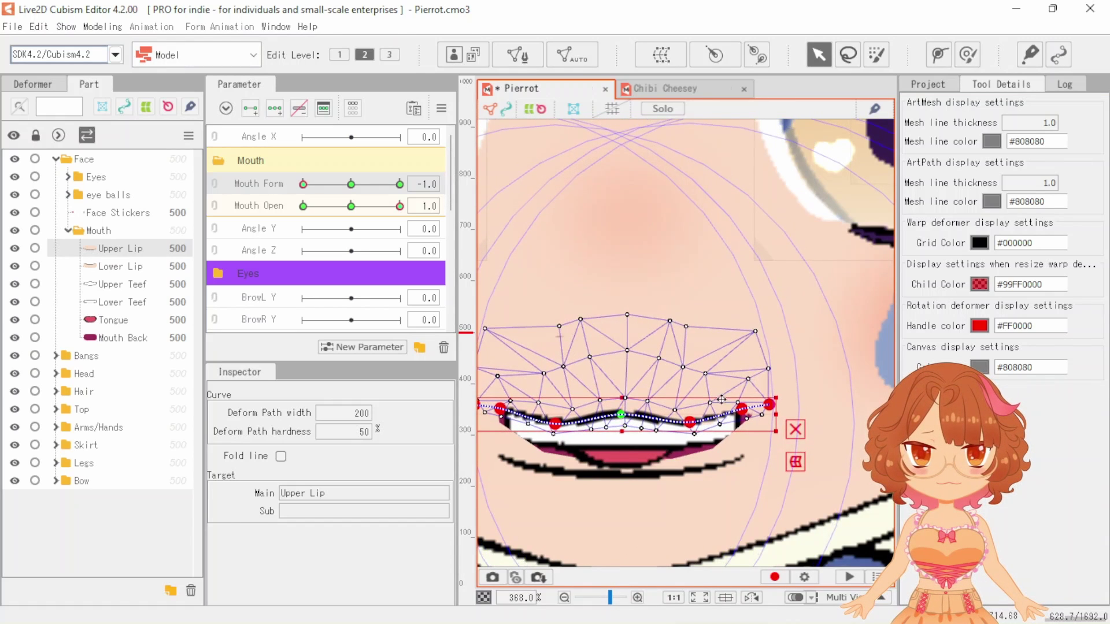
# Lower the two outermost points on each side of the Upper Lip's path toward the corners of the lower lip
pyautogui.click(802, 416)
pyautogui.click(743, 408)
pyautogui.click(742, 410)
pyautogui.keyDown('shift'); pyautogui.click(768, 405); pyautogui.keyUp('shift')
pyautogui.scroll(-1, 769, 406)
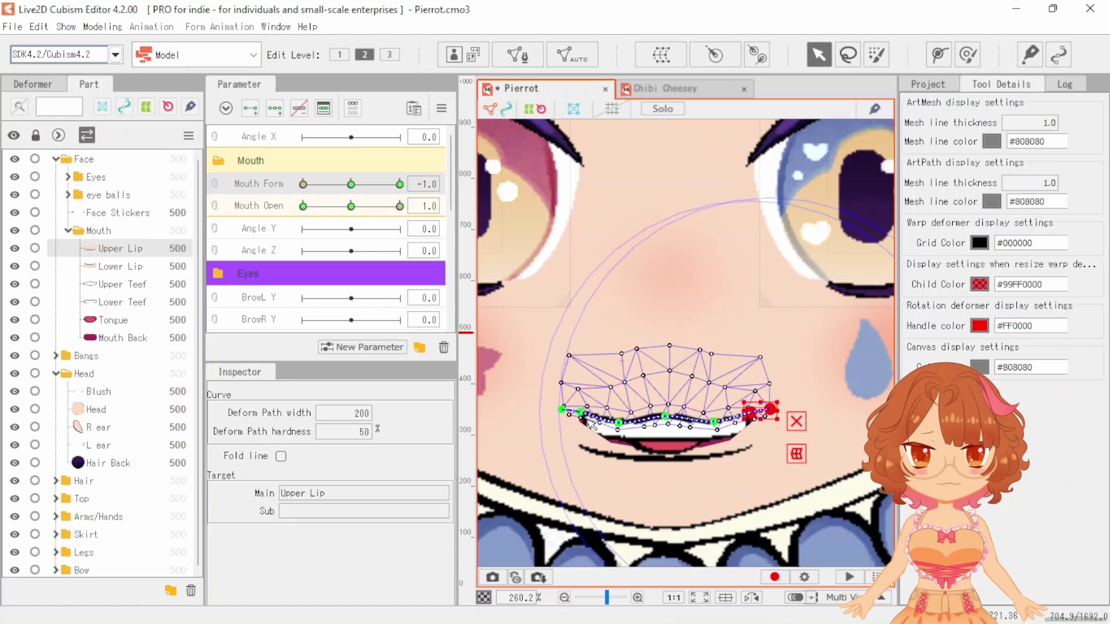
pyautogui.scroll(2, 586, 414)
pyautogui.keyDown('shift'); pyautogui.click(577, 413); pyautogui.keyUp('shift')
pyautogui.keyDown('shift'); pyautogui.click(541, 408); pyautogui.keyUp('shift')
pyautogui.moveTo(744, 412); pyautogui.dragTo(748, 460)
pyautogui.scroll(-2, 677, 454)
pyautogui.scroll(2, 796, 477)
pyautogui.scroll(2, 800, 451)
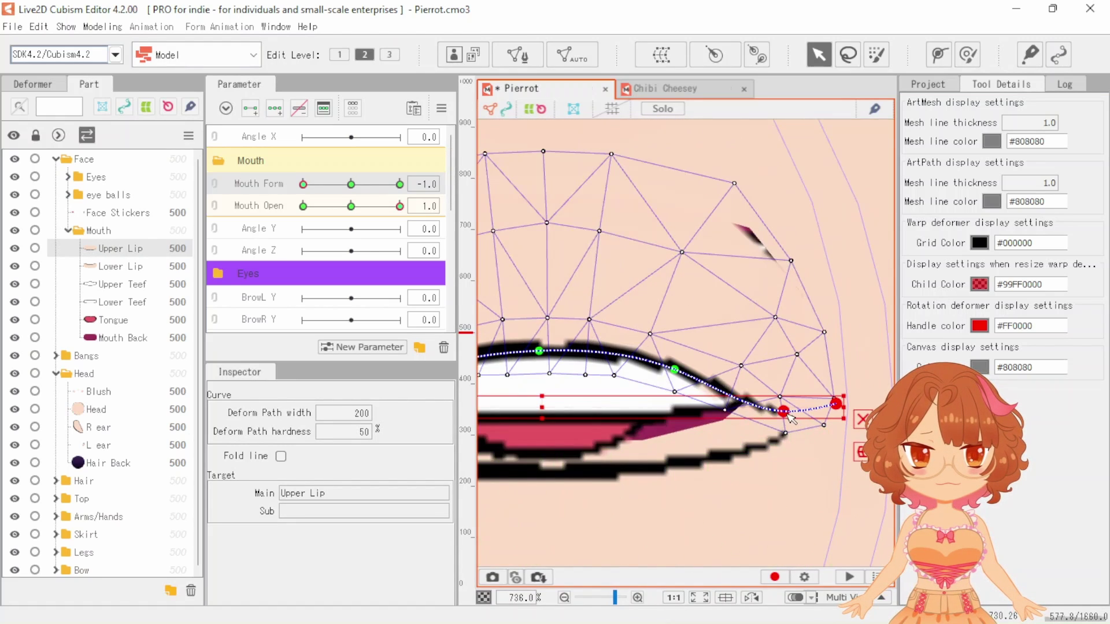
# Spread the selected corner points of the Upper Lip's path slightly outward on both sides
pyautogui.hotkey('ctrl', 'z')
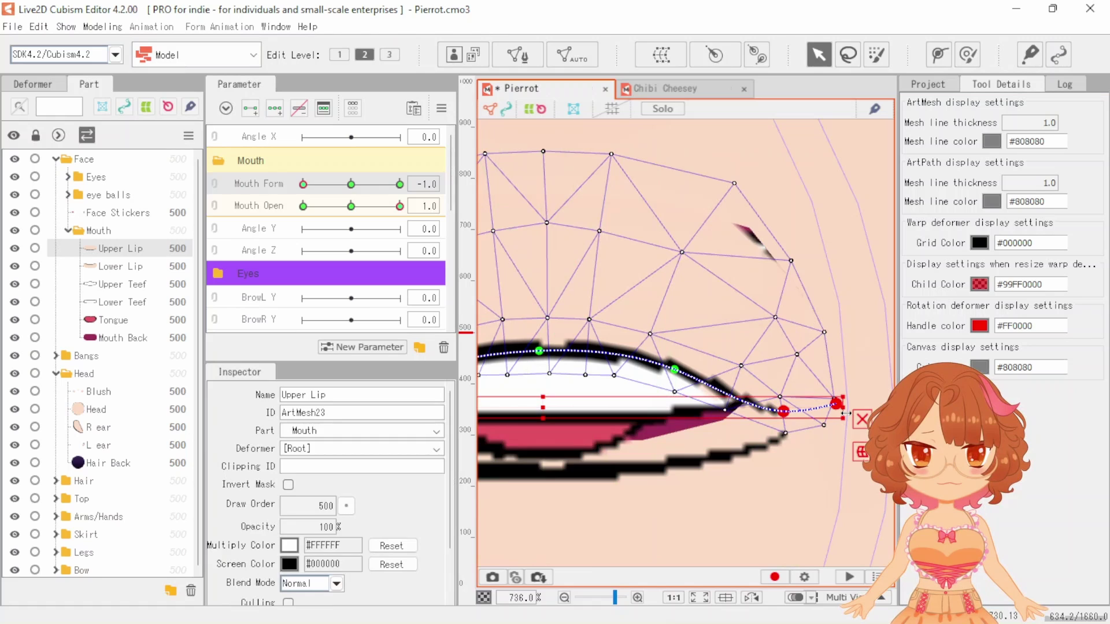
pyautogui.moveTo(843, 407); pyautogui.dragTo(857, 407)
pyautogui.scroll(-2, 782, 437)
pyautogui.moveTo(506, 423); pyautogui.dragTo(504, 423)
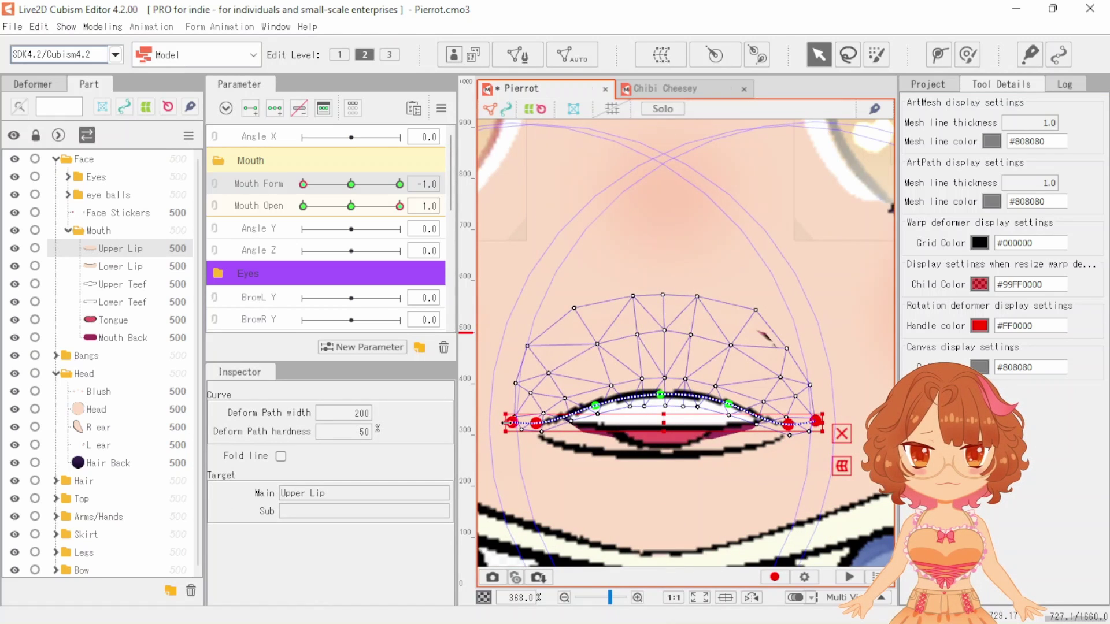
# Raise the two outermost points on each side of the Lower Lip's path to meet the Upper Lip's corners
pyautogui.click(630, 469)
pyautogui.click(529, 428)
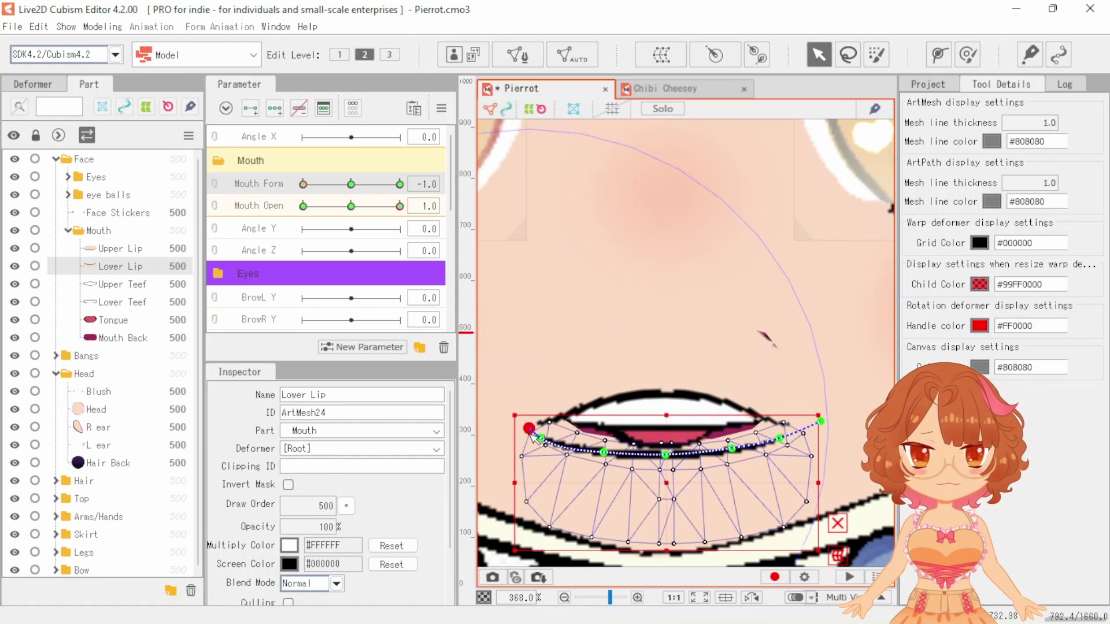
pyautogui.scroll(3, 808, 438)
pyautogui.keyDown('shift'); pyautogui.click(847, 393); pyautogui.keyUp('shift')
pyautogui.scroll(3, 858, 447)
pyautogui.scroll(-5, 862, 451)
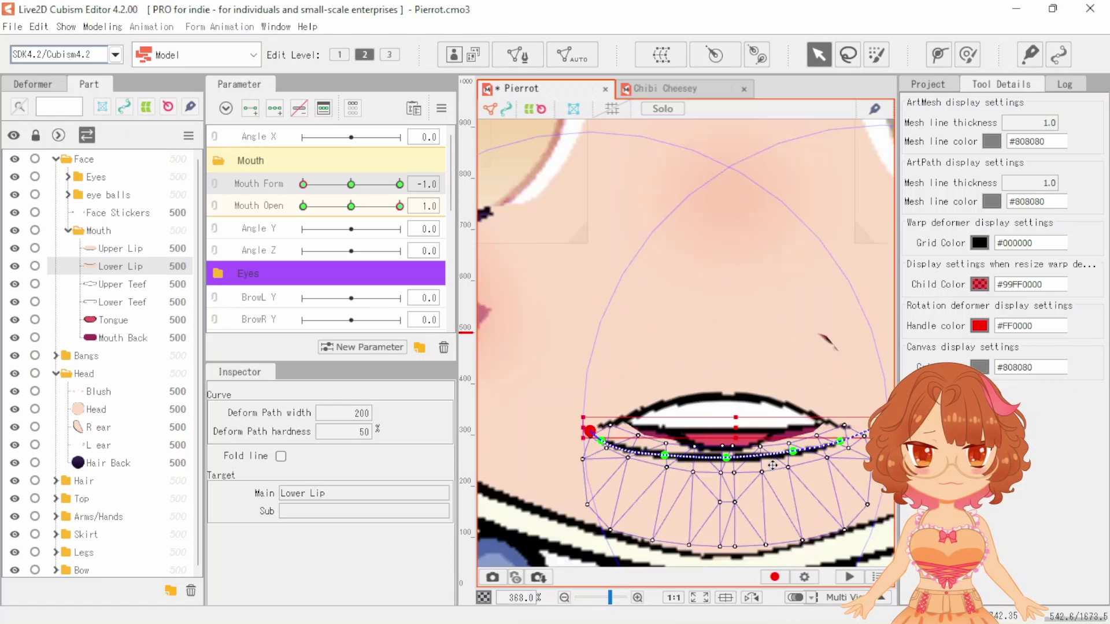
pyautogui.keyDown('shift'); pyautogui.click(530, 429); pyautogui.keyUp('shift')
pyautogui.scroll(-1, 512, 460)
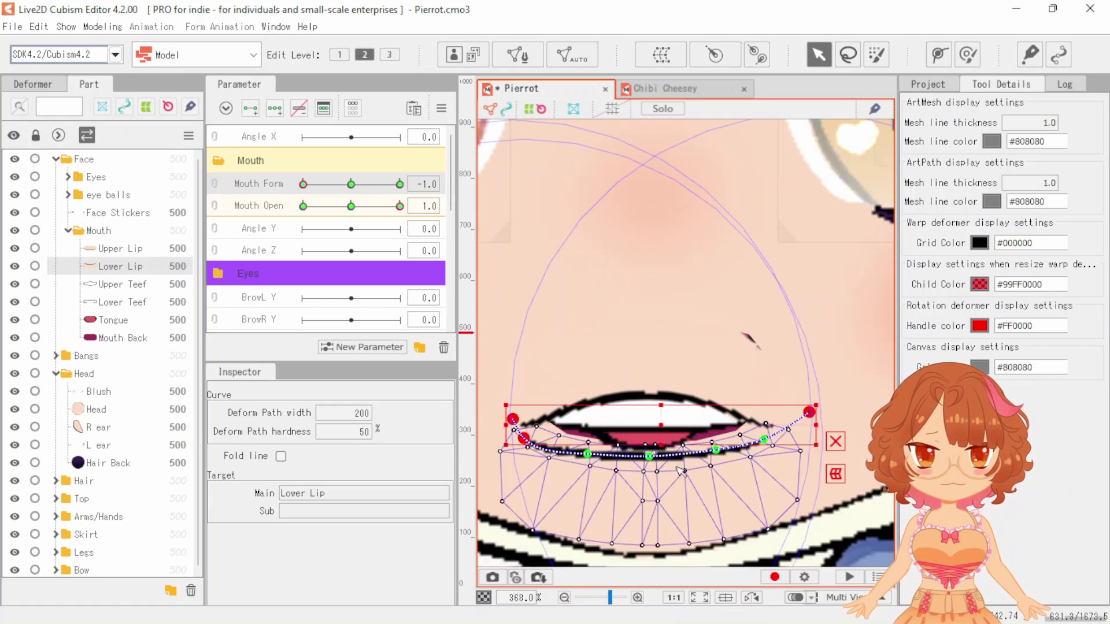
pyautogui.keyDown('shift'); pyautogui.click(763, 440); pyautogui.keyUp('shift')
pyautogui.moveTo(662, 427); pyautogui.dragTo(661, 415)
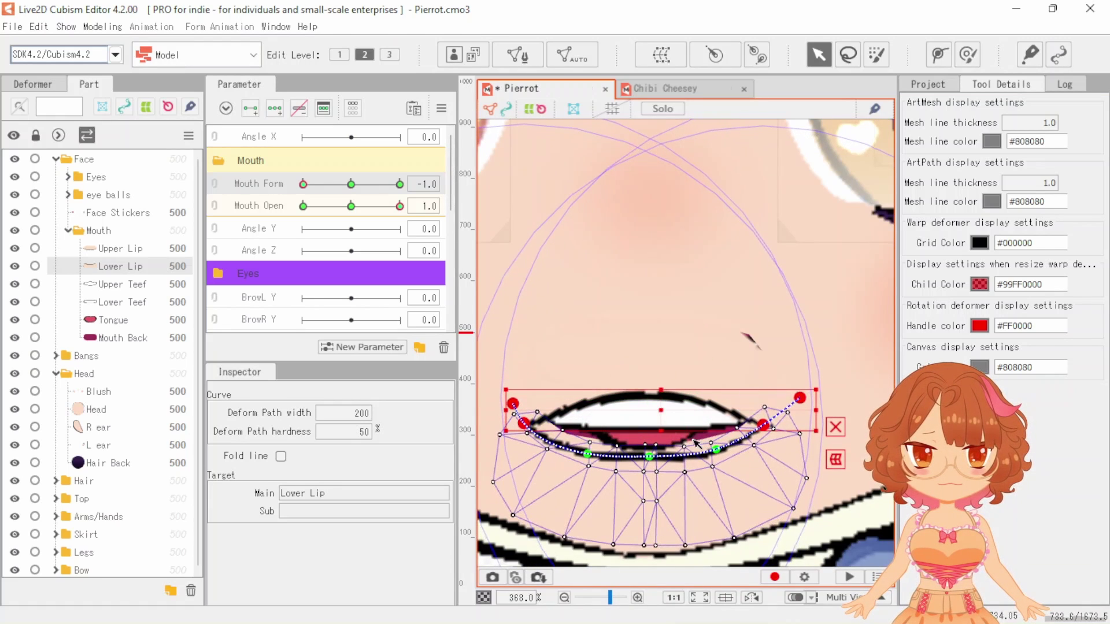
# Move the Mouth Back down to fill the opening between the lips, and move the Lower Teef down onto the lower lip
pyautogui.click(645, 319)
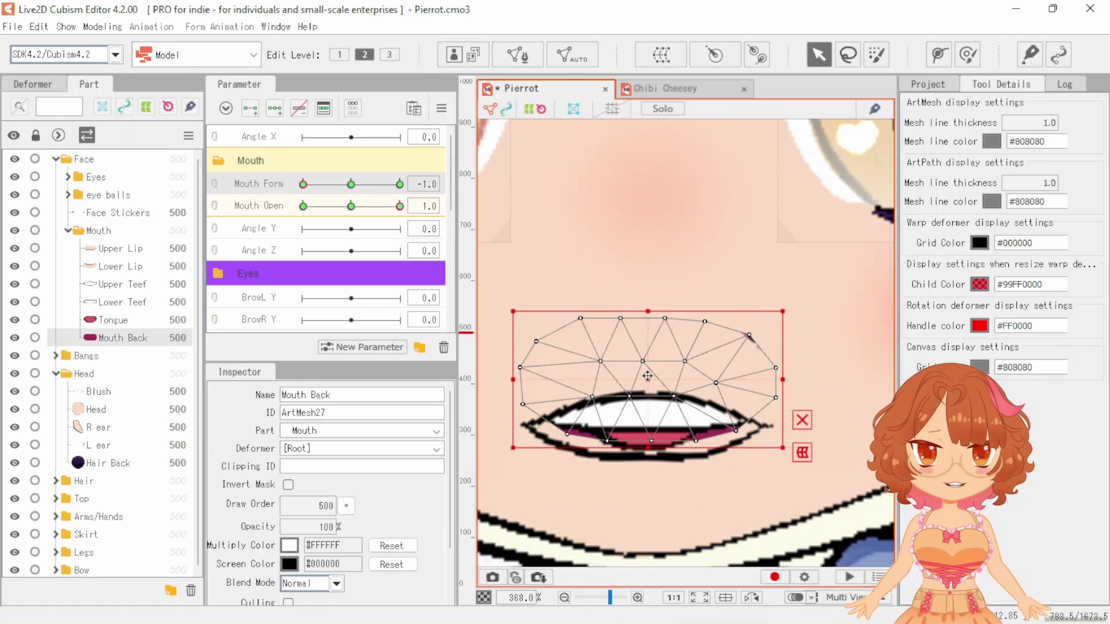
pyautogui.click(118, 302)
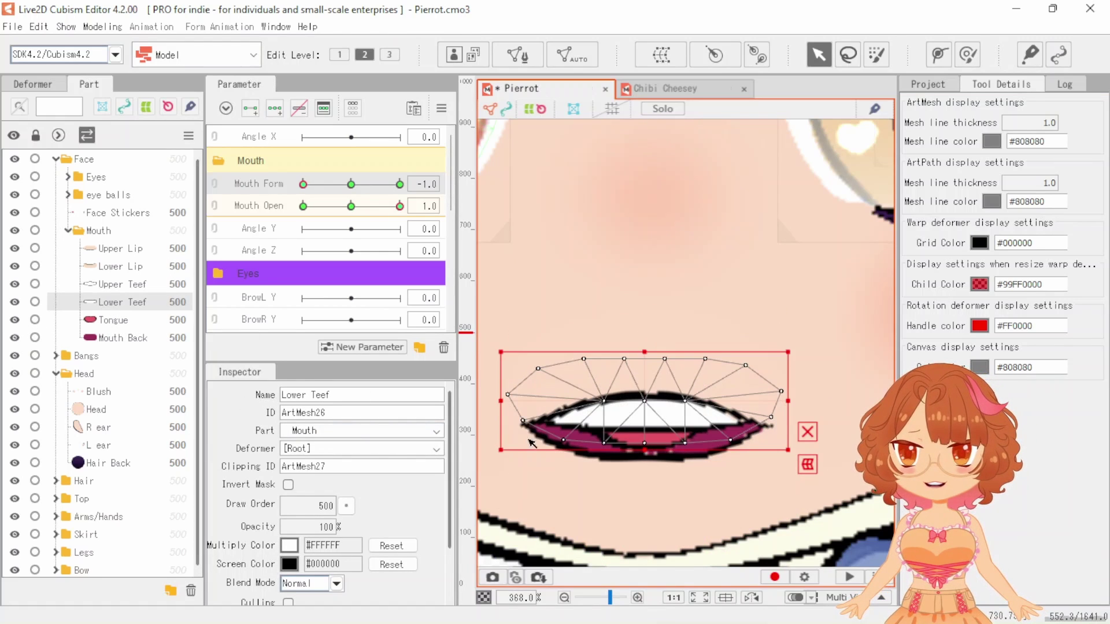
pyautogui.moveTo(655, 404); pyautogui.dragTo(655, 469)
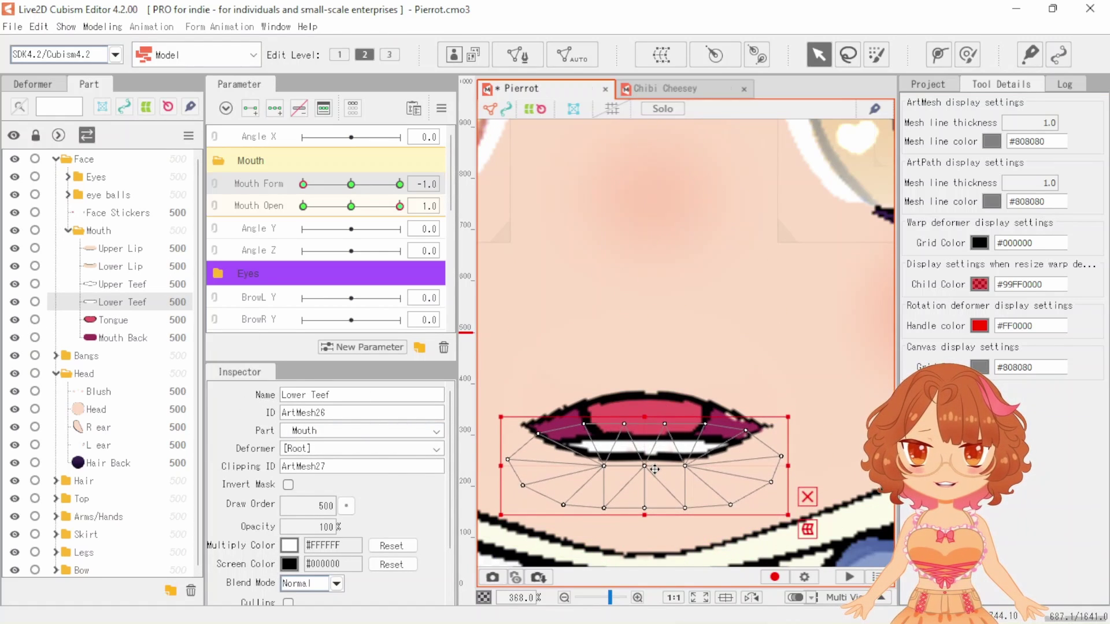
# Move the Upper Teef down to just below the upper lip
pyautogui.click(104, 284)
pyautogui.moveTo(636, 353); pyautogui.dragTo(641, 382)
pyautogui.hotkey('ctrl', 'z')
pyautogui.scroll(-2, 680, 418)
pyautogui.scroll(1, 686, 457)
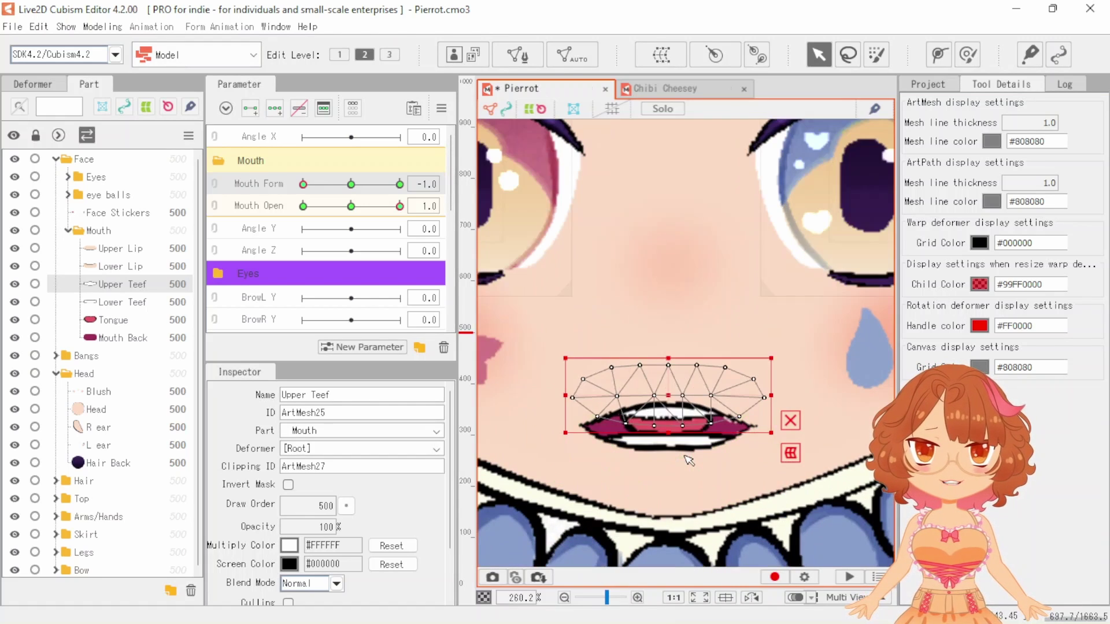
# Move the Tongue down so it sits inside the lower part of the open mouth
pyautogui.click(669, 418)
pyautogui.moveTo(668, 417); pyautogui.dragTo(666, 444)
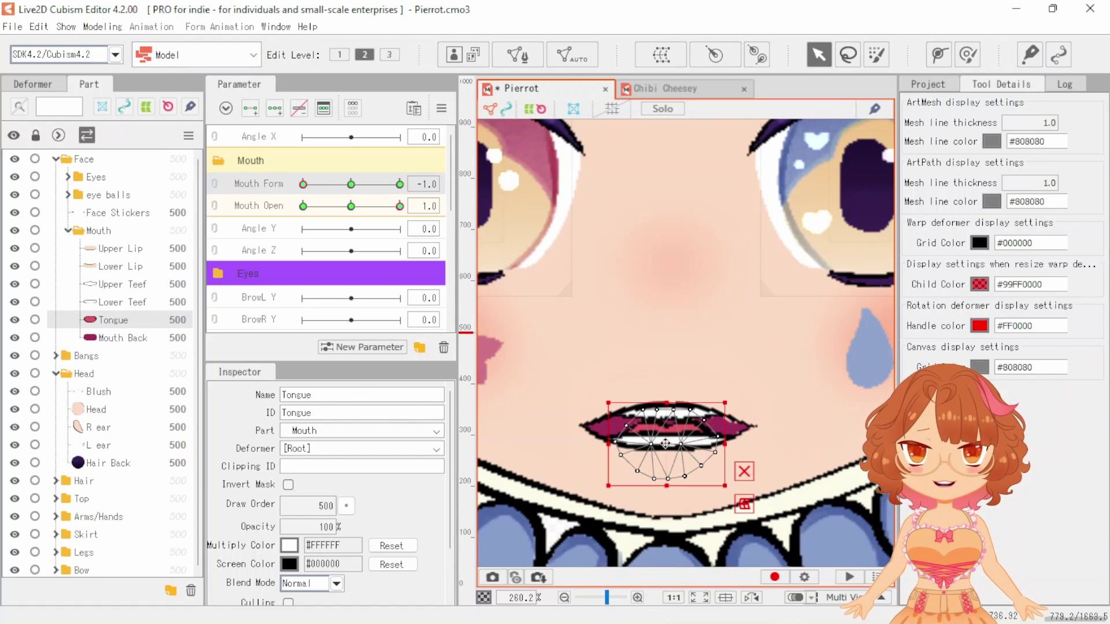
pyautogui.scroll(-3, 666, 444)
pyautogui.click(842, 512)
pyautogui.scroll(-1, 817, 503)
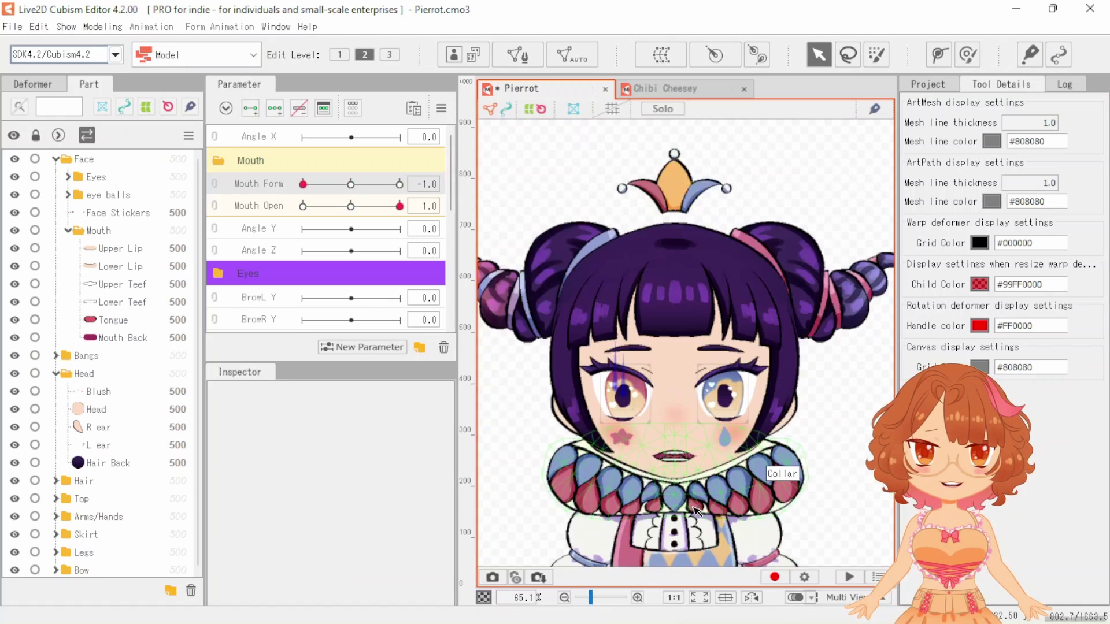
# Pull the two outermost points on each side of the Lower Lip's path slightly inward to narrow the lip's corners
pyautogui.scroll(12, 696, 509)
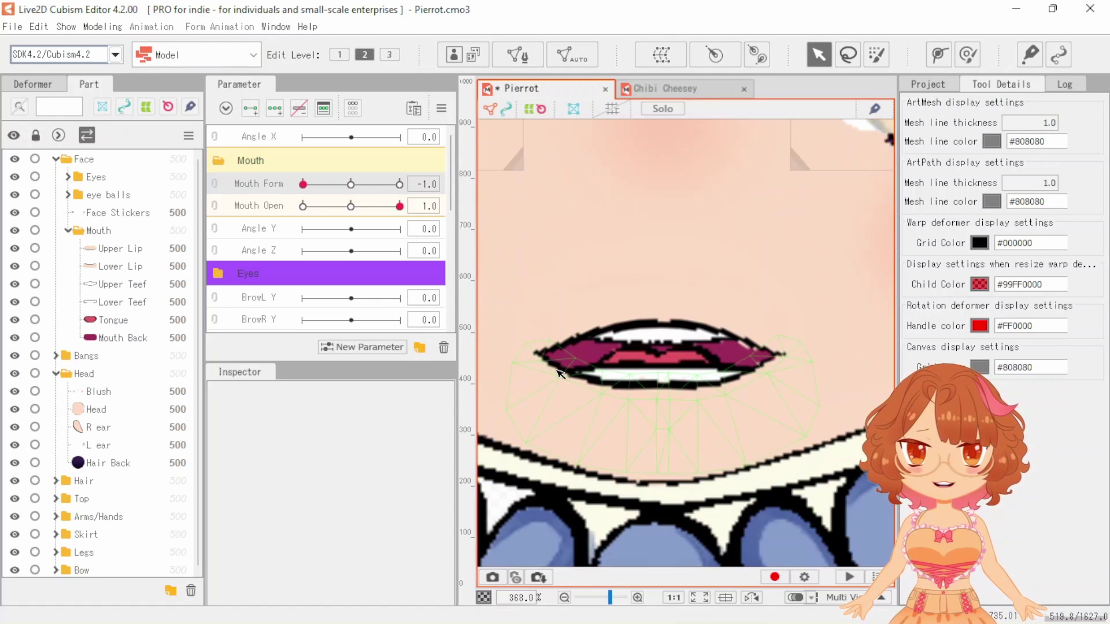
pyautogui.click(549, 372)
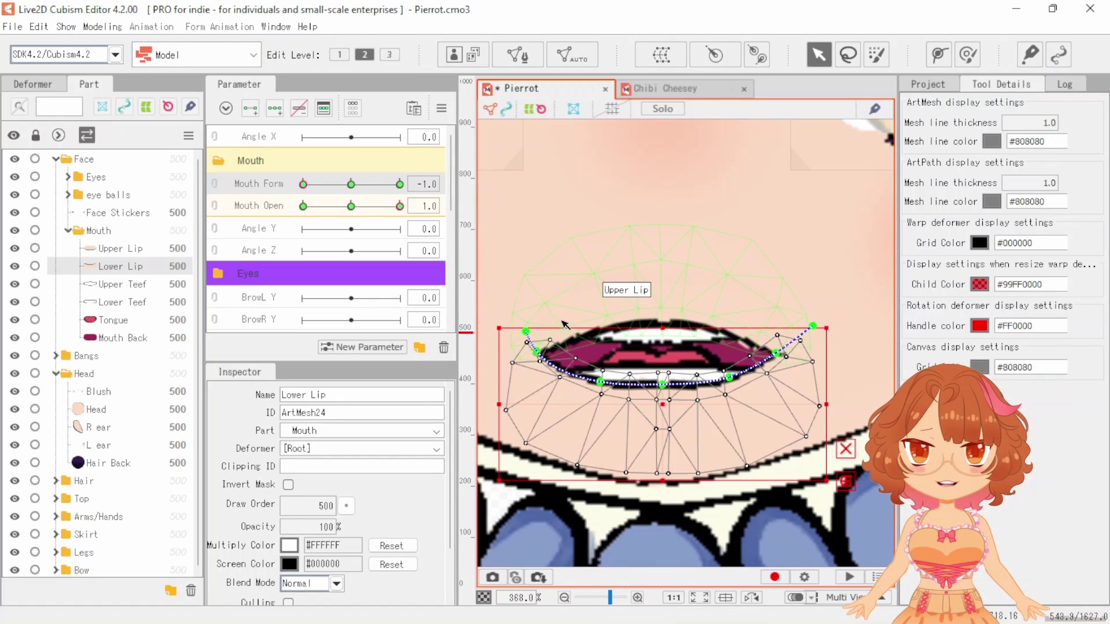
pyautogui.scroll(2, 527, 340)
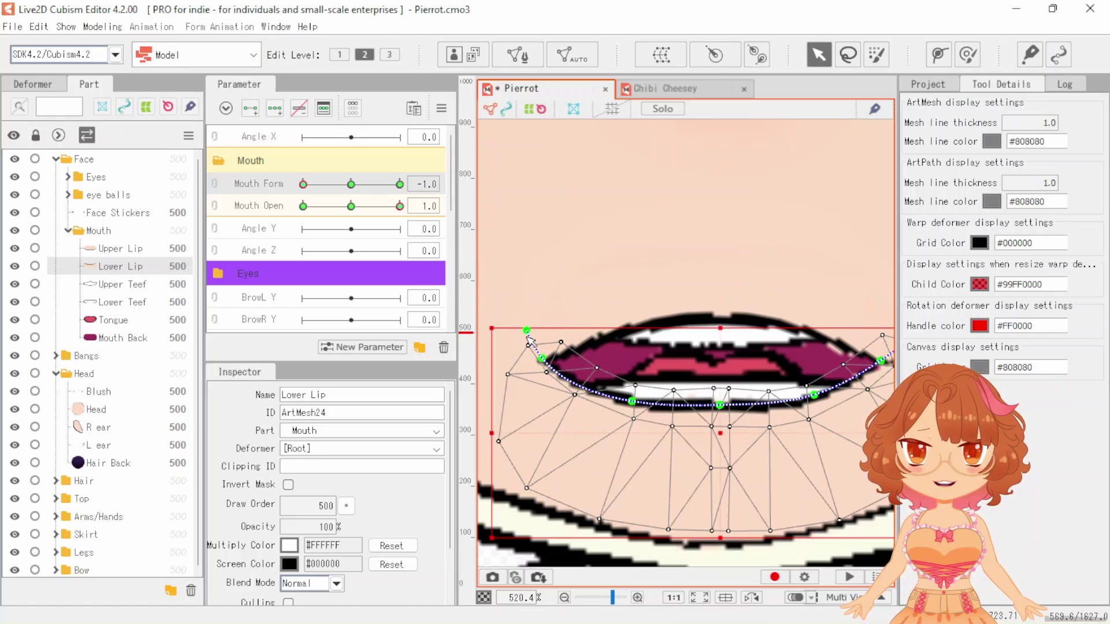
pyautogui.click(526, 332)
pyautogui.keyDown('shift'); pyautogui.click(542, 359); pyautogui.keyUp('shift')
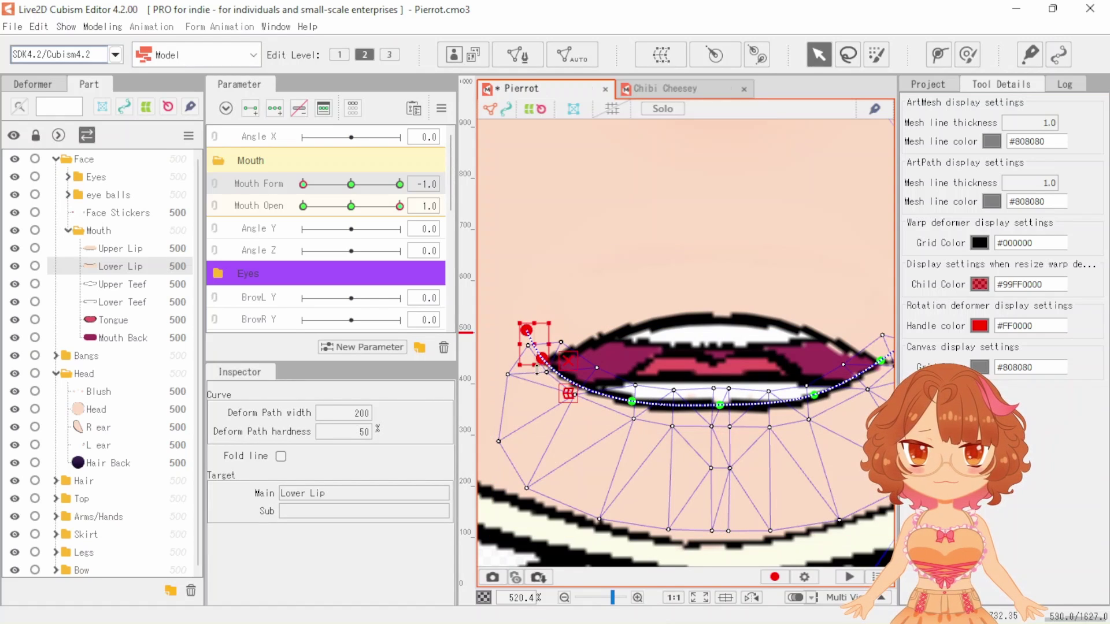
pyautogui.scroll(-2, 537, 370)
pyautogui.keyDown('shift'); pyautogui.click(783, 363); pyautogui.keyUp('shift')
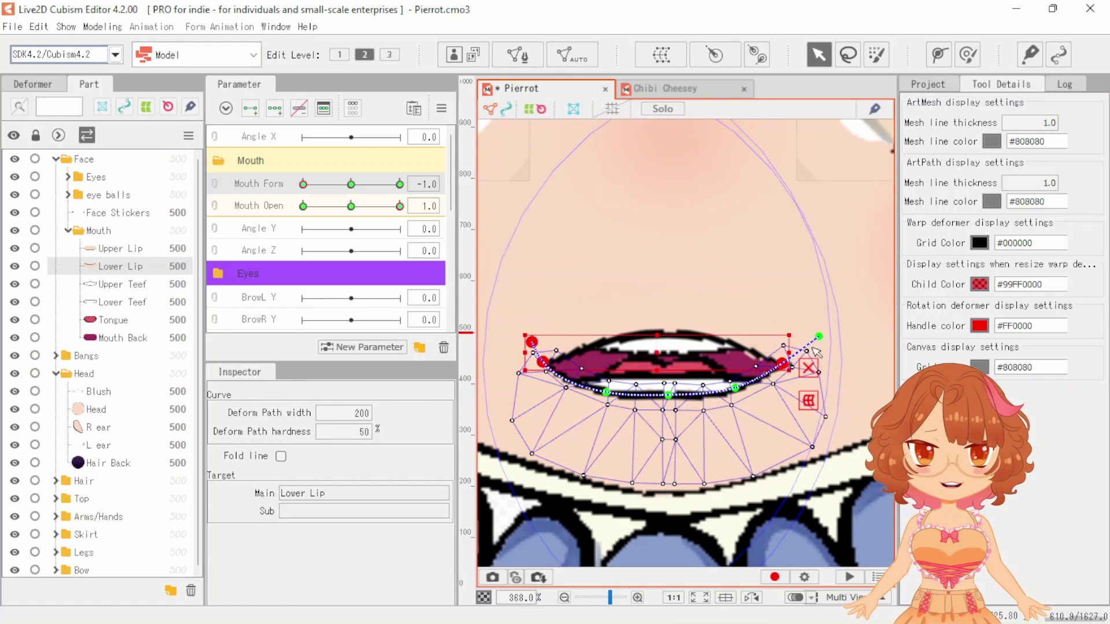
pyautogui.keyDown('shift'); pyautogui.click(819, 336); pyautogui.keyUp('shift')
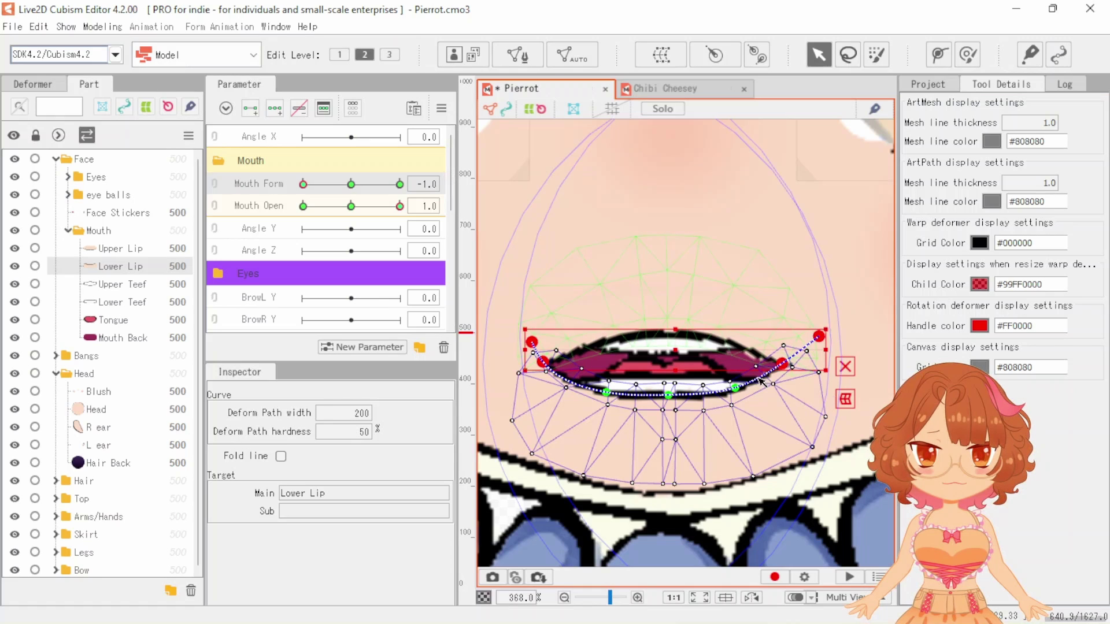
pyautogui.moveTo(828, 353); pyautogui.dragTo(809, 354)
pyautogui.moveTo(525, 351); pyautogui.dragTo(536, 351)
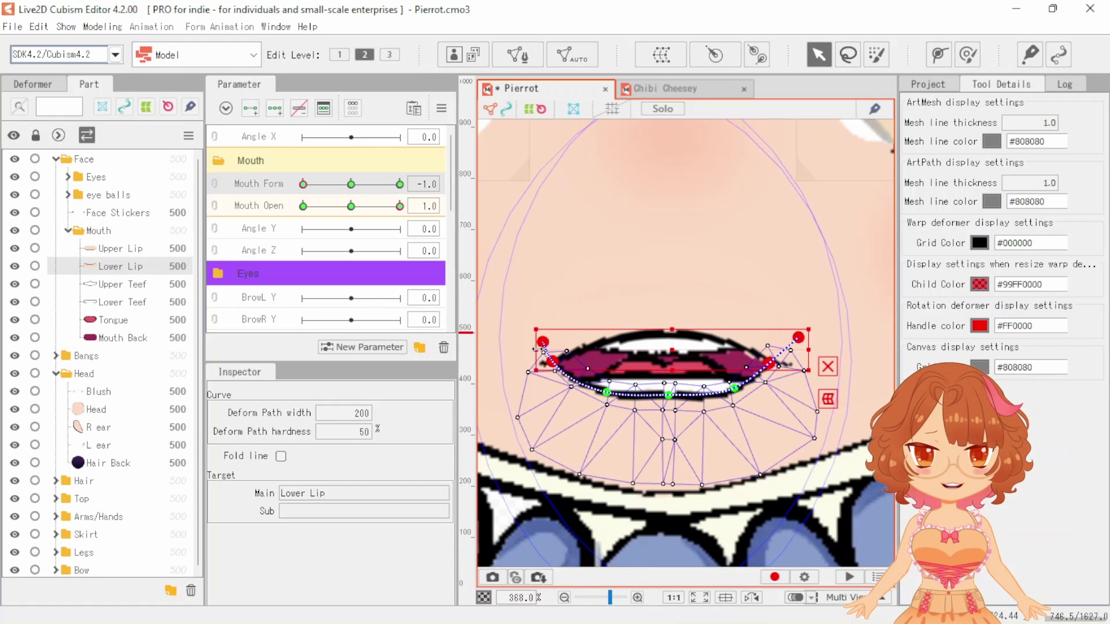
# Shift the Upper Lip's outer path points inward so the corners line up with the Lower Lip
pyautogui.click(718, 337)
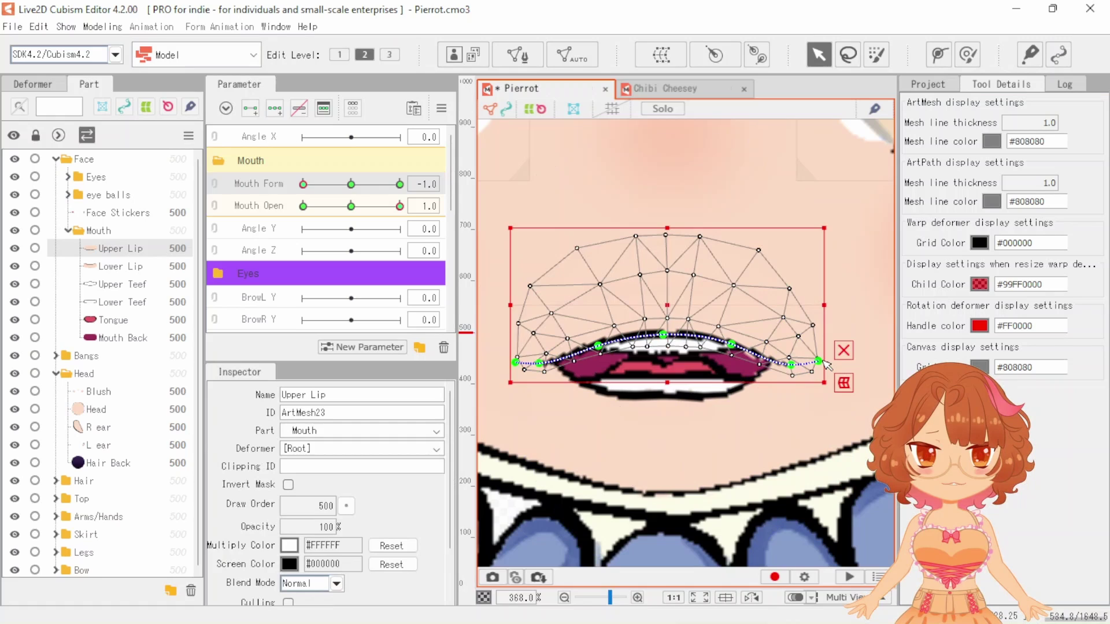
pyautogui.click(818, 361)
pyautogui.keyDown('shift'); pyautogui.click(790, 365); pyautogui.keyUp('shift')
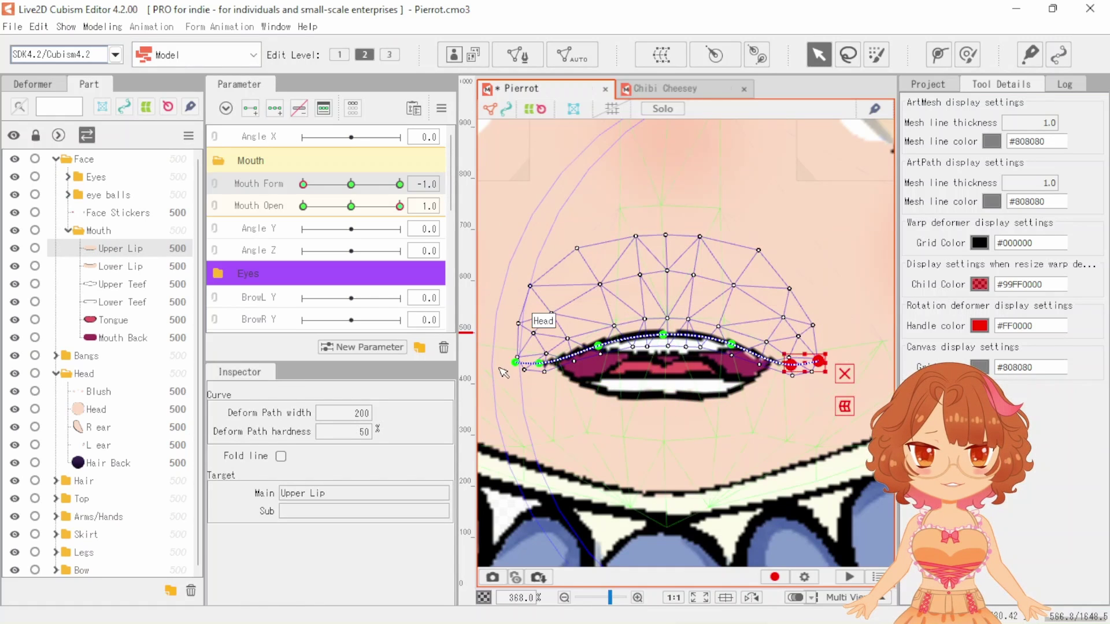
pyautogui.keyDown('shift'); pyautogui.click(516, 363); pyautogui.keyUp('shift')
pyautogui.keyDown('shift'); pyautogui.click(540, 363); pyautogui.keyUp('shift')
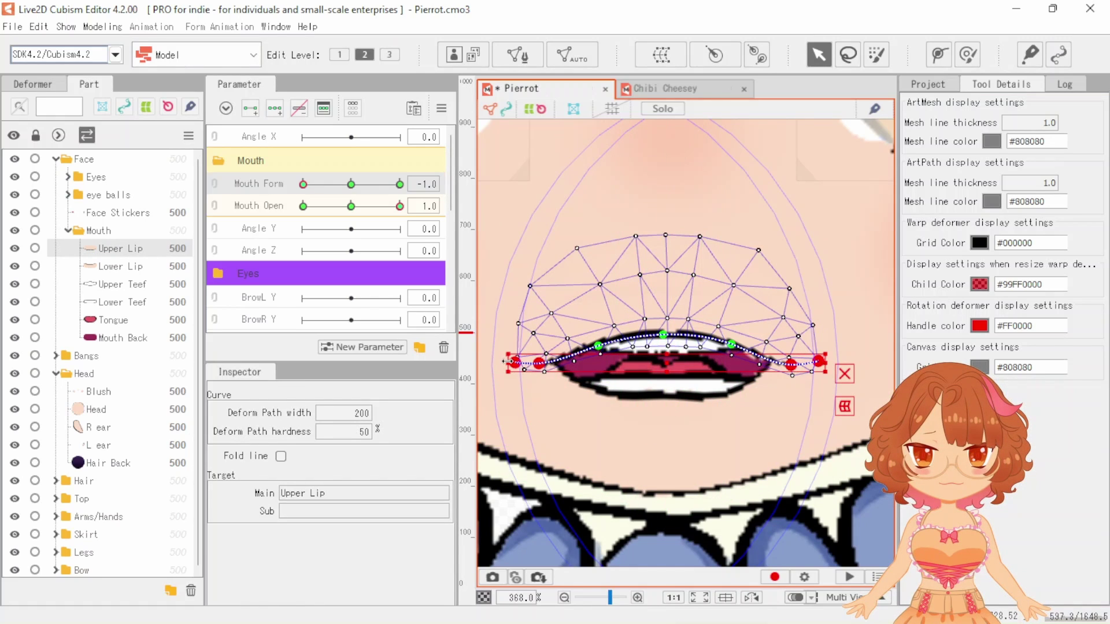
pyautogui.moveTo(508, 363); pyautogui.dragTo(523, 363)
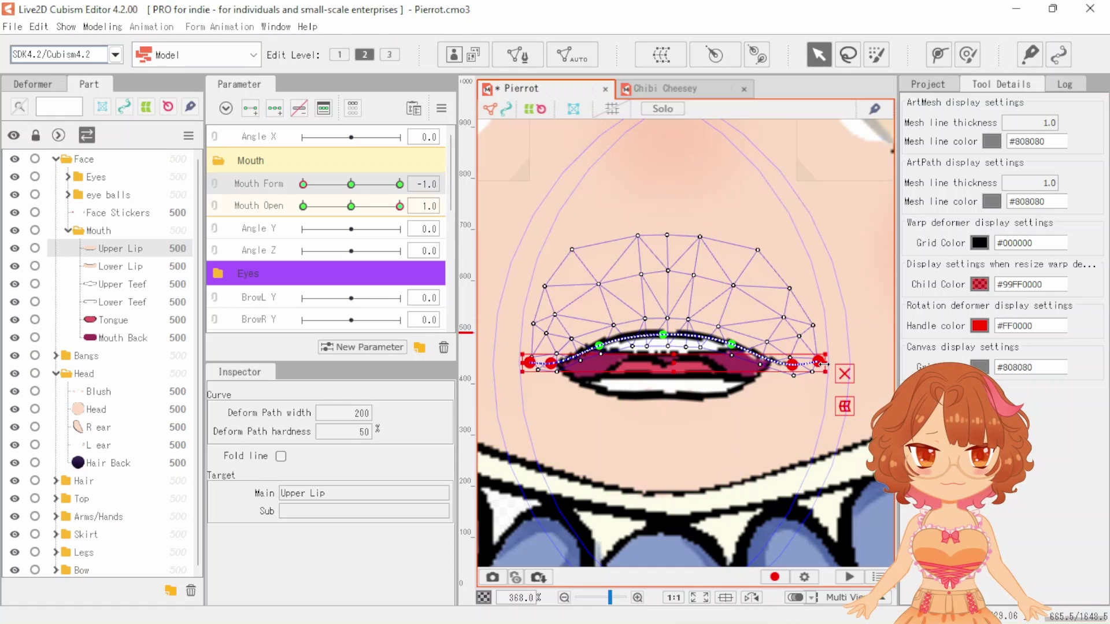
pyautogui.scroll(-3, 715, 383)
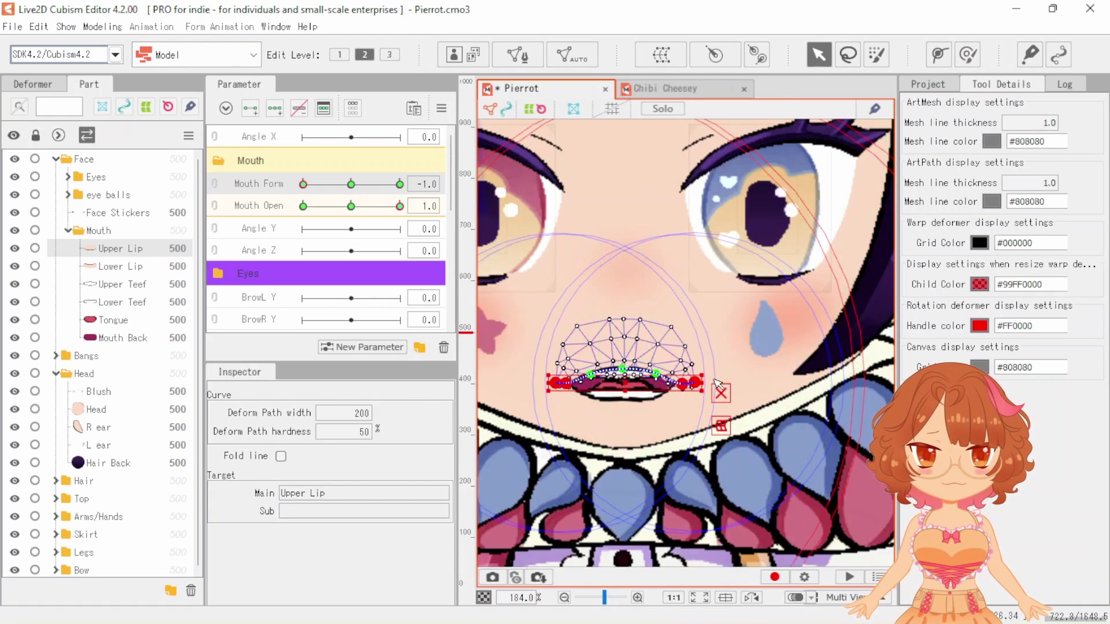
pyautogui.scroll(-3, 715, 383)
pyautogui.press('Escape')
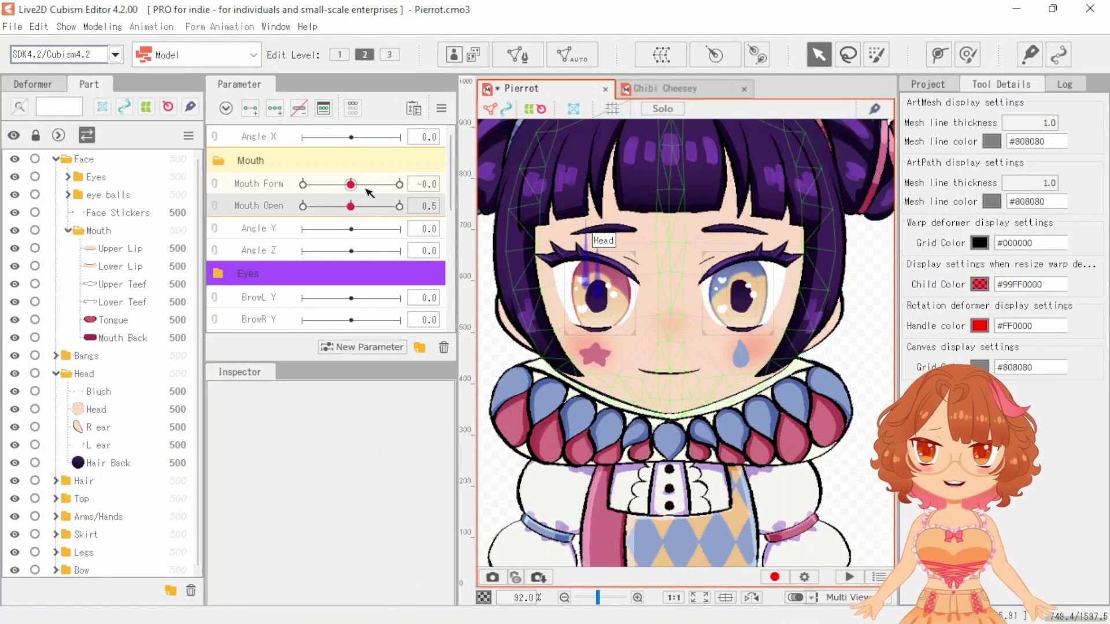
# Set Mouth Form to 1.0 with Mouth Open at 0.5, and raise the Upper Lip's two outermost path points on each side
pyautogui.scroll(5, 661, 362)
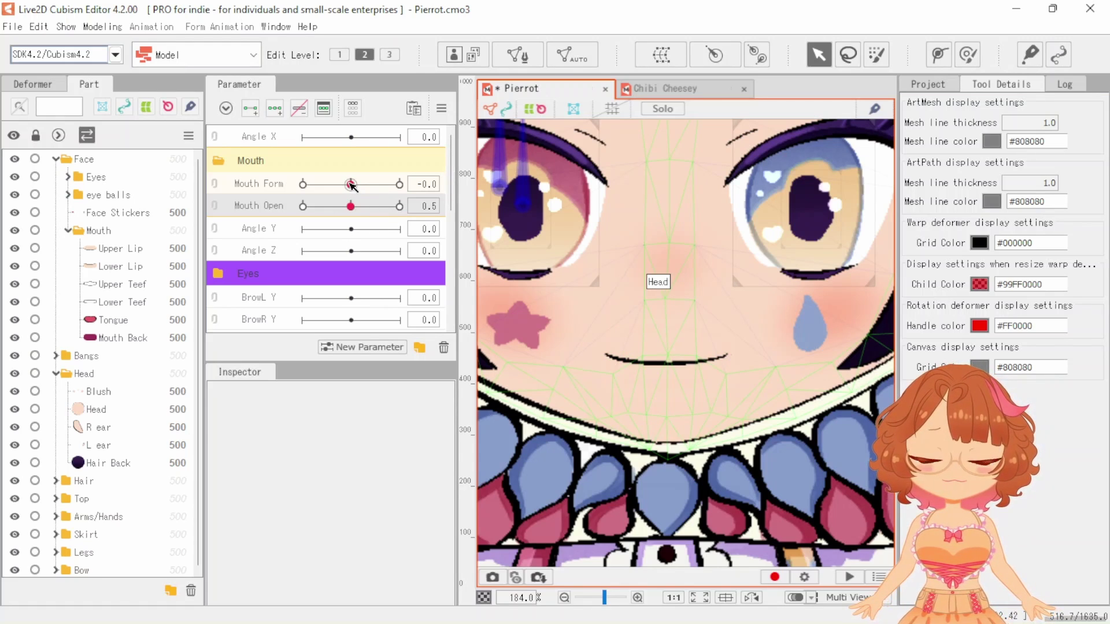
pyautogui.moveTo(351, 185); pyautogui.dragTo(363, 185)
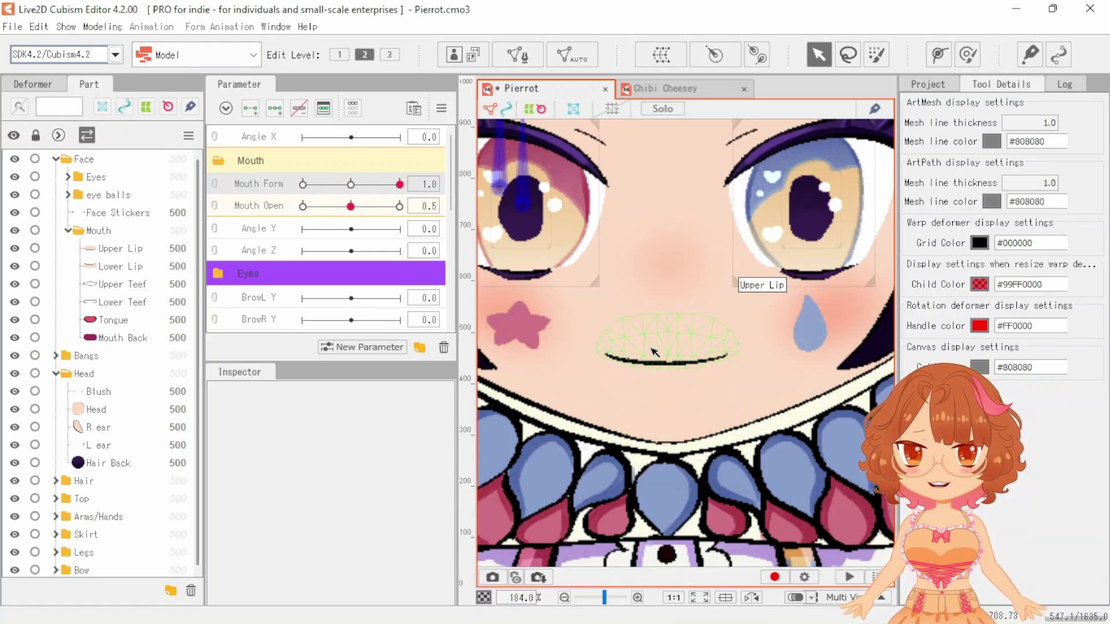
pyautogui.click(690, 354)
pyautogui.scroll(2, 687, 351)
pyautogui.click(502, 341)
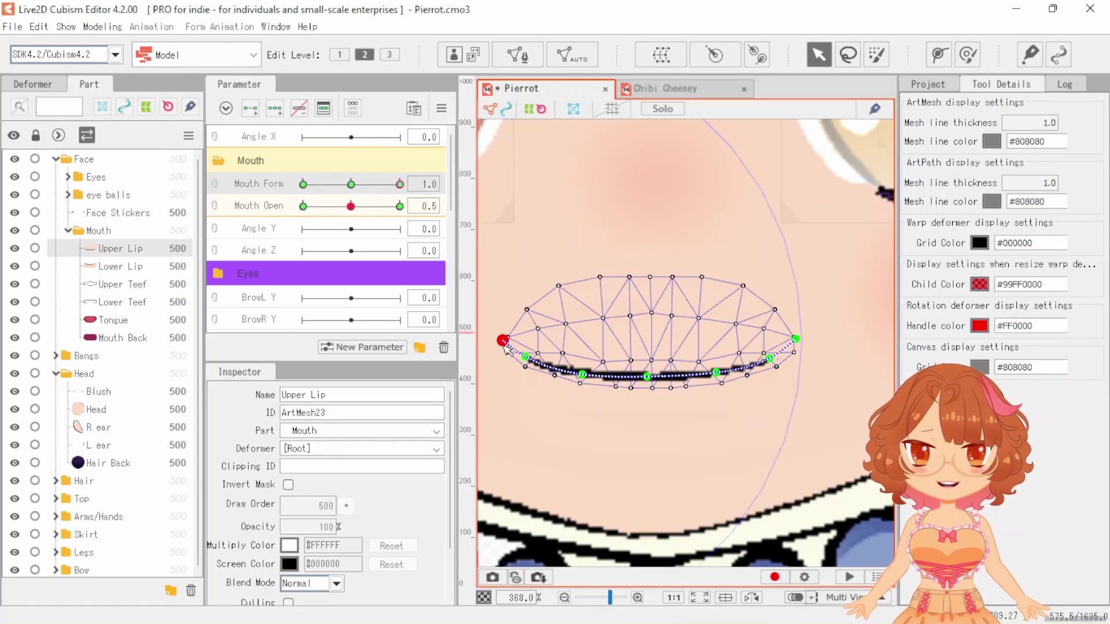
pyautogui.keyDown('shift'); pyautogui.click(525, 357); pyautogui.keyUp('shift')
pyautogui.keyDown('shift'); pyautogui.click(795, 339); pyautogui.keyUp('shift')
pyautogui.keyDown('shift'); pyautogui.click(770, 358); pyautogui.keyUp('shift')
pyautogui.moveTo(651, 349); pyautogui.dragTo(650, 334)
# Raise the Lower Lip's corner path points on both sides to match the Upper Lip's smile curve
pyautogui.click(582, 374)
pyautogui.click(626, 338)
pyautogui.click(515, 346)
pyautogui.keyDown('shift'); pyautogui.click(530, 361); pyautogui.keyUp('shift')
pyautogui.click(765, 355)
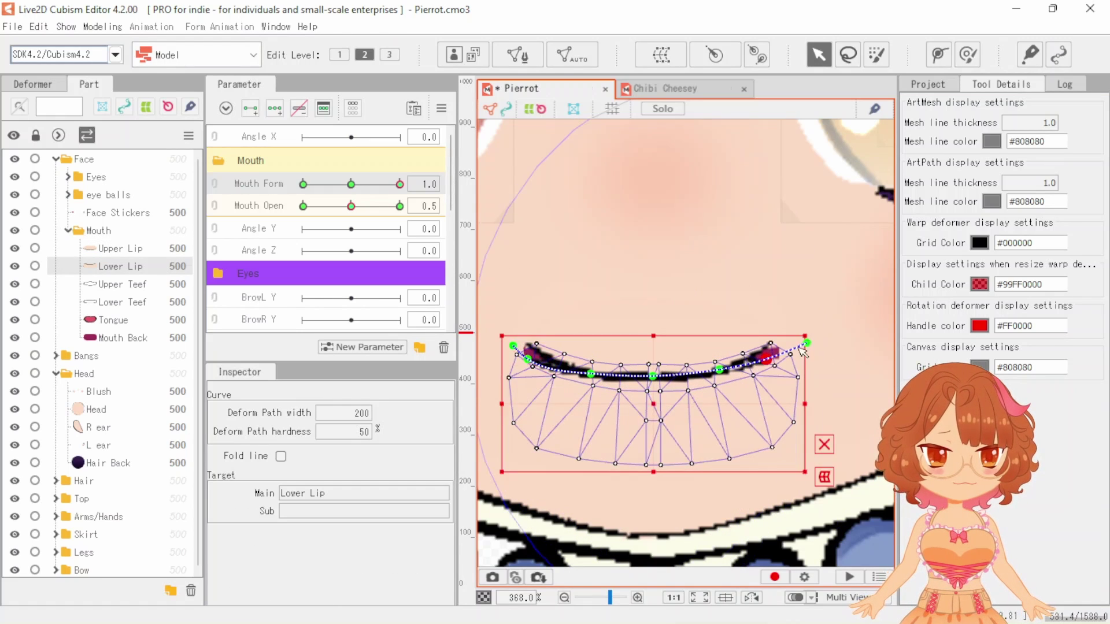
pyautogui.scroll(2, 807, 340)
pyautogui.scroll(-3, 812, 341)
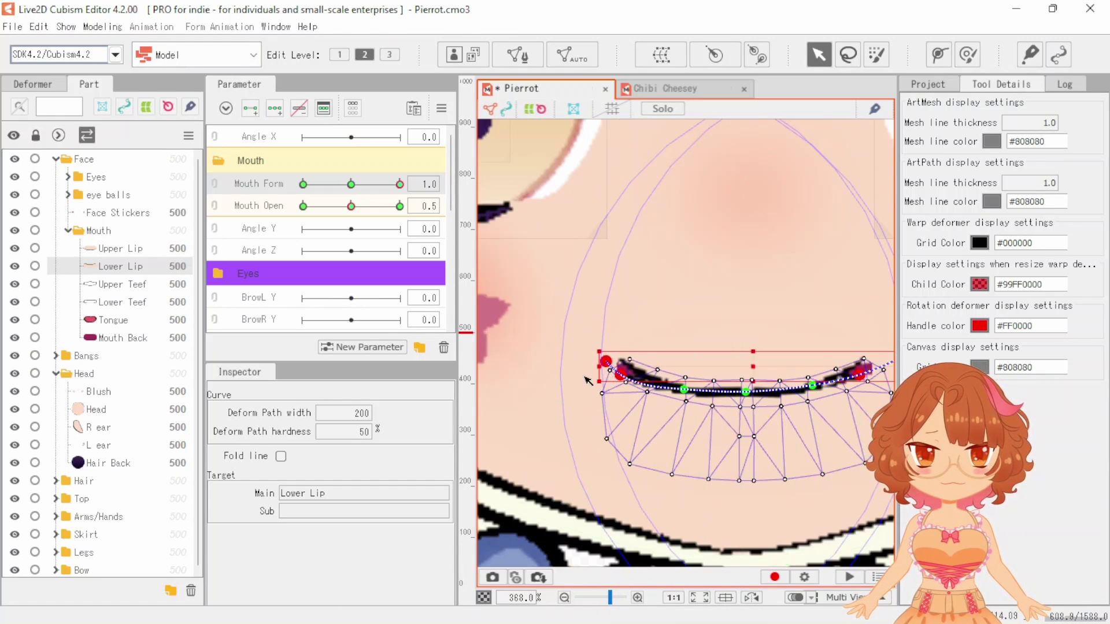
pyautogui.scroll(-3, 756, 357)
pyautogui.click(884, 396)
pyautogui.scroll(-1, 702, 492)
pyautogui.scroll(2, 607, 484)
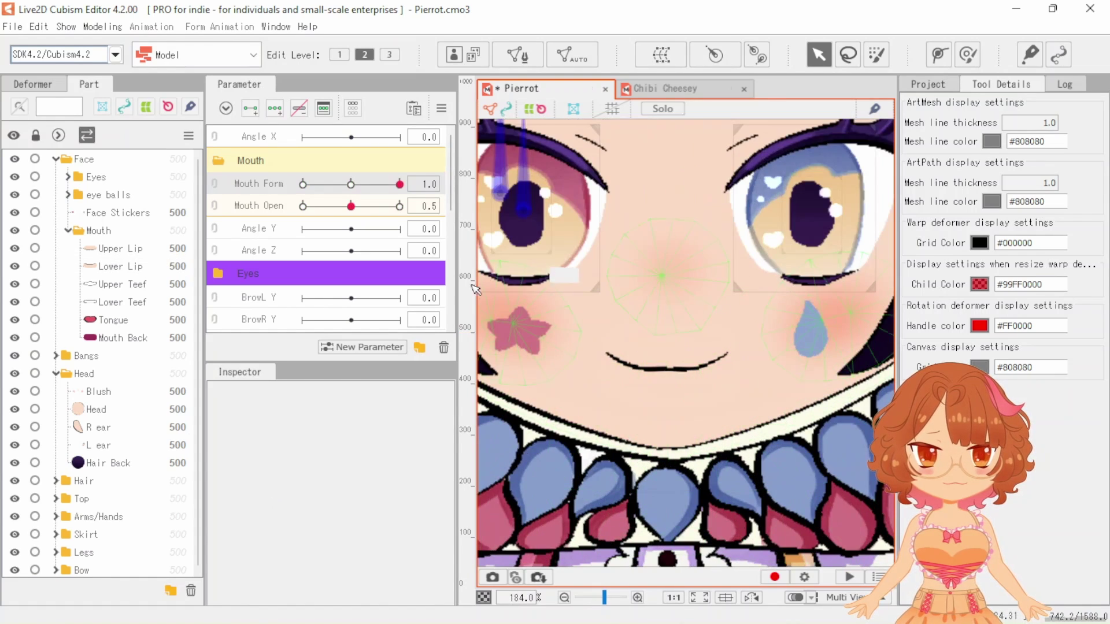
# Check the Mouth Form transition, and lower the Upper Lip's centre path point slightly at Mouth Form 1.0 to round the smile
pyautogui.click(351, 183)
pyautogui.moveTo(408, 209); pyautogui.dragTo(348, 219)
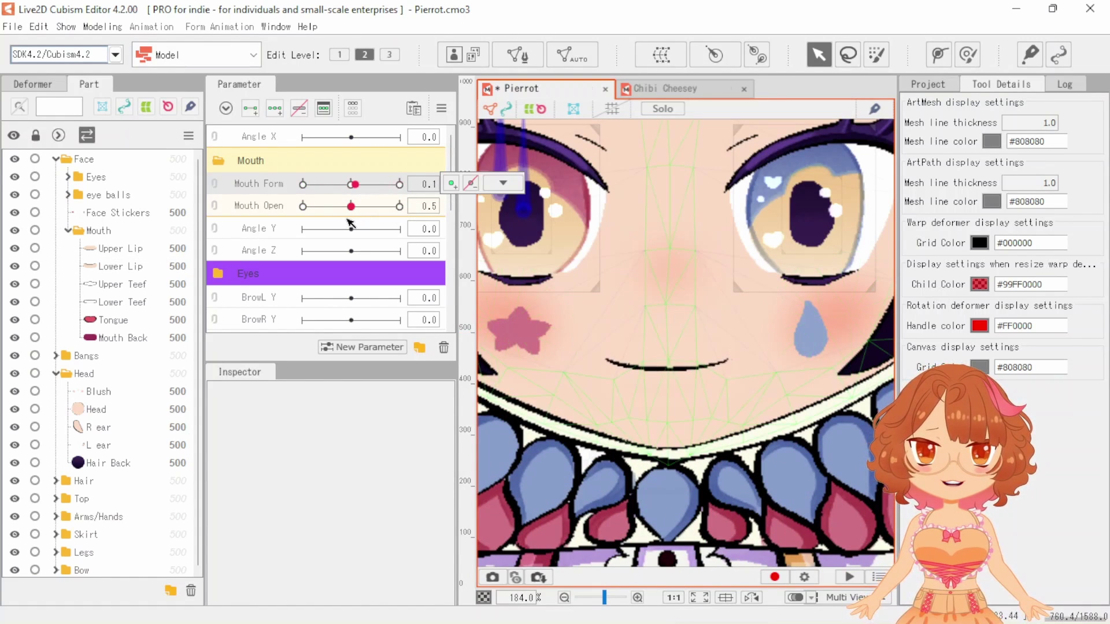
pyautogui.click(395, 184)
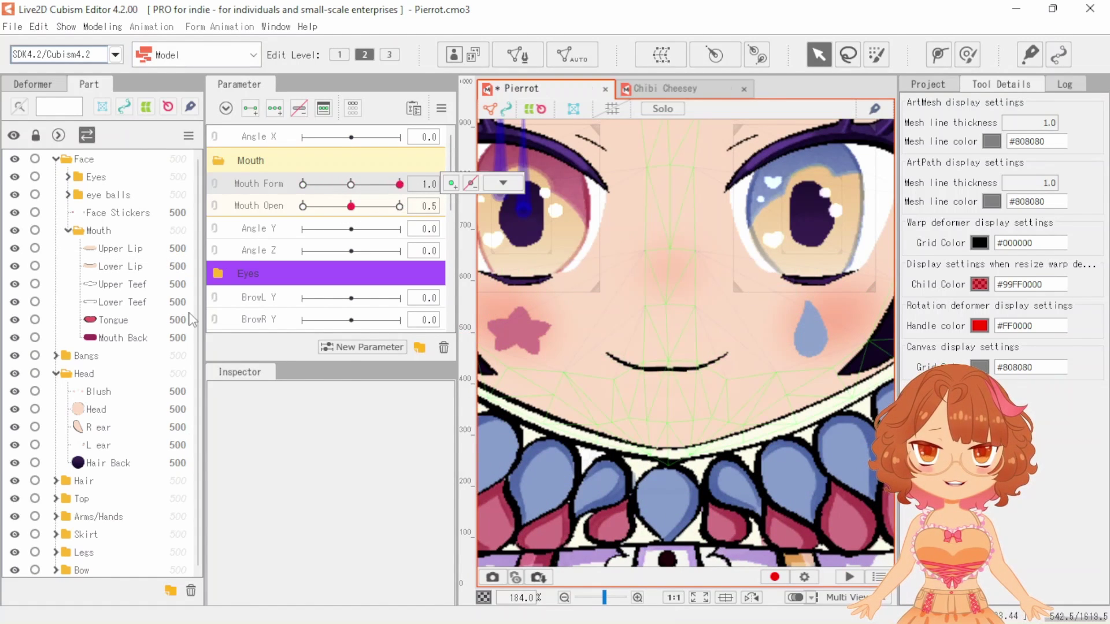
pyautogui.click(114, 249)
pyautogui.scroll(3, 688, 368)
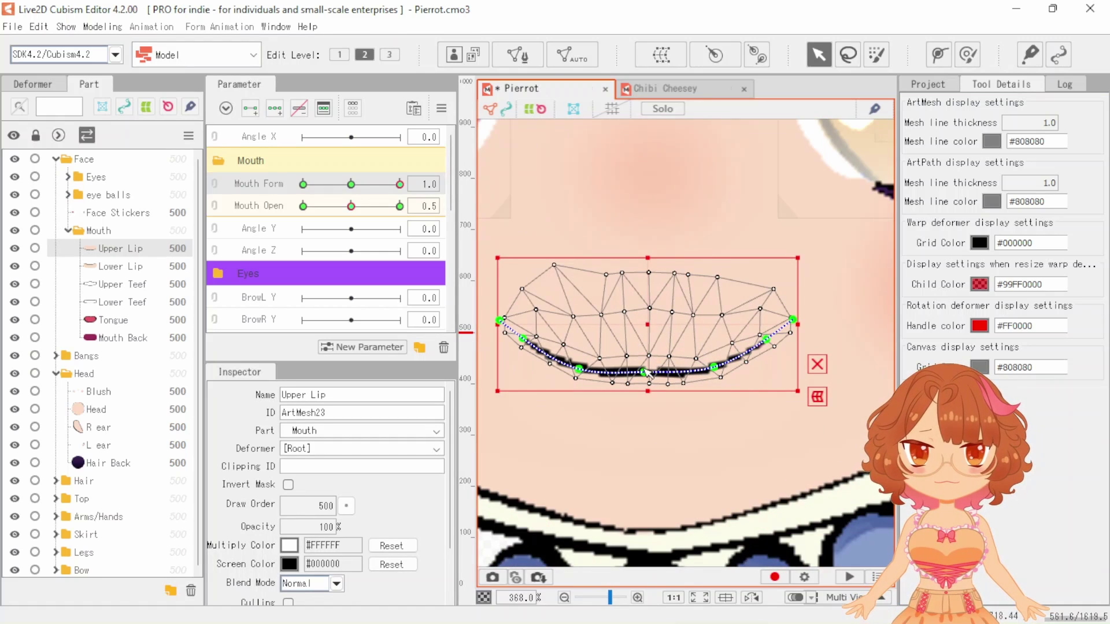
pyautogui.moveTo(648, 372); pyautogui.dragTo(648, 379)
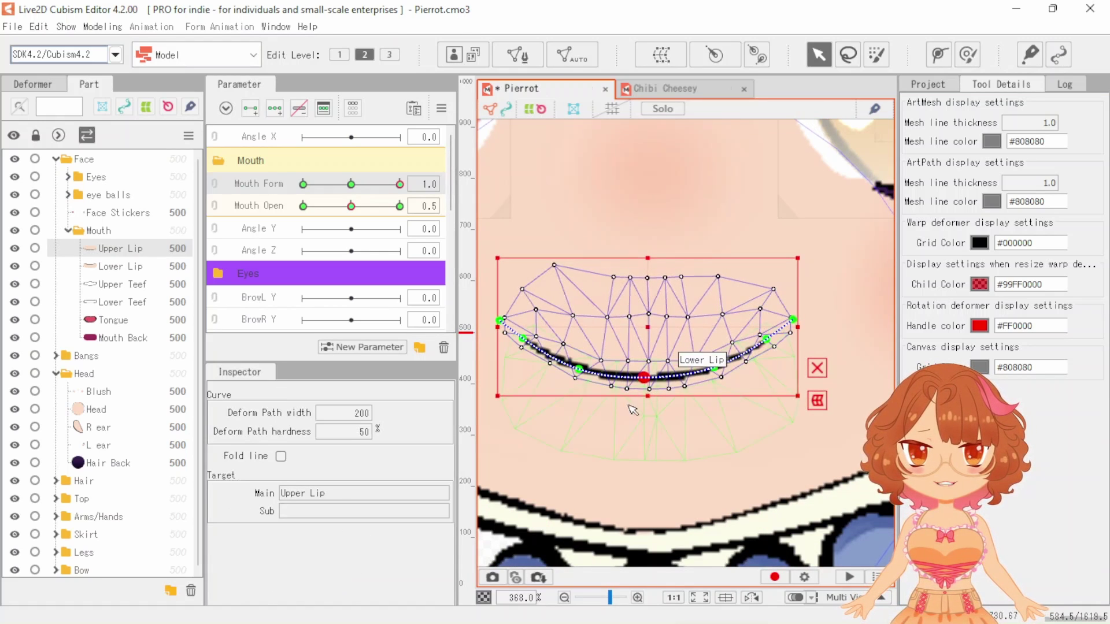
pyautogui.scroll(-5, 633, 410)
pyautogui.click(881, 549)
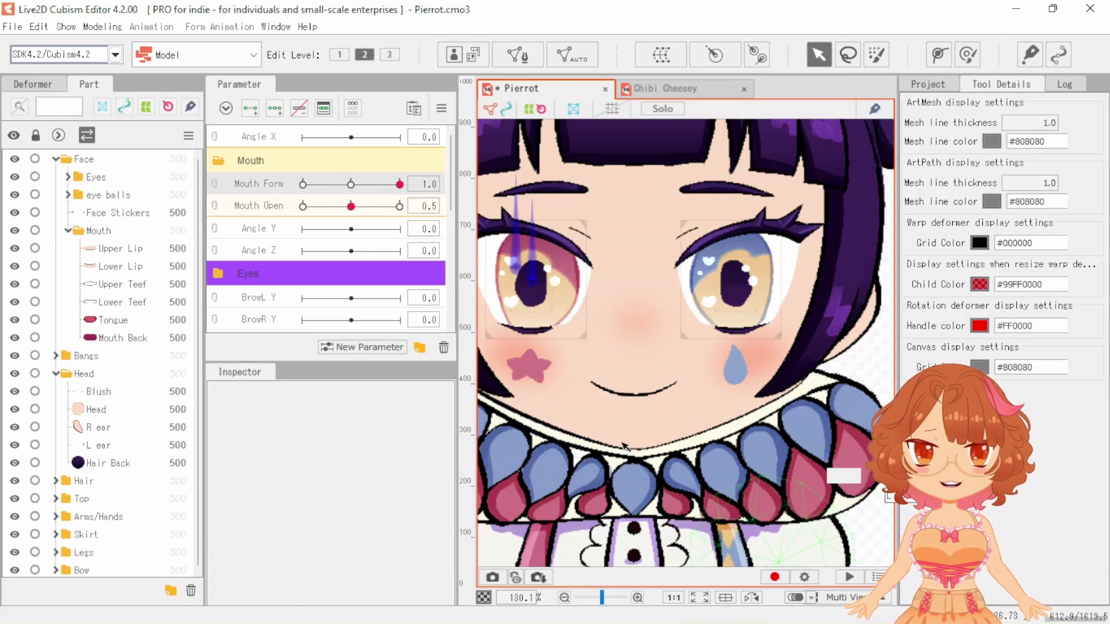
# Set Mouth Form to -1.0 and lower the two outermost points on each side of the Upper Lip's path
pyautogui.moveTo(399, 184); pyautogui.dragTo(357, 185)
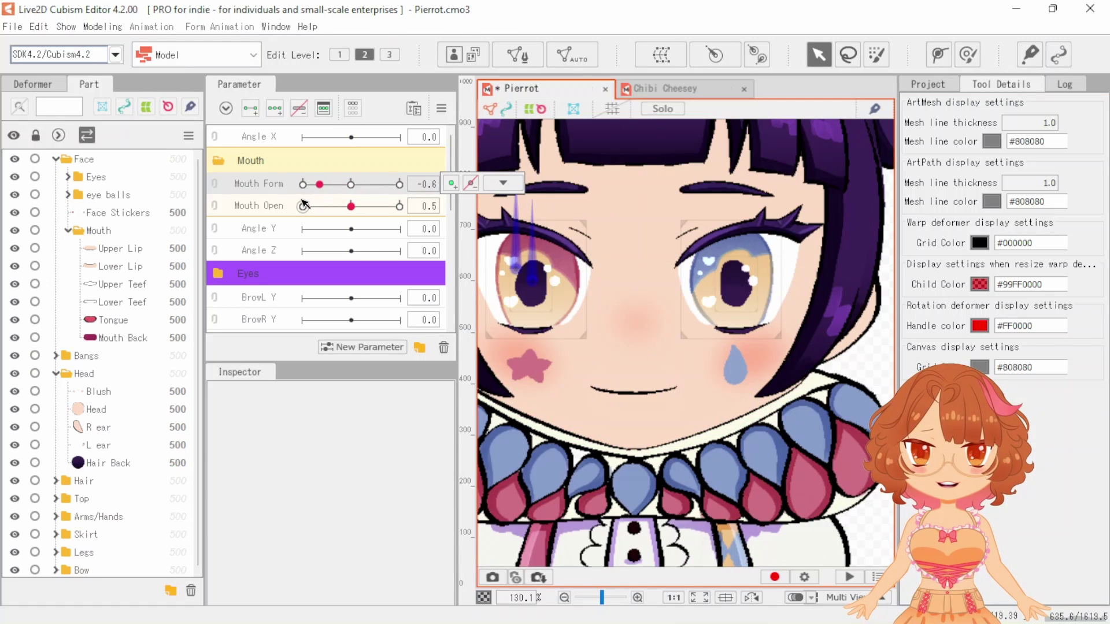
pyautogui.scroll(4, 578, 404)
pyautogui.click(546, 343)
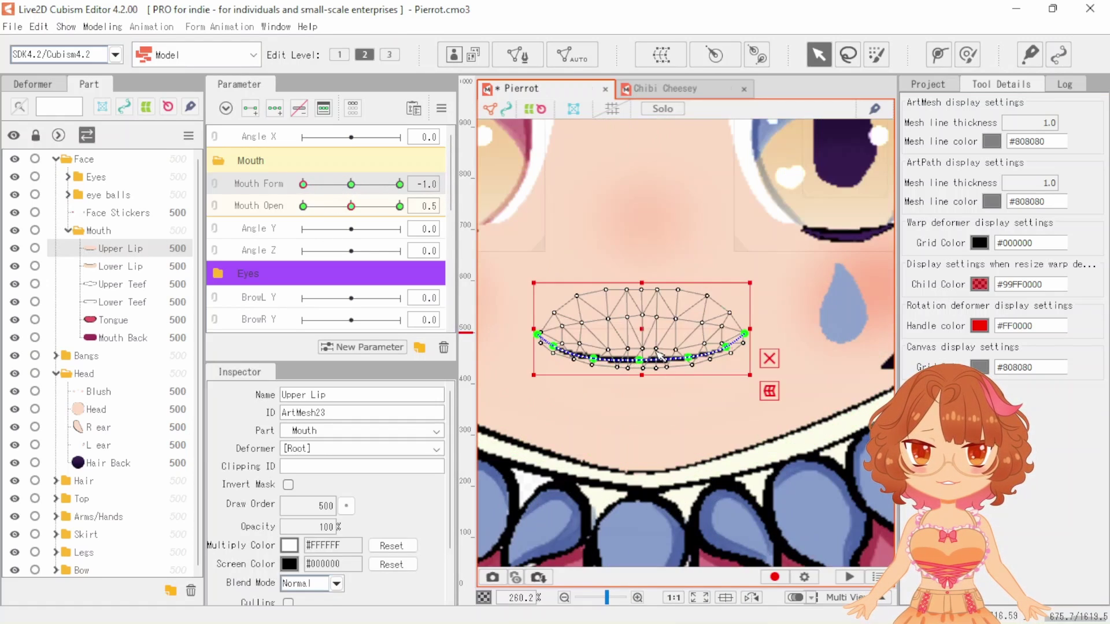
pyautogui.scroll(2, 553, 350)
pyautogui.keyDown('shift'); pyautogui.click(552, 345); pyautogui.keyUp('shift')
pyautogui.keyDown('shift'); pyautogui.click(823, 327); pyautogui.keyUp('shift')
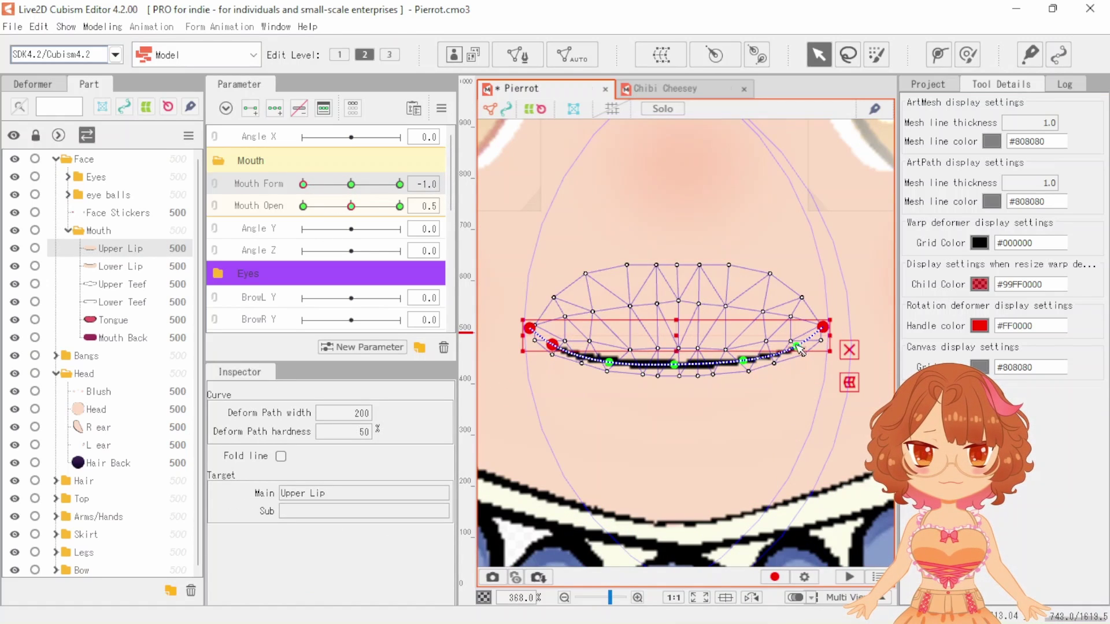
pyautogui.keyDown('shift'); pyautogui.click(797, 346); pyautogui.keyUp('shift')
pyautogui.moveTo(678, 339); pyautogui.dragTo(653, 362)
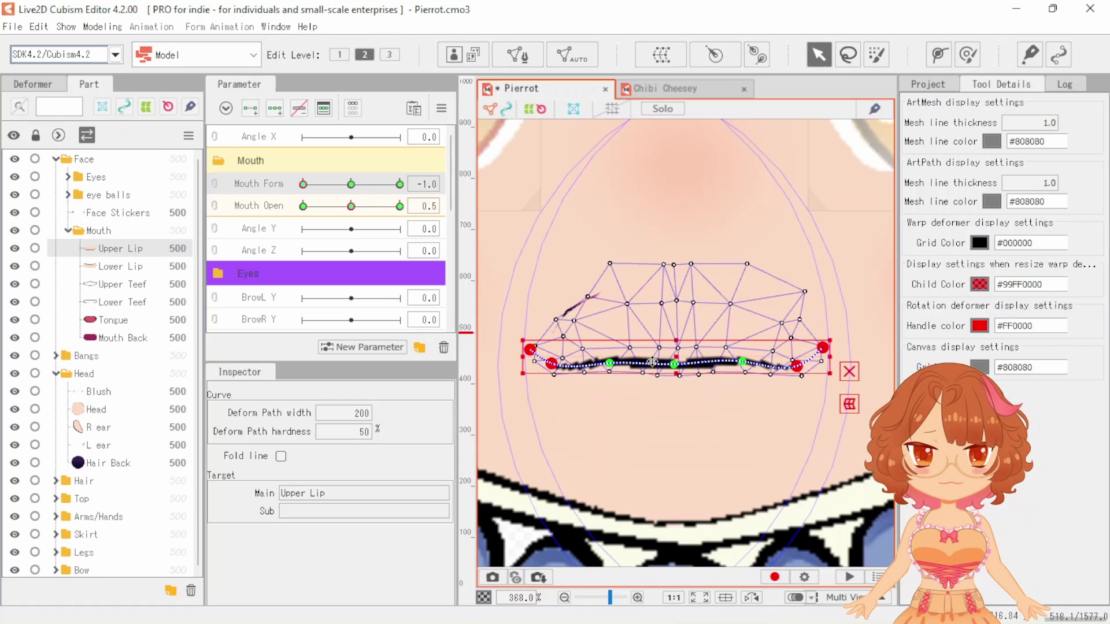
# Lower only the outermost point on each side of the Upper Lip's path further to turn the mouth corners down
pyautogui.click(533, 351)
pyautogui.keyDown('shift'); pyautogui.click(824, 348); pyautogui.keyUp('shift')
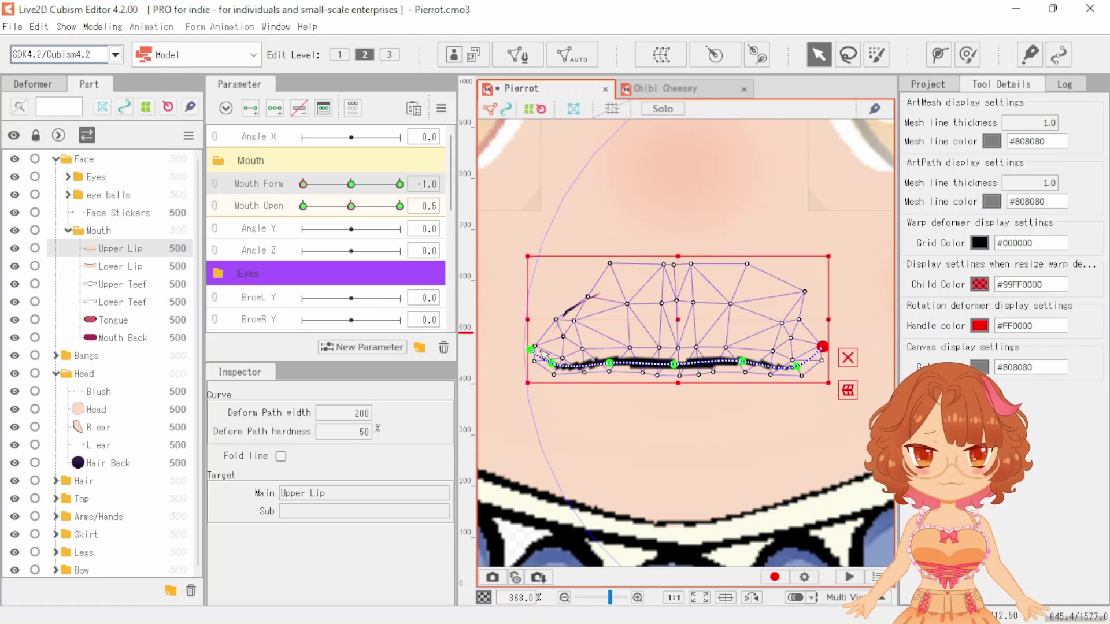
pyautogui.moveTo(679, 349); pyautogui.dragTo(679, 384)
pyautogui.scroll(-2, 599, 404)
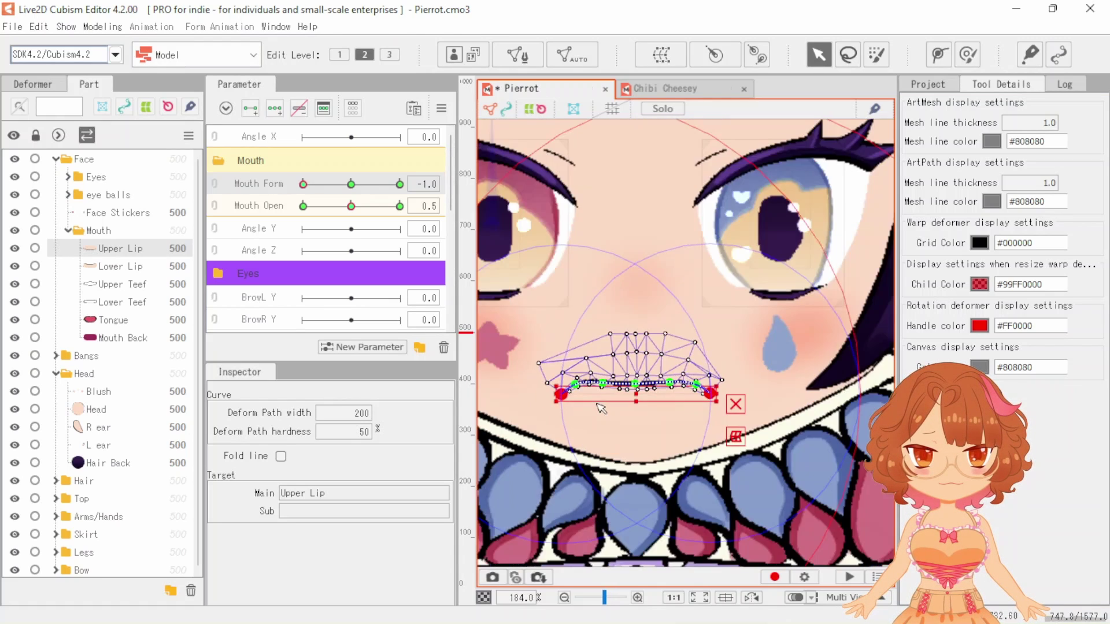
pyautogui.click(721, 406)
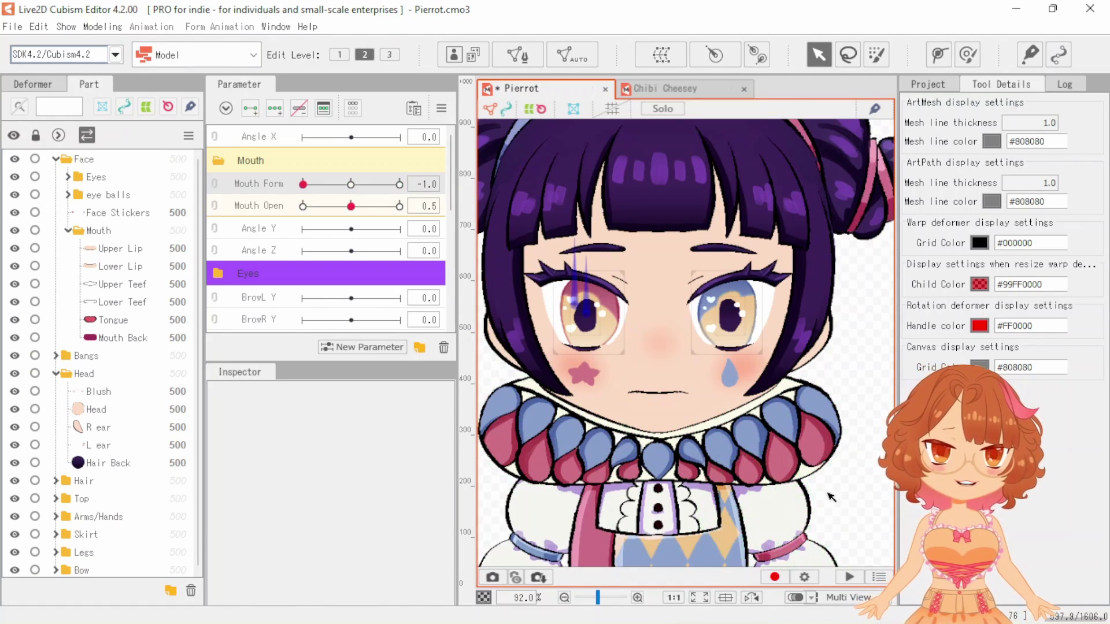
pyautogui.scroll(4, 665, 448)
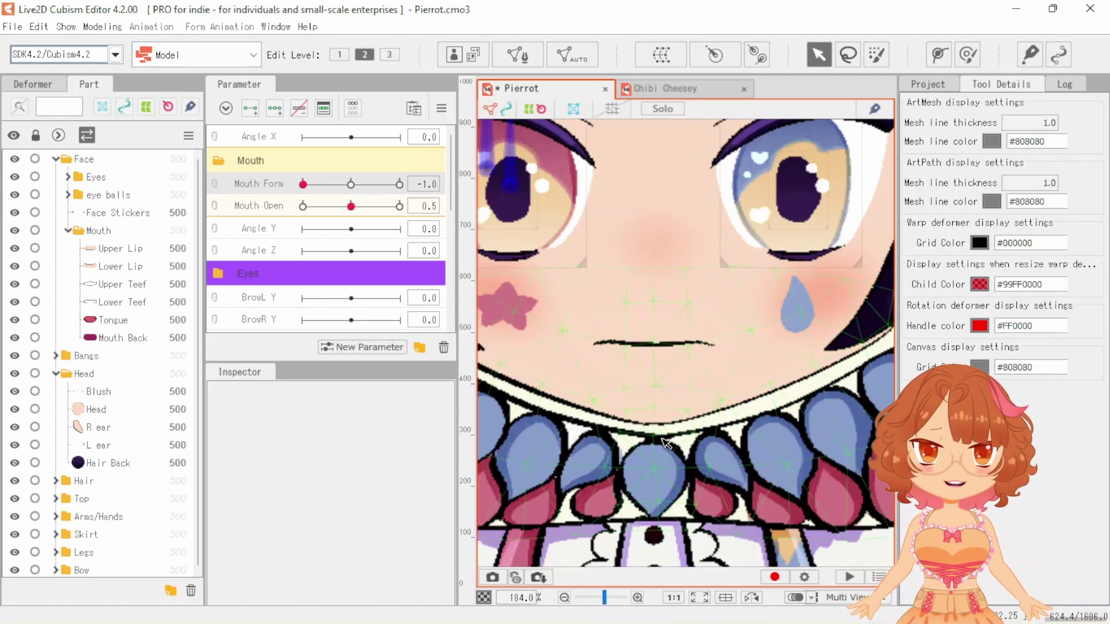
pyautogui.moveTo(303, 184); pyautogui.dragTo(293, 215)
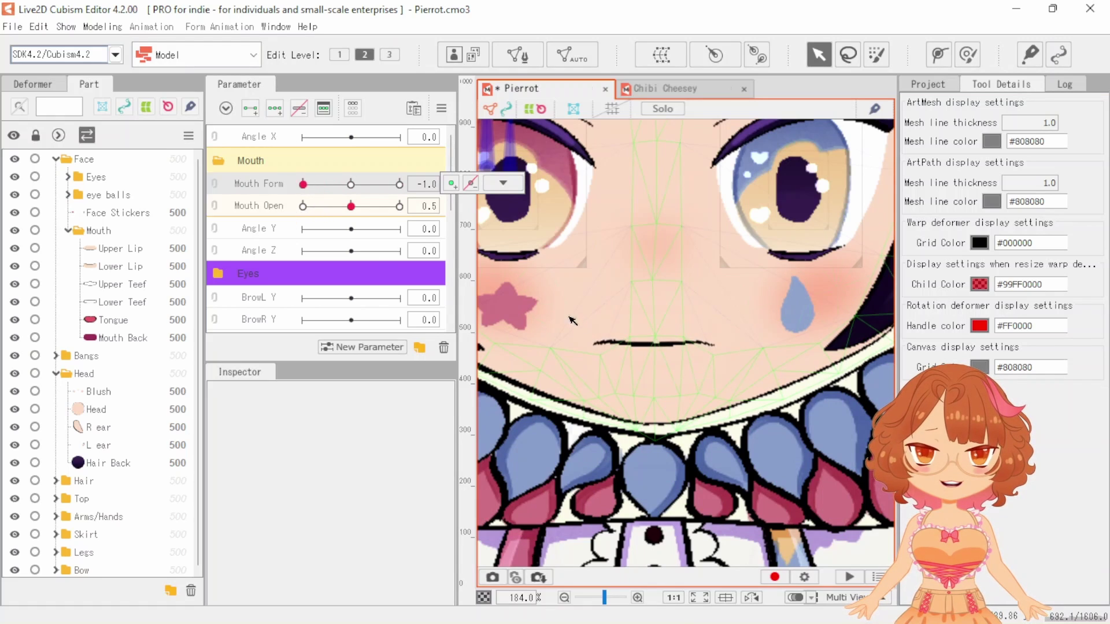
# Lower the two outermost path points on each side of the Upper Lip slightly to deepen the frown at Mouth Form -1.0
pyautogui.scroll(4, 644, 340)
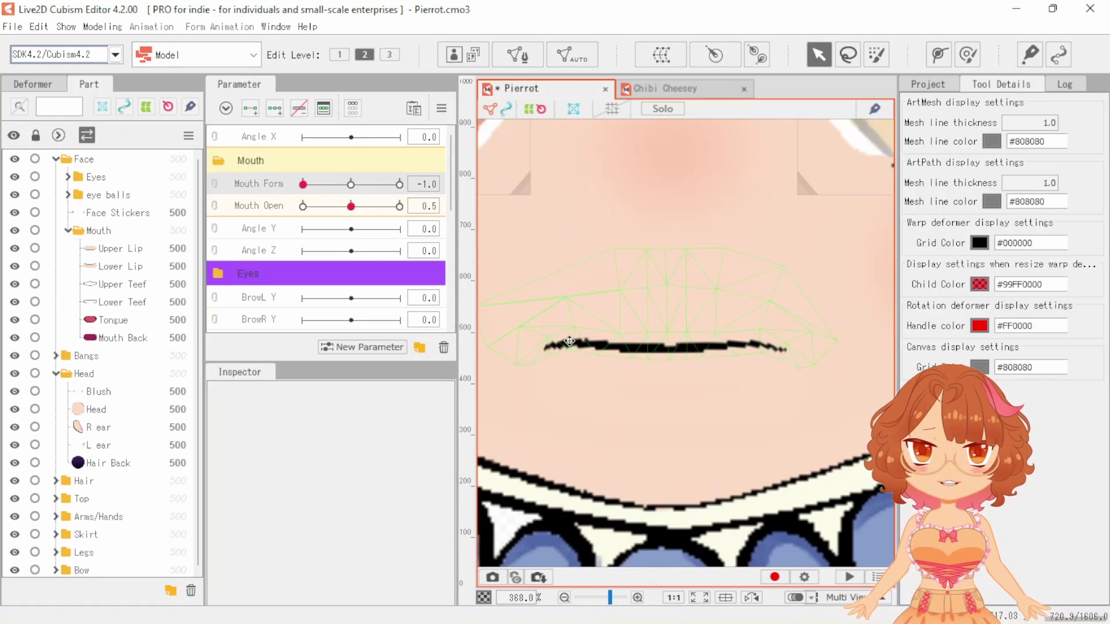
pyautogui.click(570, 341)
pyautogui.scroll(-2, 682, 355)
pyautogui.scroll(2, 607, 333)
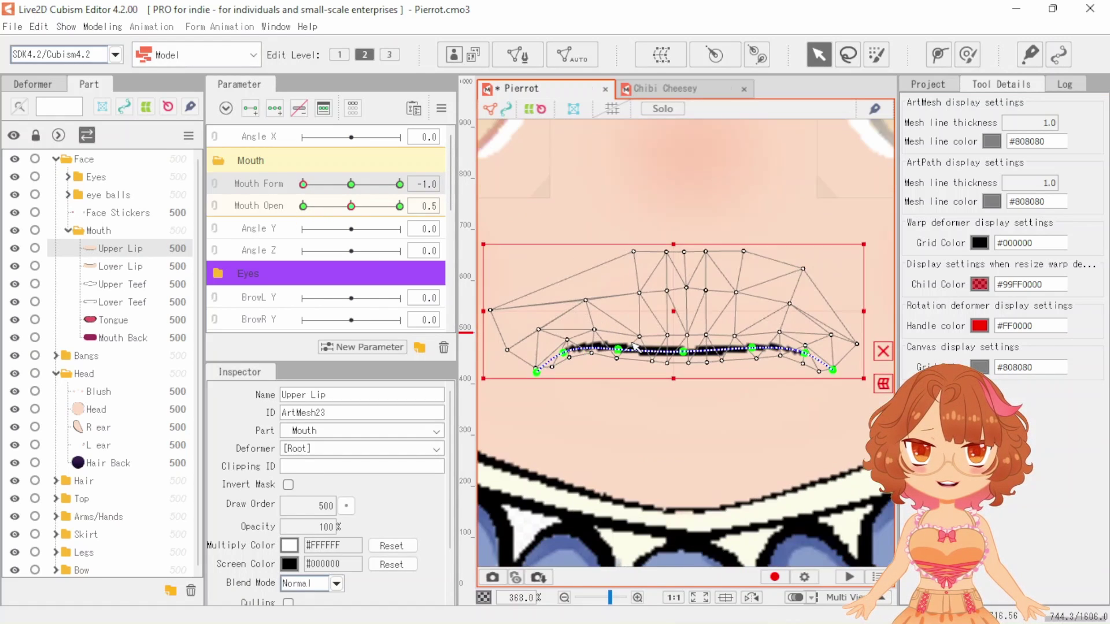
pyautogui.click(563, 353)
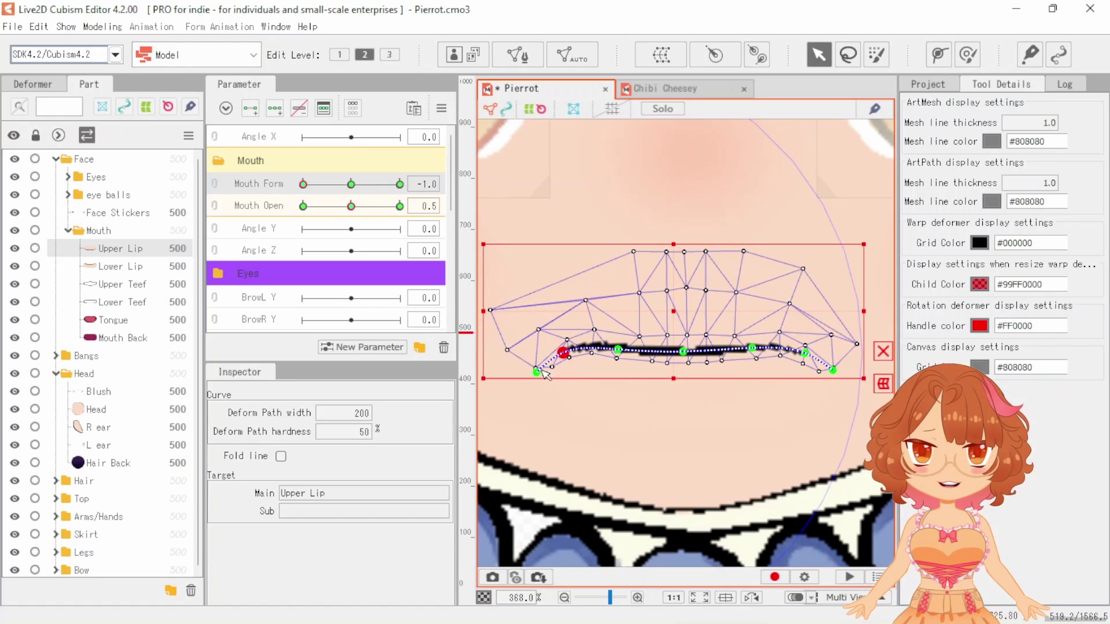
pyautogui.keyDown('shift'); pyautogui.click(536, 373); pyautogui.keyUp('shift')
pyautogui.keyDown('shift'); pyautogui.click(805, 352); pyautogui.keyUp('shift')
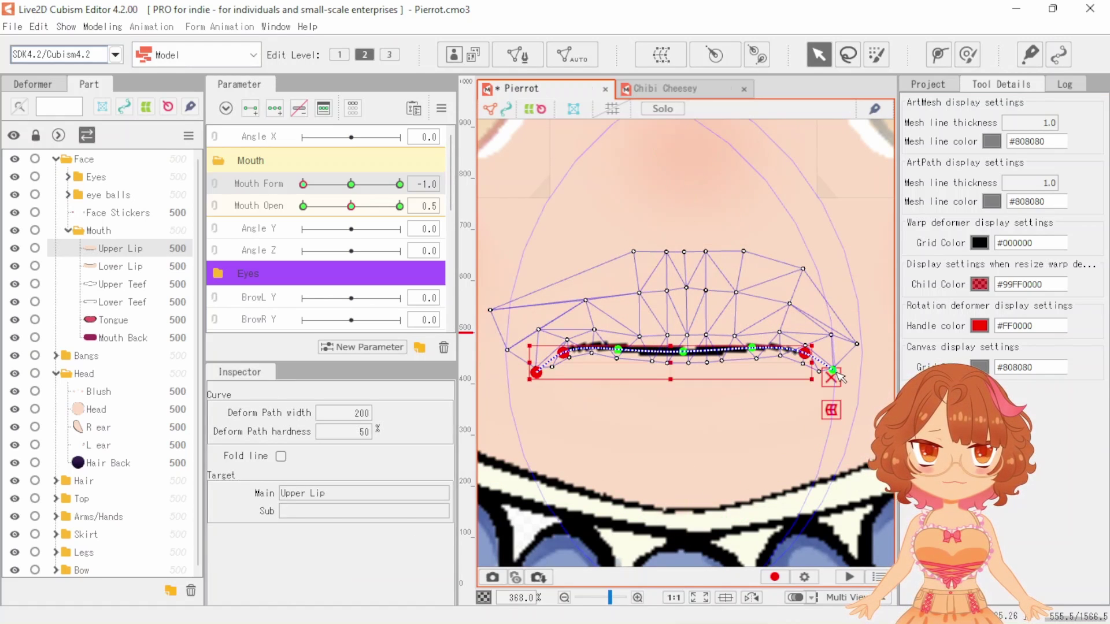
pyautogui.scroll(2, 836, 369)
pyautogui.keyDown('shift'); pyautogui.click(805, 368); pyautogui.keyUp('shift')
pyautogui.scroll(-2, 823, 387)
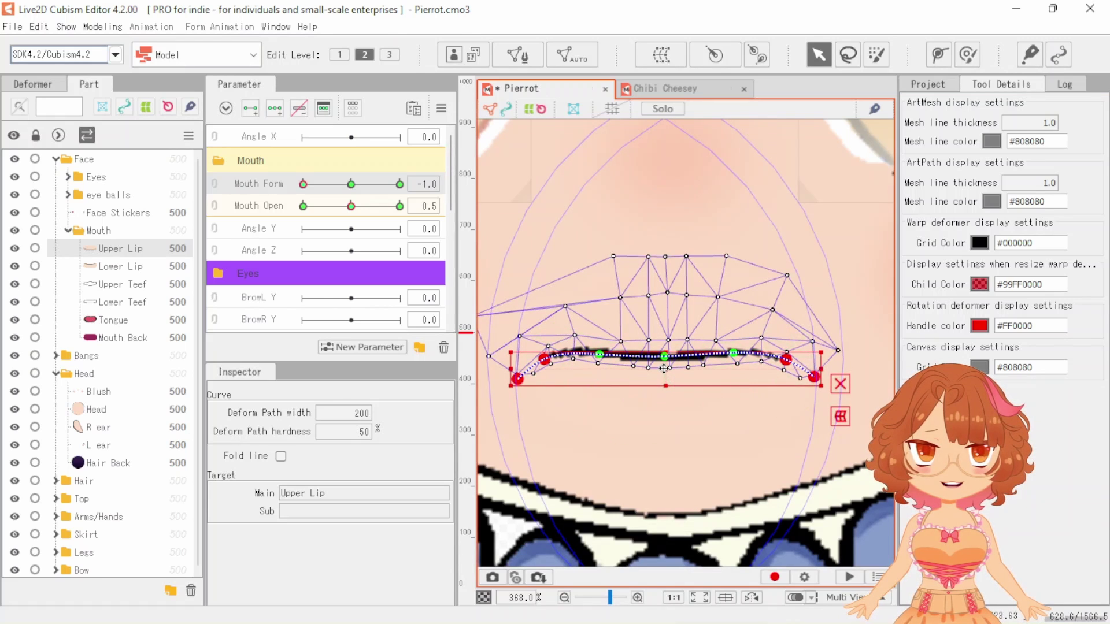
pyautogui.moveTo(664, 369); pyautogui.dragTo(665, 374)
pyautogui.scroll(-3, 593, 383)
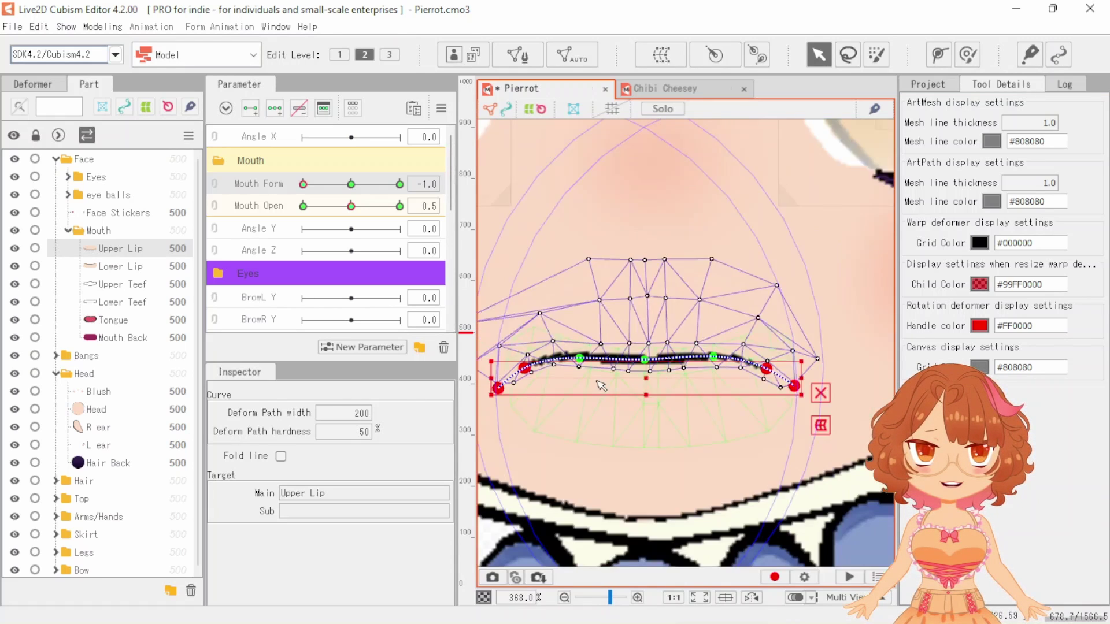
pyautogui.click(852, 340)
pyautogui.scroll(3, 654, 396)
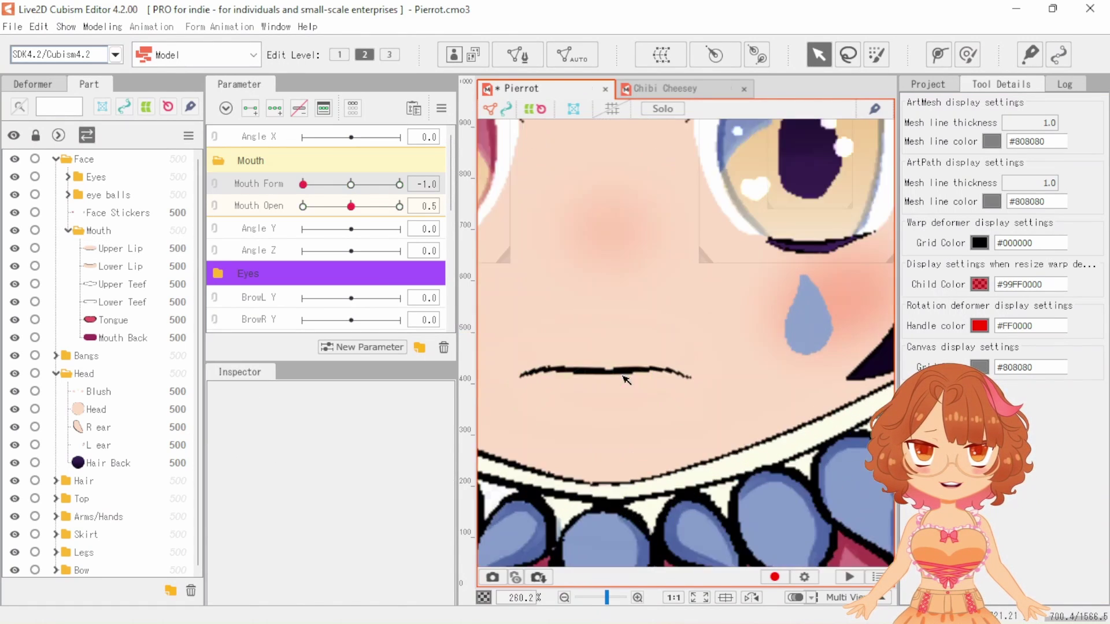
# Lower the Upper Lip's centre path point slightly to give the frown a small dip in the middle
pyautogui.click(619, 324)
pyautogui.click(619, 324)
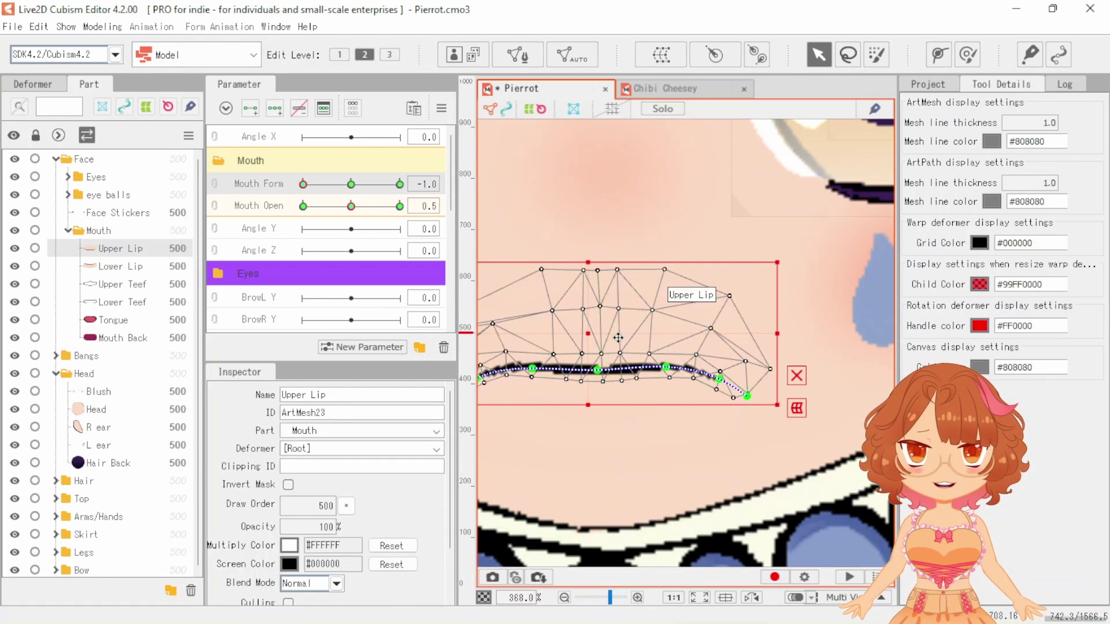
pyautogui.click(599, 374)
pyautogui.scroll(-3, 602, 382)
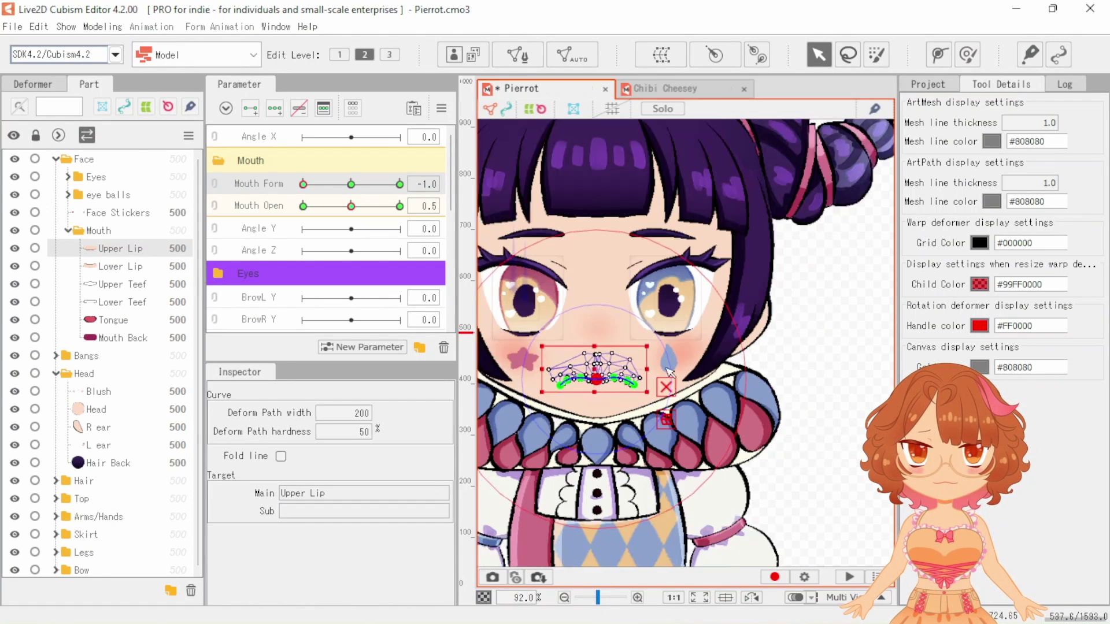
pyautogui.click(653, 396)
pyautogui.scroll(-2, 653, 396)
pyautogui.scroll(1, 671, 457)
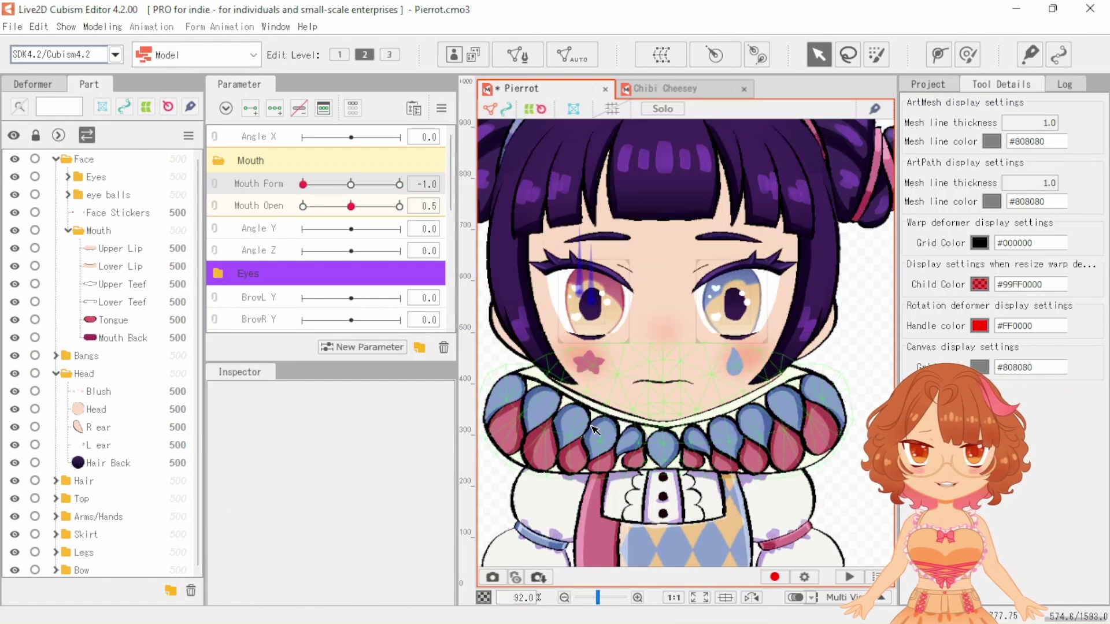
# Check how the frown blends across the Mouth Form and Mouth Open keys, ending at Mouth Form -1.0 and Mouth Open 0.5
pyautogui.moveTo(303, 193); pyautogui.dragTo(404, 209)
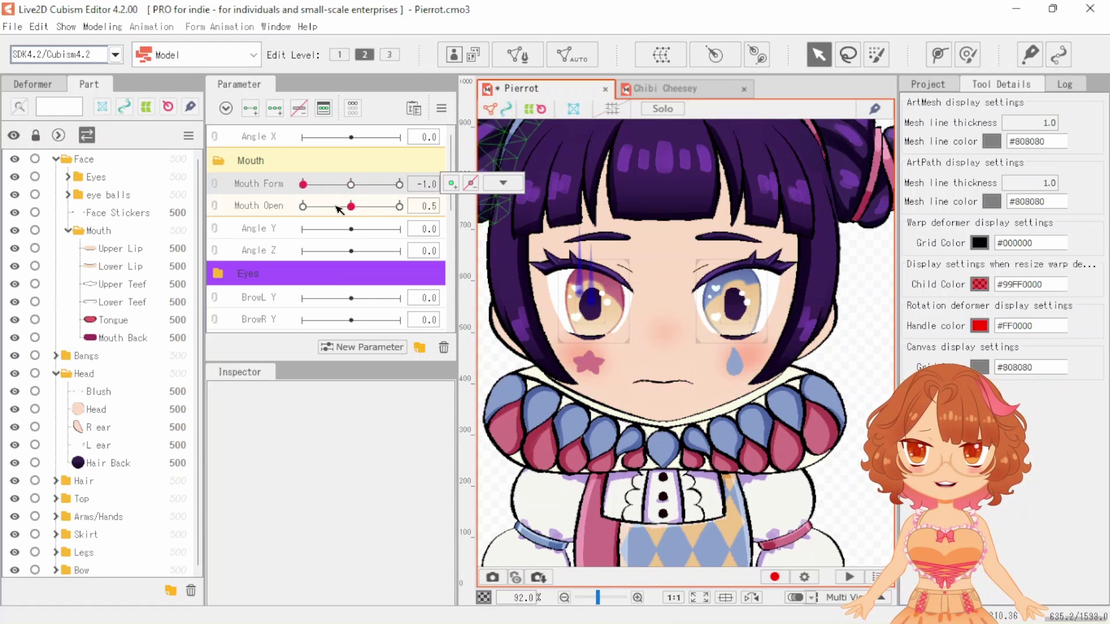
pyautogui.click(351, 207)
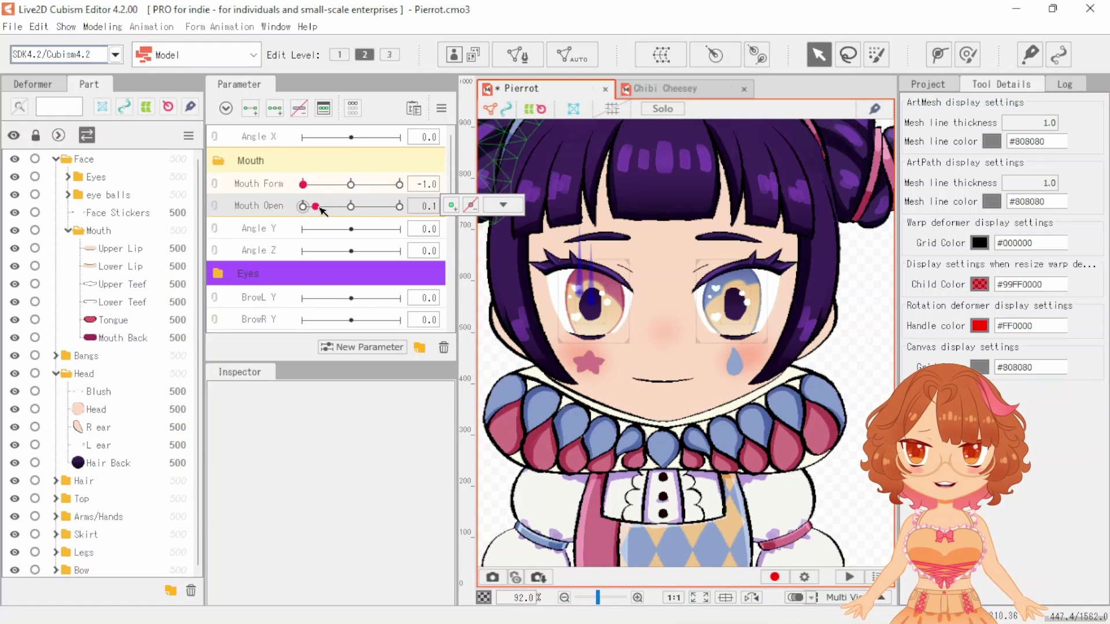
pyautogui.moveTo(342, 205); pyautogui.dragTo(351, 206)
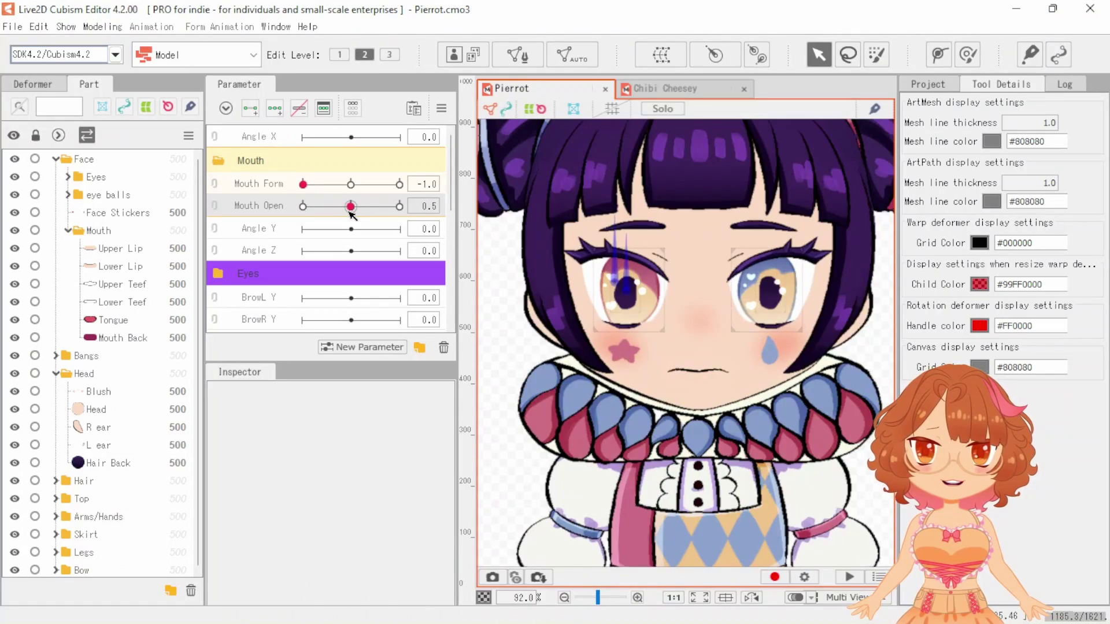
pyautogui.click(349, 208)
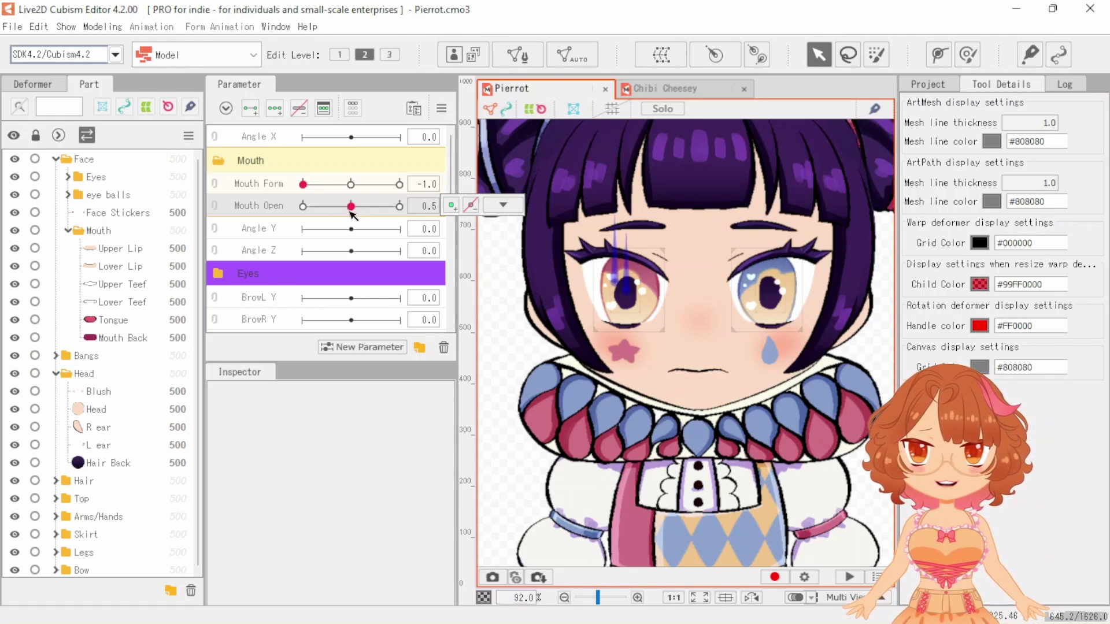
# Move the Lower Lip down to open the frowning mouth, and lower its three middle path points to flatten the bottom curve
pyautogui.scroll(3, 704, 384)
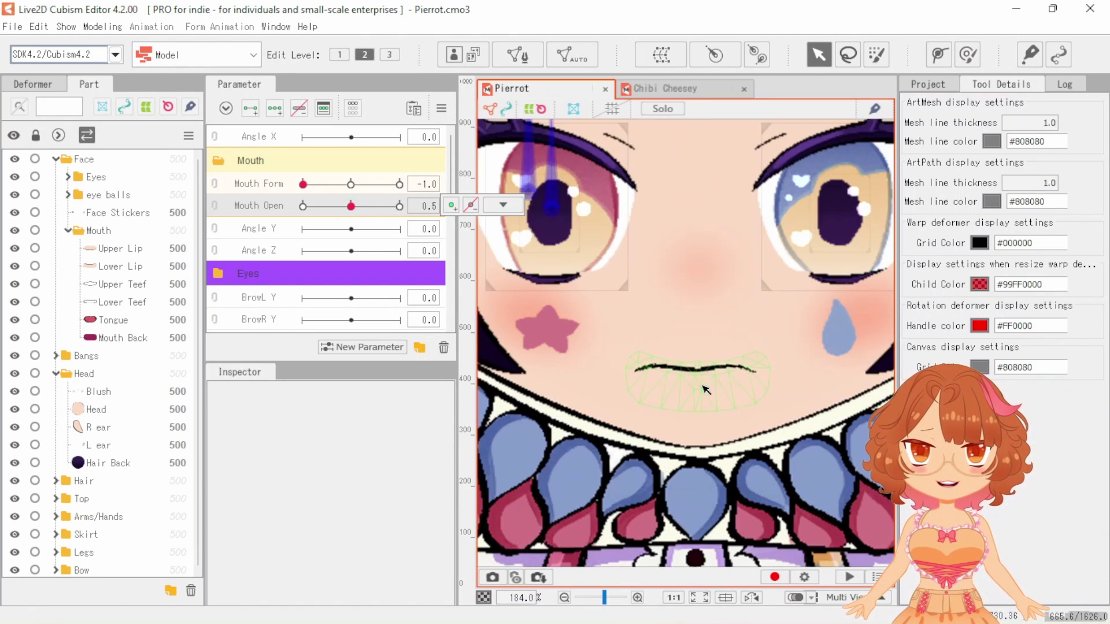
pyautogui.click(706, 389)
pyautogui.scroll(3, 700, 391)
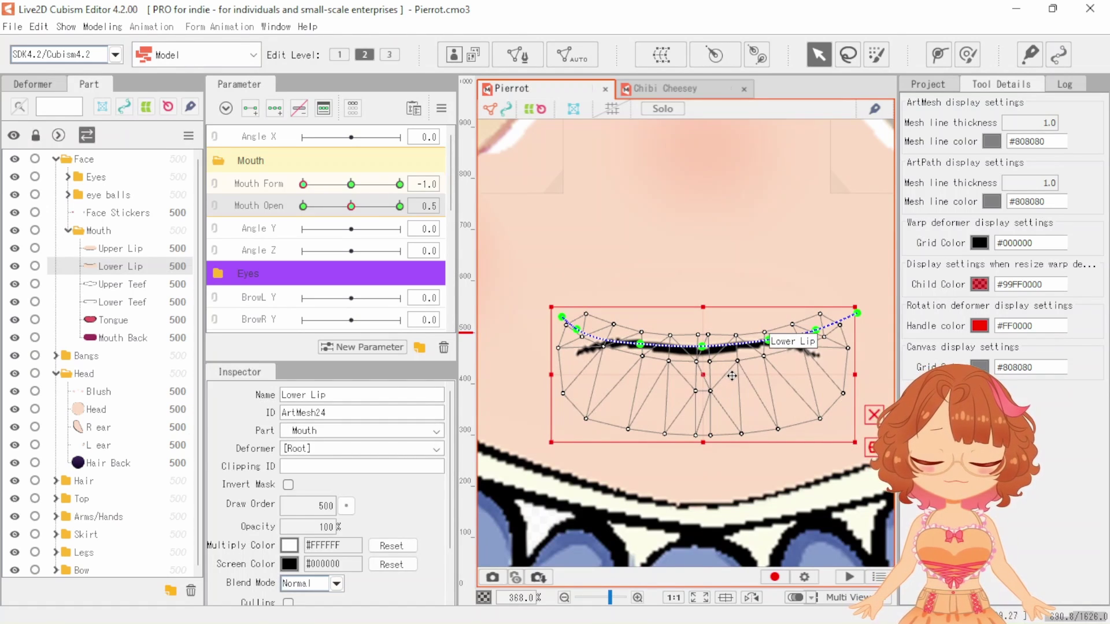
pyautogui.moveTo(703, 374)
pyautogui.mouseDown()
pyautogui.moveTo(703, 402)
pyautogui.moveTo(700, 383)
pyautogui.mouseUp()
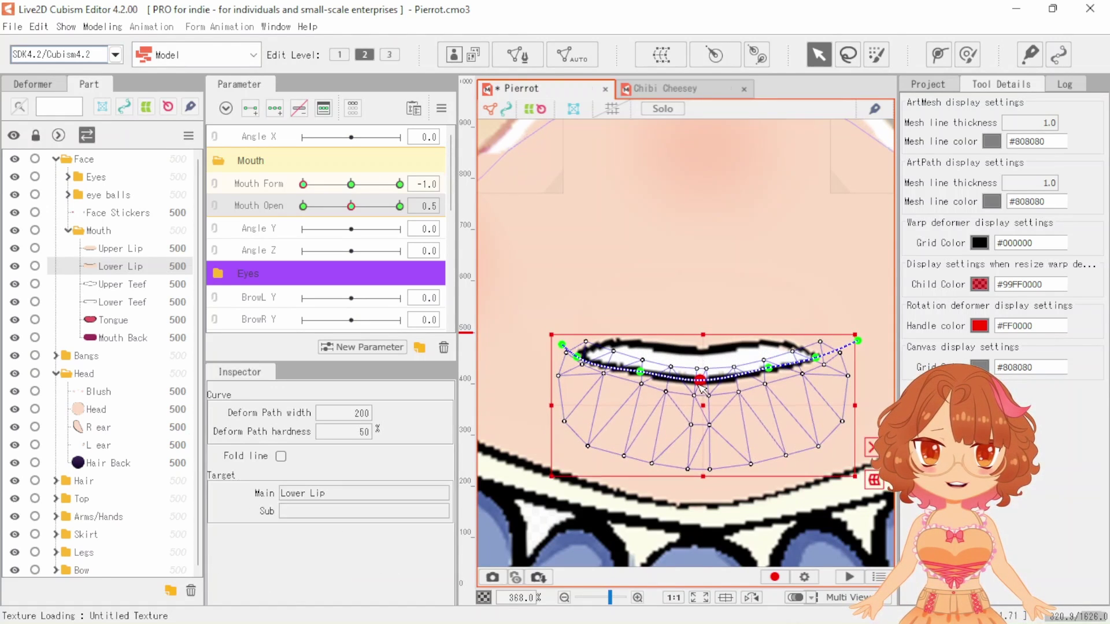
pyautogui.keyDown('shift'); pyautogui.click(768, 368); pyautogui.keyUp('shift')
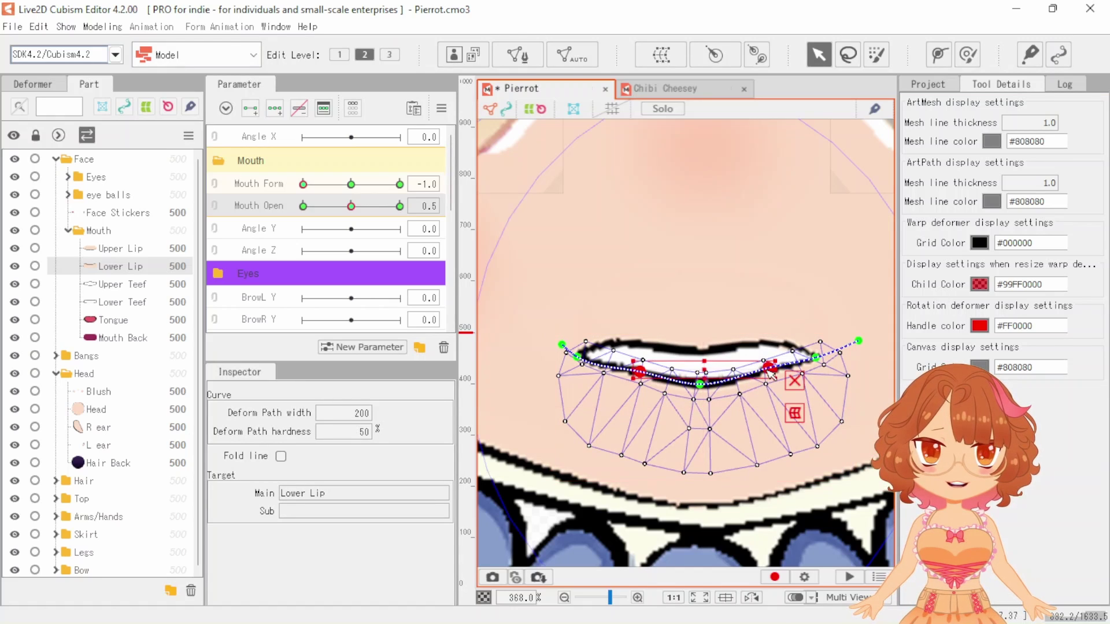
pyautogui.moveTo(703, 371); pyautogui.dragTo(703, 383)
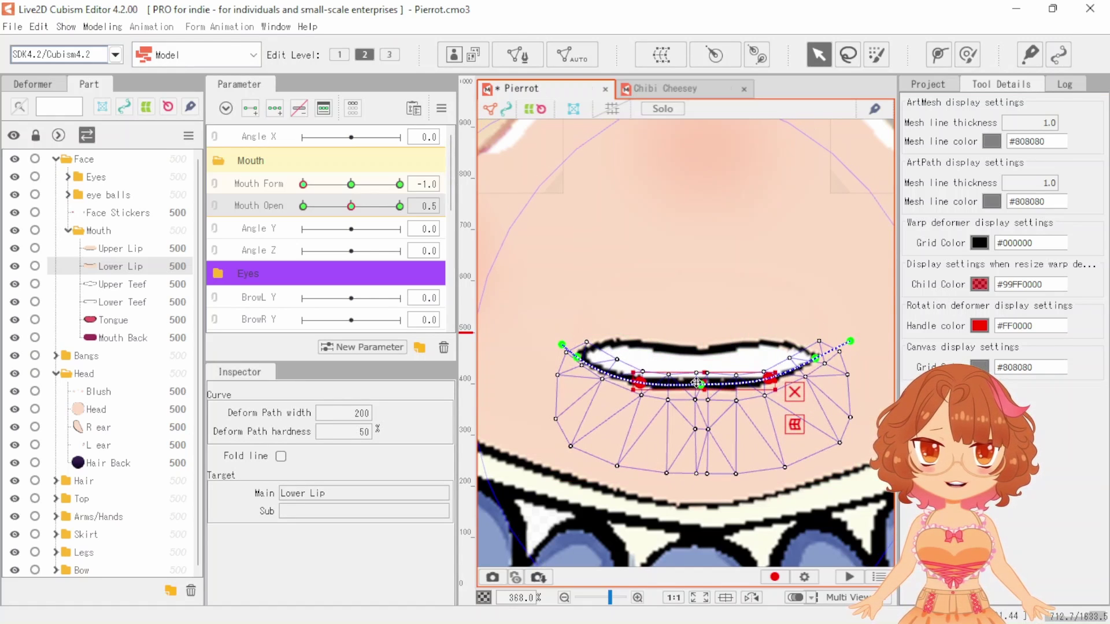
# Move the Lower Teef down behind the Lower Lip and the Upper Teef up out of the half-open mouth
pyautogui.click(136, 303)
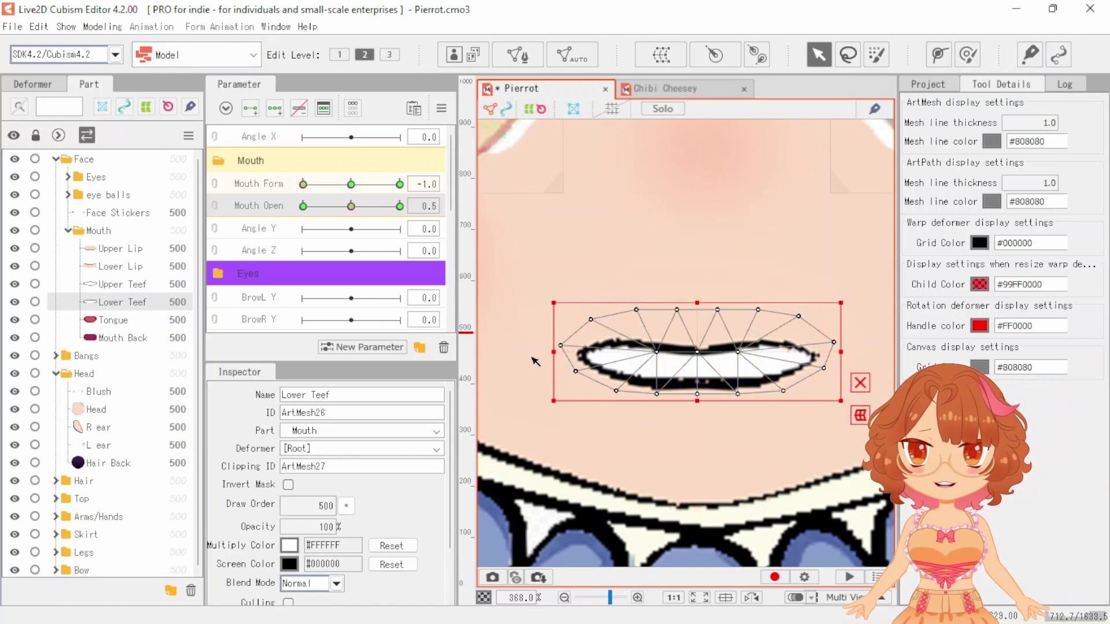
pyautogui.moveTo(701, 347); pyautogui.dragTo(706, 409)
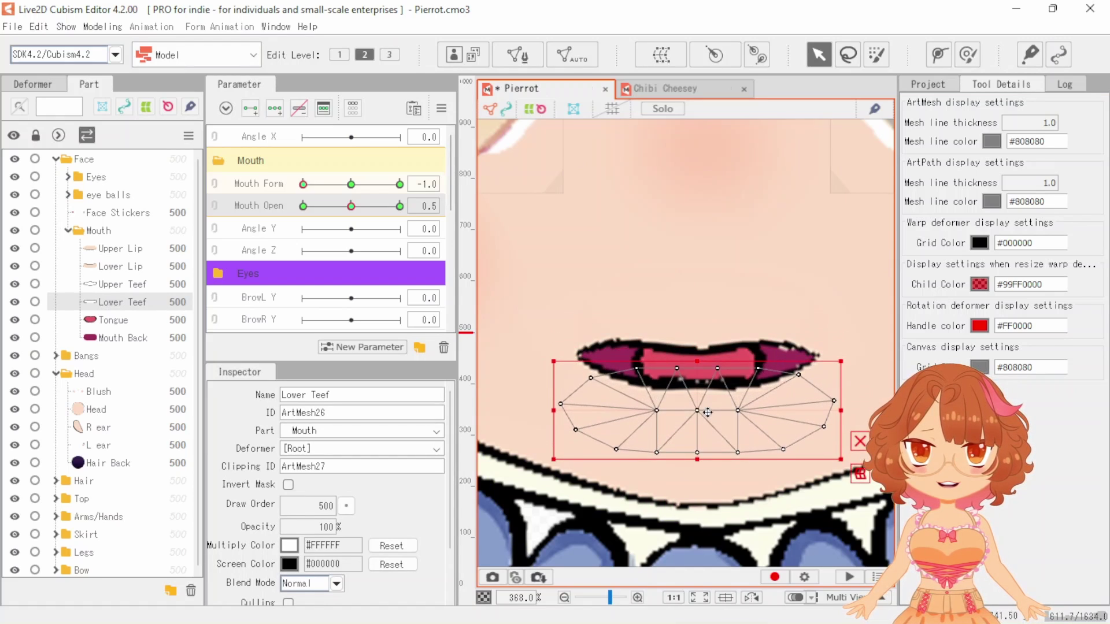
pyautogui.click(132, 284)
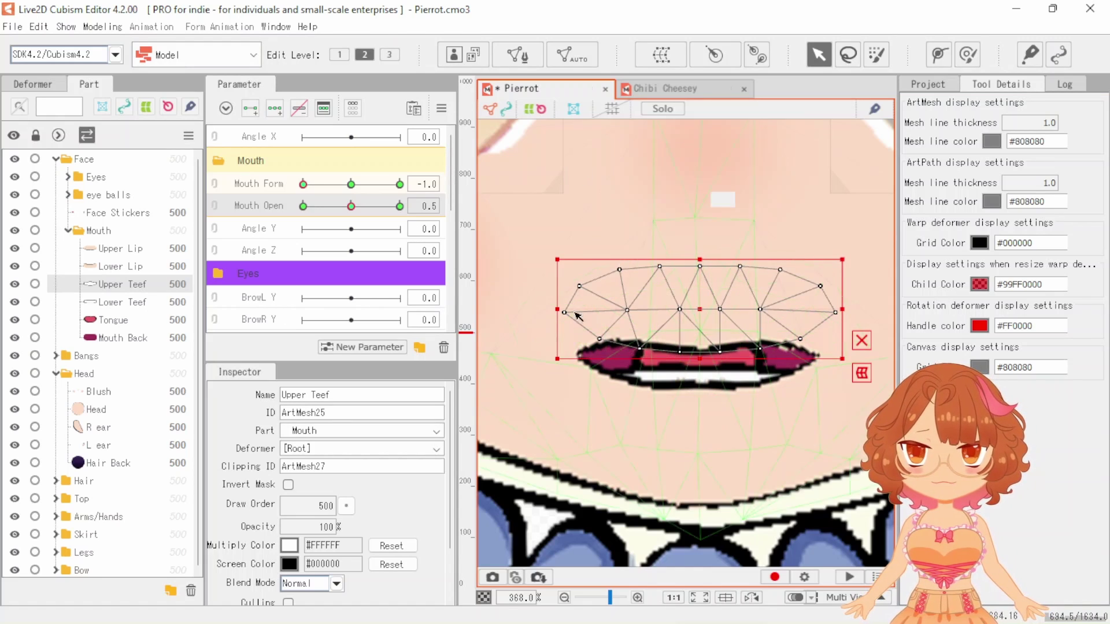
# Move the Tongue down slightly inside the half-open frowning mouth
pyautogui.click(117, 320)
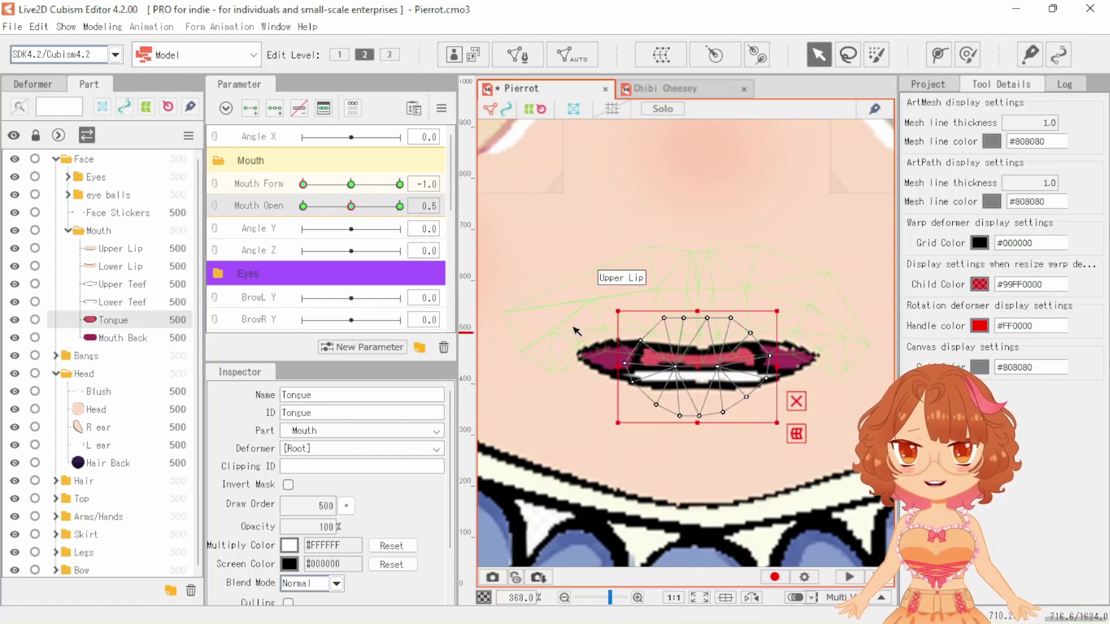
pyautogui.moveTo(696, 369); pyautogui.dragTo(695, 382)
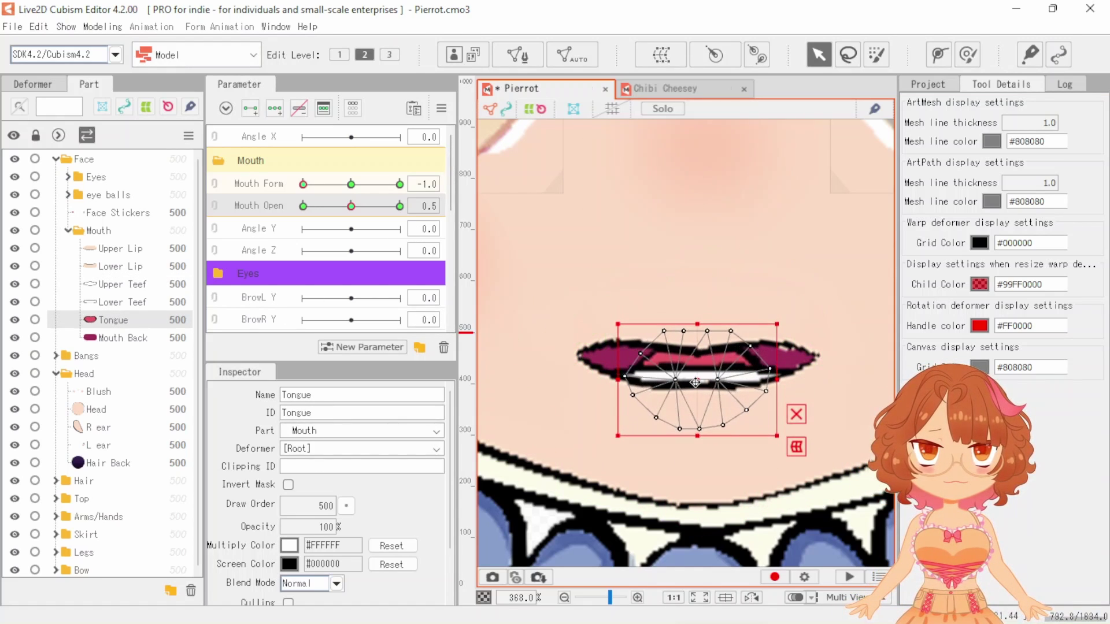
pyautogui.scroll(-3, 695, 382)
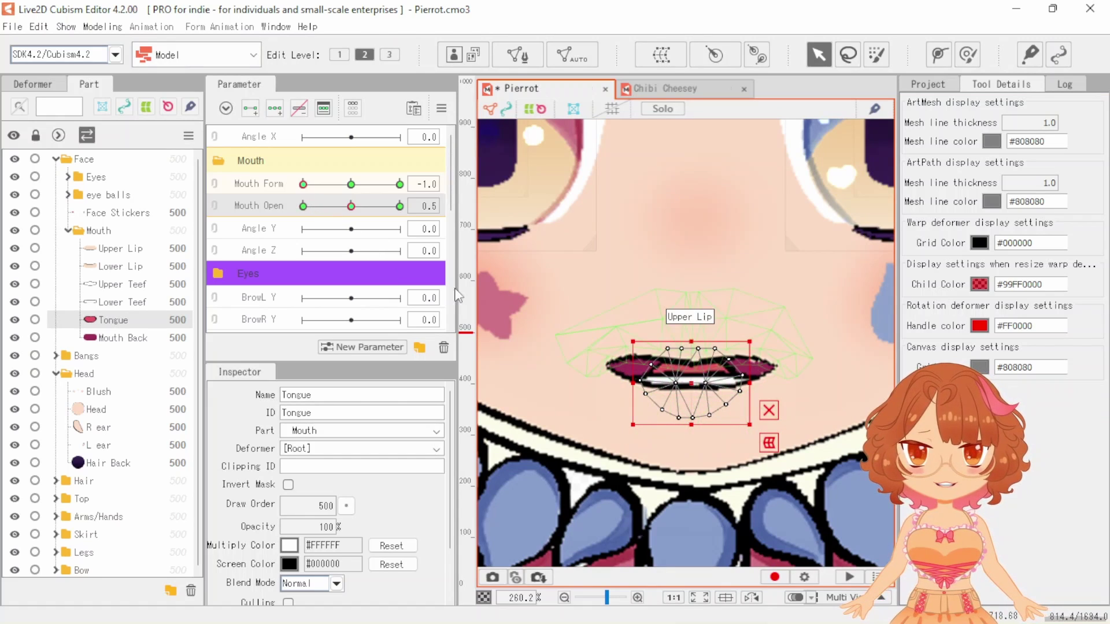
# Fine-tune the second path point at one corner of the Lower Lip to fit the Upper Lip
pyautogui.scroll(5, 614, 410)
pyautogui.click(614, 370)
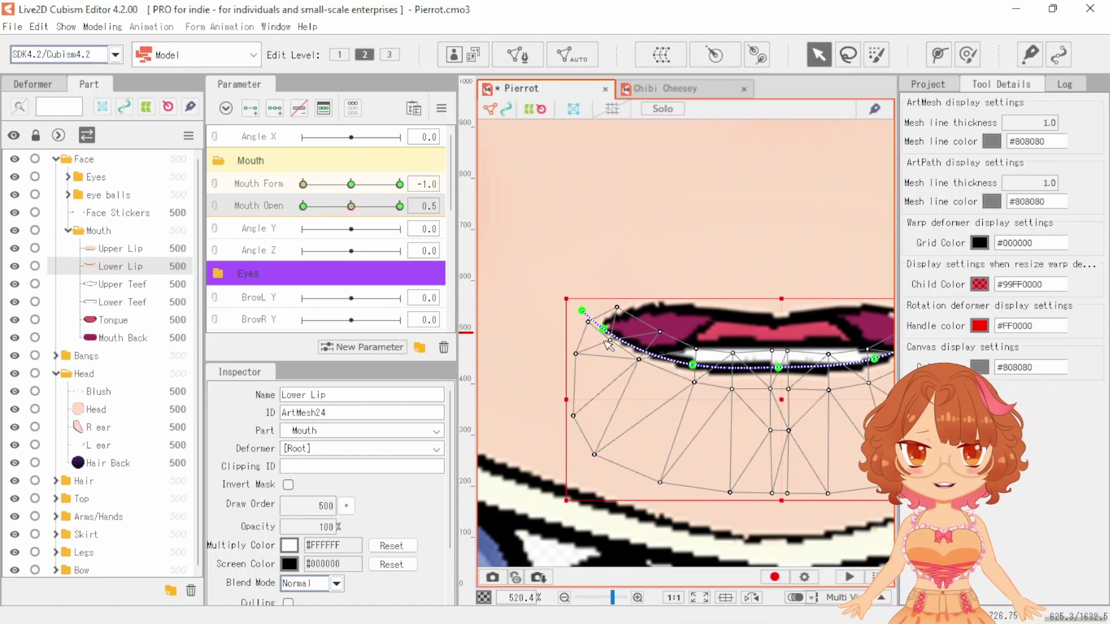
pyautogui.click(603, 328)
pyautogui.scroll(-3, 535, 345)
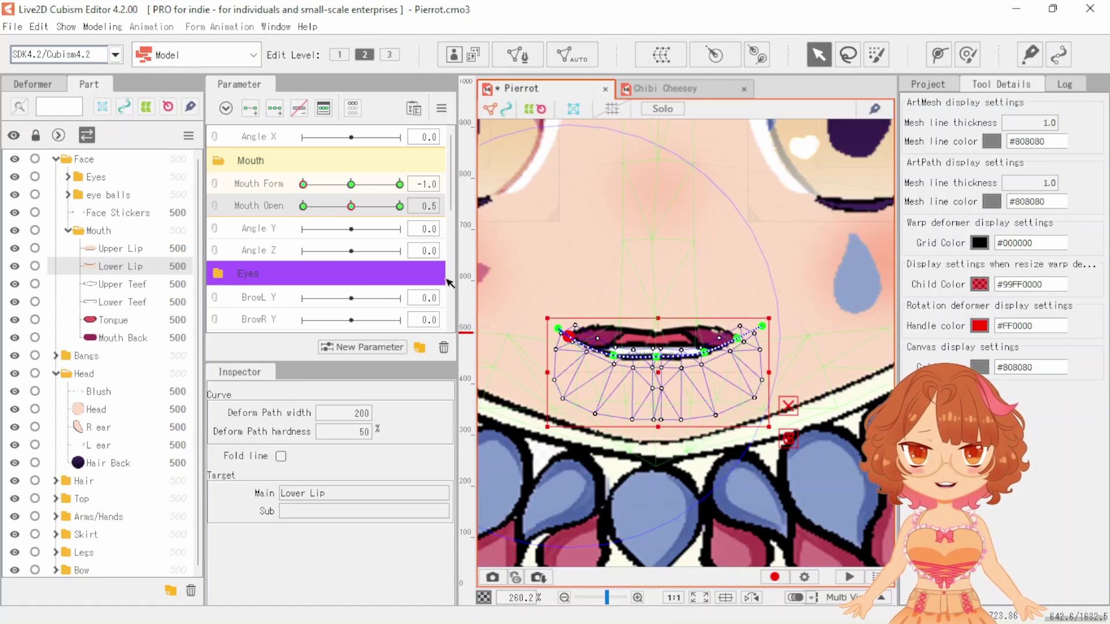
# Compare the frown at Mouth Open 0.0 and 0.5 to check the opening transition
pyautogui.click(303, 206)
pyautogui.moveTo(302, 185); pyautogui.dragTo(306, 185)
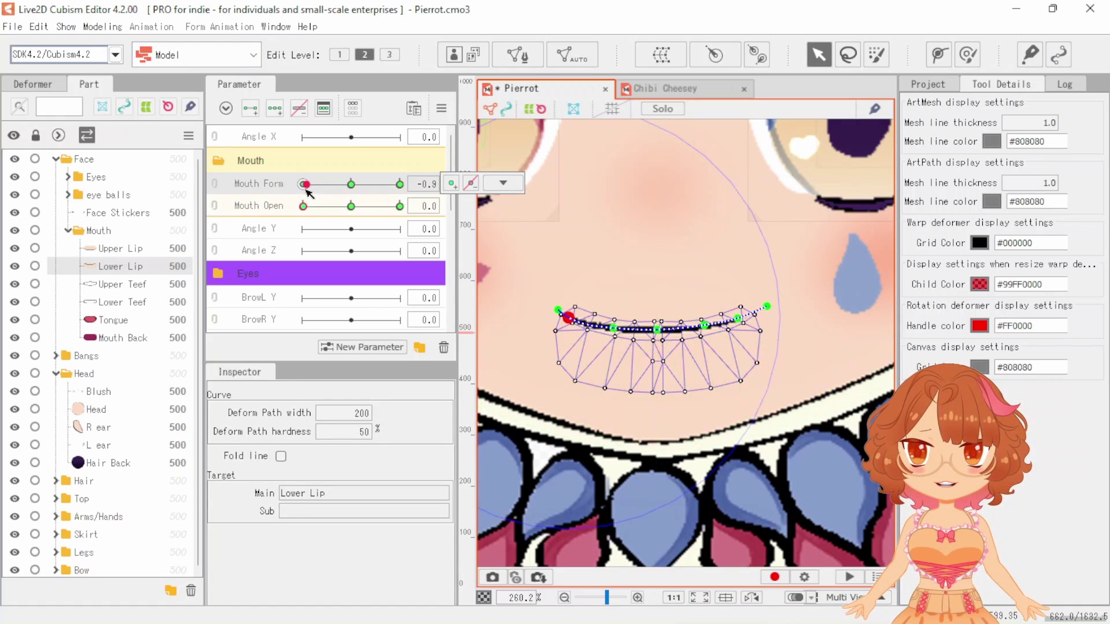
pyautogui.click(305, 207)
pyautogui.click(351, 206)
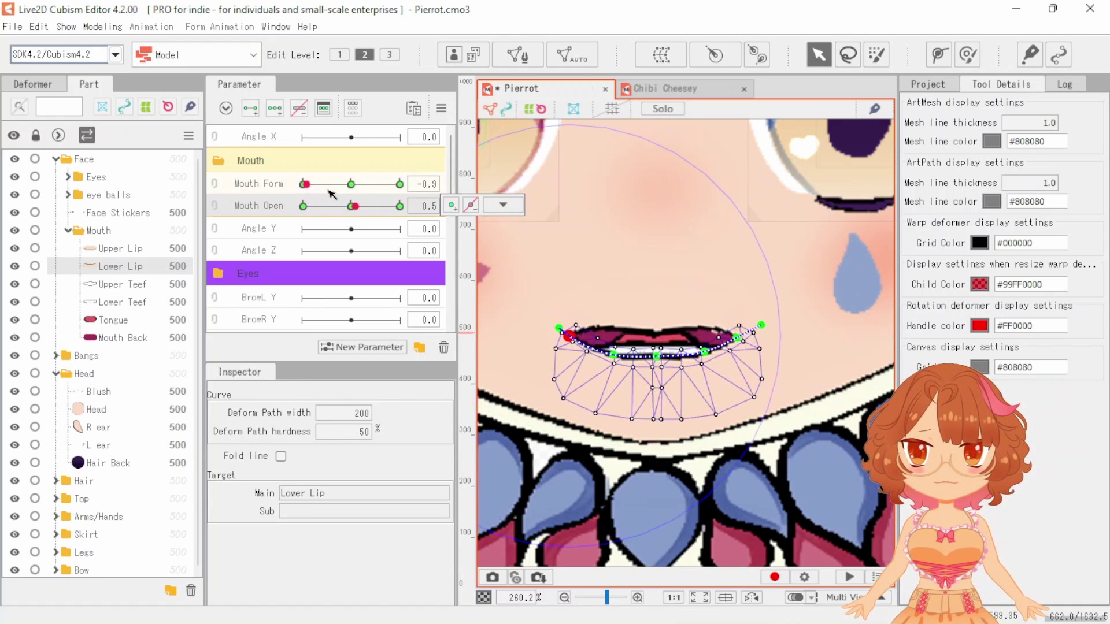
# Set Mouth Form to 0.0 at Mouth Open 0.5 and move the Lower Lip down to open the neutral mouth
pyautogui.click(348, 184)
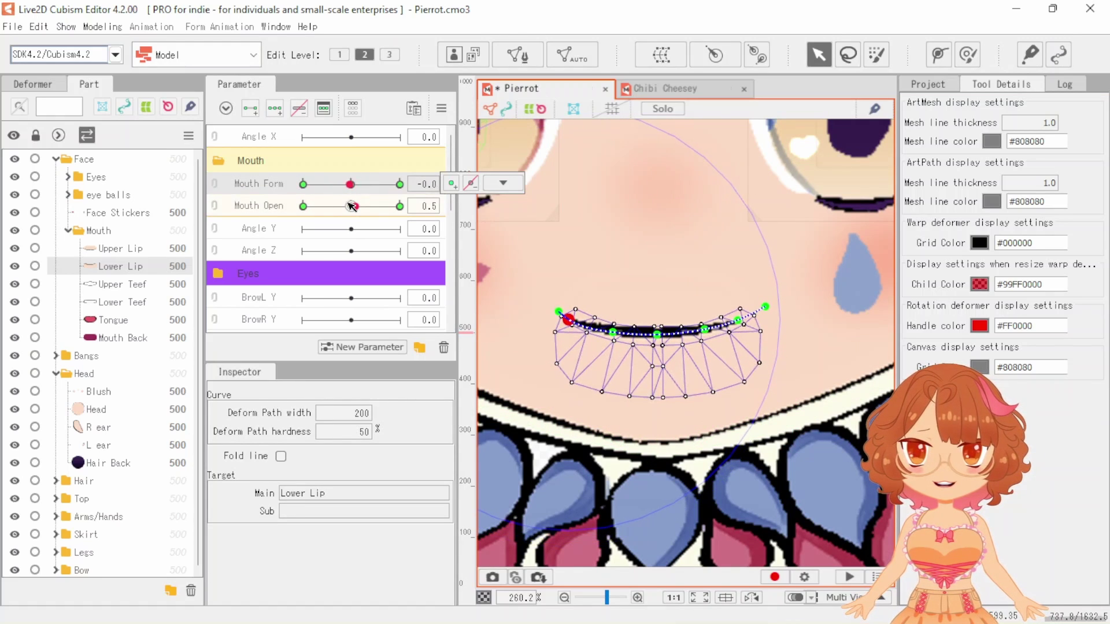
pyautogui.click(123, 269)
pyautogui.click(655, 356)
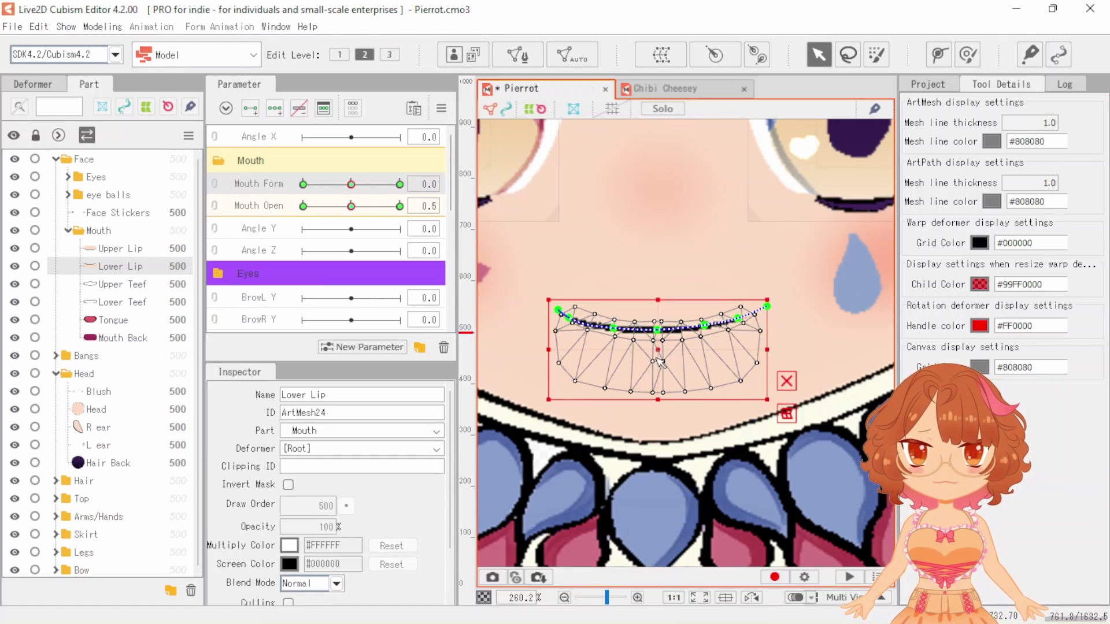
pyautogui.scroll(3, 655, 355)
pyautogui.moveTo(655, 347); pyautogui.dragTo(655, 370)
# Move the outermost path point at each end of the Lower Lip inward and up towards the mouth corners
pyautogui.scroll(1, 812, 324)
pyautogui.click(813, 295)
pyautogui.scroll(1, 809, 287)
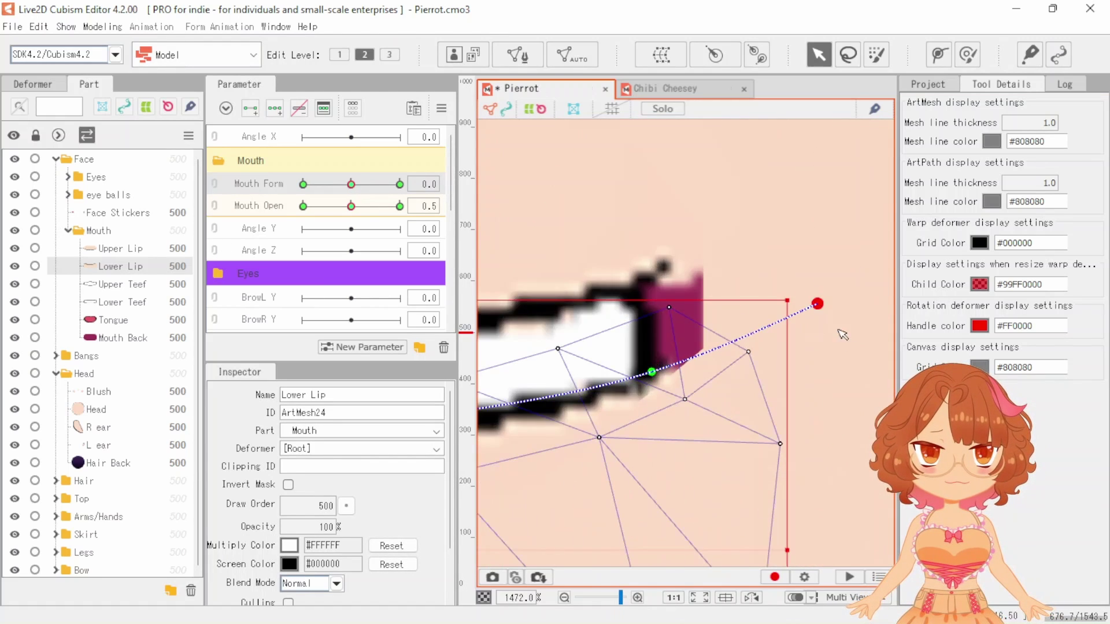
pyautogui.scroll(-2, 842, 330)
pyautogui.scroll(1, 598, 368)
pyautogui.keyDown('shift'); pyautogui.click(662, 352); pyautogui.keyUp('shift')
pyautogui.scroll(-3, 688, 366)
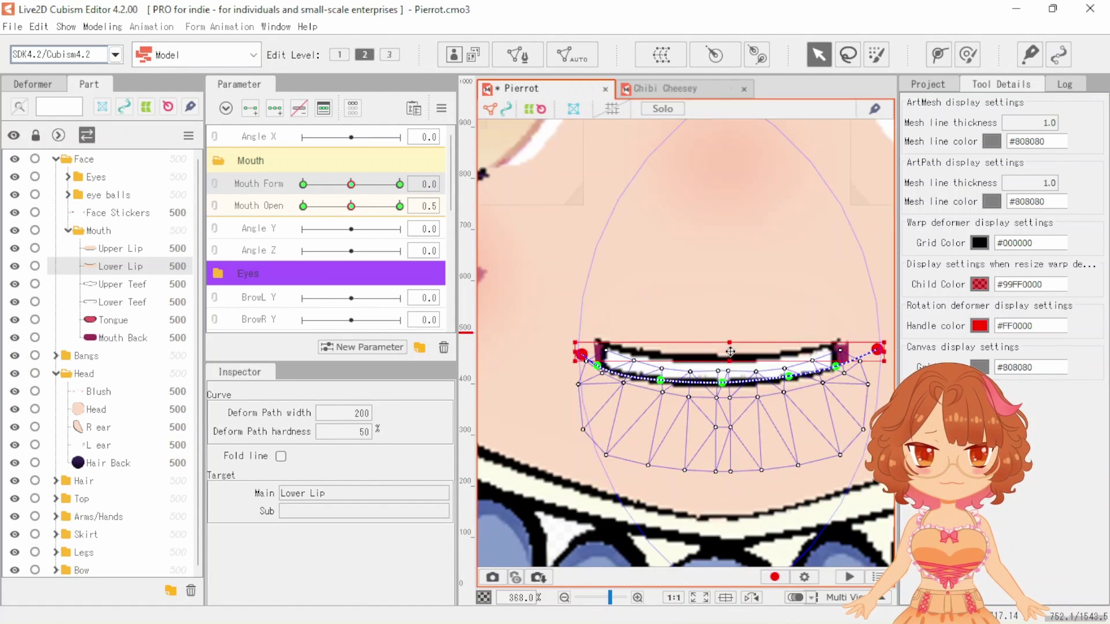
pyautogui.moveTo(883, 339); pyautogui.dragTo(862, 332)
# Raise the two outermost path points on each side of the Lower Lip to meet the Upper Lip's corners
pyautogui.click(836, 367)
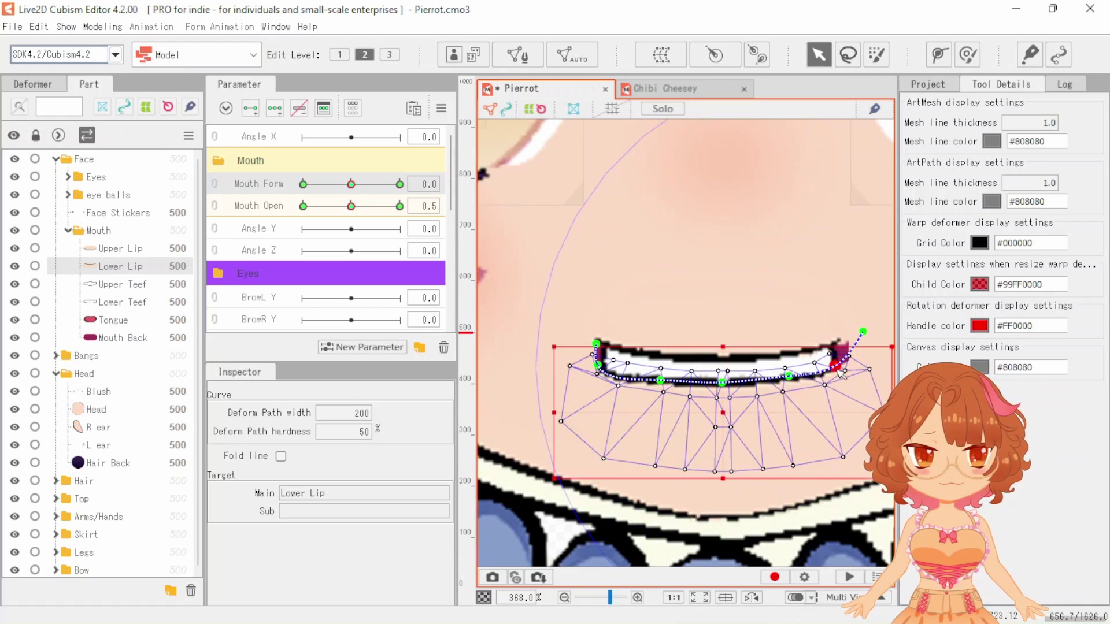
pyautogui.keyDown('shift'); pyautogui.click(597, 365); pyautogui.keyUp('shift')
pyautogui.keyDown('shift'); pyautogui.click(596, 344); pyautogui.keyUp('shift')
pyautogui.keyDown('shift'); pyautogui.click(862, 331); pyautogui.keyUp('shift')
pyautogui.moveTo(728, 347); pyautogui.dragTo(726, 326)
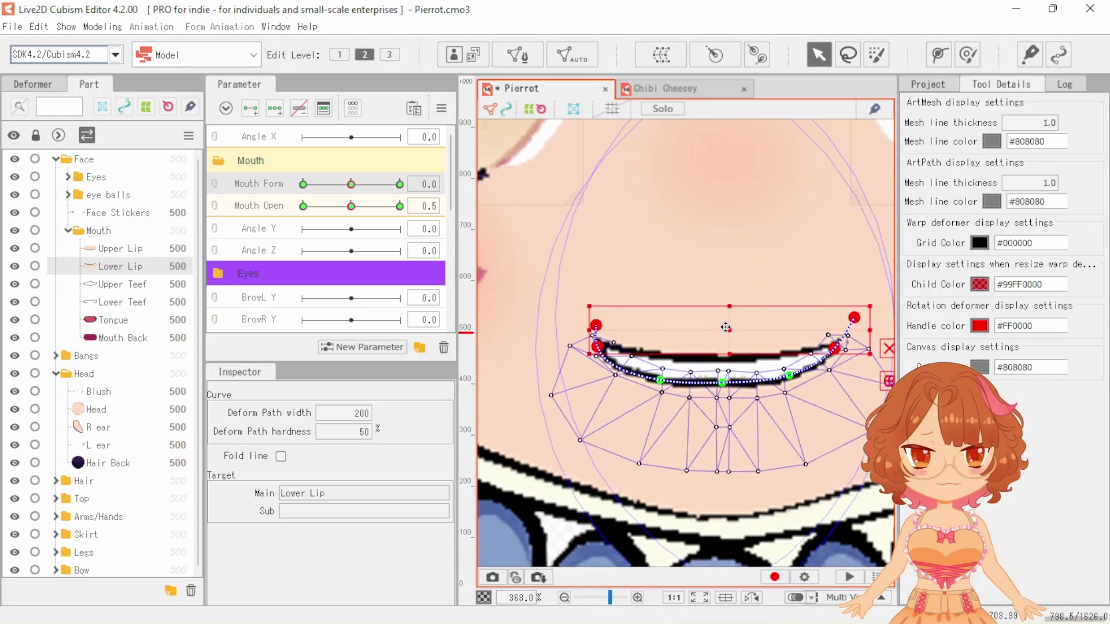
# Move the three central path points of the Lower Lip down to deepen the neutral mouth opening
pyautogui.click(722, 382)
pyautogui.keyDown('shift'); pyautogui.click(660, 380); pyautogui.keyUp('shift')
pyautogui.keyDown('shift'); pyautogui.click(789, 375); pyautogui.keyUp('shift')
pyautogui.moveTo(754, 379); pyautogui.dragTo(754, 389)
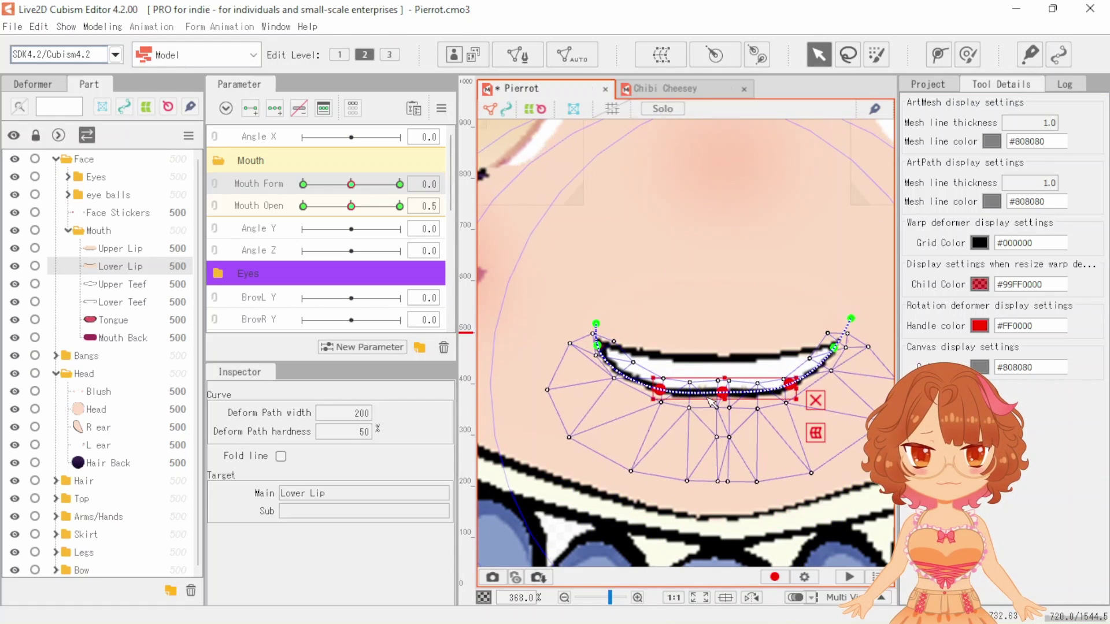
pyautogui.scroll(-3, 618, 413)
pyautogui.scroll(5, 623, 428)
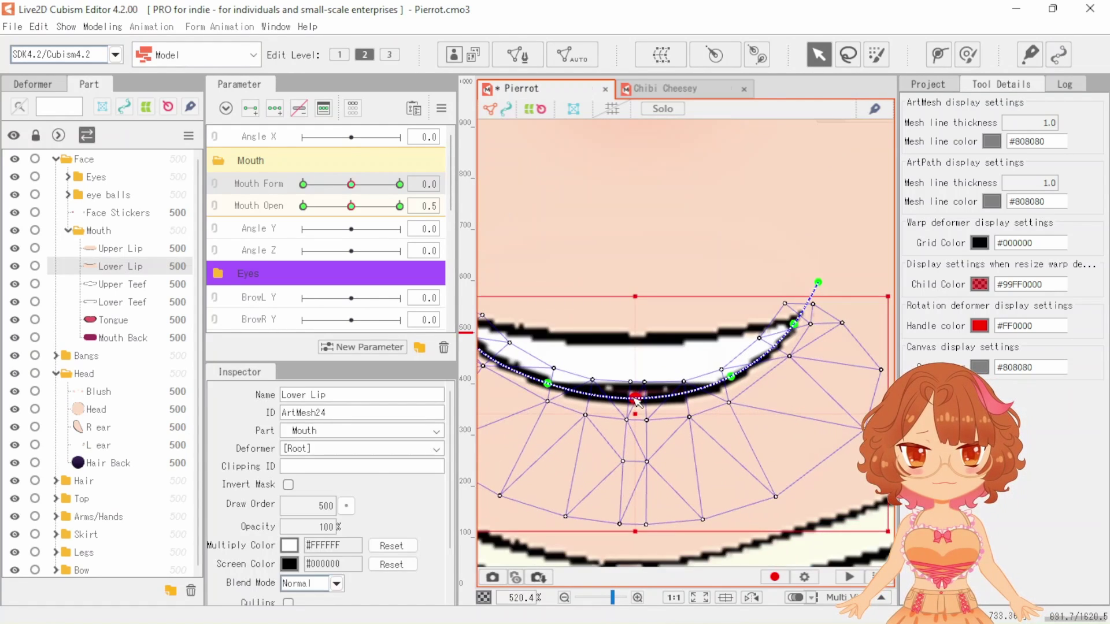
# Reposition the upper teeth, lower teeth and tongue to fit inside the neutral mouth at Mouth Open 0.5
pyautogui.scroll(-2, 670, 380)
pyautogui.click(149, 283)
pyautogui.click(148, 301)
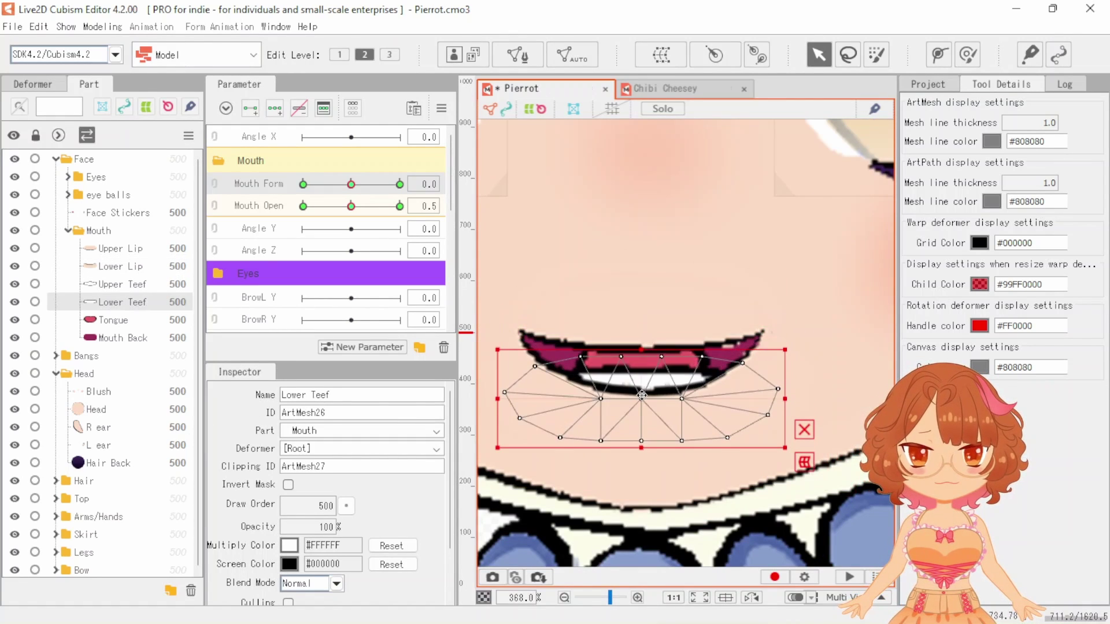
pyautogui.click(640, 407)
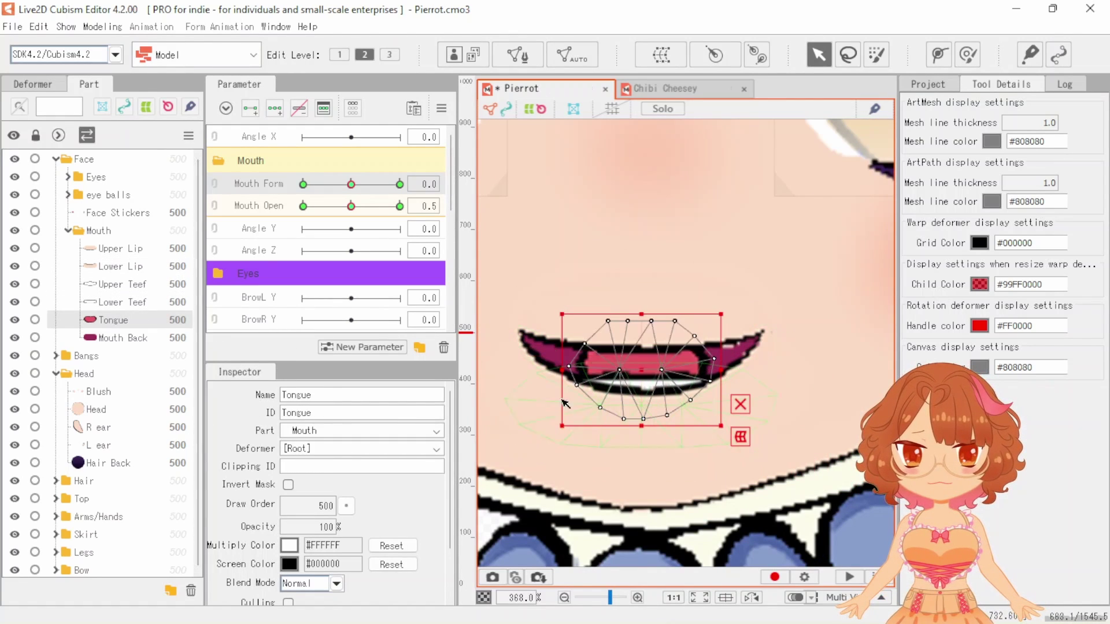
pyautogui.click(643, 412)
# Refine the Lower Lip's central path points into a smooth curve and check the opening by varying Mouth Open
pyautogui.click(714, 390)
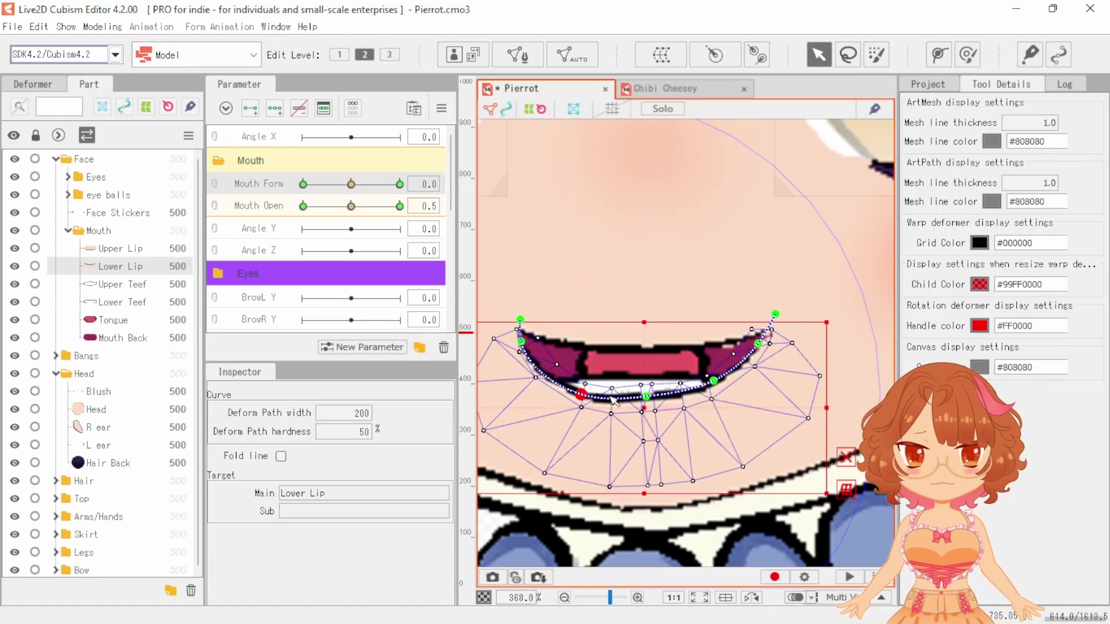
pyautogui.click(646, 397)
pyautogui.scroll(2, 647, 397)
pyautogui.moveTo(351, 206)
pyautogui.mouseDown()
pyautogui.moveTo(399, 226)
pyautogui.moveTo(351, 226)
pyautogui.mouseUp()
pyautogui.click(717, 328)
pyautogui.click(721, 326)
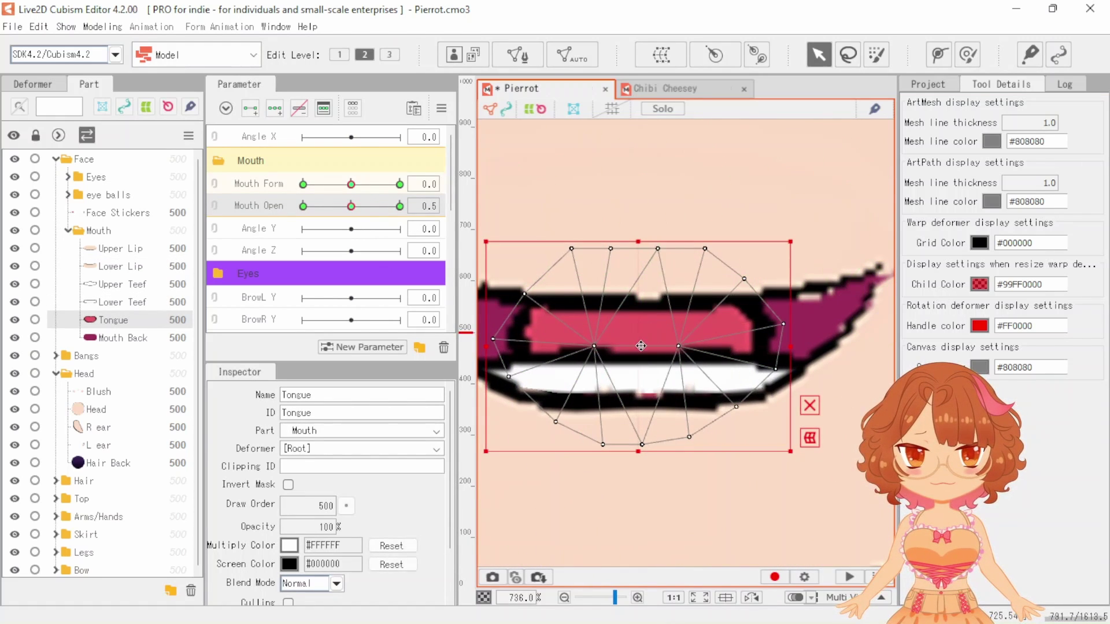
pyautogui.moveTo(355, 207); pyautogui.dragTo(347, 235)
# Stretch the Mouth Back mesh slightly downward to fill the neutral opening down to the Lower Lip
pyautogui.click(817, 334)
pyautogui.scroll(-2, 624, 392)
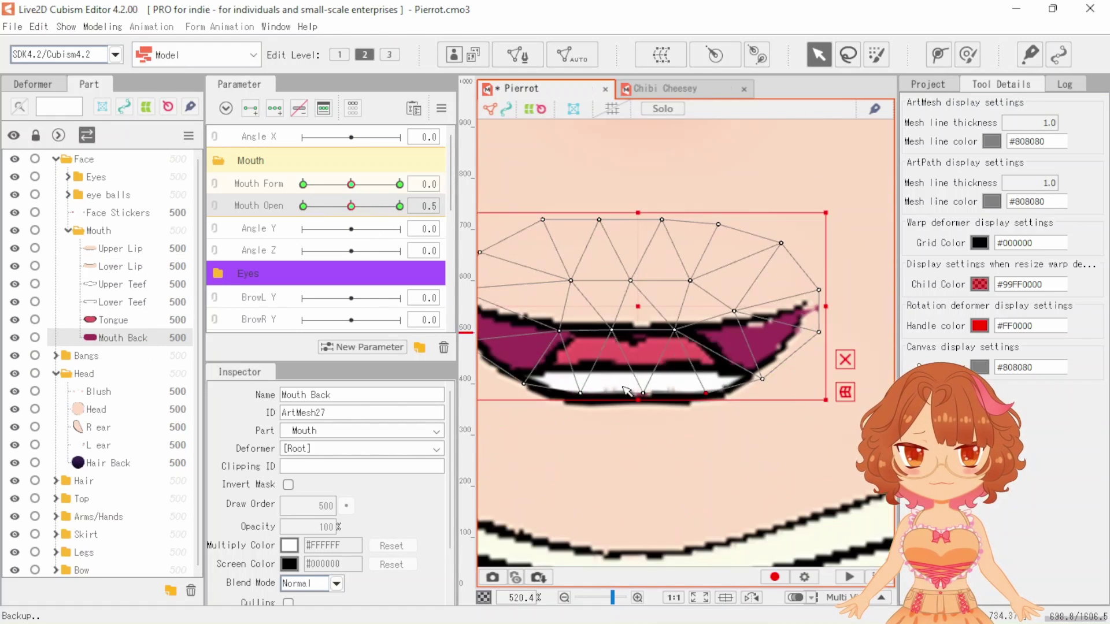
pyautogui.moveTo(638, 400); pyautogui.dragTo(638, 409)
pyautogui.scroll(-2, 668, 323)
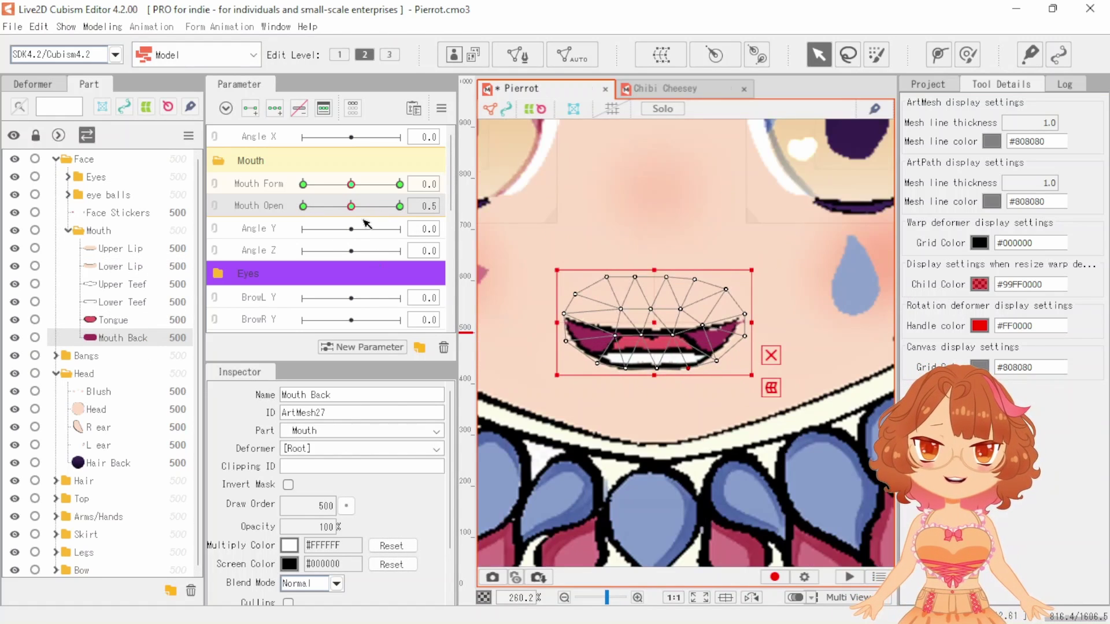
# Set Mouth Form to 1.0 at Mouth Open 0.5, move the Lower Lip down and raise its ends to the mouth corners
pyautogui.moveTo(354, 188); pyautogui.dragTo(404, 196)
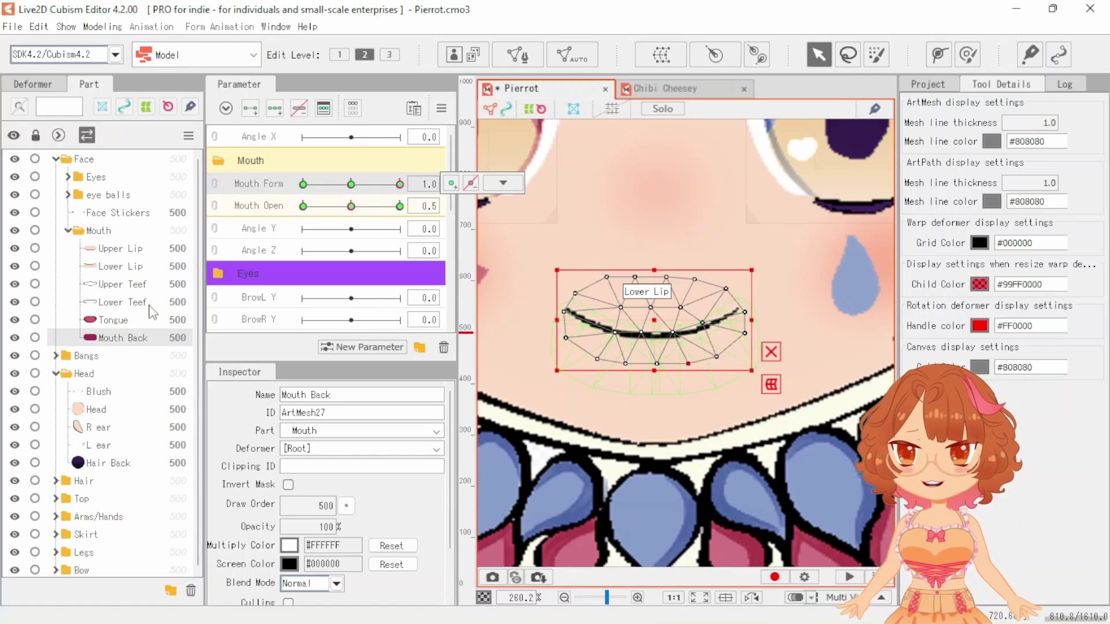
pyautogui.click(117, 283)
pyautogui.scroll(1, 643, 309)
pyautogui.click(657, 331)
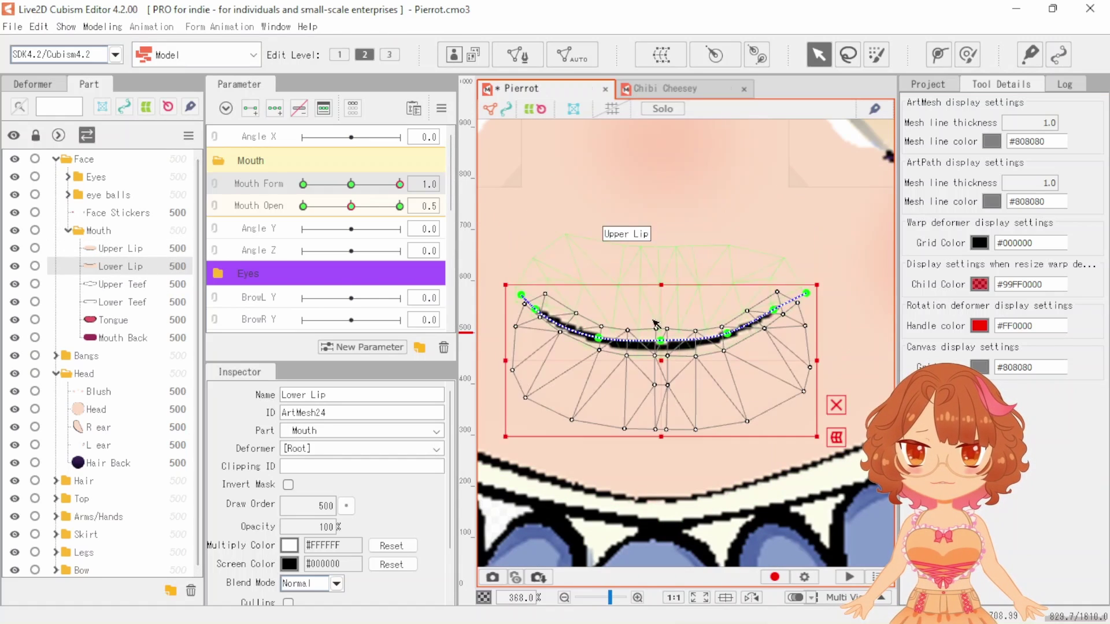
pyautogui.moveTo(657, 330); pyautogui.dragTo(657, 365)
pyautogui.moveTo(508, 355); pyautogui.dragTo(810, 289)
pyautogui.moveTo(662, 341); pyautogui.dragTo(662, 320)
# Round the smile's Lower Lip by lowering its centre path point and spreading the side path points outward
pyautogui.keyDown('shift'); pyautogui.click(598, 374); pyautogui.keyUp('shift')
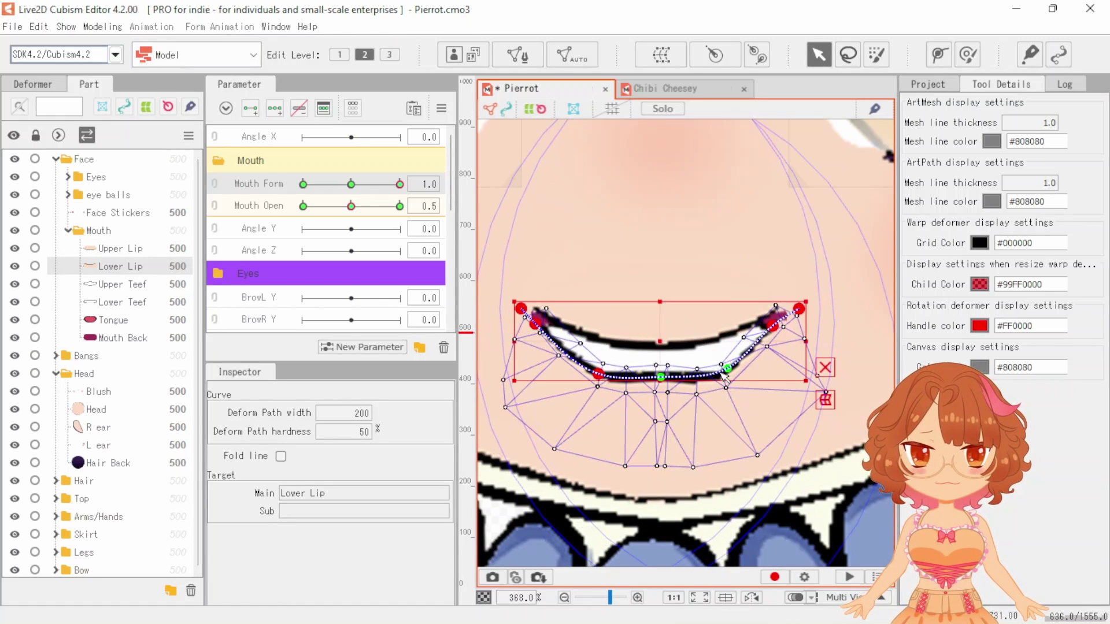
pyautogui.scroll(8, 659, 379)
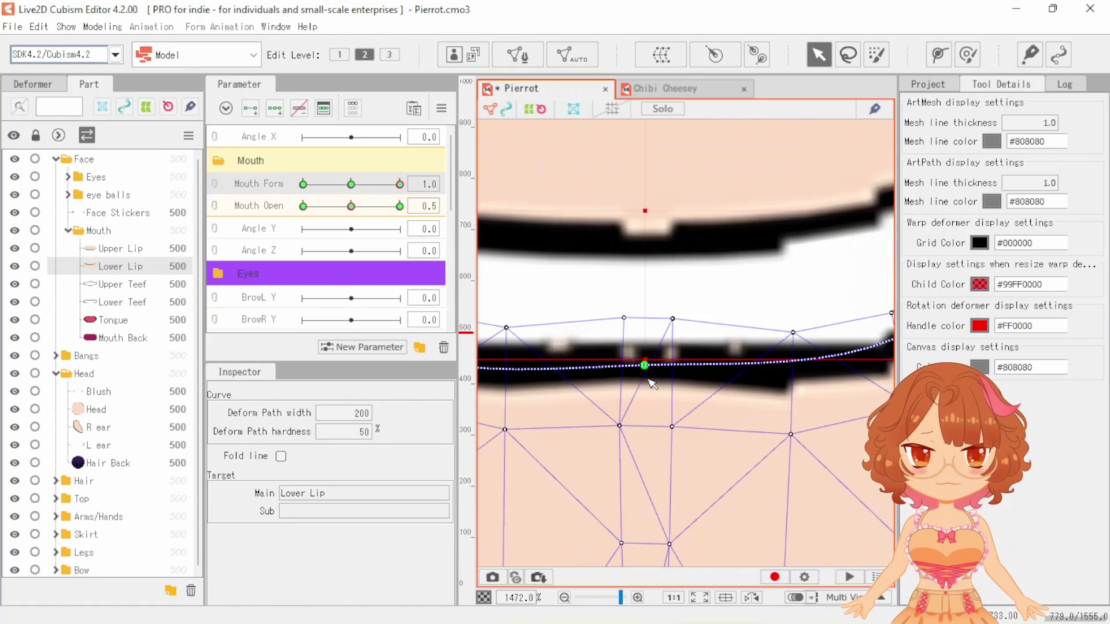
pyautogui.scroll(-6, 653, 380)
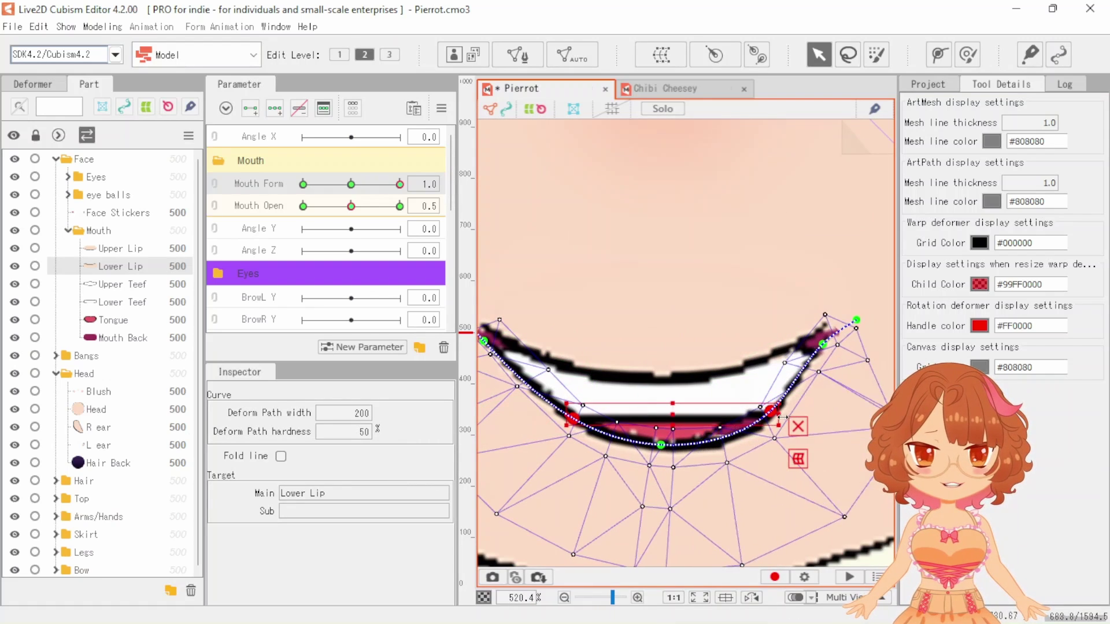
pyautogui.moveTo(544, 417); pyautogui.dragTo(536, 416)
pyautogui.moveTo(823, 344); pyautogui.dragTo(864, 311)
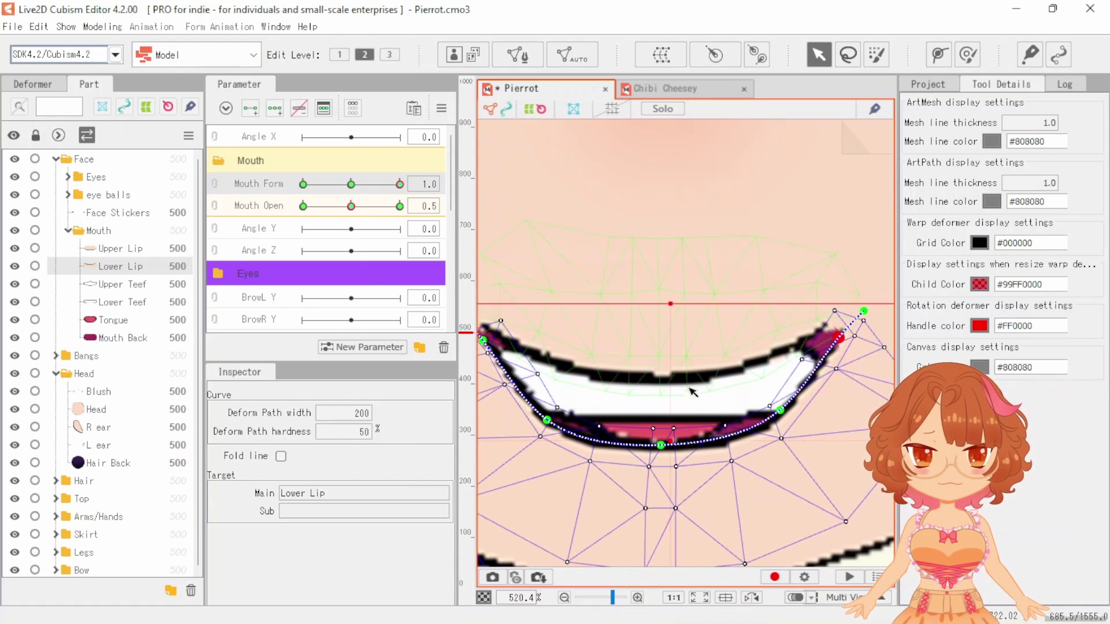
pyautogui.moveTo(546, 419); pyautogui.dragTo(541, 415)
# Adjust the outer path points at both ends of the Lower Lip to join the Upper Lip's smile corners
pyautogui.moveTo(517, 374); pyautogui.dragTo(544, 383)
pyautogui.moveTo(510, 349); pyautogui.dragTo(520, 322)
pyautogui.moveTo(602, 359); pyautogui.dragTo(518, 358)
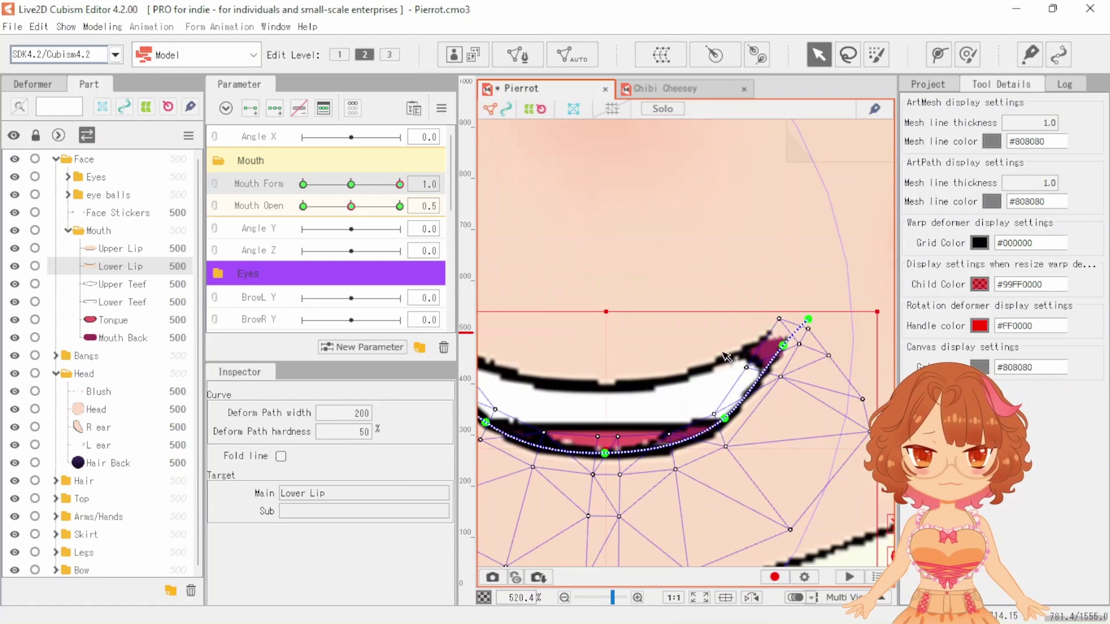
pyautogui.moveTo(808, 319); pyautogui.dragTo(788, 300)
pyautogui.moveTo(784, 346); pyautogui.dragTo(776, 342)
pyautogui.moveTo(788, 300); pyautogui.dragTo(775, 292)
pyautogui.moveTo(775, 342); pyautogui.dragTo(754, 433)
# Fit the lower teeth and tongue into the smile and stretch the Mouth Back down to the Lower Lip
pyautogui.click(122, 302)
pyautogui.moveTo(351, 206)
pyautogui.mouseDown()
pyautogui.moveTo(391, 212)
pyautogui.moveTo(351, 214)
pyautogui.mouseUp()
pyautogui.click(113, 320)
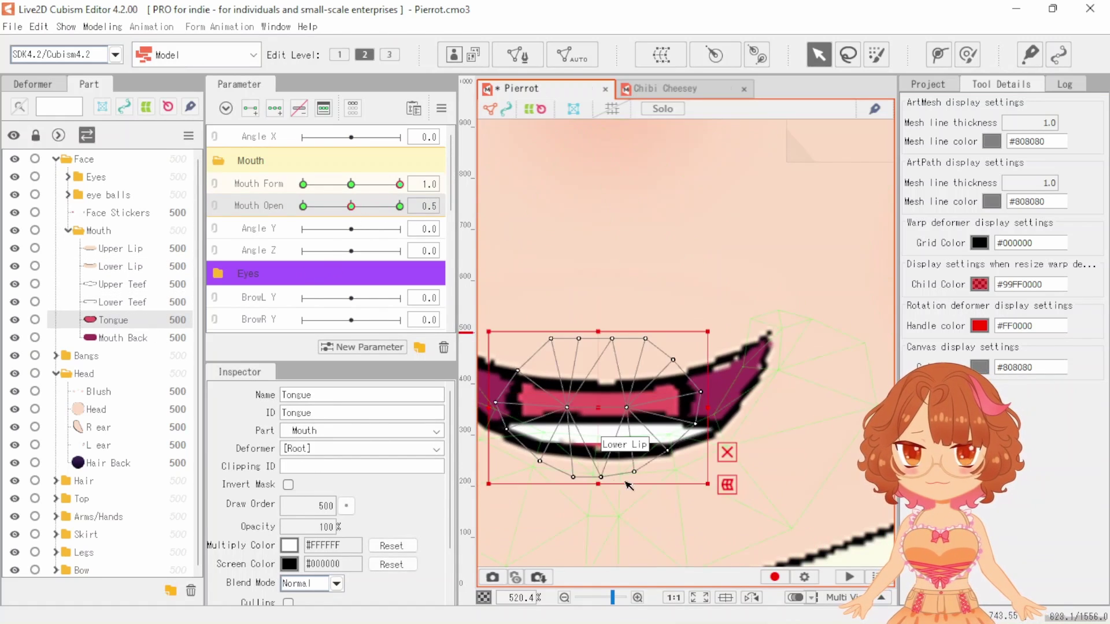
pyautogui.click(113, 338)
pyautogui.moveTo(603, 450); pyautogui.dragTo(603, 463)
# Raise the Upper Lip's centre path point and the two beside it to open the smile further
pyautogui.click(602, 382)
pyautogui.moveTo(601, 381); pyautogui.dragTo(601, 368)
pyautogui.click(695, 372)
pyautogui.scroll(-3, 689, 375)
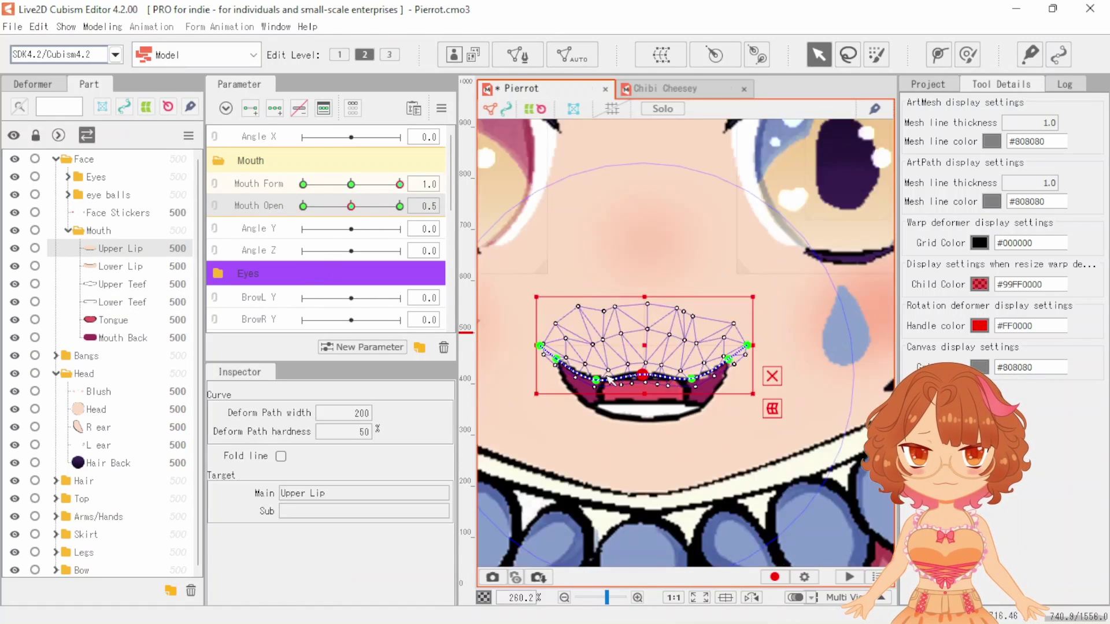
pyautogui.scroll(3, 604, 373)
pyautogui.keyDown('shift'); pyautogui.click(585, 384); pyautogui.keyUp('shift')
pyautogui.moveTo(677, 377); pyautogui.dragTo(677, 369)
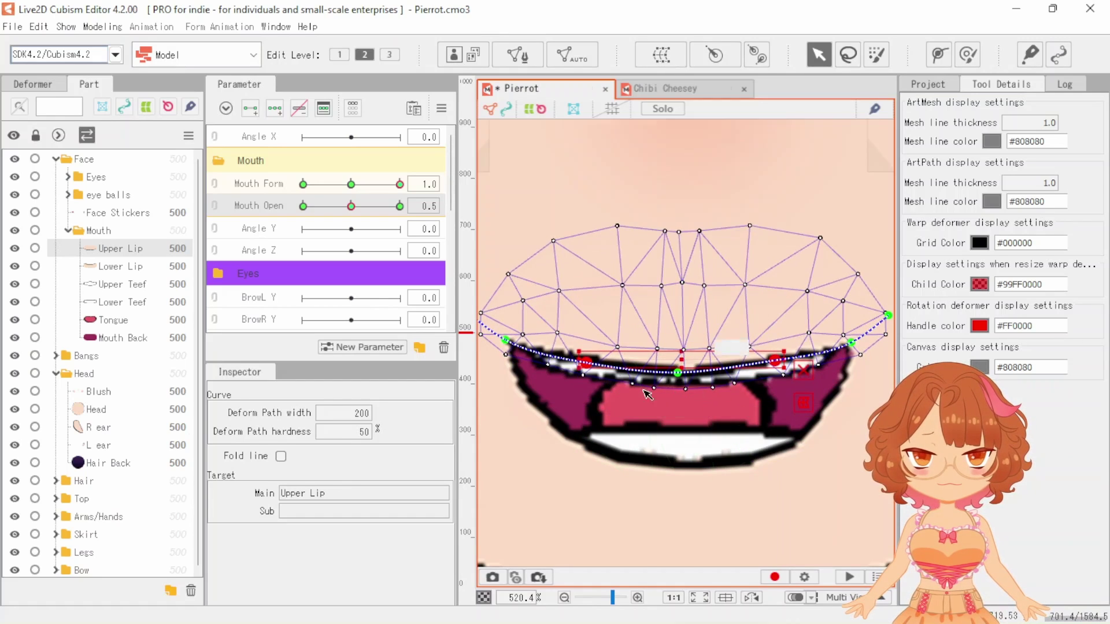
# Deselect the lip and sweep Mouth Open at Mouth Form 1.0 to check the smile's opening transition
pyautogui.scroll(-2, 642, 399)
pyautogui.moveTo(351, 205); pyautogui.dragTo(404, 218)
pyautogui.scroll(-3, 627, 341)
pyautogui.click(882, 301)
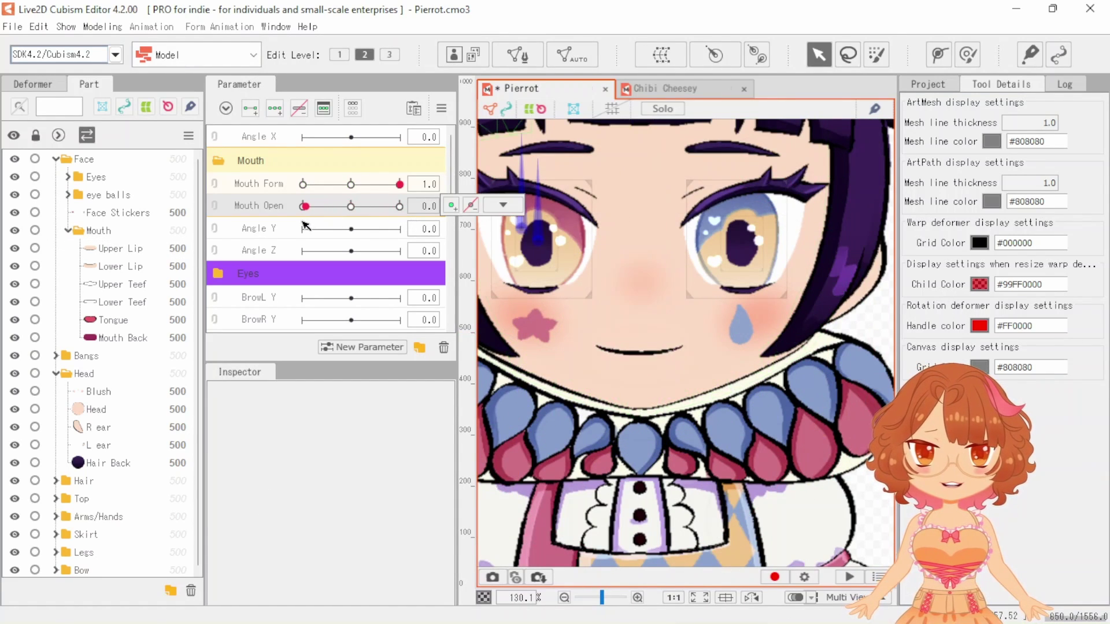
# Link the Mouth Form and Mouth Open parameters and preview blended mouth shapes across their combined grid
pyautogui.moveTo(231, 188); pyautogui.dragTo(255, 209)
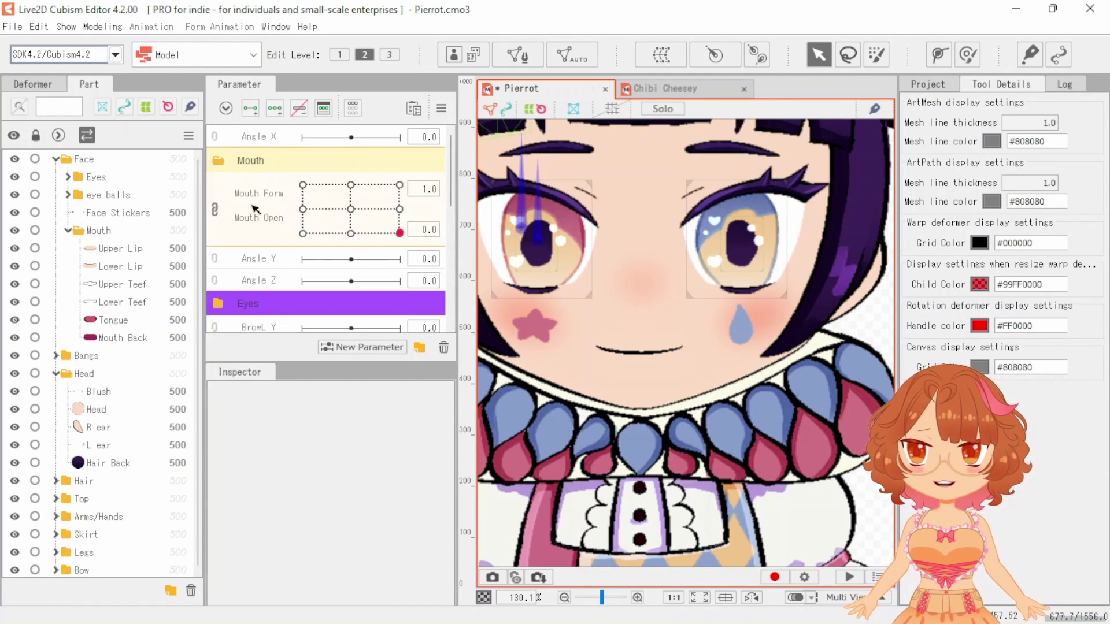
pyautogui.moveTo(370, 227); pyautogui.dragTo(377, 195)
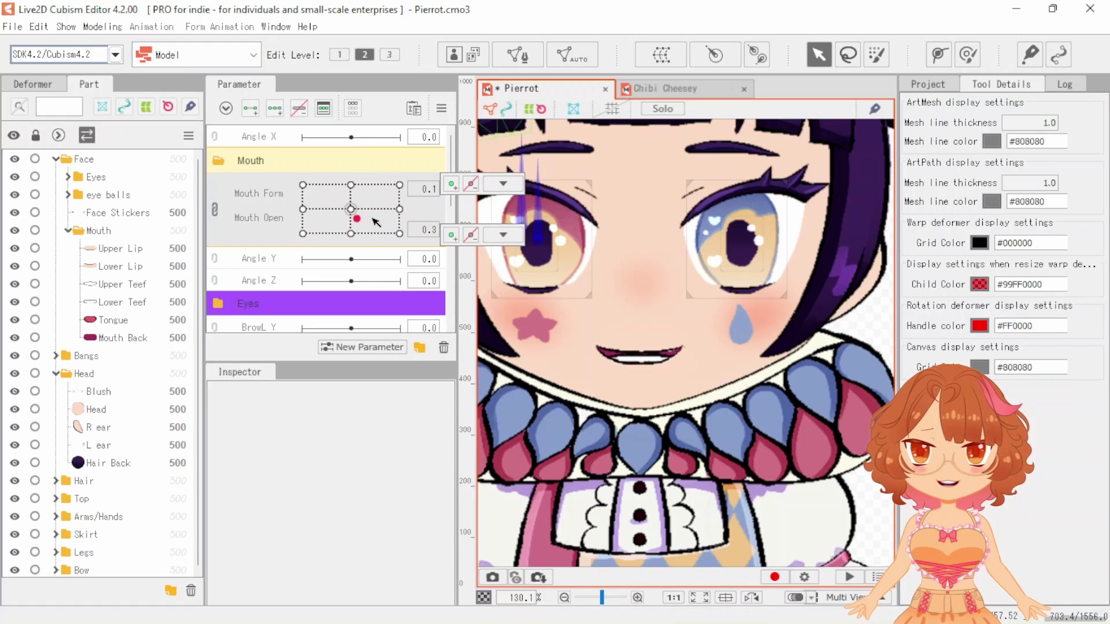
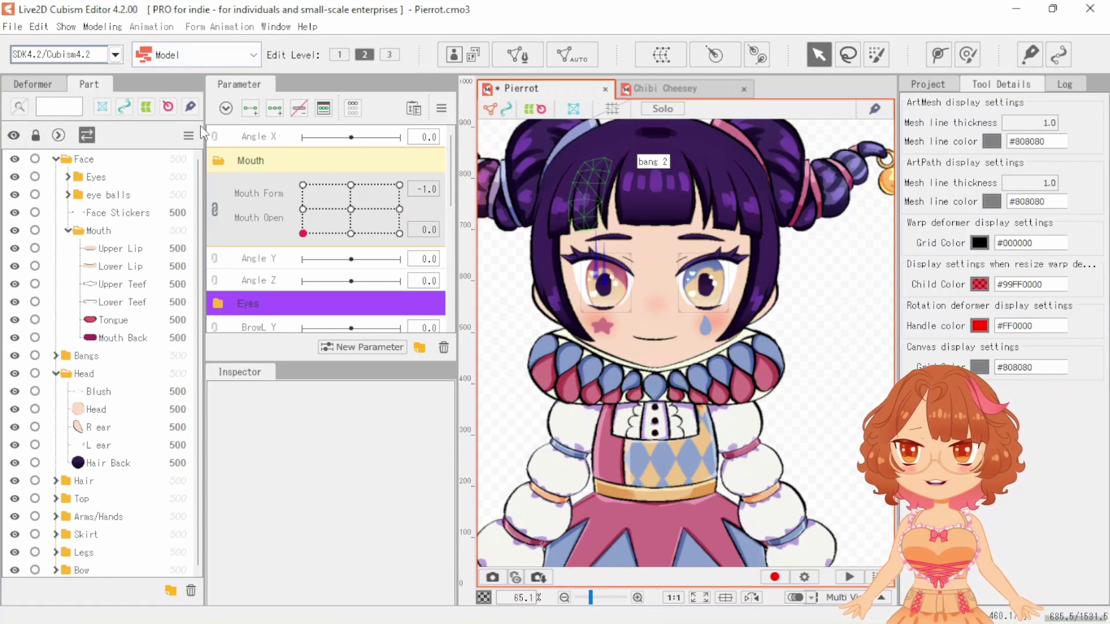
# Start a moc3 runtime export of the Pierrot model, accepting the settings for SDK 4.2 / Cubism4.2 and the 1/1 (4096 px) target
pyautogui.click(12, 26)
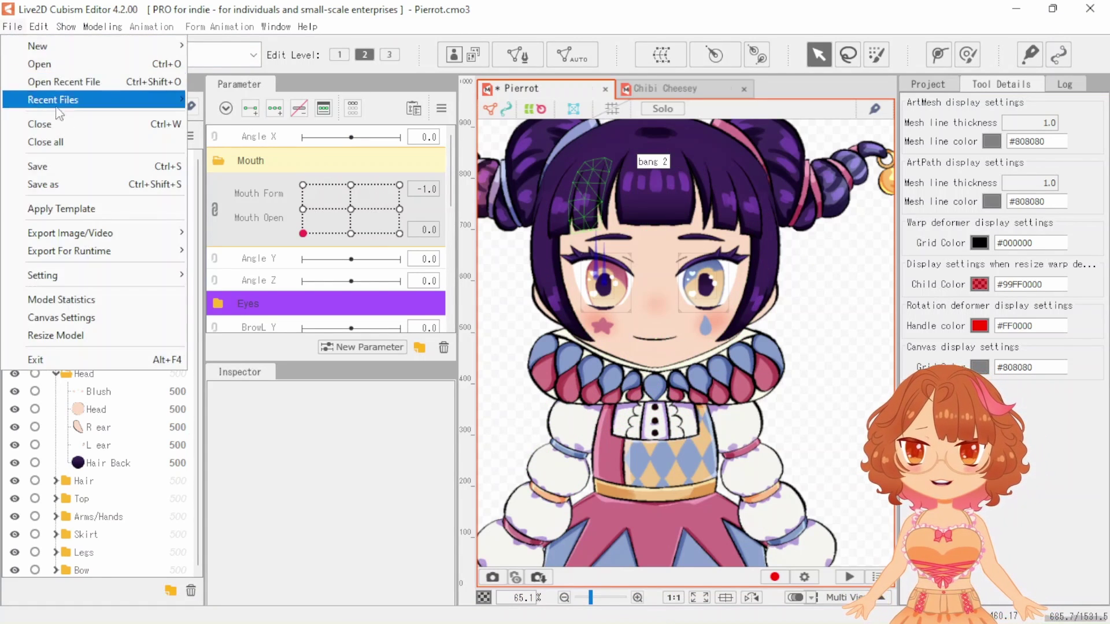
pyautogui.moveTo(168, 234)
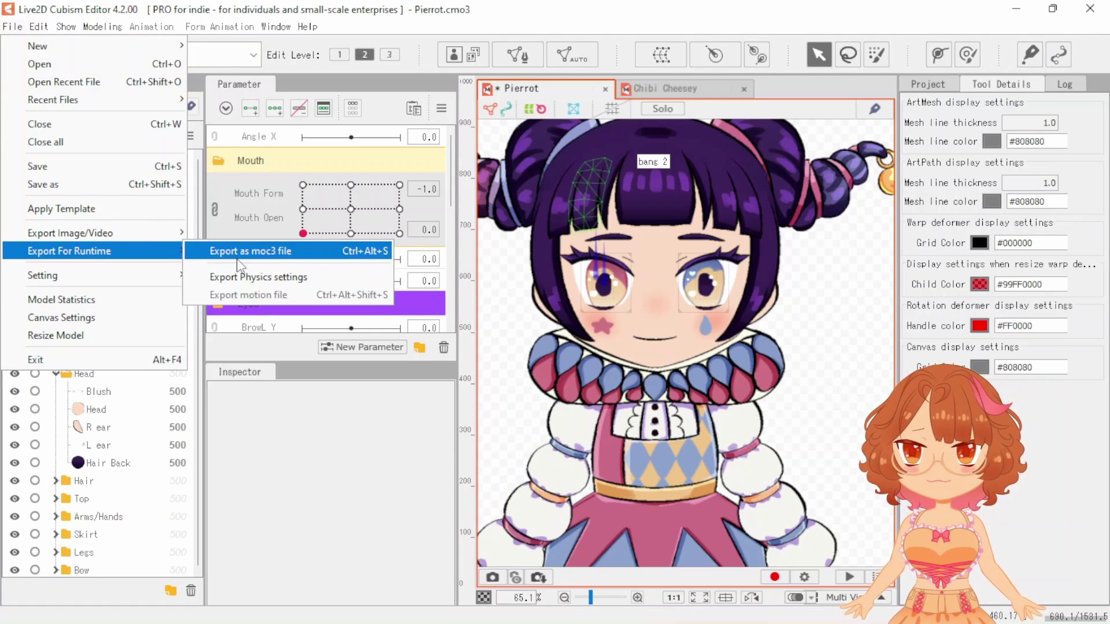
pyautogui.click(240, 255)
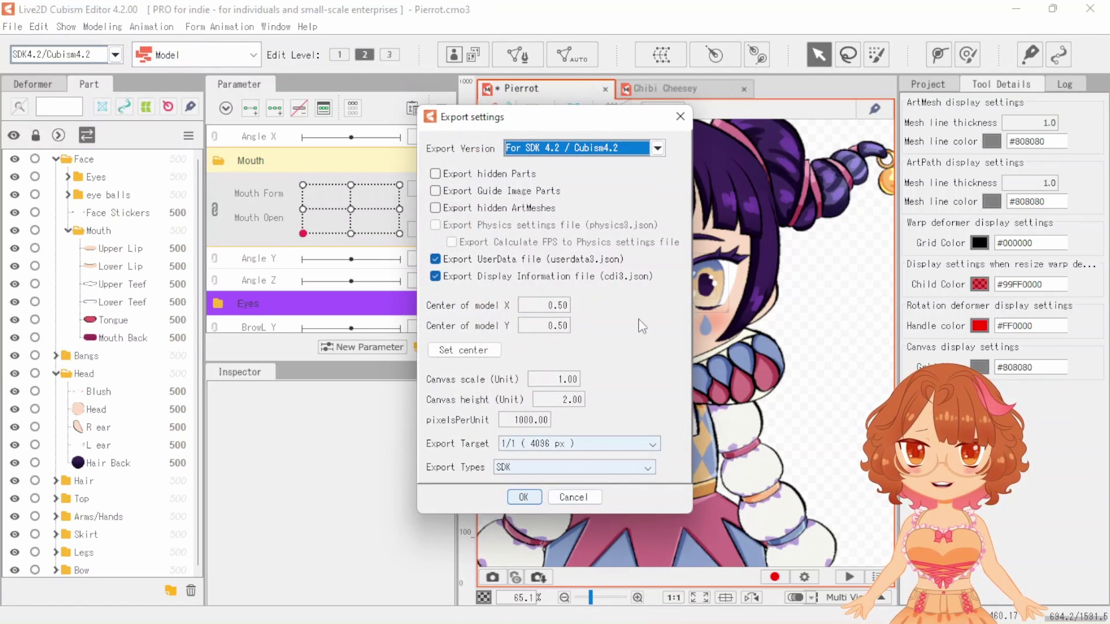
pyautogui.click(523, 497)
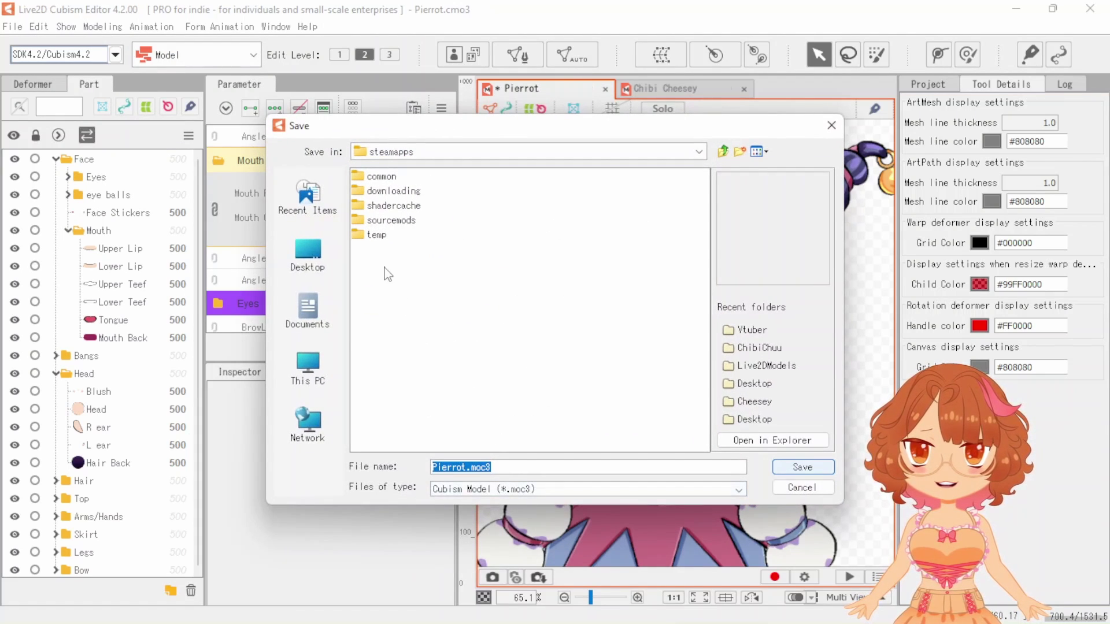
# Save Pierrot.moc3 in the Pierrot folder inside VTube Studio_Data/StreamingAssets/Live2DModels, within Steam's steamapps under C:\Program Files (x86)
pyautogui.click(315, 388)
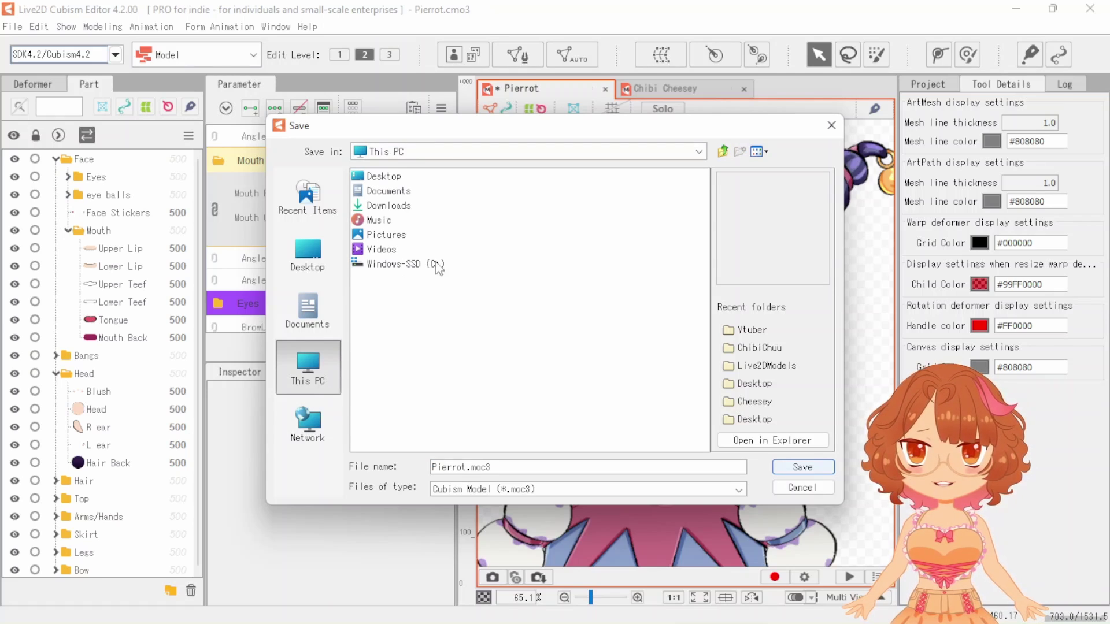
pyautogui.doubleClick(414, 267)
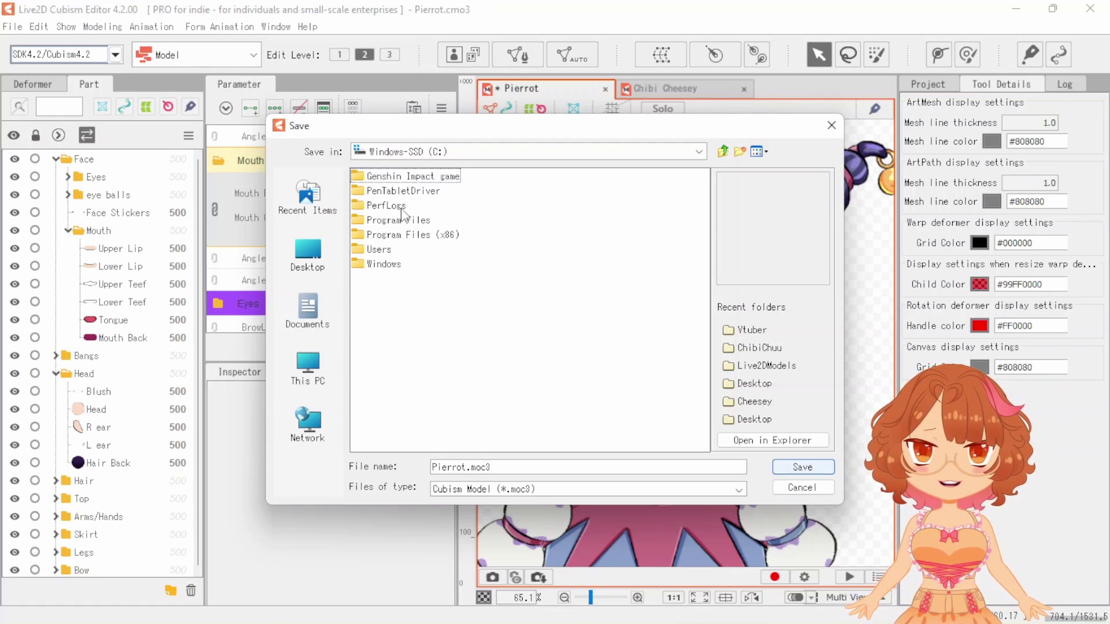
pyautogui.doubleClick(455, 237)
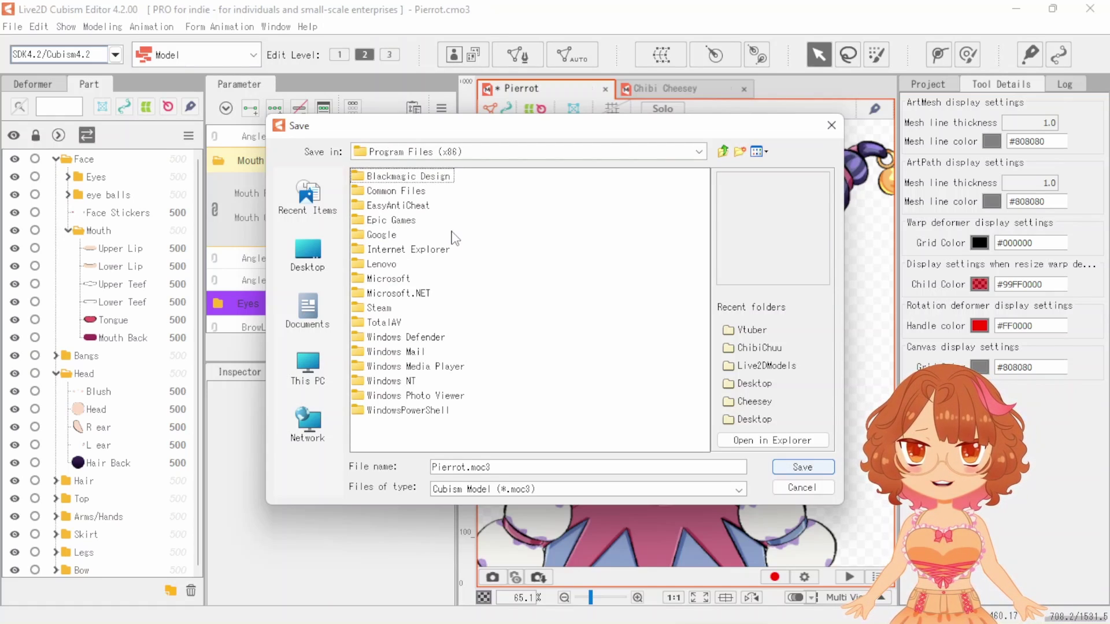
pyautogui.doubleClick(382, 312)
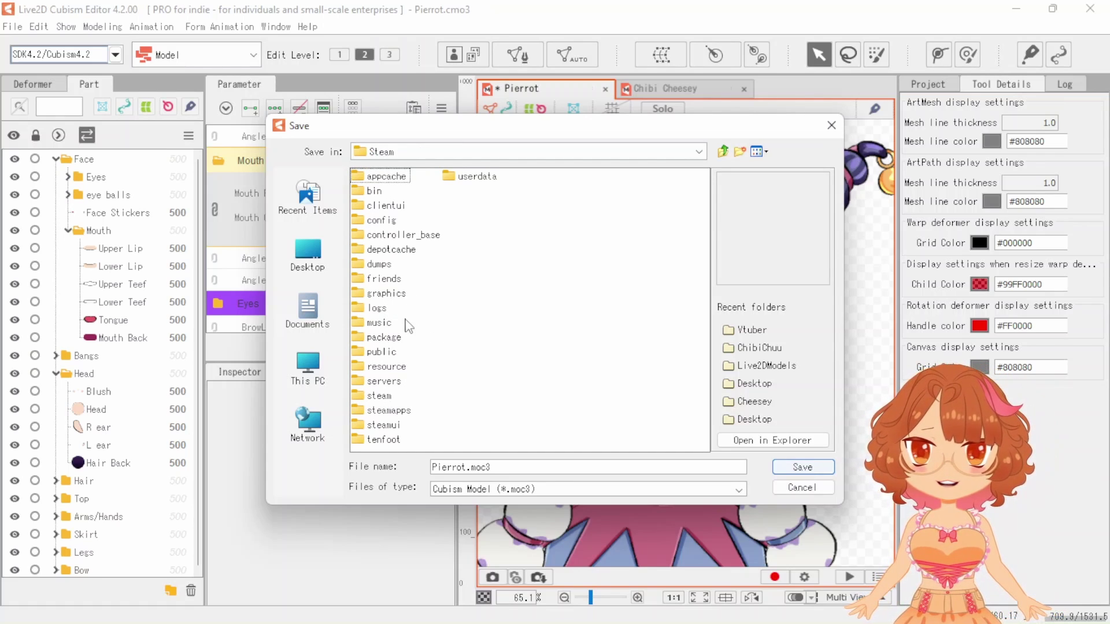
pyautogui.doubleClick(397, 413)
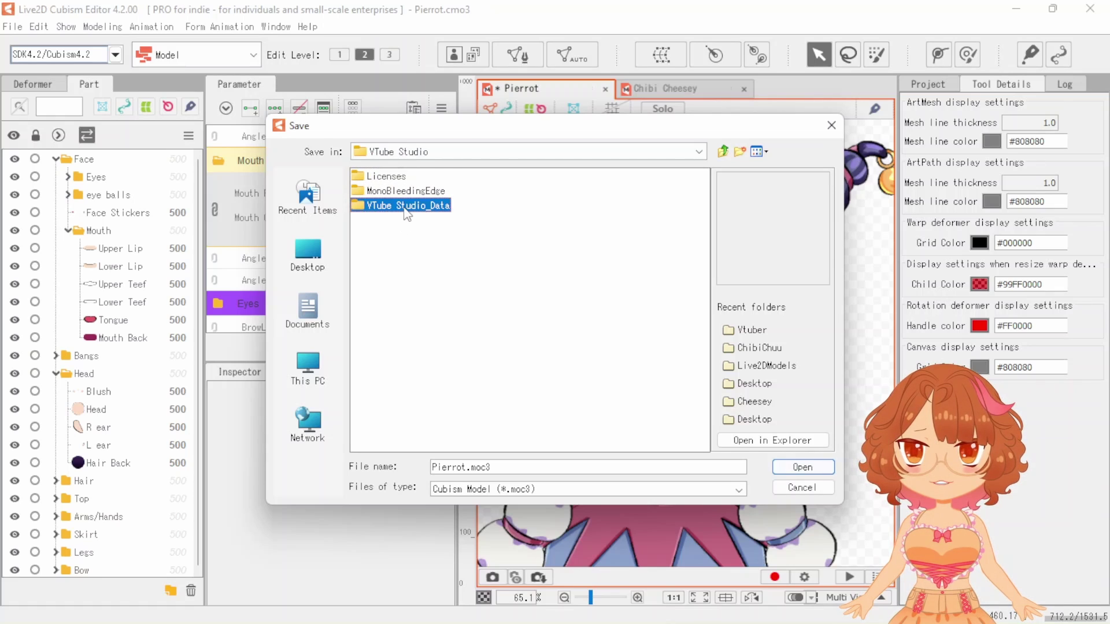
pyautogui.doubleClick(407, 207)
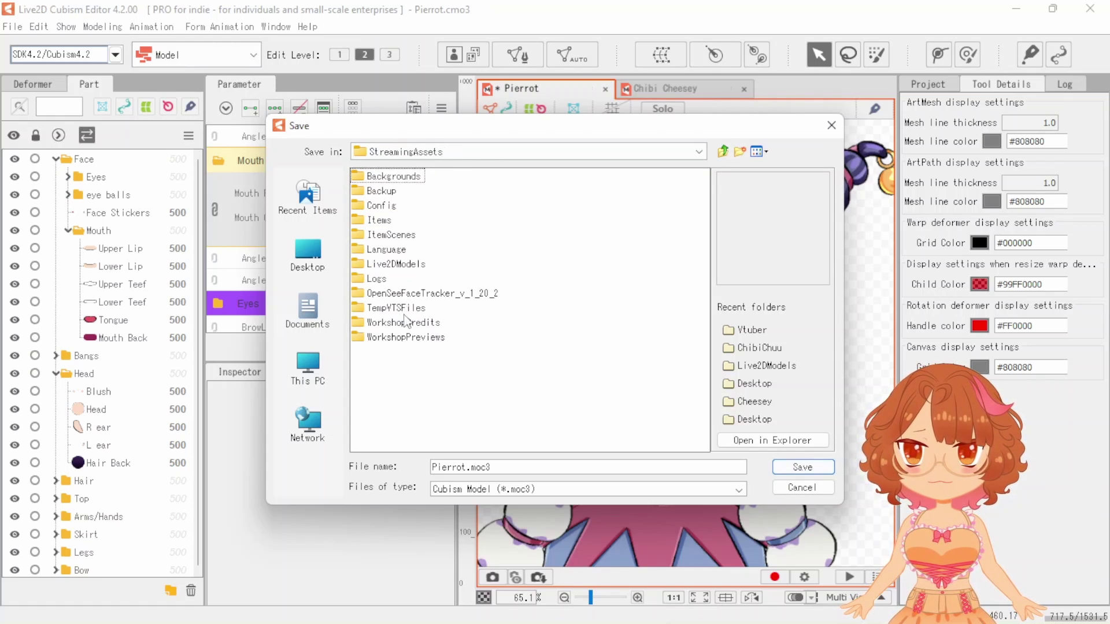
pyautogui.doubleClick(402, 267)
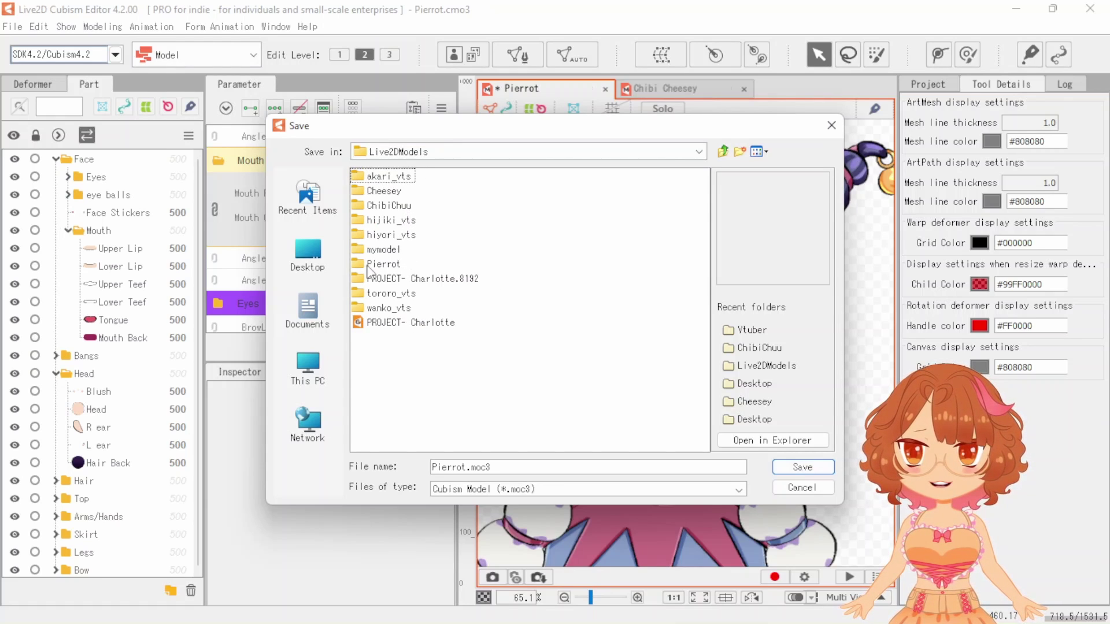
pyautogui.doubleClick(382, 264)
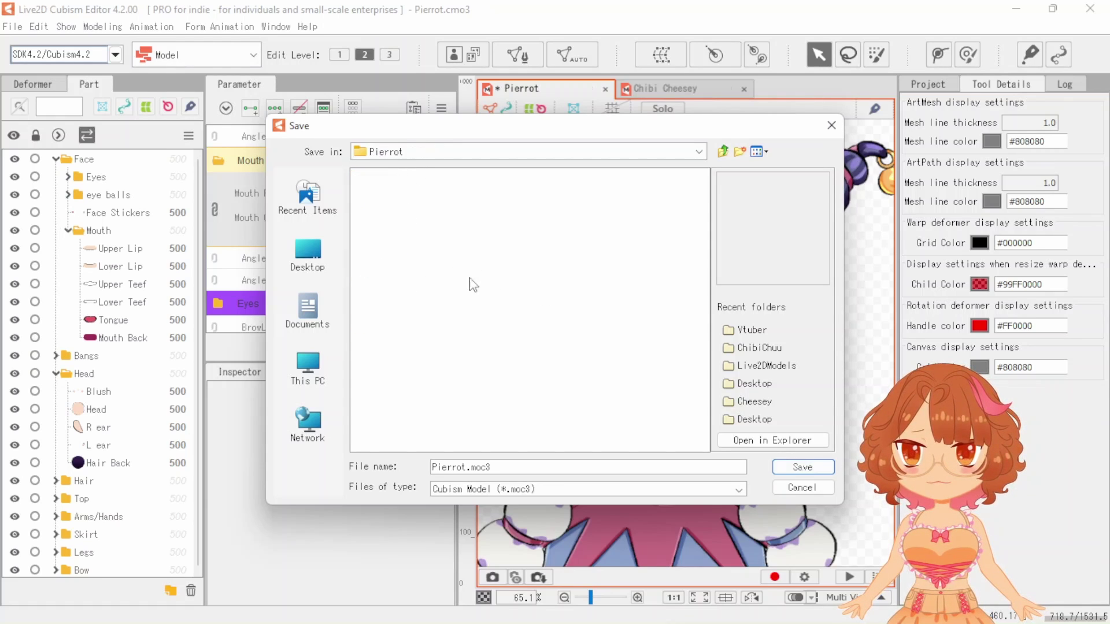
pyautogui.click(802, 468)
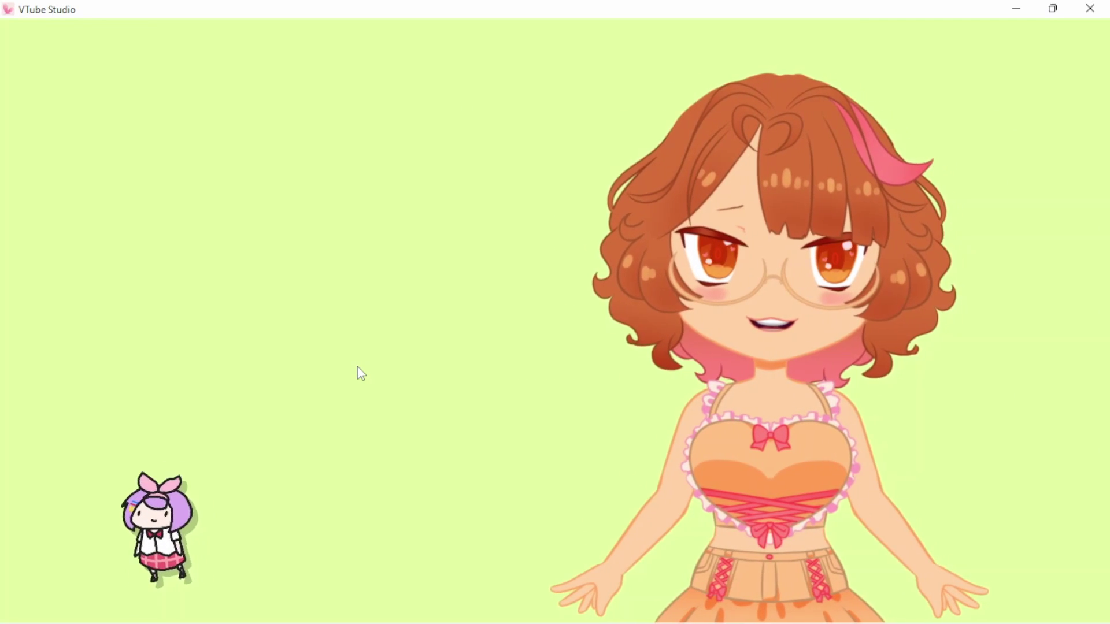
# Switch to VTube Studio and load the Pierrot model from the model list
pyautogui.doubleClick(361, 374)
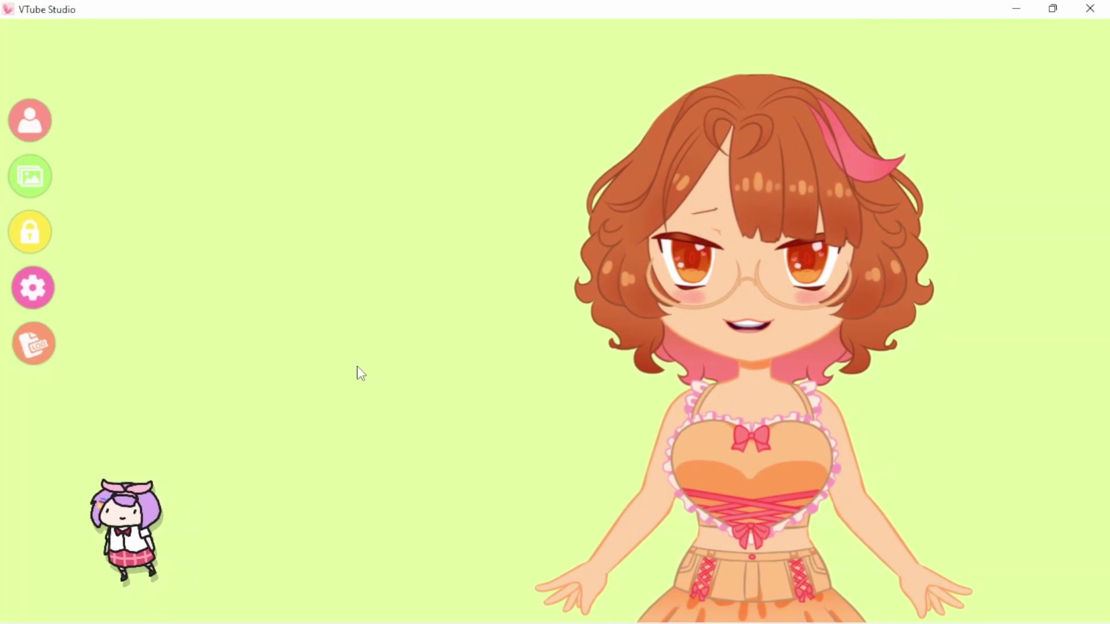
pyautogui.click(31, 124)
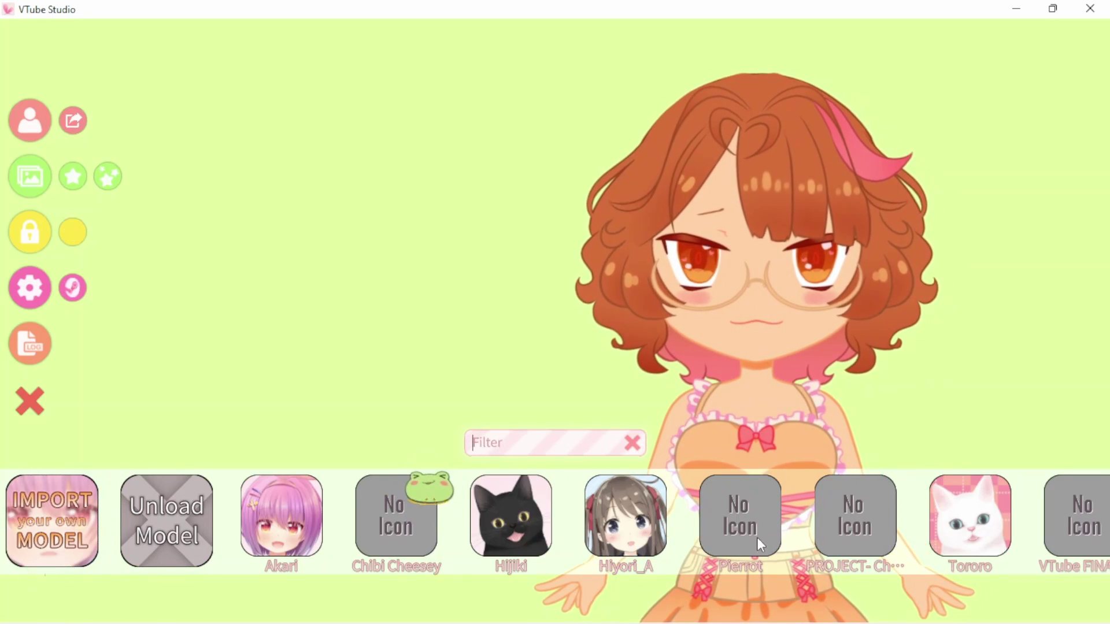
pyautogui.click(755, 526)
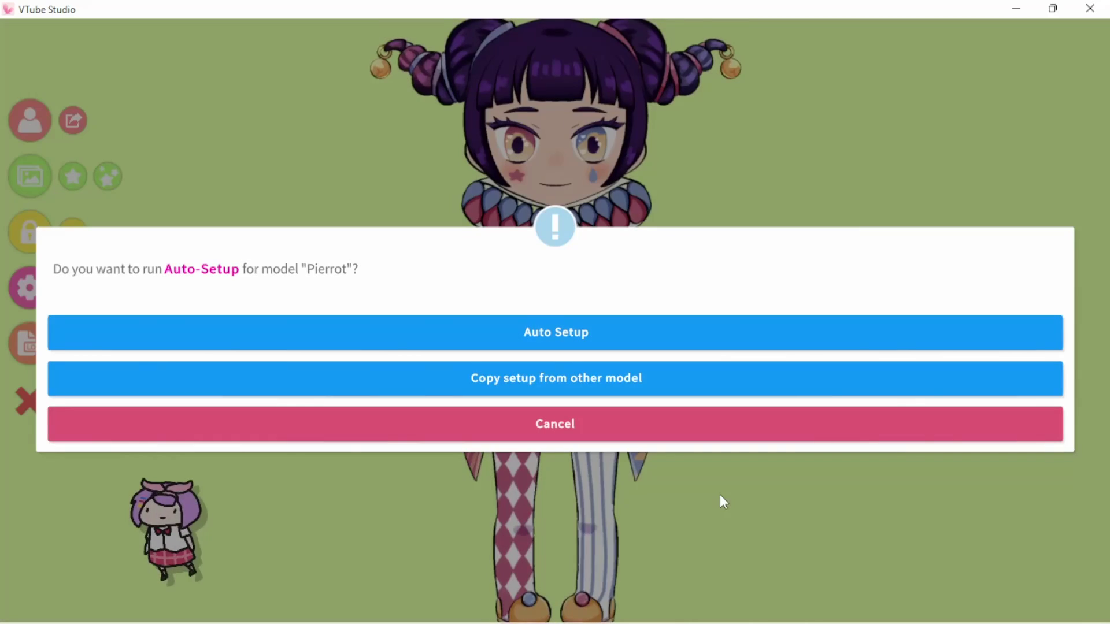
# Run Auto-Setup for Pierrot, accepting the new VTS parameters based on the default Live2D names and values
pyautogui.click(565, 330)
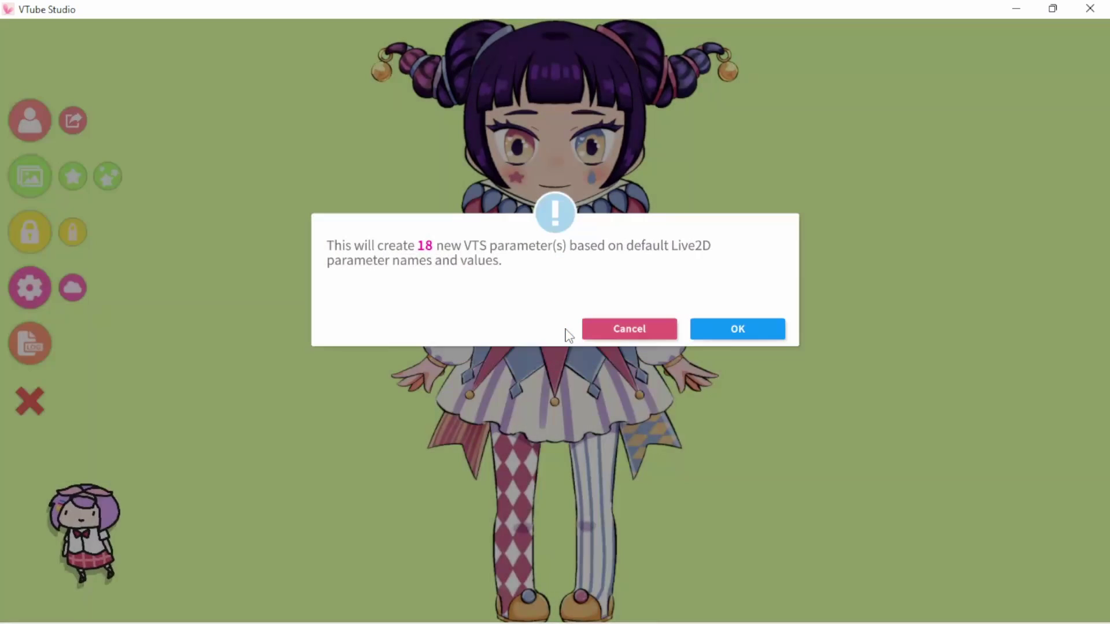
pyautogui.click(748, 329)
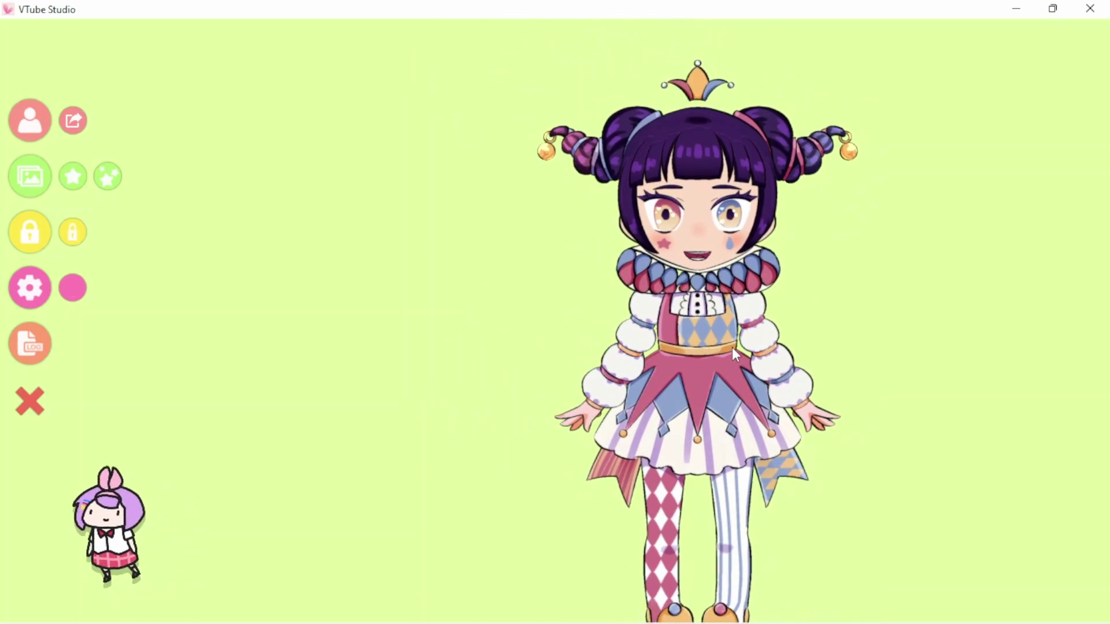
pyautogui.scroll(5, 732, 348)
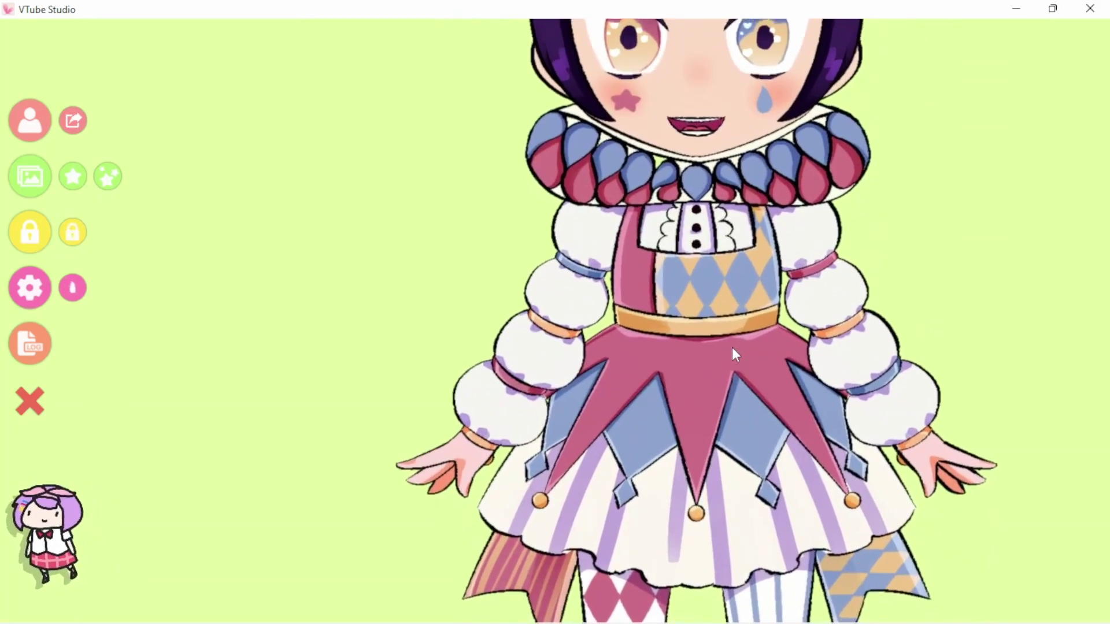